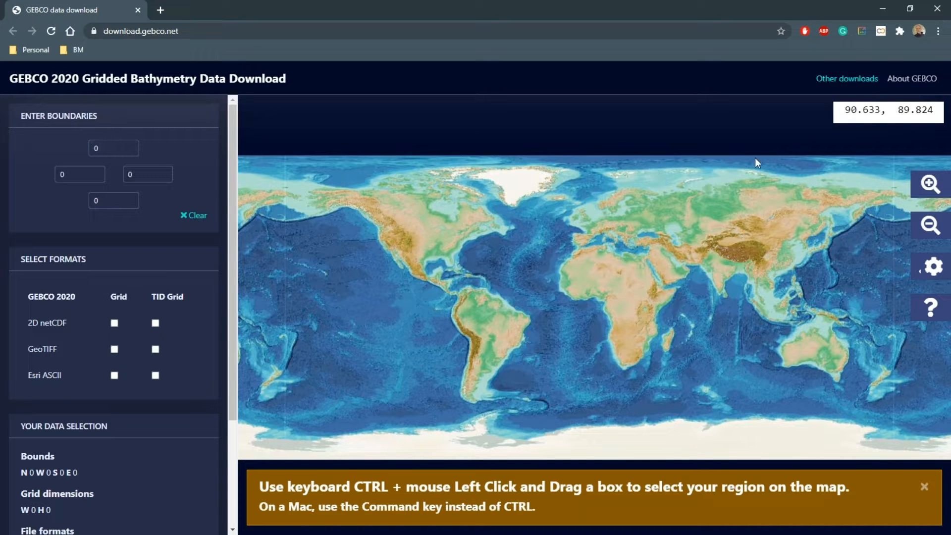
Step: Select a download region south of Nova Scotia bounded by N 43.0994, W -68.4668, S 40.0671, E -63.9404, and review the format options
scroll(486, 231, "up", 3)
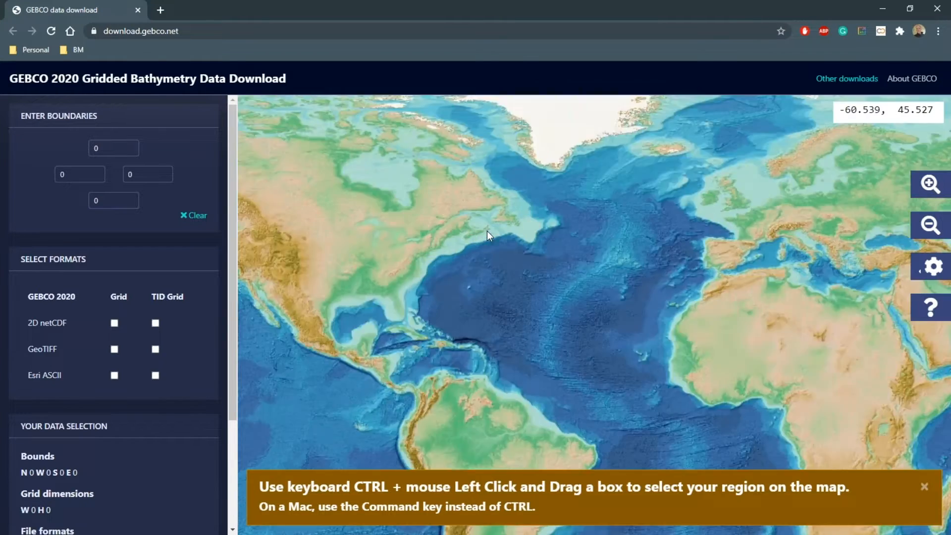
left_click_drag(447, 337, 485, 283)
left_click_drag(471, 215, 500, 289)
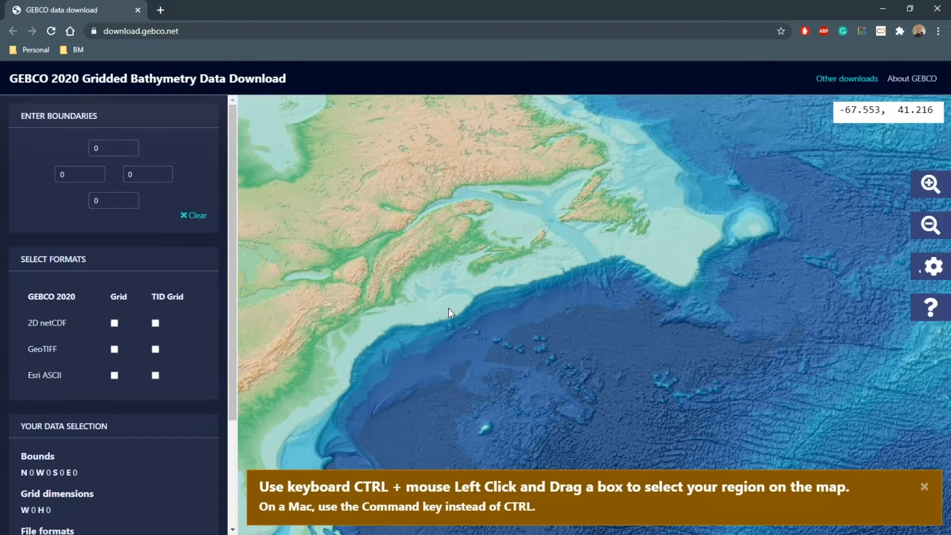
scroll(447, 308, "up", 2)
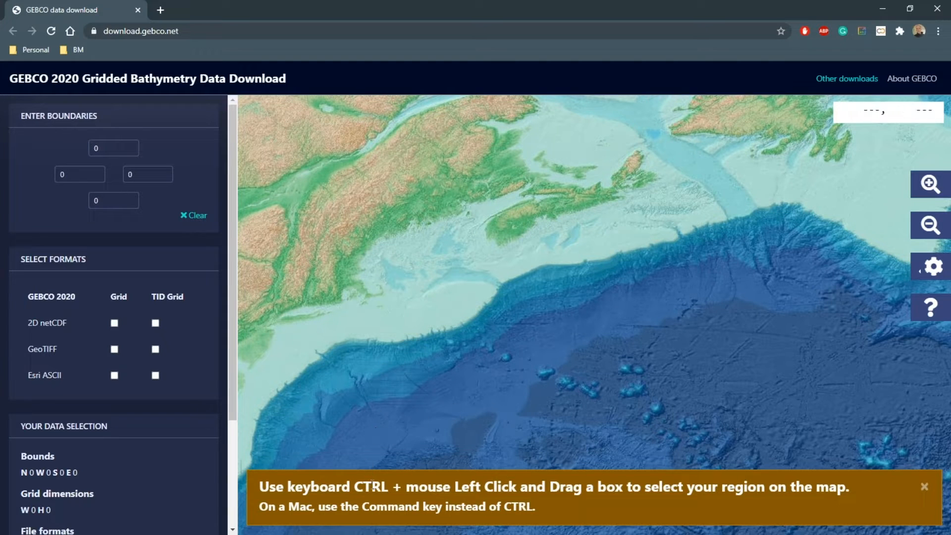
left_click_drag(423, 257, 546, 339)
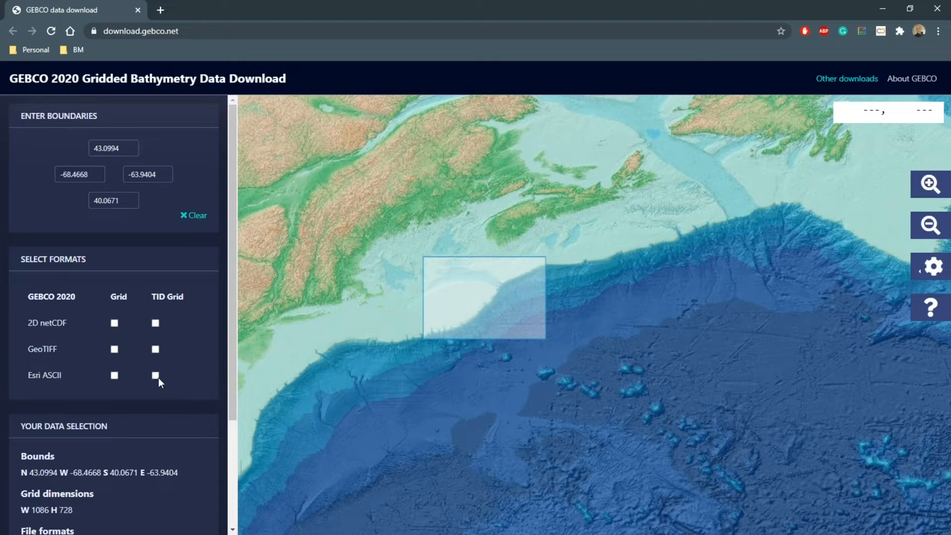
left_click_drag(230, 349, 233, 378)
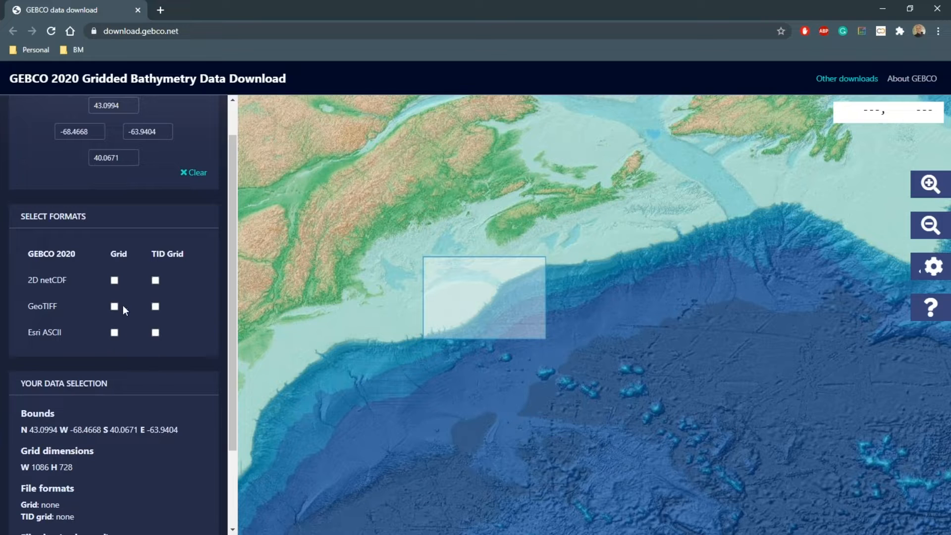
left_click_drag(234, 431, 183, 504)
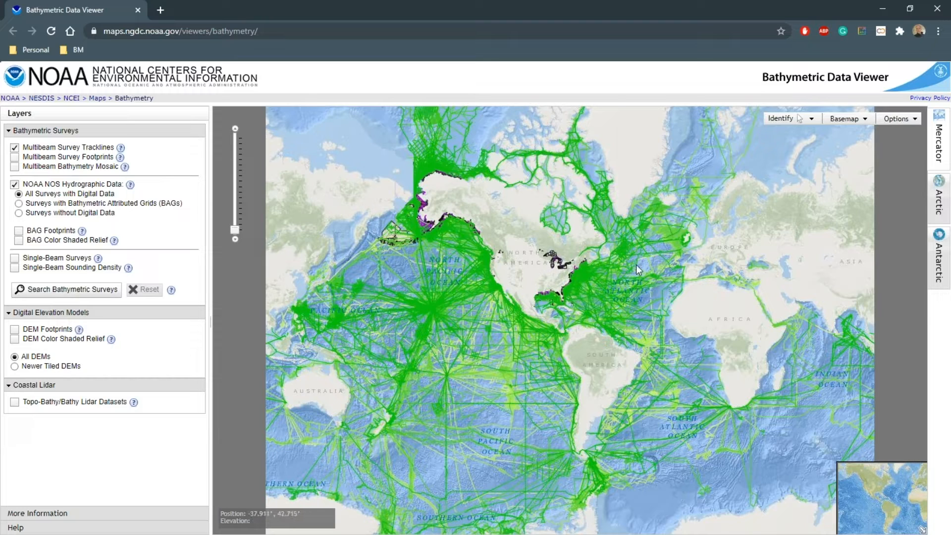
Step: In the NOAA Bathymetric Data Viewer, identify the hydrographic surveys in Casco Bay off Portland and expand the surveys with digital sounding data
scroll(576, 278, "up", 2)
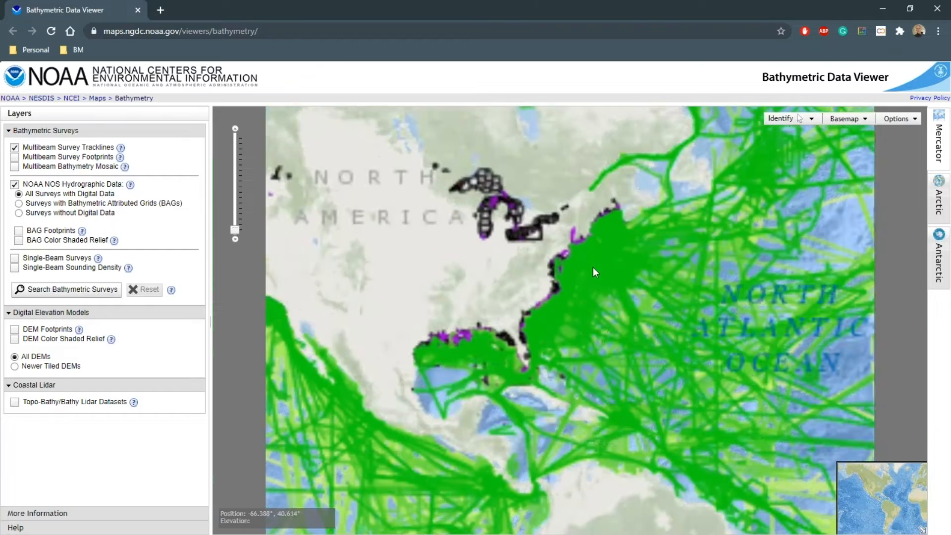
scroll(606, 245, "up", 3)
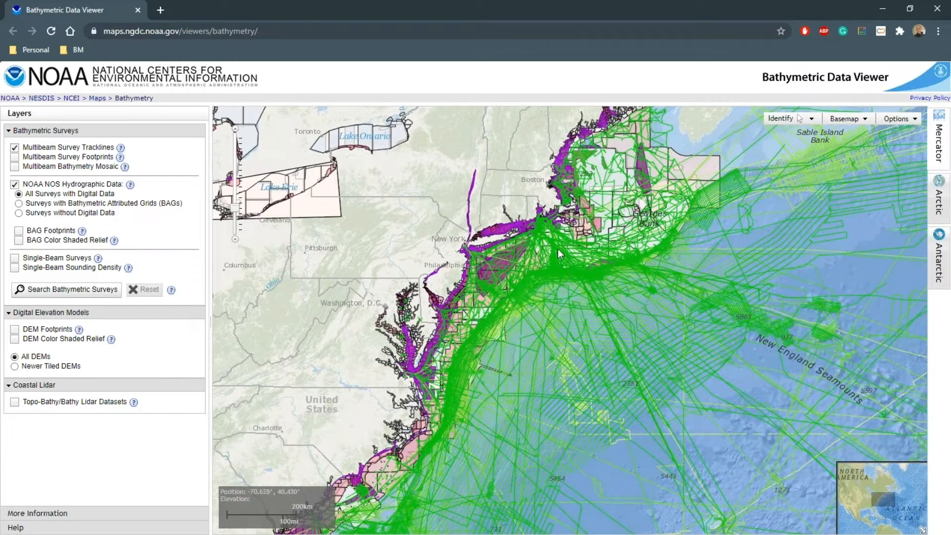
scroll(556, 246, "up", 1)
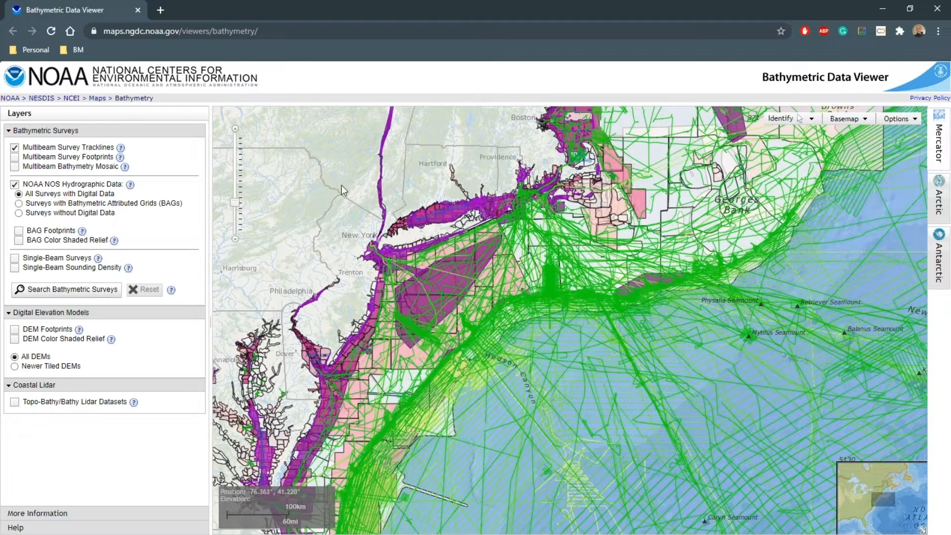
left_click_drag(543, 204, 510, 267)
scroll(546, 171, "up", 3)
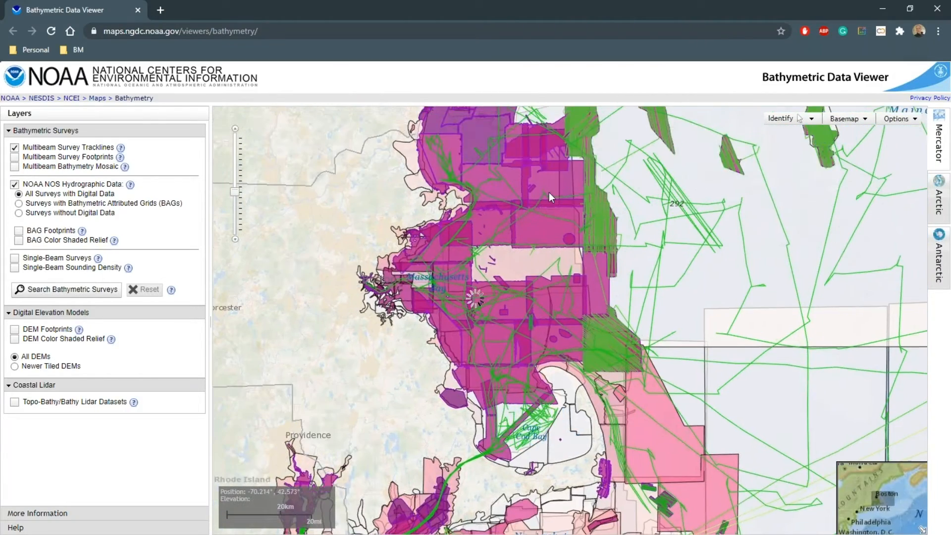
left_click_drag(549, 192, 539, 243)
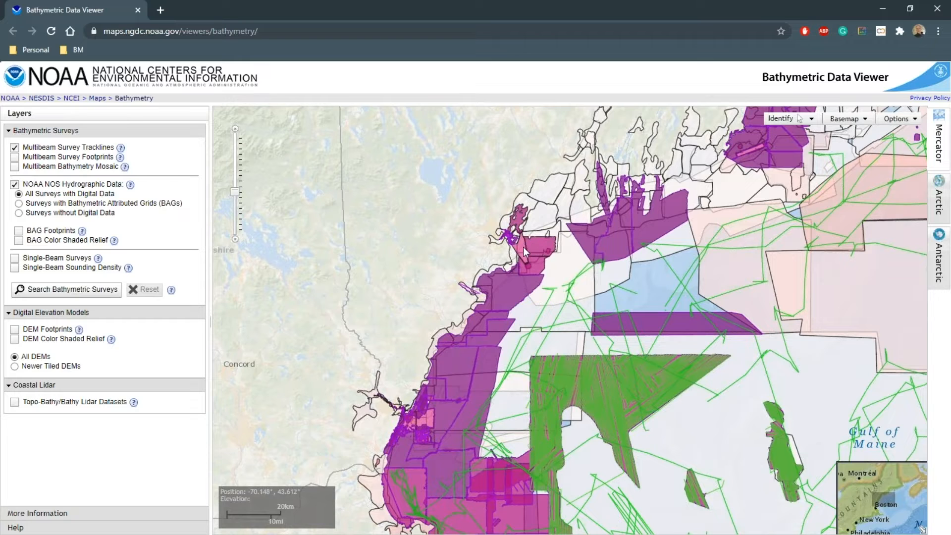
scroll(519, 246, "up", 2)
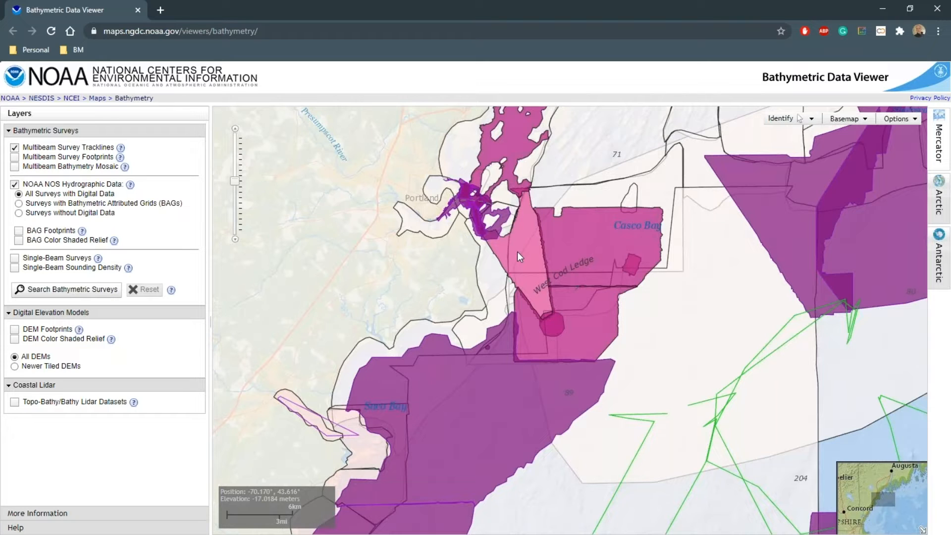
left_click(517, 252)
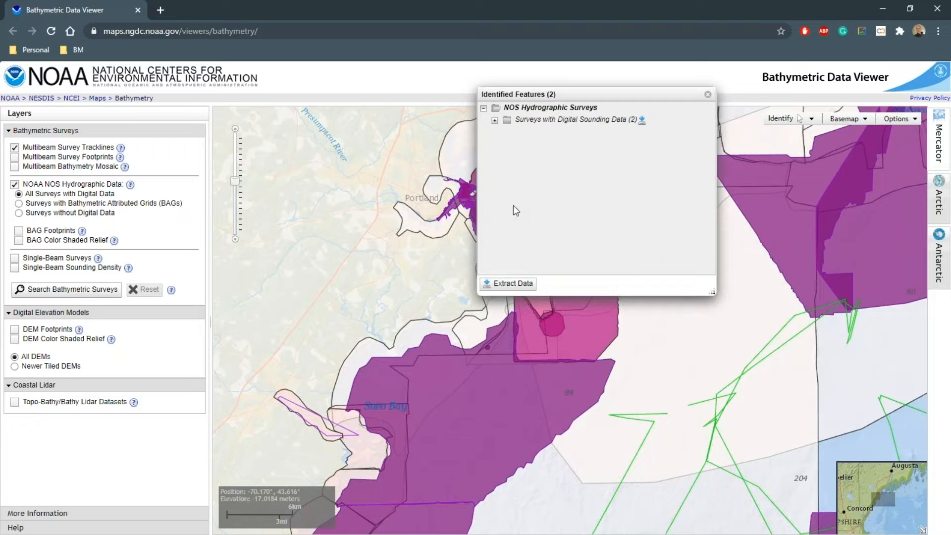
left_click(494, 120)
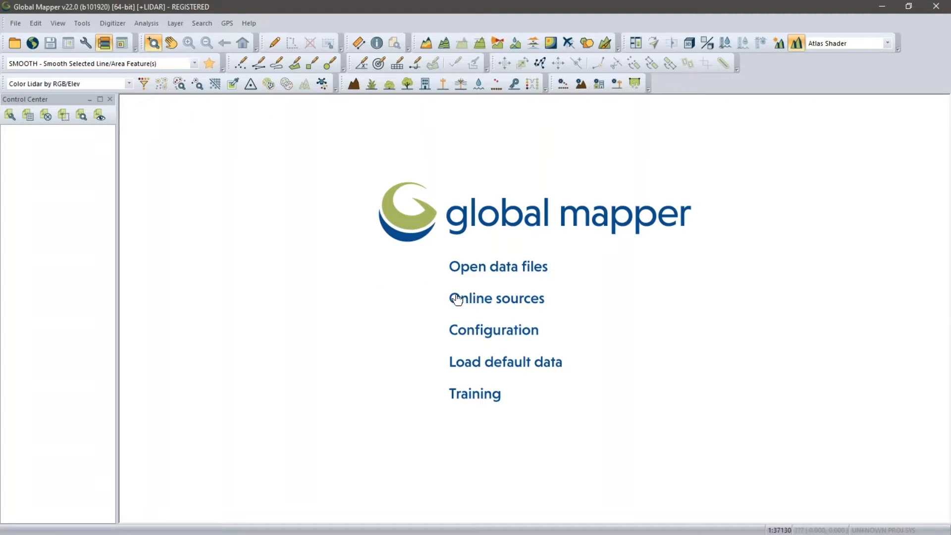
Step: In Global Mapper, browse the online sources under WORLDWIDE DATA and close the source list without connecting
left_click(480, 302)
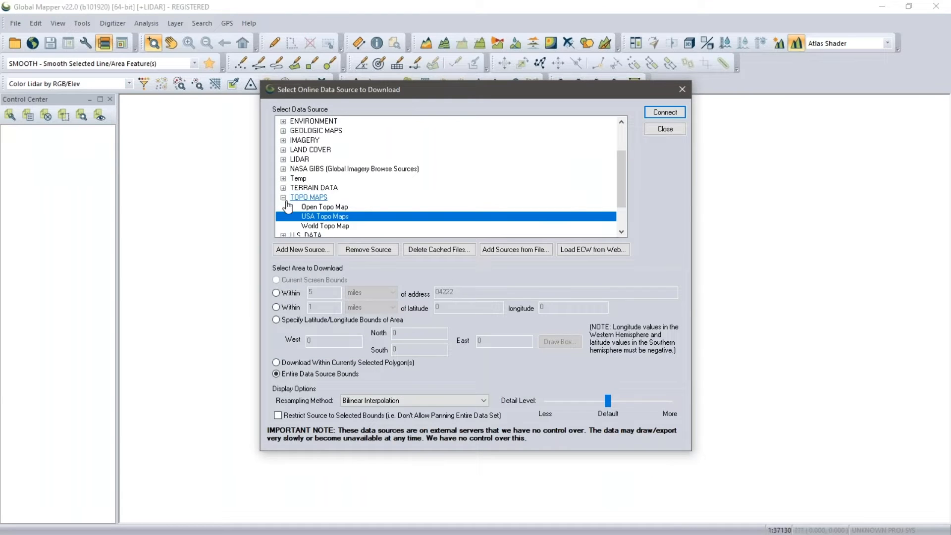
left_click(283, 197)
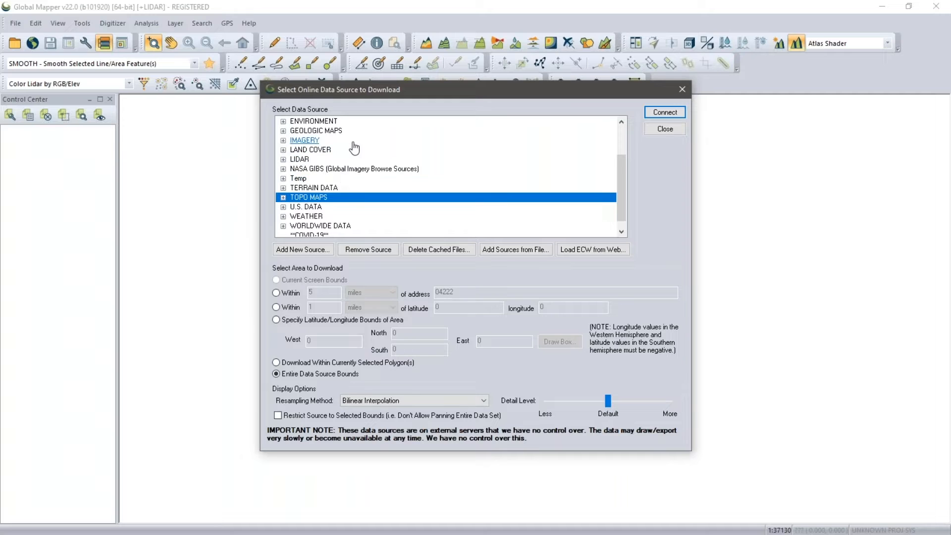
scroll(354, 147, "down", 1)
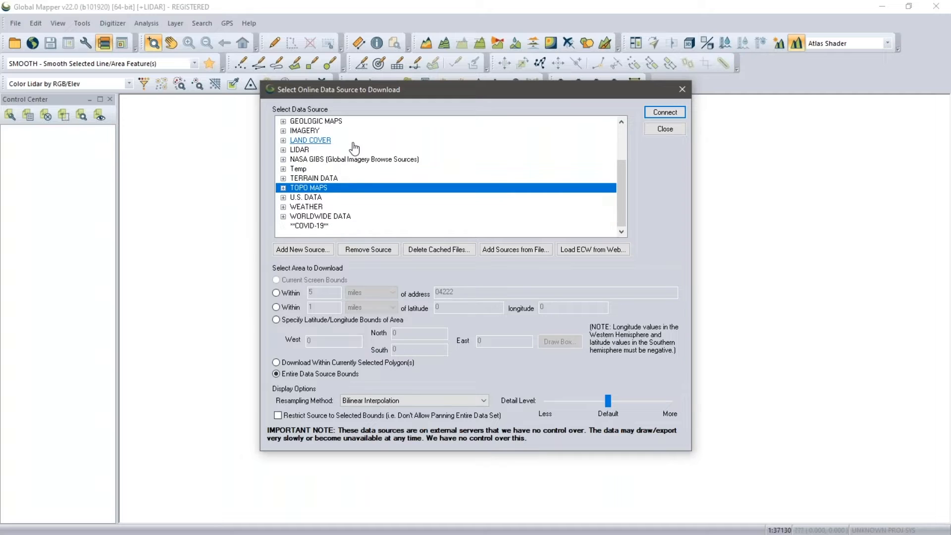
left_click(284, 217)
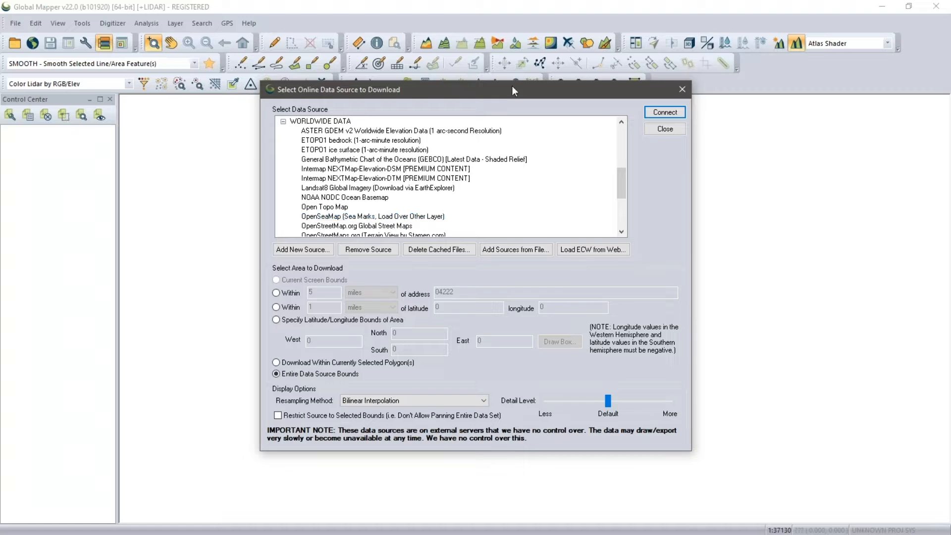
left_click(656, 129)
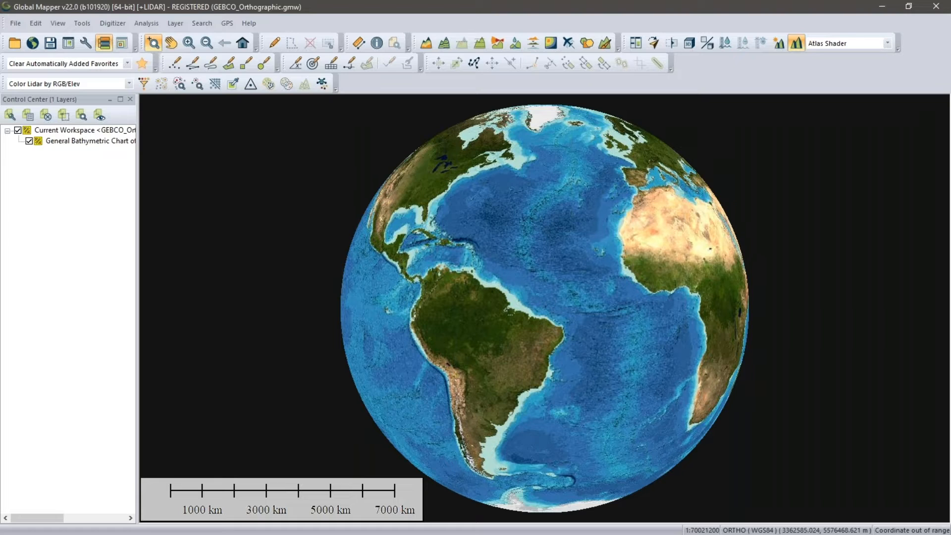
Step: Switch to the empty Global Mapper workspace and place a smaller BSB_Sample folder window over it, leaving part of the map view clear
key("alt+Tab")
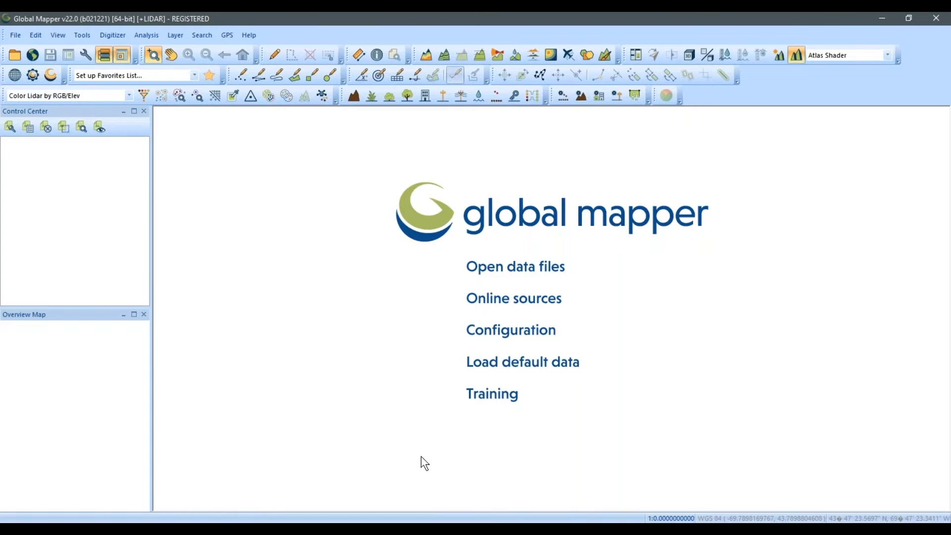
left_click(278, 529)
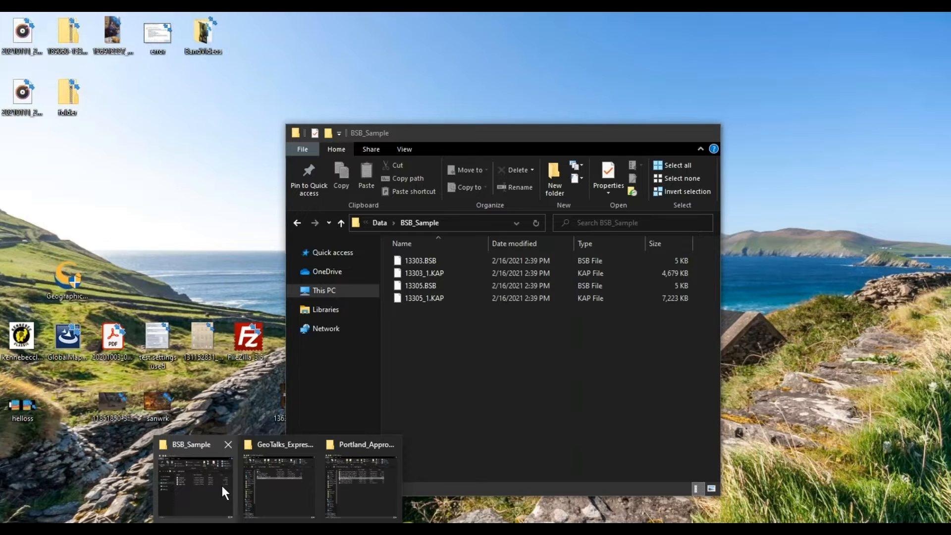
left_click(221, 483)
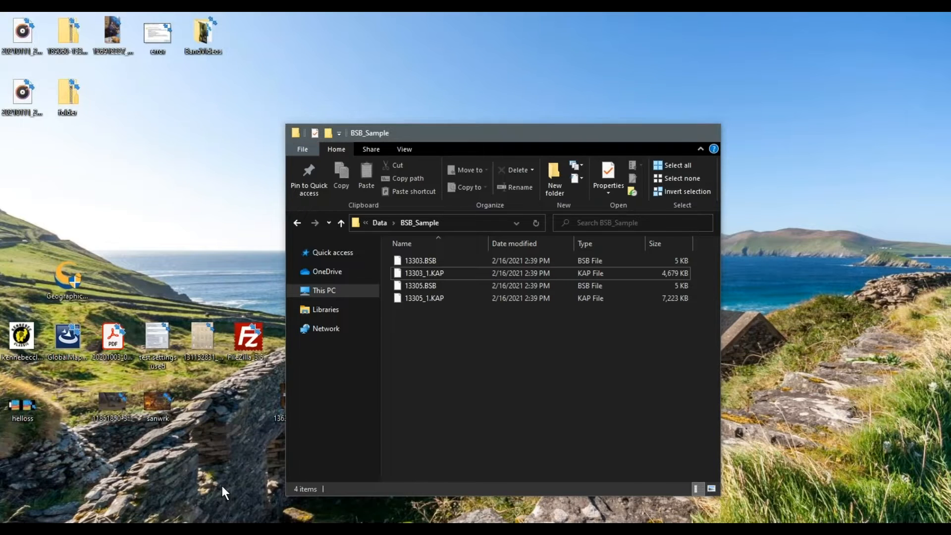
left_click_drag(617, 138, 603, 128)
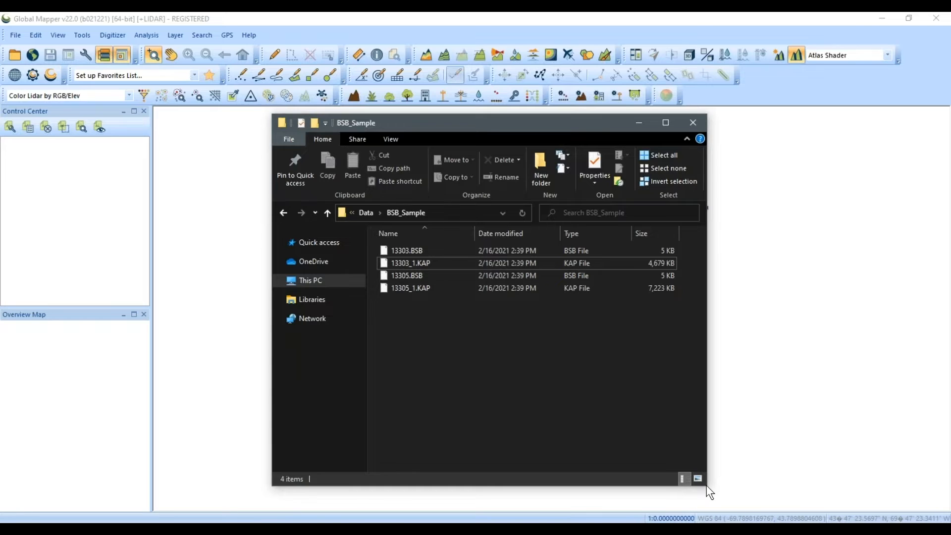
left_click_drag(708, 490, 711, 444)
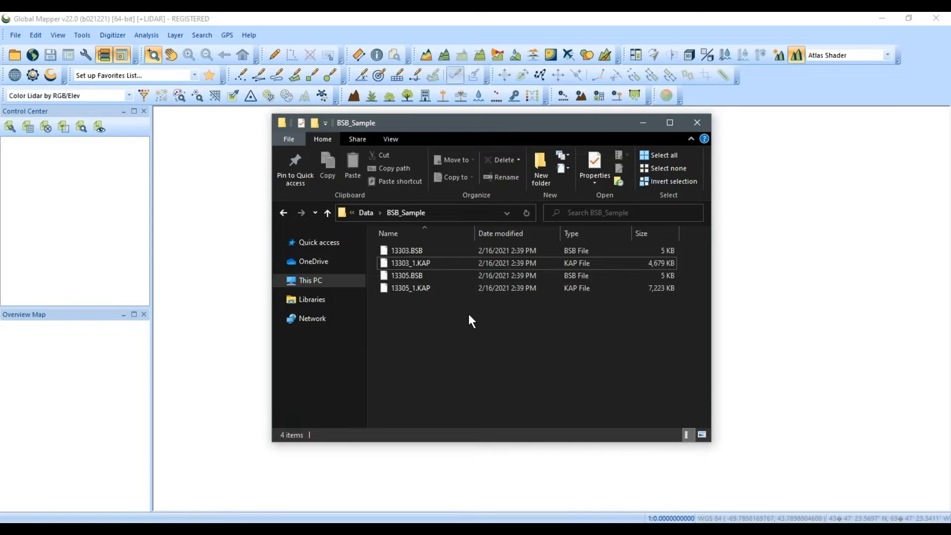
left_click_drag(520, 127, 669, 108)
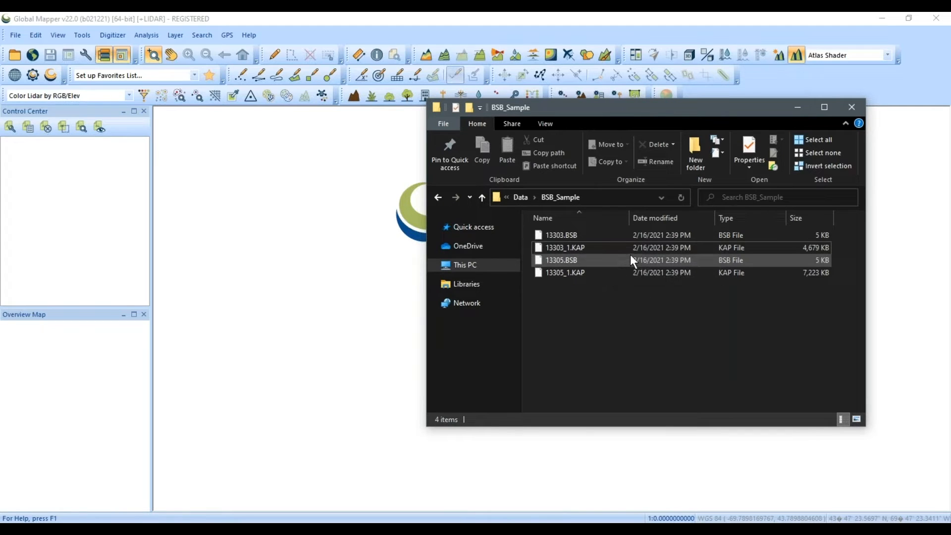
Step: Load 13303_1.KAP and 13305_1.KAP from the BSB_Sample folder into Global Mapper and minimize the folder window
left_click(611, 249)
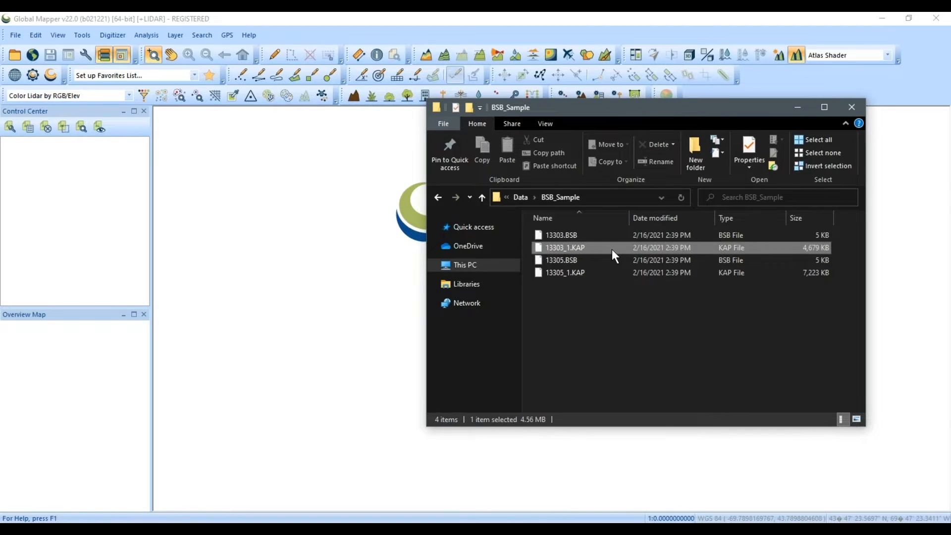
left_click(595, 271)
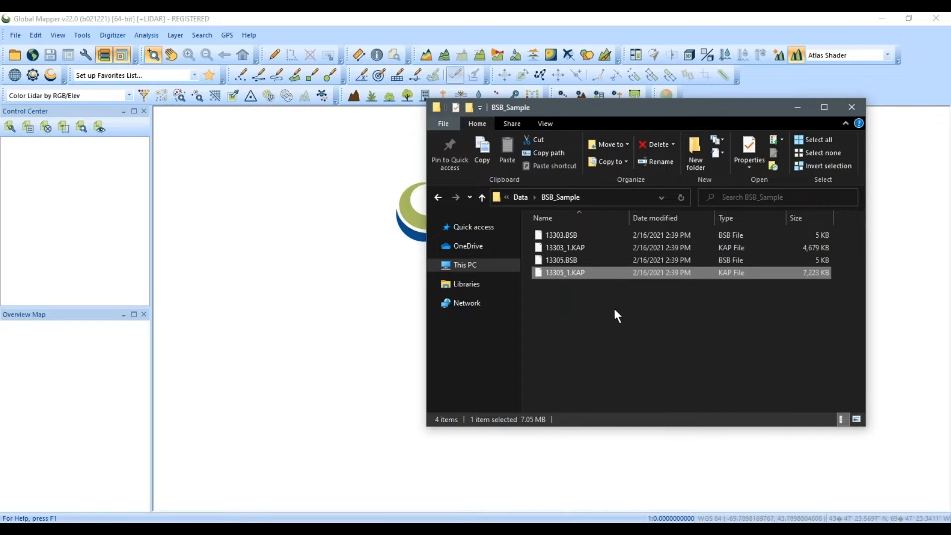
left_click(614, 248, "ctrl")
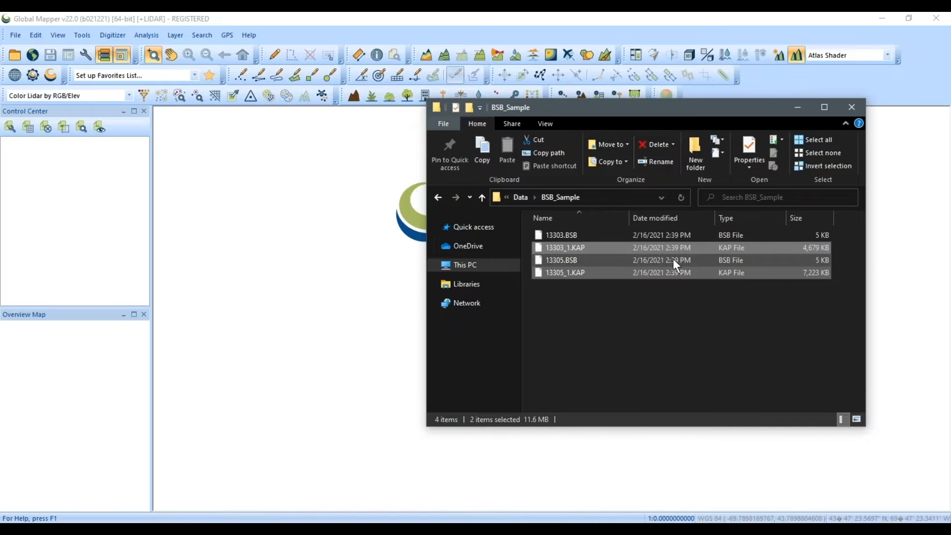
left_click_drag(670, 244, 384, 233)
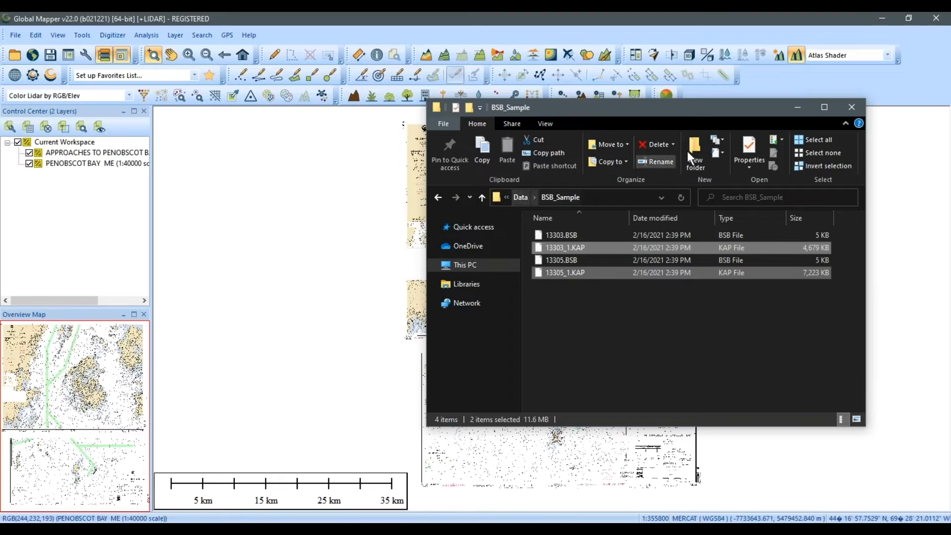
left_click(797, 107)
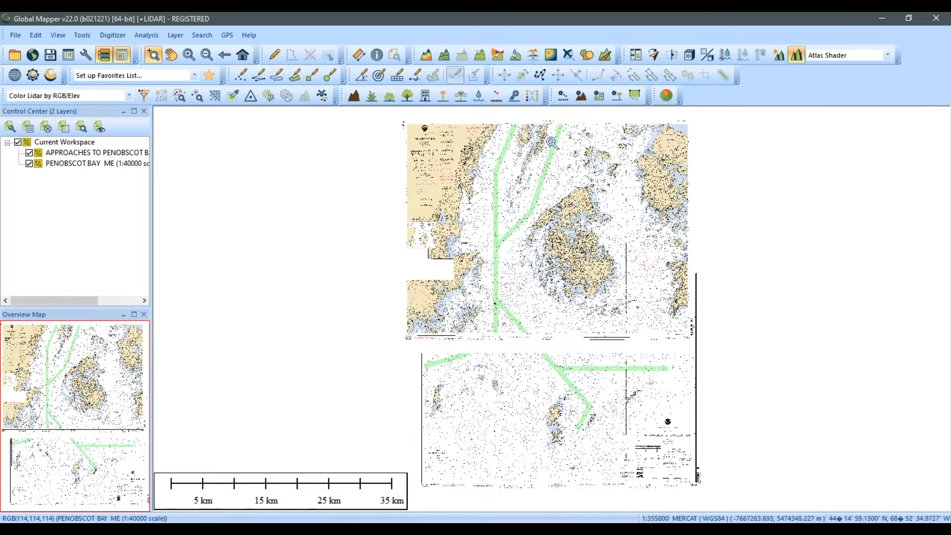
Step: Examine the Penobscot Bay chart's details up close, down to the collar where it meets the approaches chart
left_click_drag(390, 133, 719, 325)
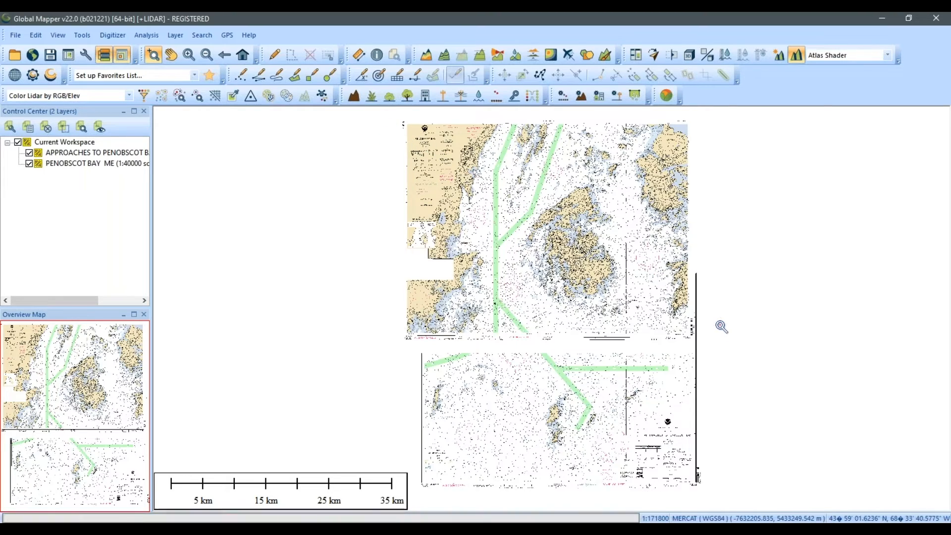
scroll(452, 269, "up", 1)
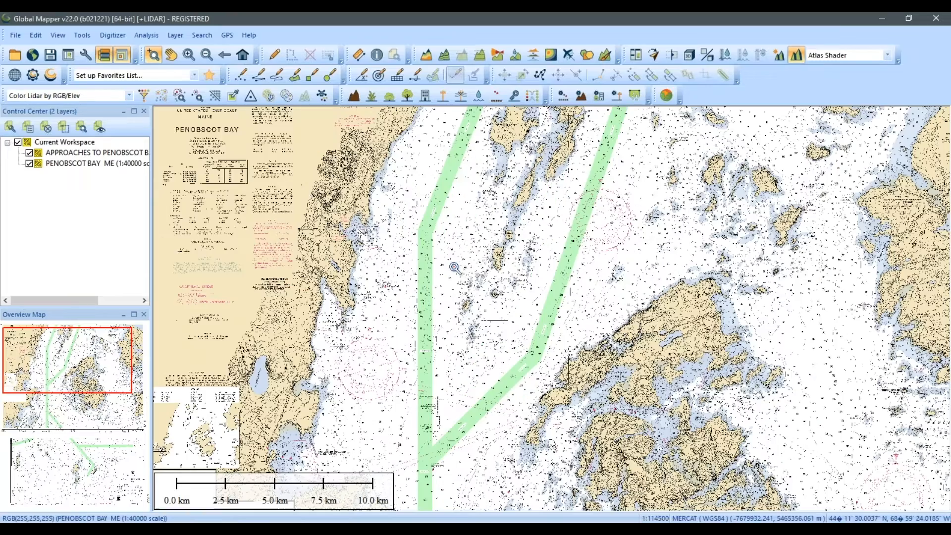
scroll(381, 262, "up", 1)
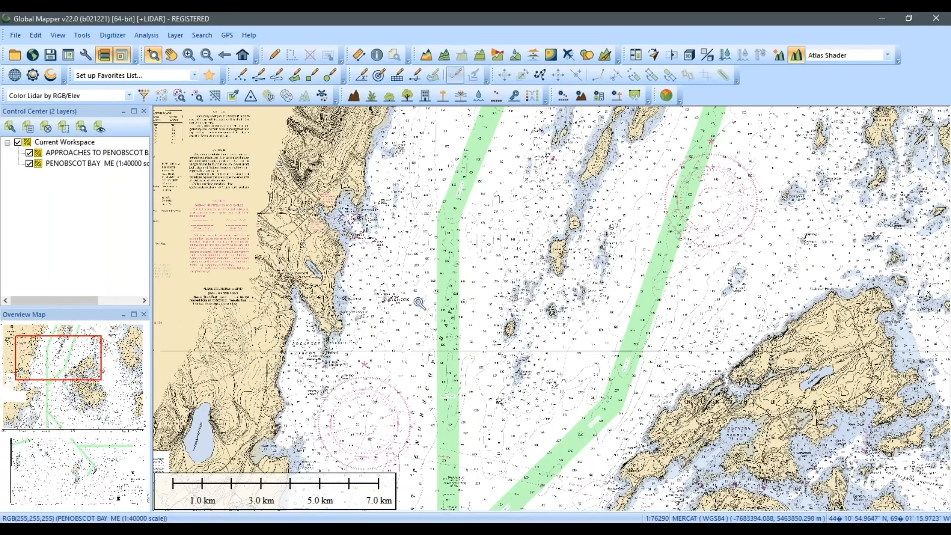
left_click_drag(428, 327, 454, 216)
left_click_drag(534, 389, 544, 200)
left_click_drag(596, 390, 575, 168)
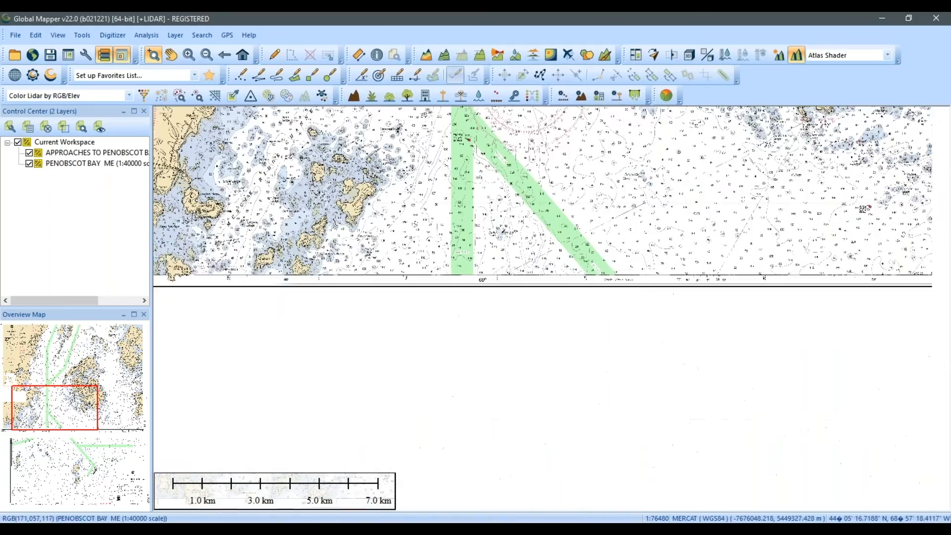
scroll(595, 225, "down", 1)
left_click_drag(462, 157, 738, 254)
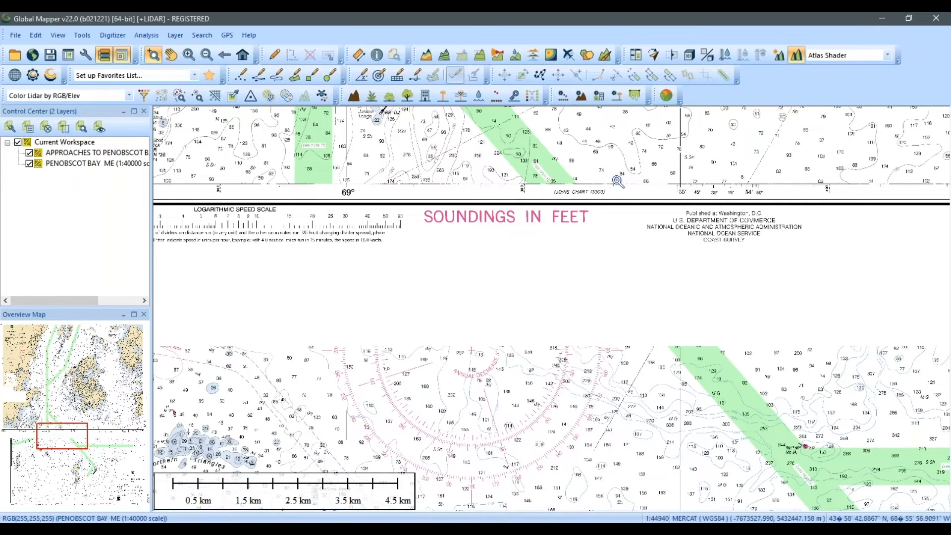
Step: Automatically crop the collar of the APPROACHES TO PENOBSCOT BAY chart layer
scroll(615, 180, "down", 1)
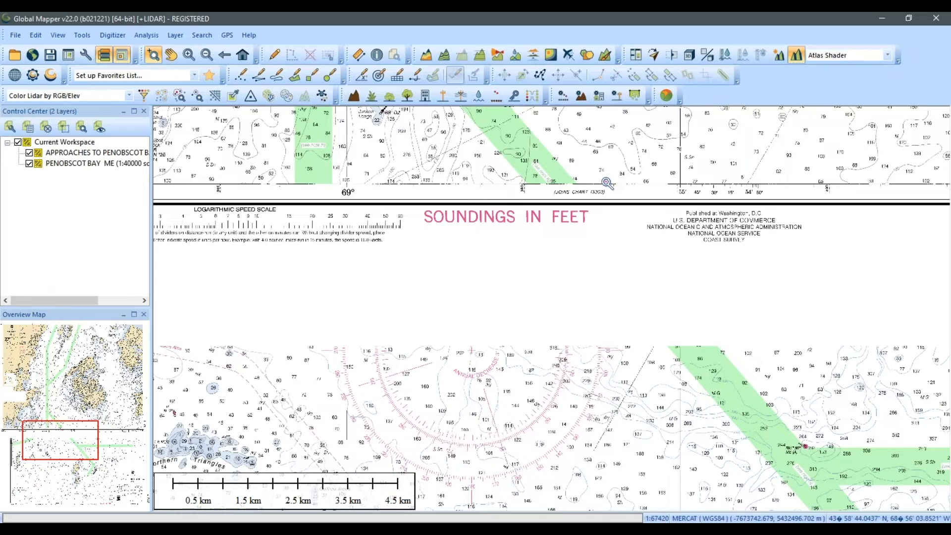
left_click_drag(529, 171, 594, 229)
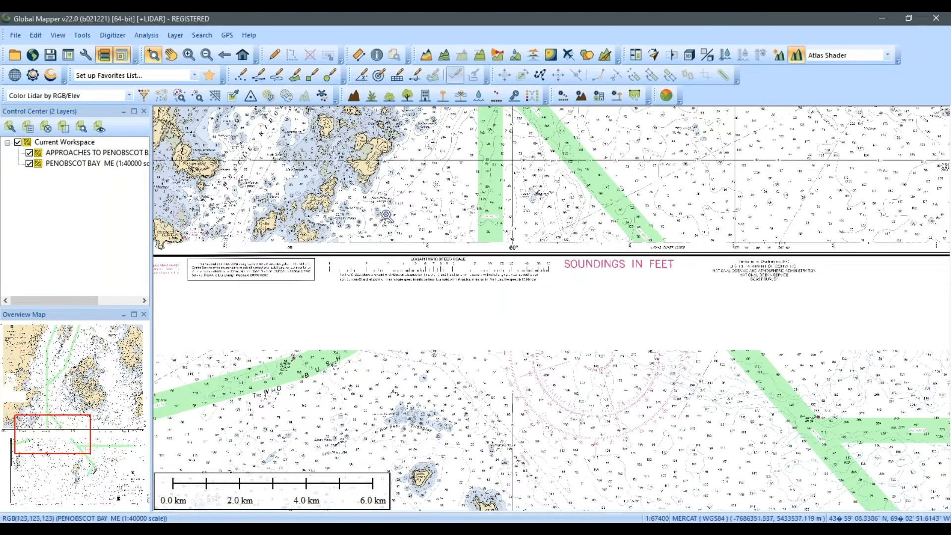
left_click_drag(348, 273, 637, 365)
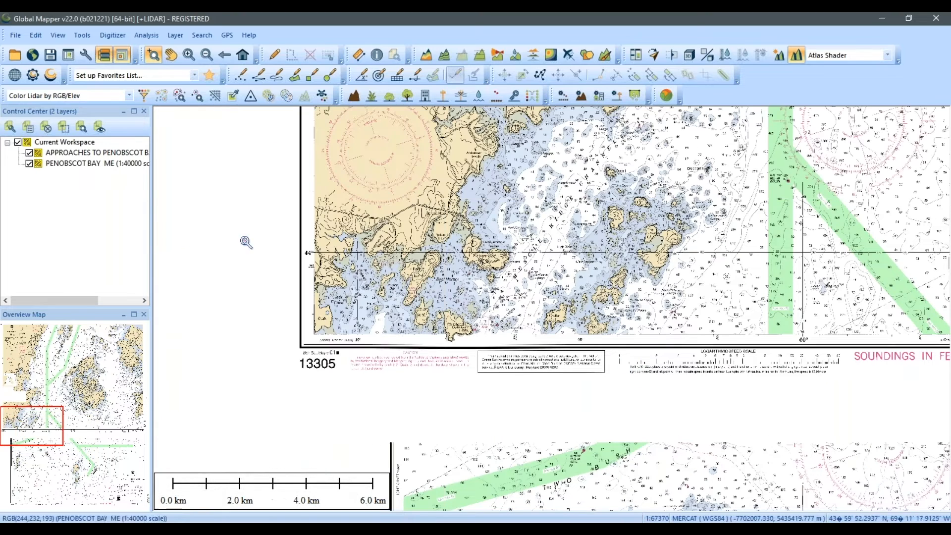
right_click(118, 154)
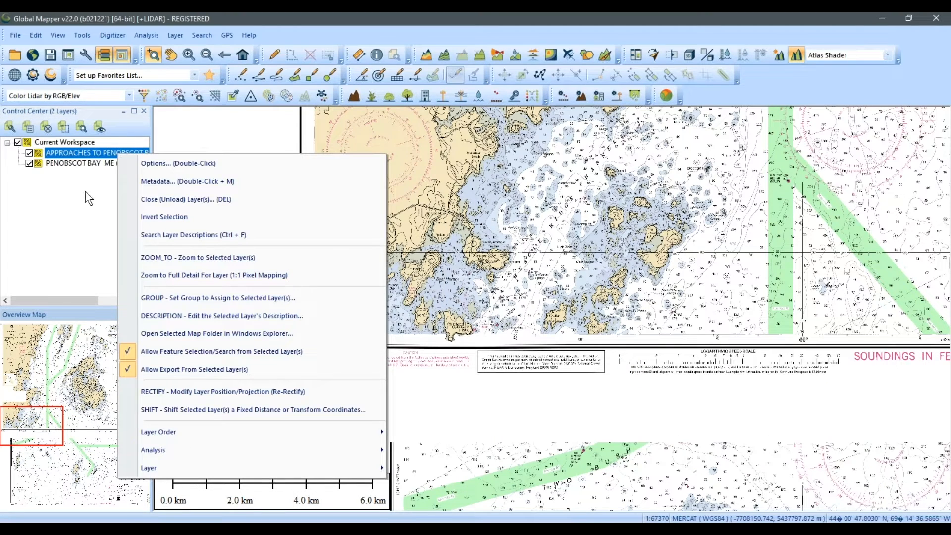
left_click(77, 204)
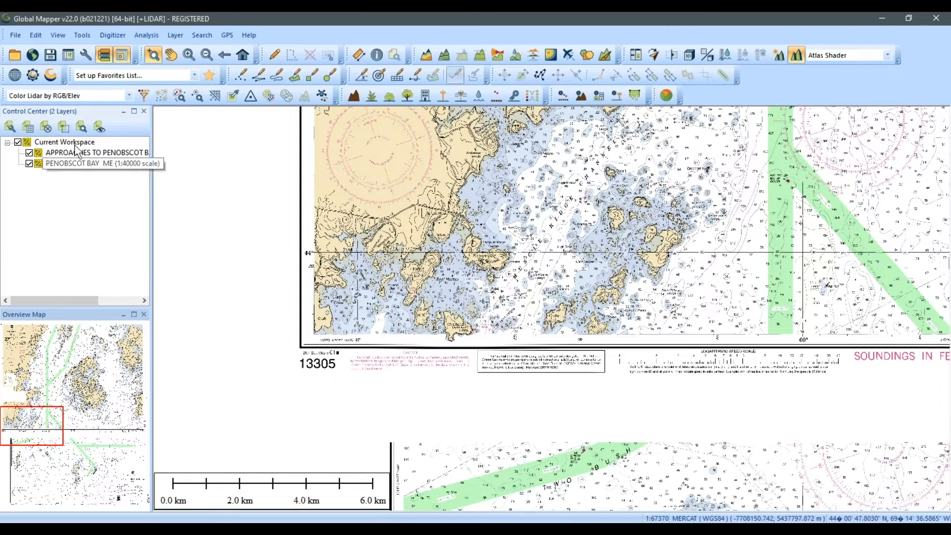
right_click(98, 154)
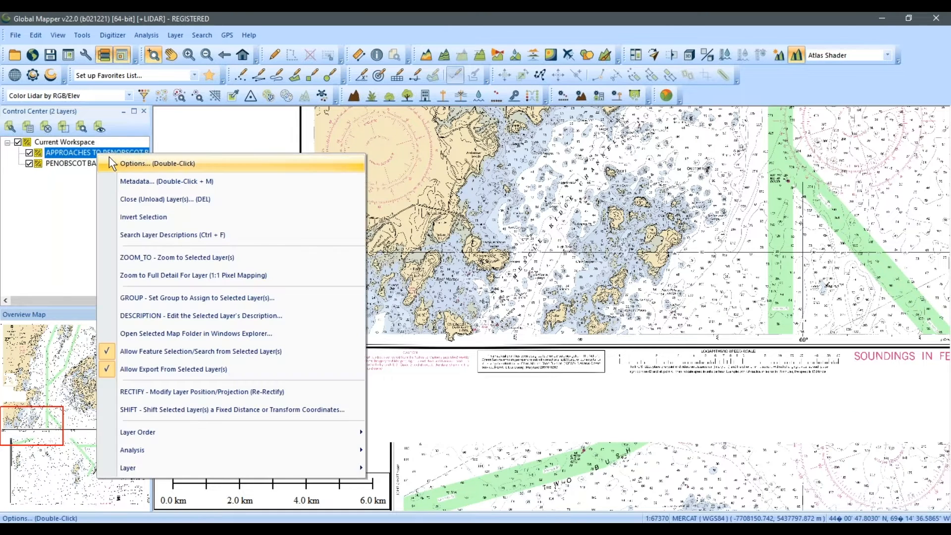
left_click(168, 166)
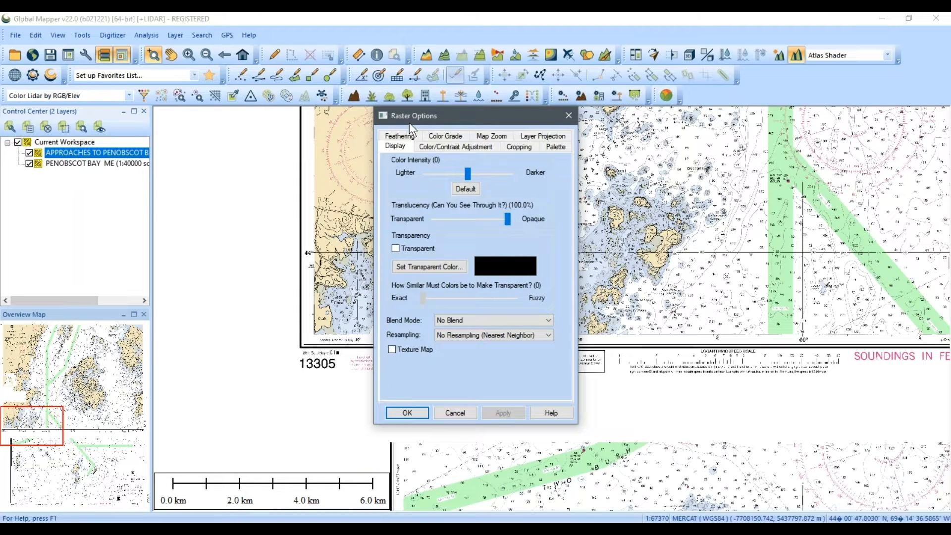
left_click(510, 149)
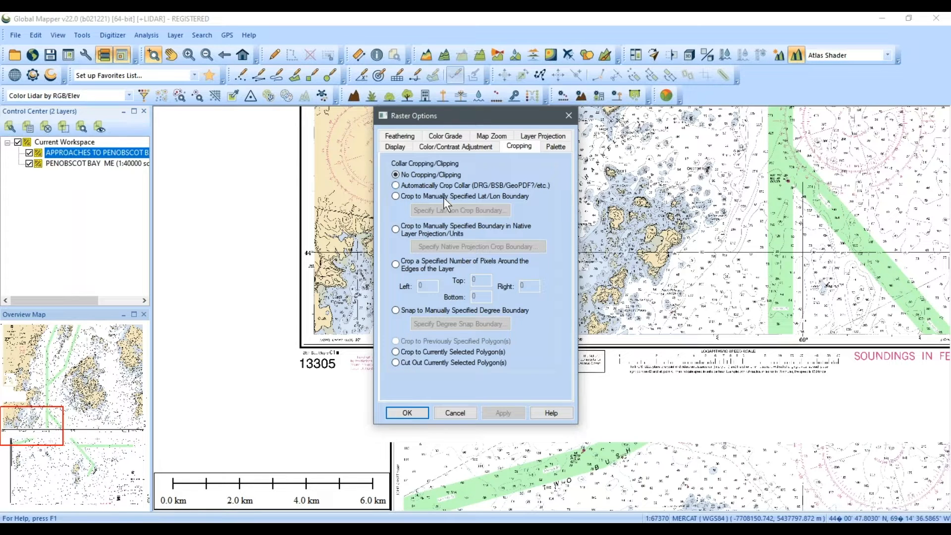
left_click(422, 187)
left_click(499, 411)
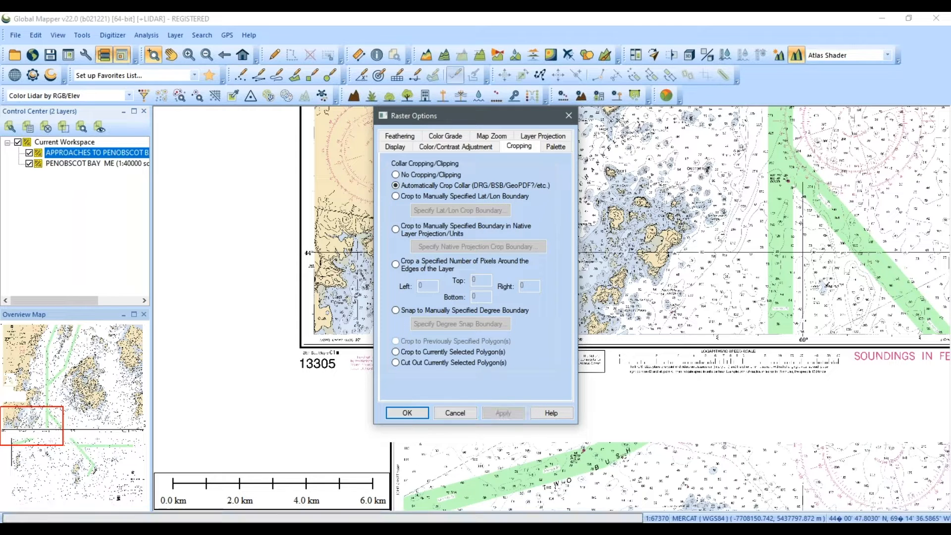
left_click(407, 413)
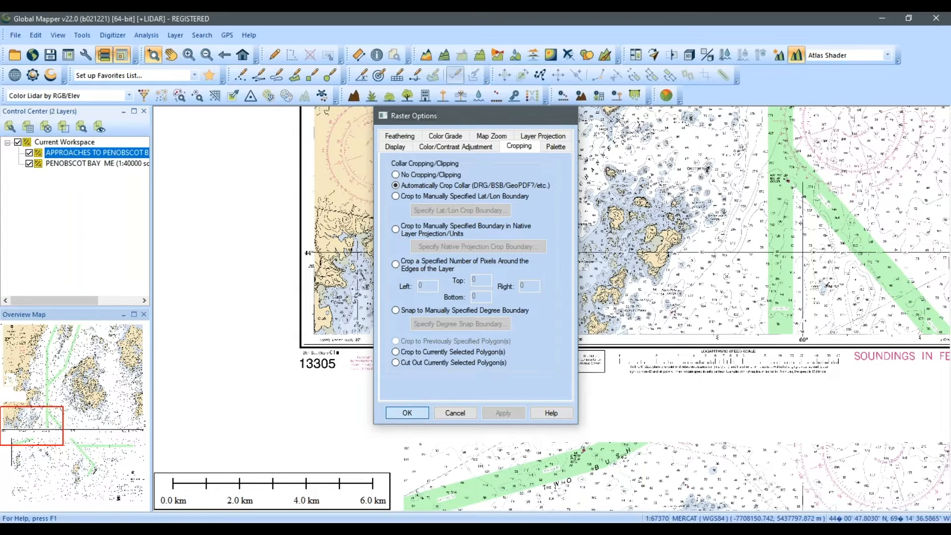
Step: Automatically crop the collar of the PENOBSCOT BAY ME (1:40000 scale) chart layer
scroll(427, 265, "down", 1)
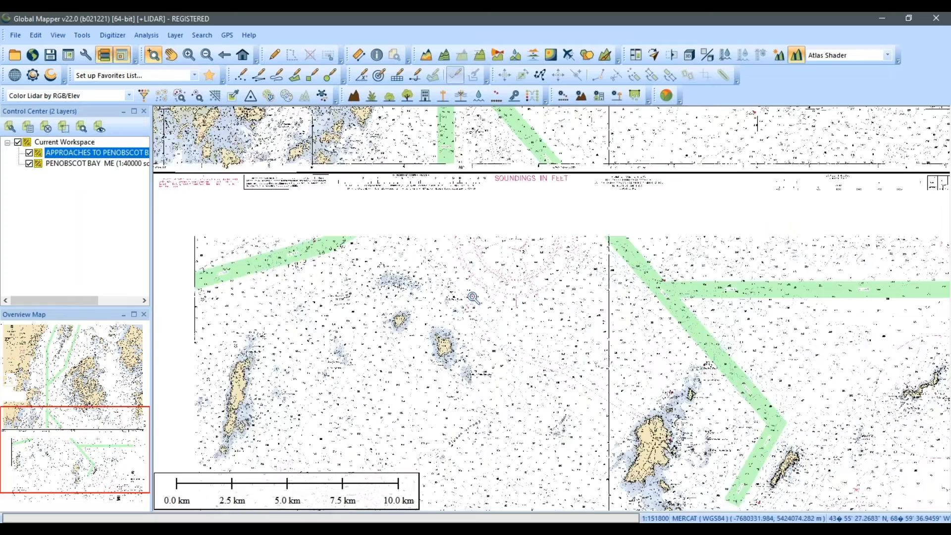
scroll(427, 265, "down", 1)
left_click_drag(434, 213, 502, 330)
scroll(394, 291, "up", 1)
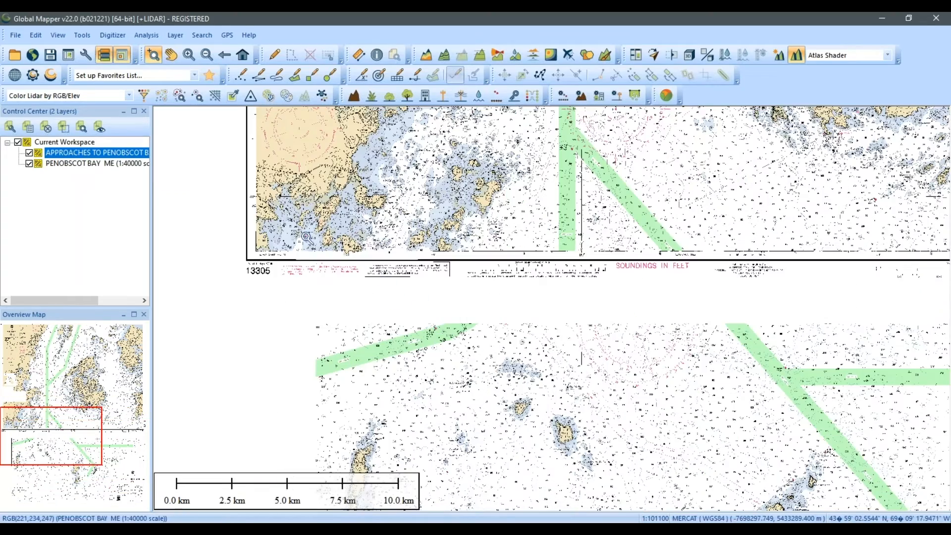
left_click_drag(334, 243, 394, 302)
right_click(91, 170)
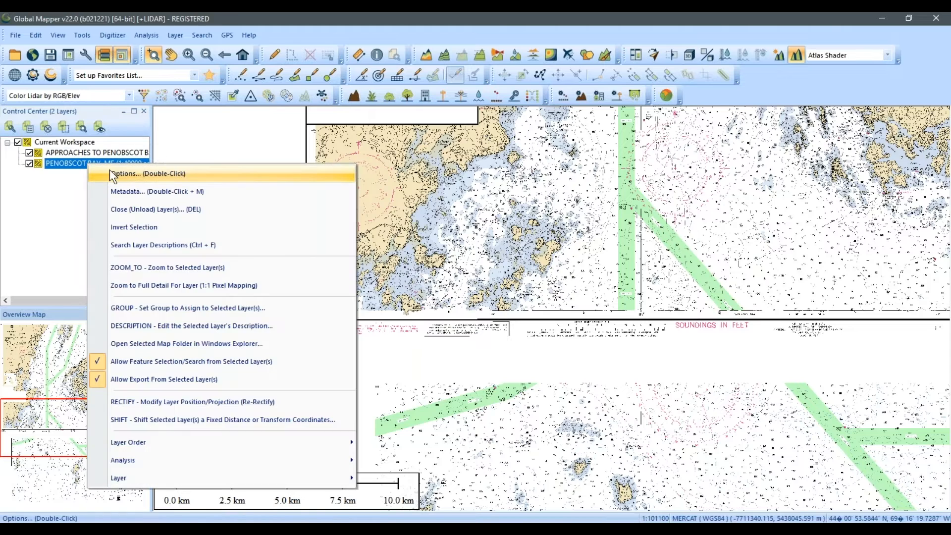
left_click(109, 171)
left_click(517, 146)
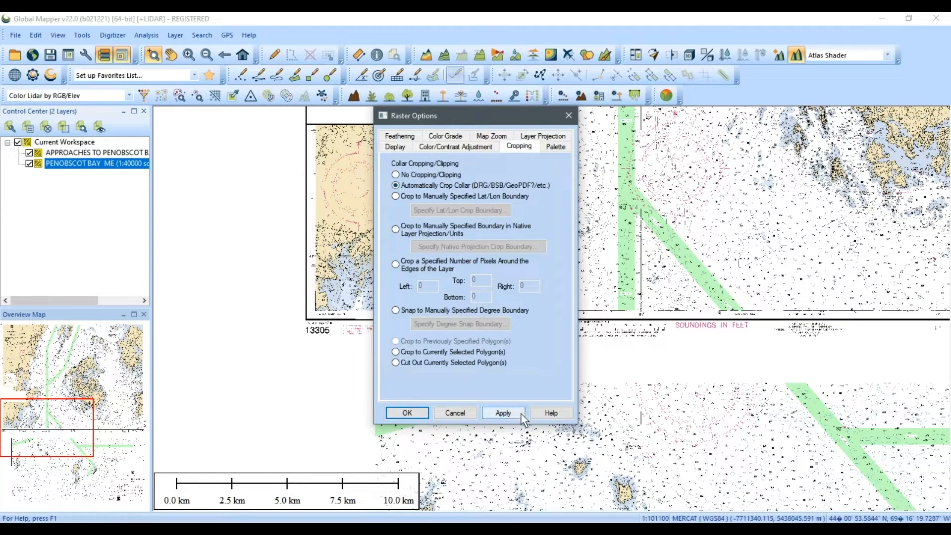
left_click(515, 412)
left_click(425, 413)
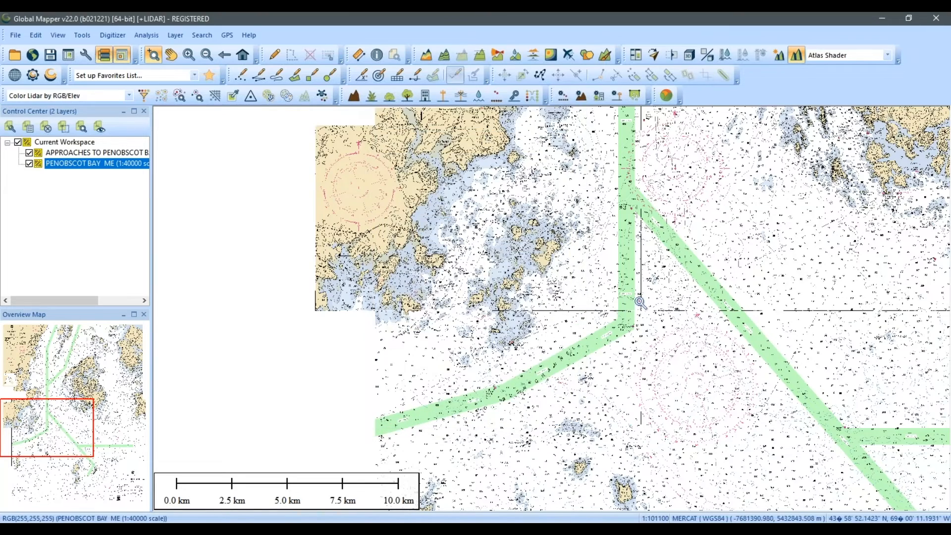
Step: Examine the seam between the two cropped charts around Two Bush Channel and the neighbouring islands
left_click_drag(633, 299, 468, 281)
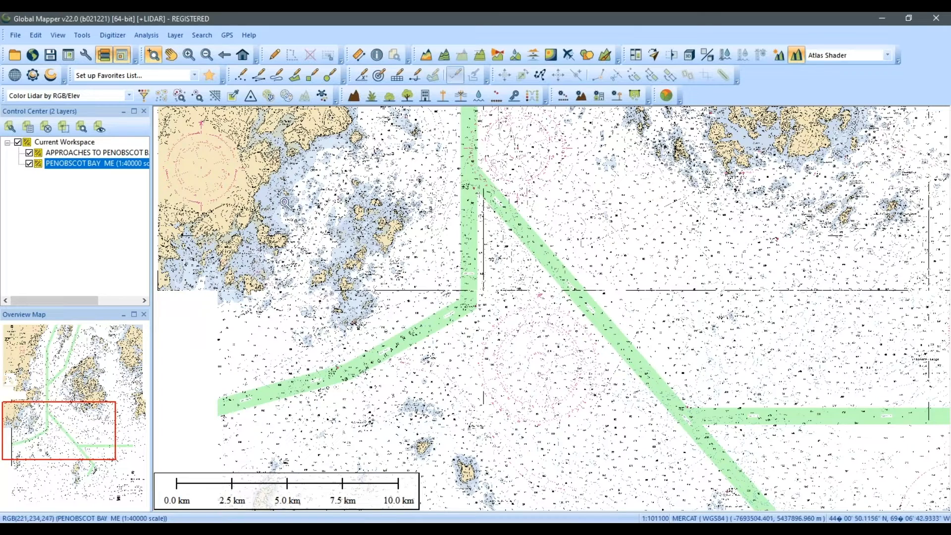
left_click_drag(263, 213, 645, 350)
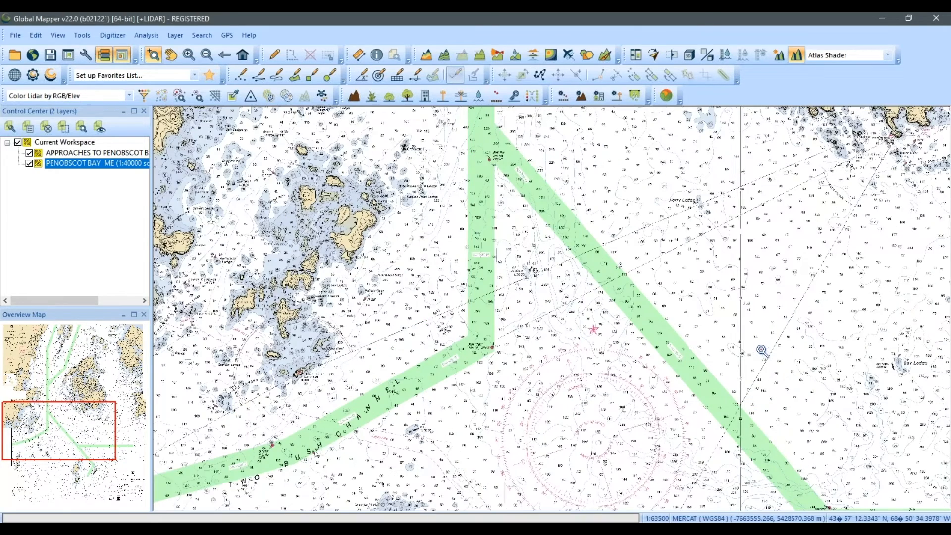
left_click_drag(325, 236, 591, 247)
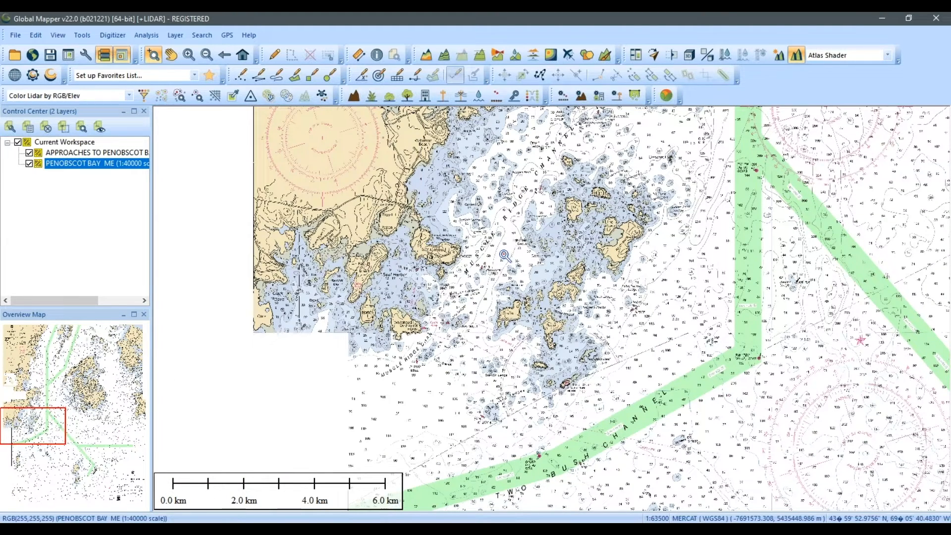
scroll(536, 255, "down", 1)
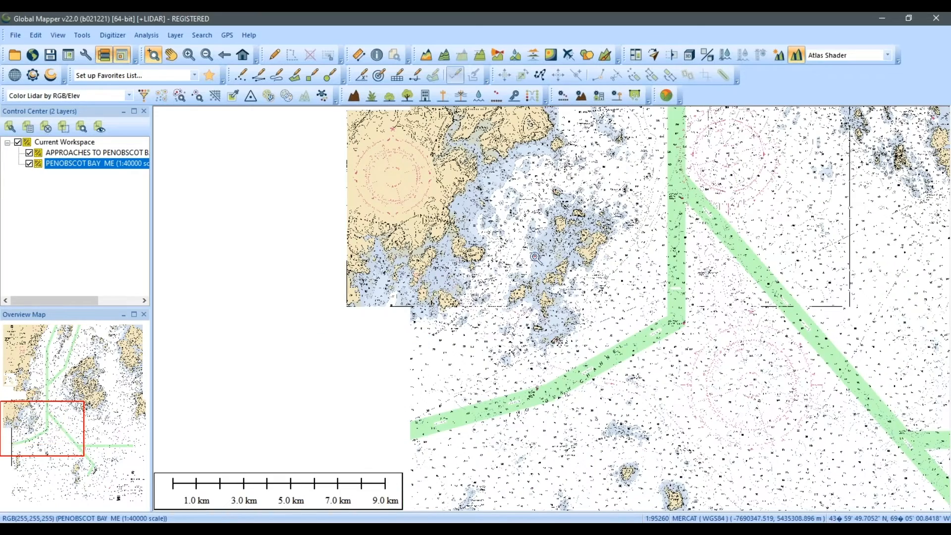
left_click_drag(520, 265, 342, 271)
Step: Browse the raster/image export formats for the loaded charts and close the format selection without exporting
left_click(15, 34)
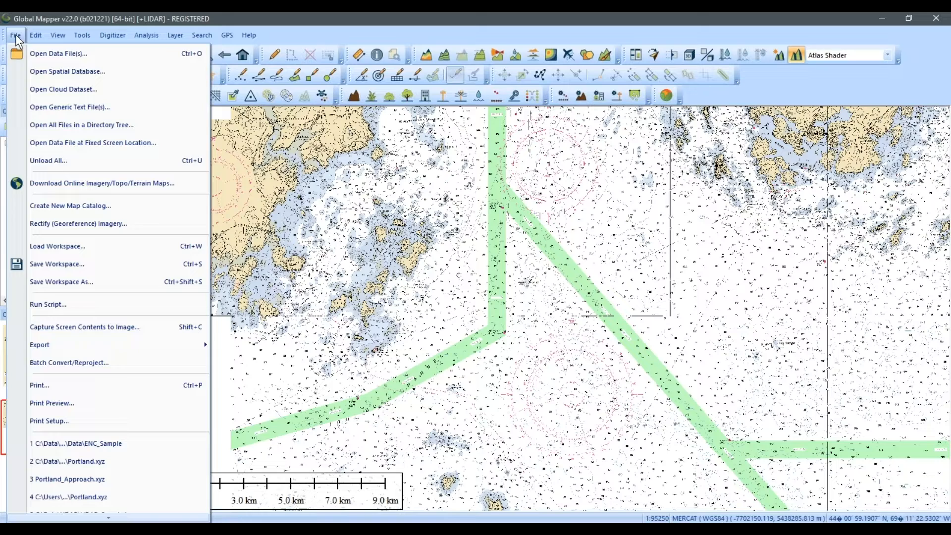
mouse_move(113, 343)
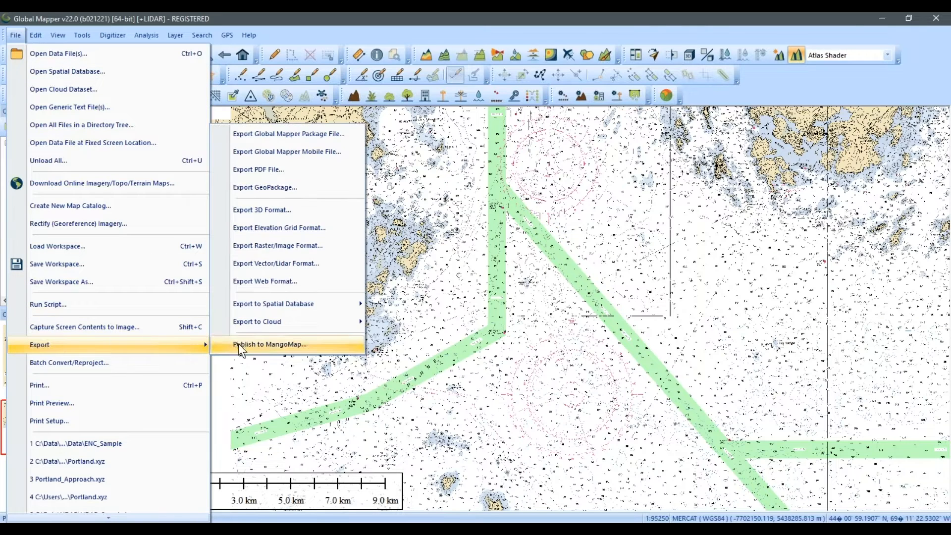
left_click(279, 249)
left_click(430, 287)
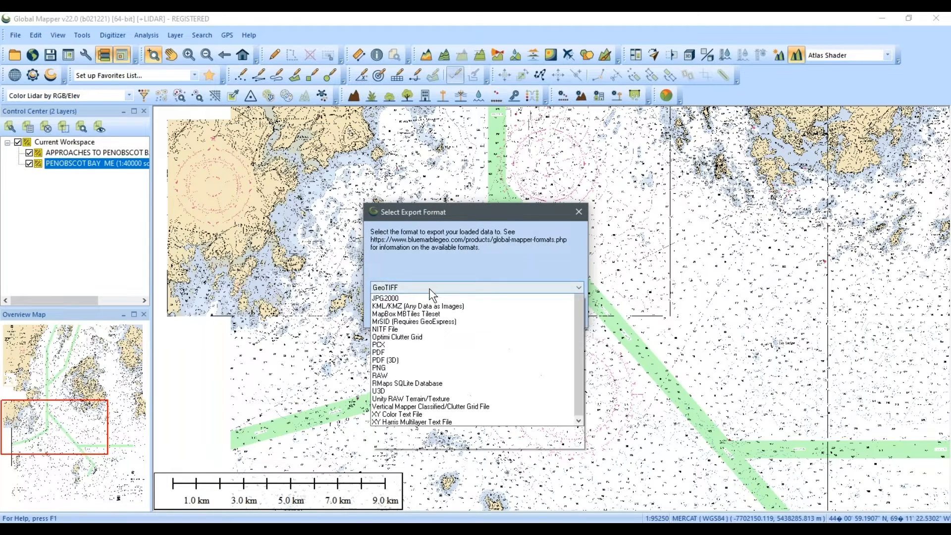
left_click_drag(578, 400, 577, 359)
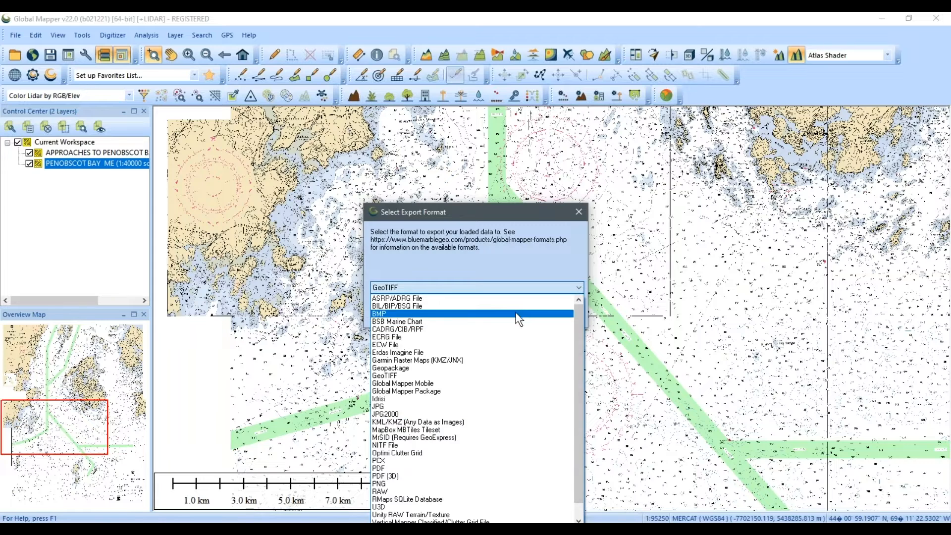
left_click(474, 268)
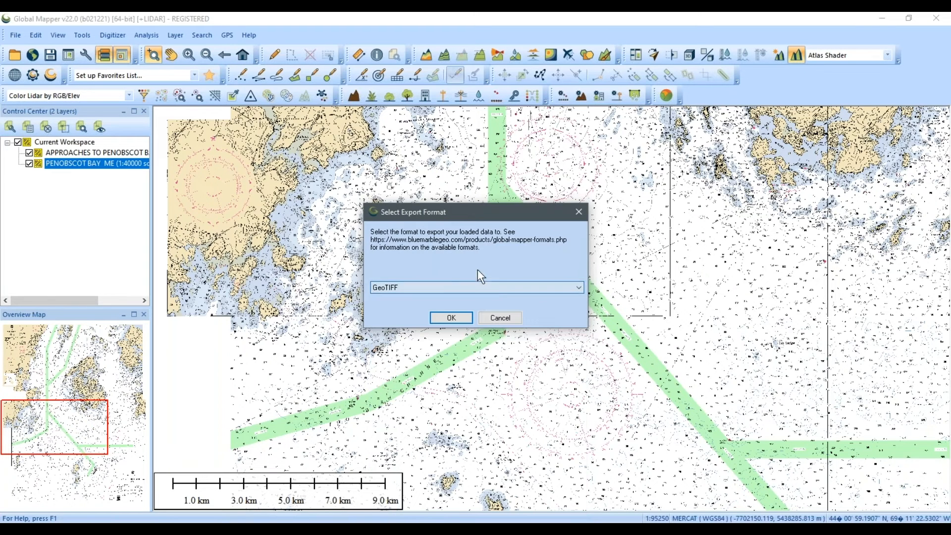
left_click(513, 321)
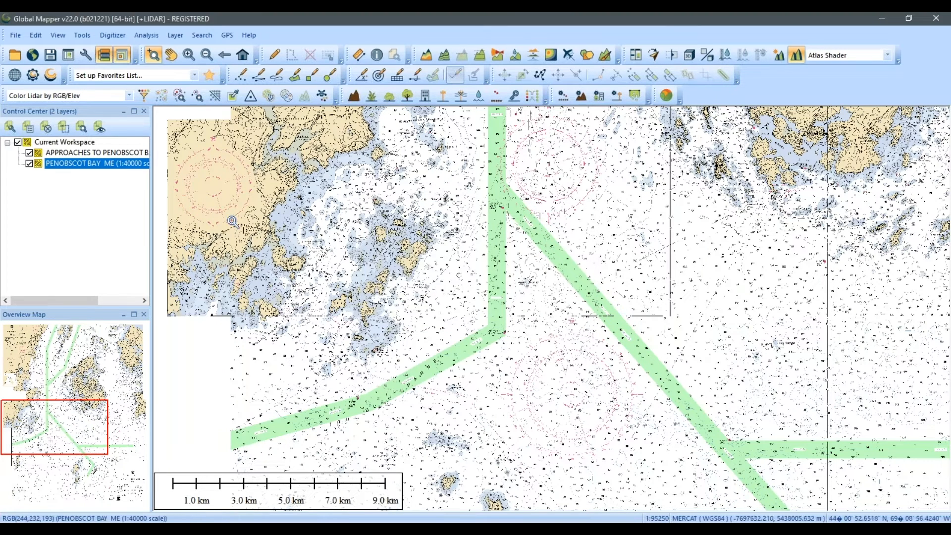
Step: Assign both Penobscot Bay chart layers to a layer group named bsb
left_click(113, 155, "ctrl")
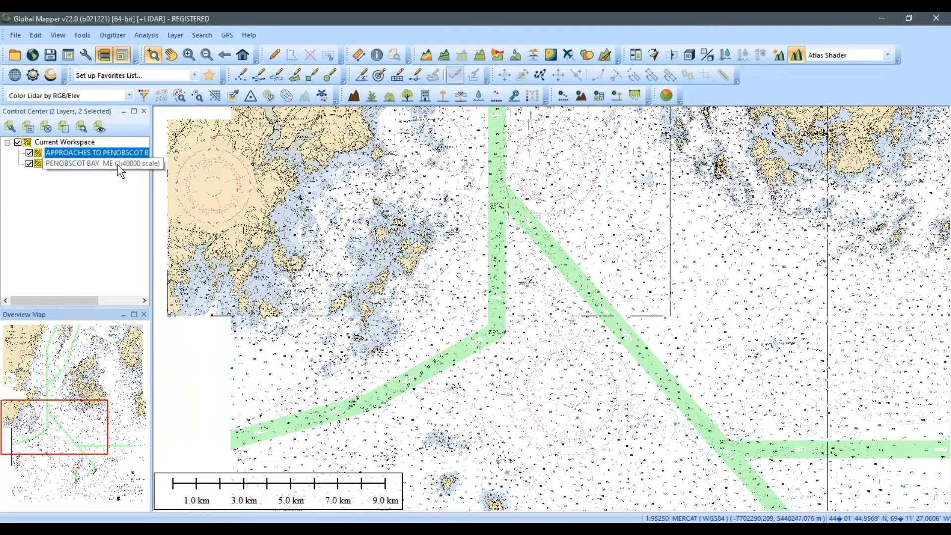
right_click(118, 166)
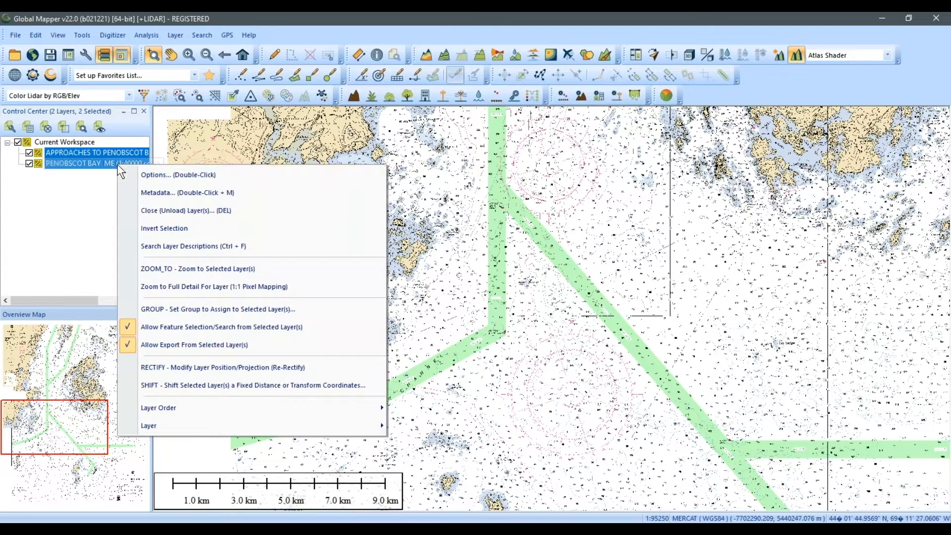
left_click(198, 309)
type("bsb")
key("Return")
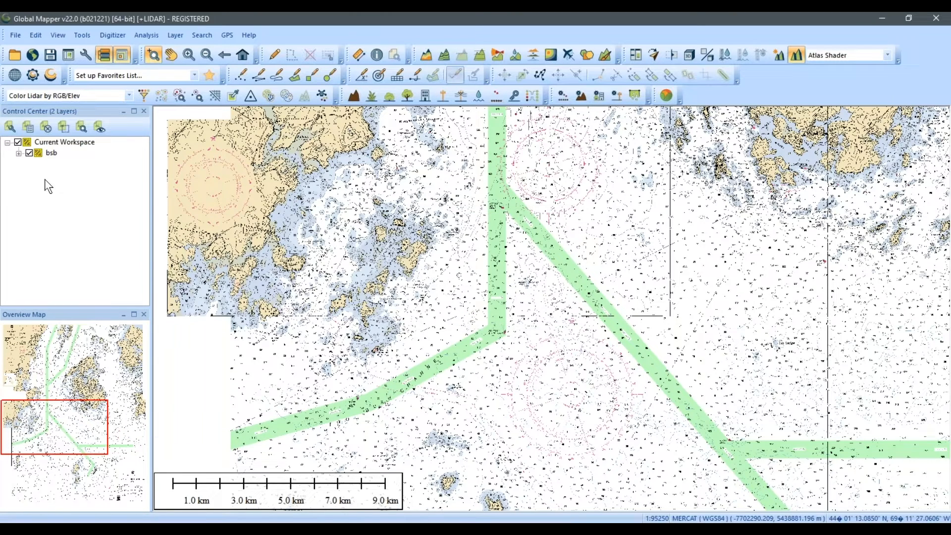
Step: Review the export formats offered for both layers of the bsb group, cancel the export, and expand the group to list its charts
right_click(57, 142)
right_click(38, 154)
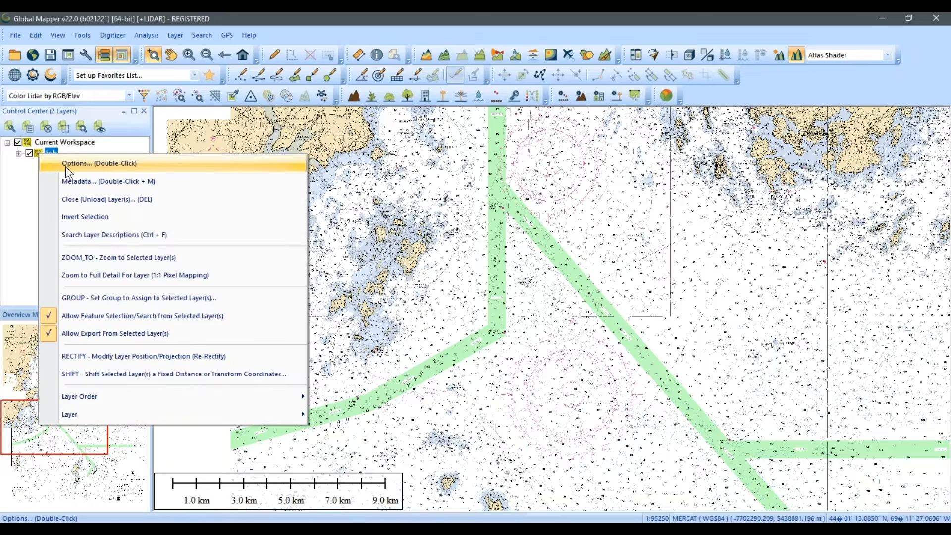
mouse_move(124, 418)
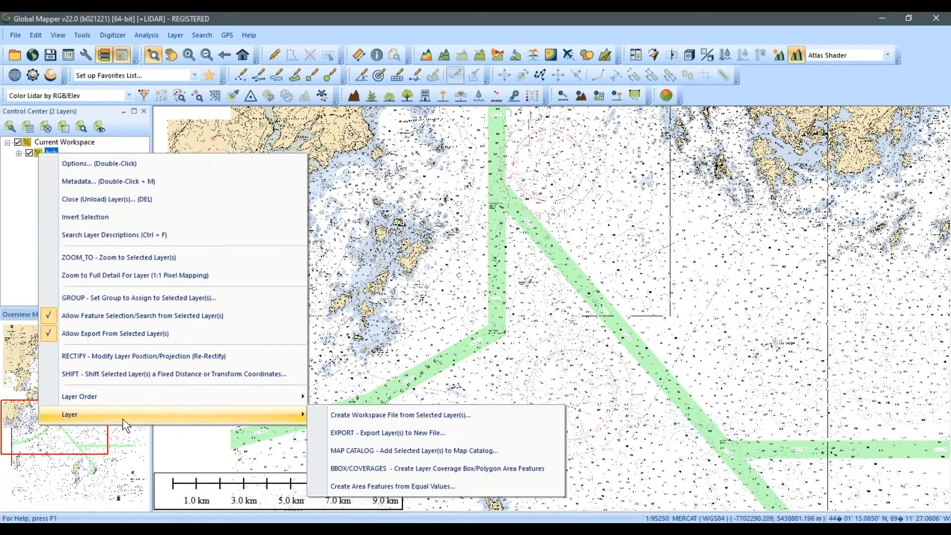
left_click(334, 433)
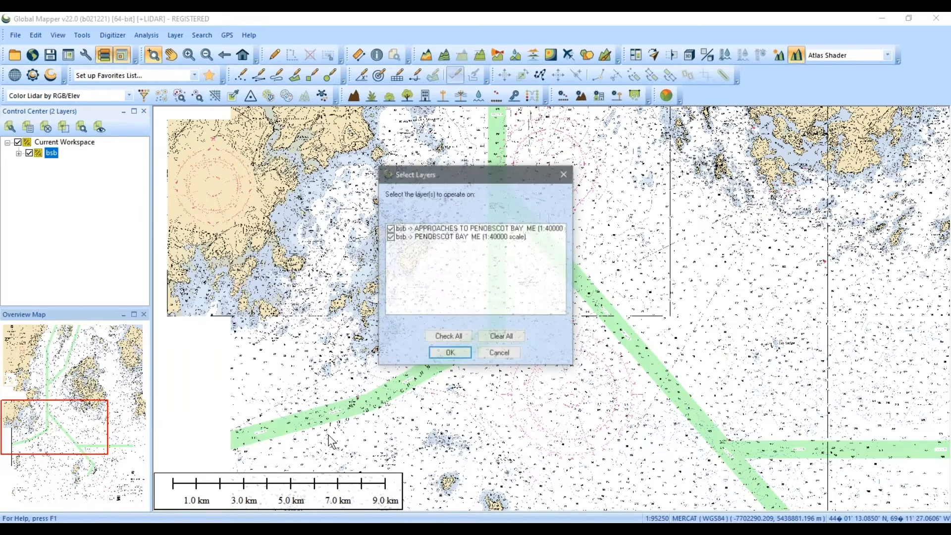
left_click(442, 354)
left_click(448, 287)
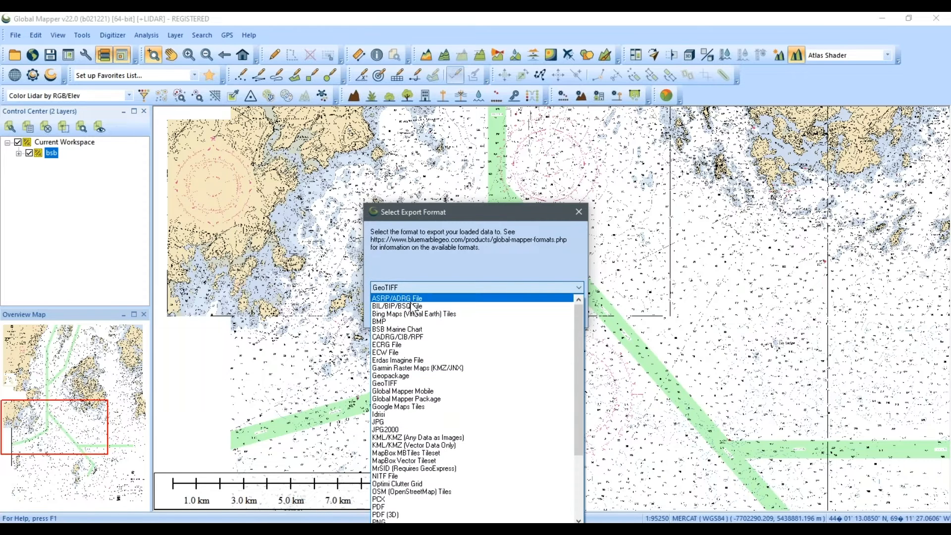
left_click(451, 288)
left_click(500, 318)
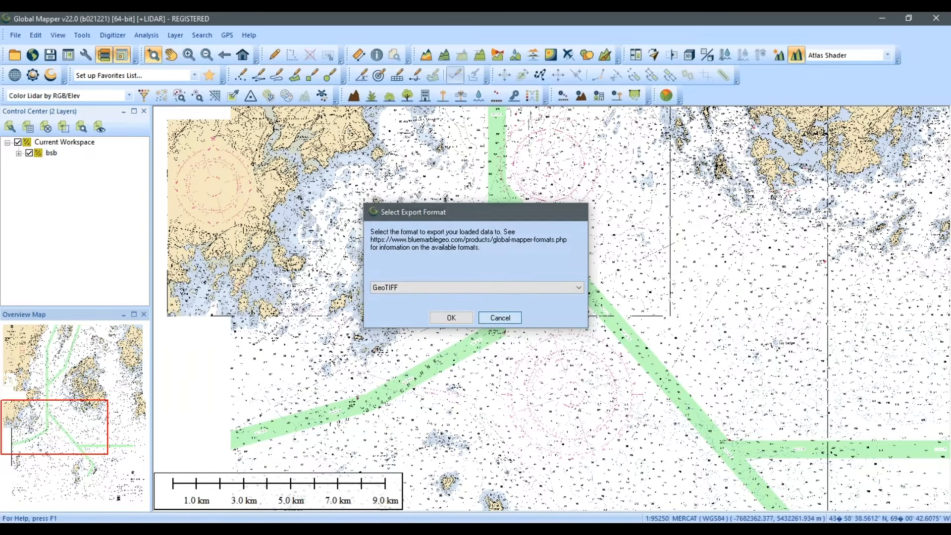
left_click(18, 153)
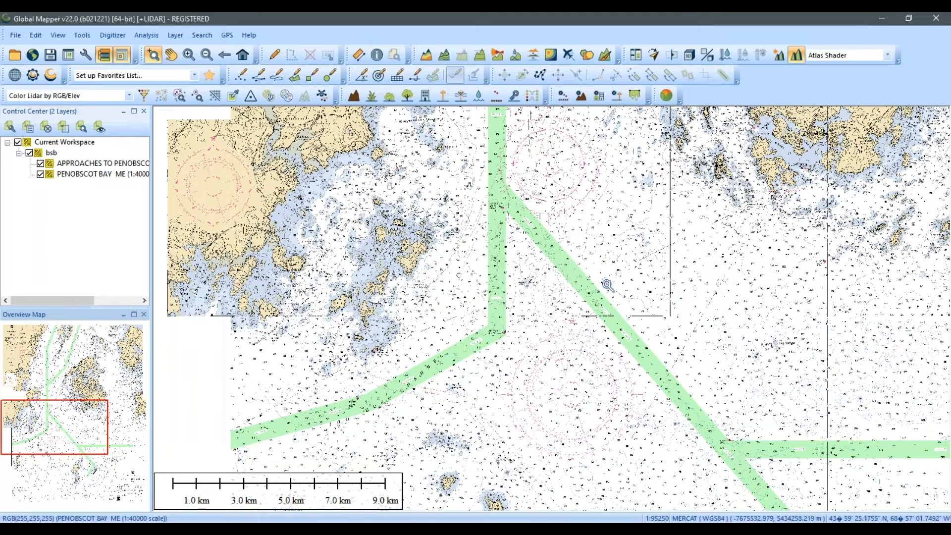
scroll(607, 285, "down", 1)
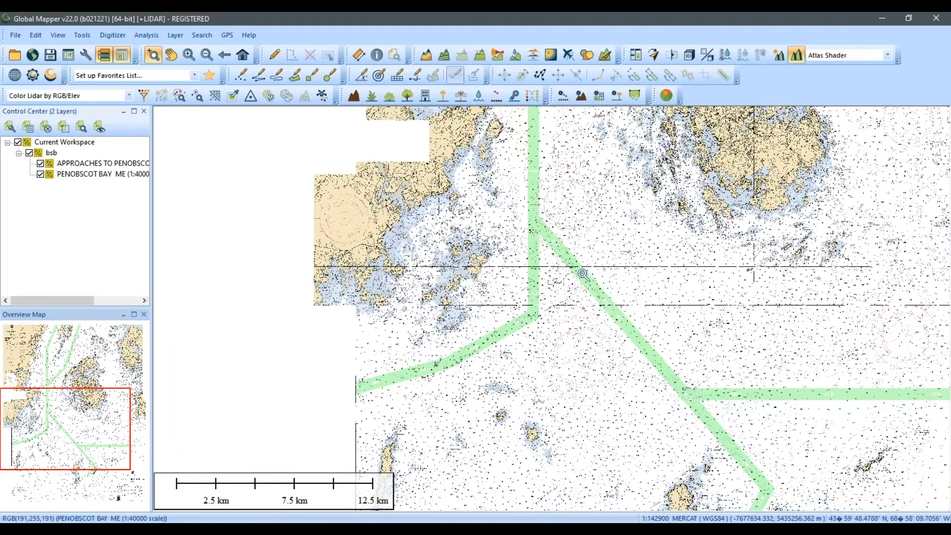
Step: Examine the merged charts from the open waters south of the large islands to Muscle Ridge Channel
left_click_drag(658, 252, 423, 236)
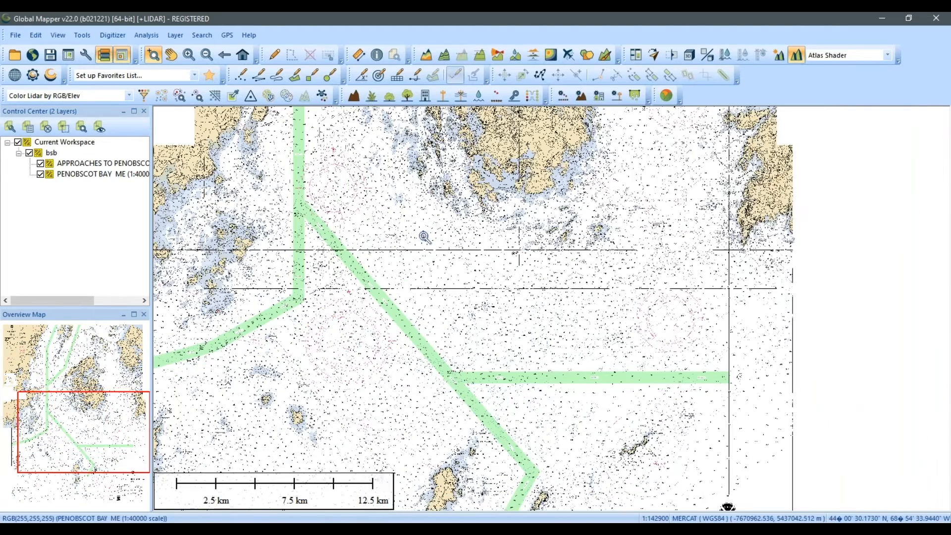
scroll(396, 242, "up", 1)
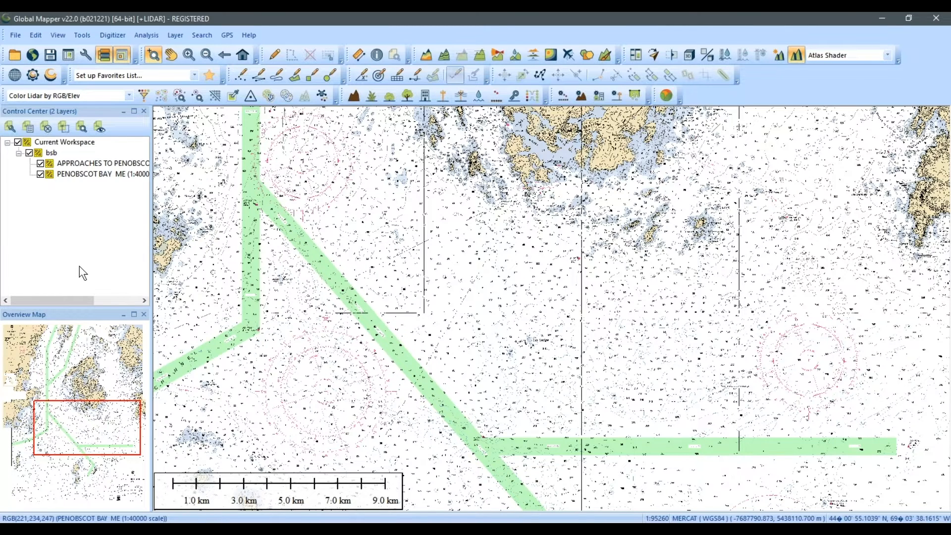
left_click_drag(290, 220, 470, 341)
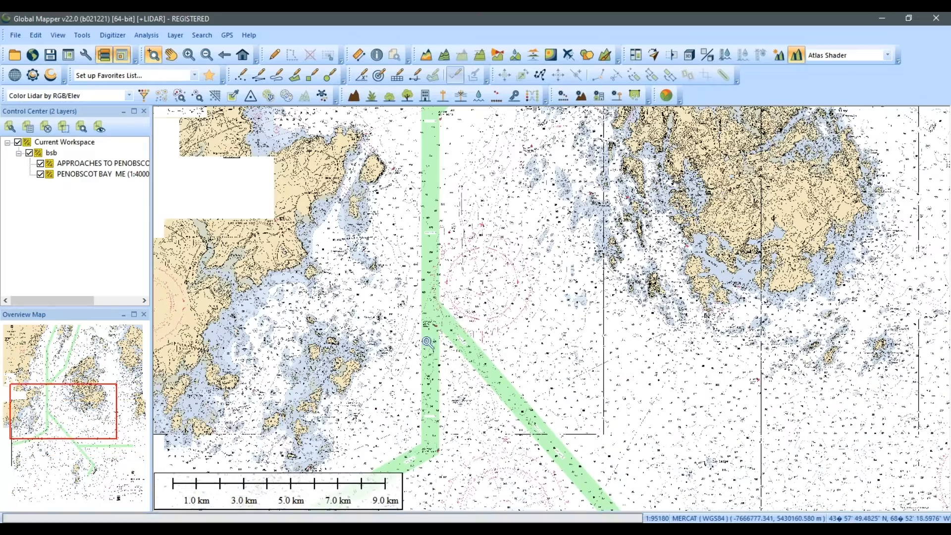
left_click_drag(236, 197, 553, 405)
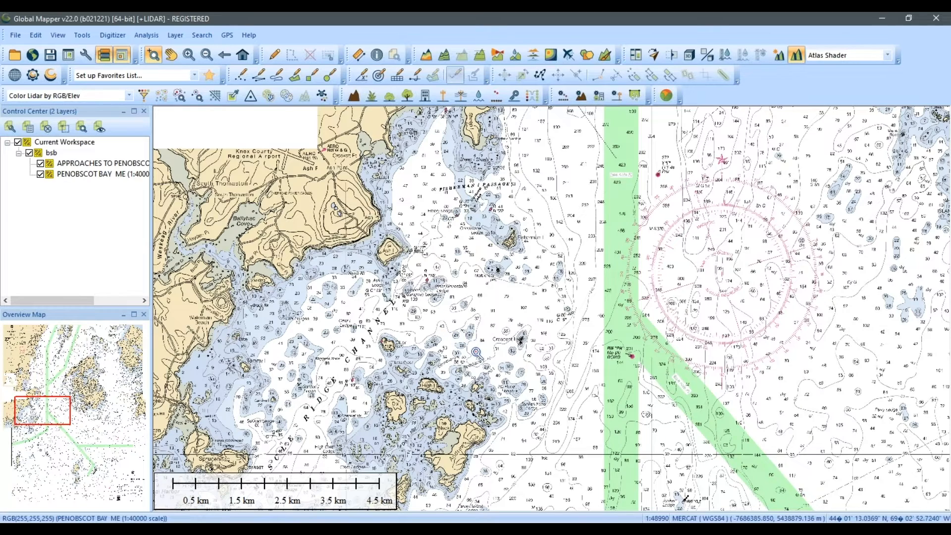
left_click_drag(476, 351, 500, 268)
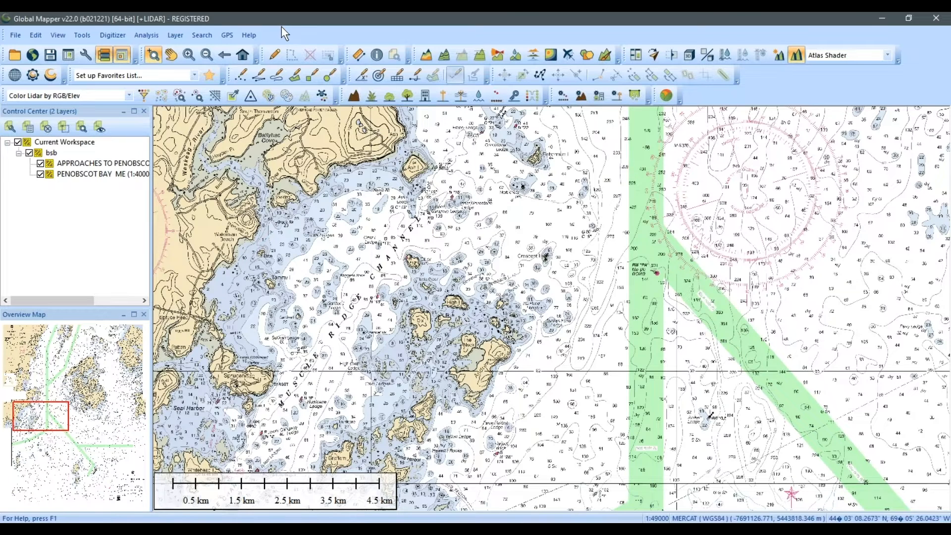
Step: Review the available GPS tracking commands and close the list without starting tracking
left_click(229, 37)
mouse_move(227, 34)
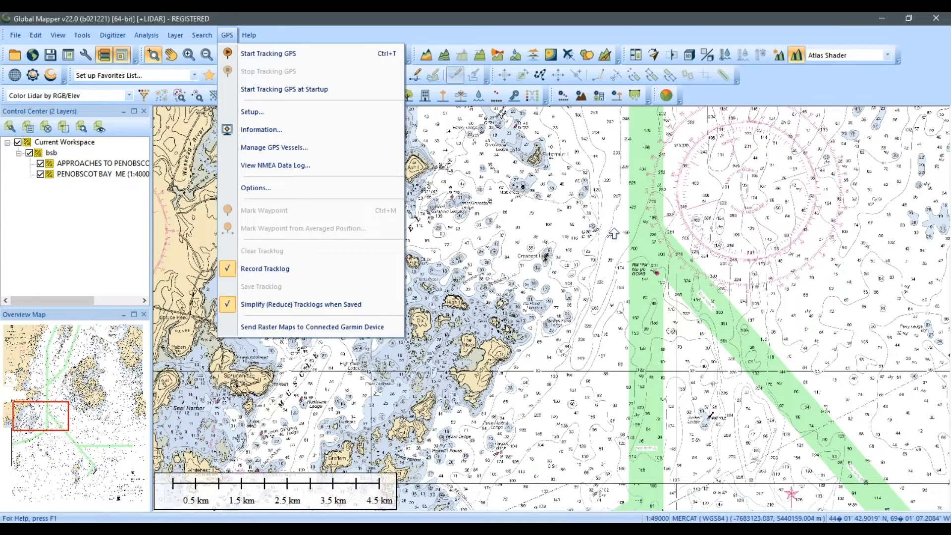
left_click(646, 236)
left_click_drag(646, 236, 629, 262)
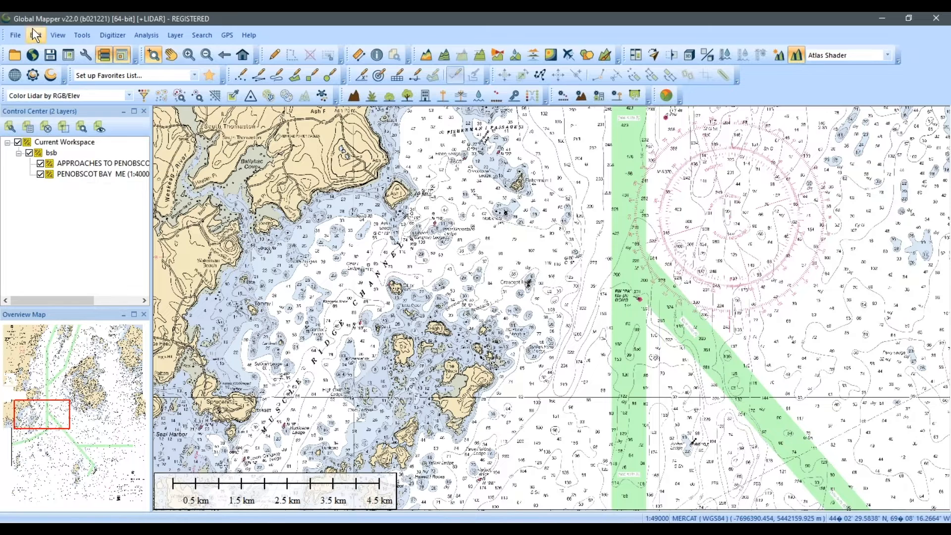
Step: Review the workspace export options, including the Global Mapper Mobile file, and leave without exporting
left_click(18, 34)
mouse_move(164, 346)
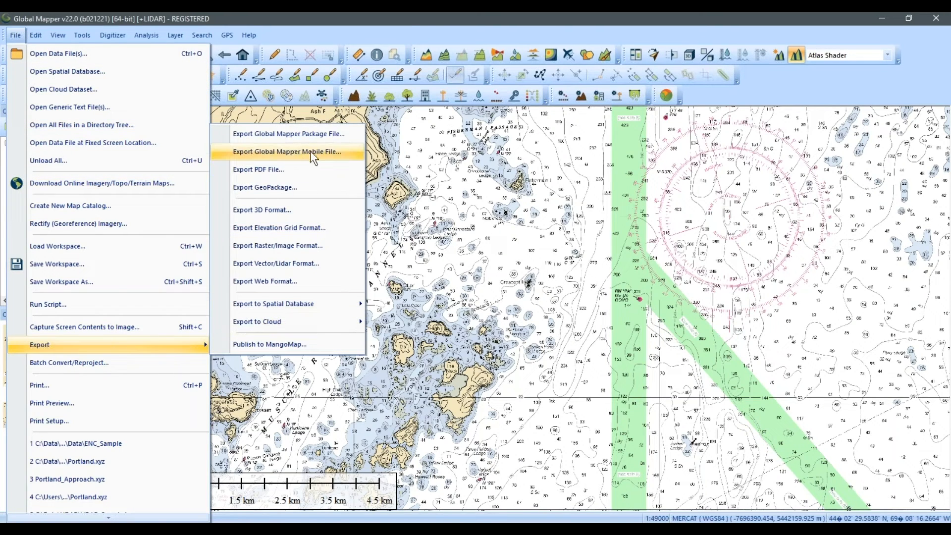
left_click(406, 19)
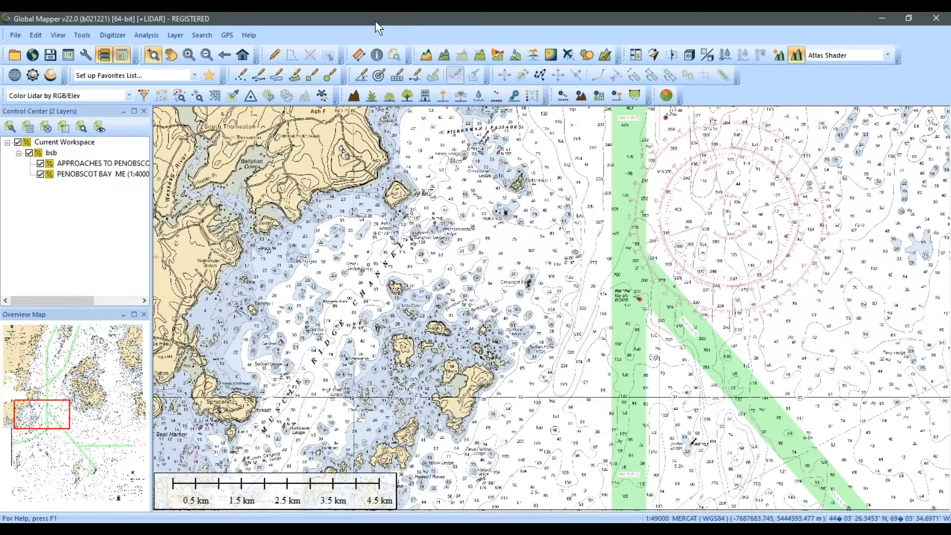
Step: Unload all the chart layers from the workspace
left_click(541, 294)
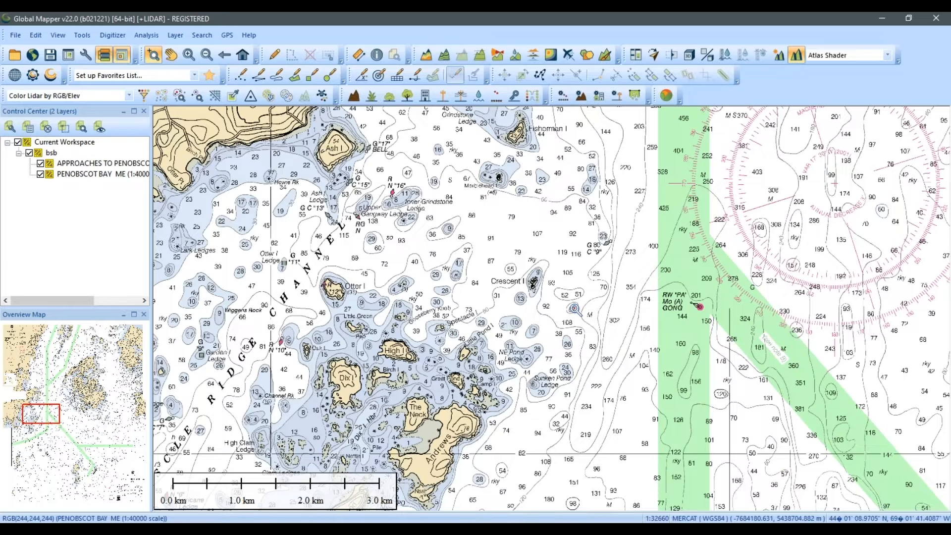
left_click_drag(585, 342, 468, 285)
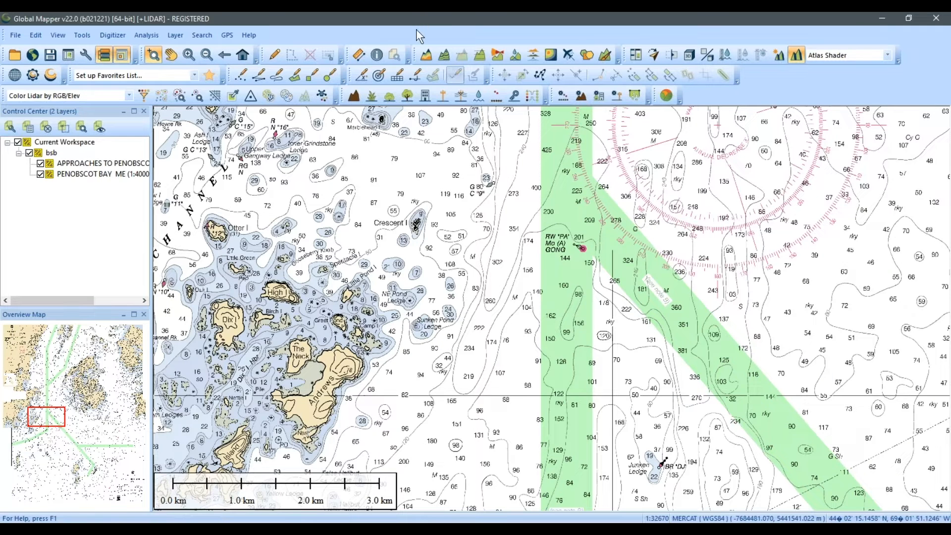
key("ctrl+u")
left_click(506, 309)
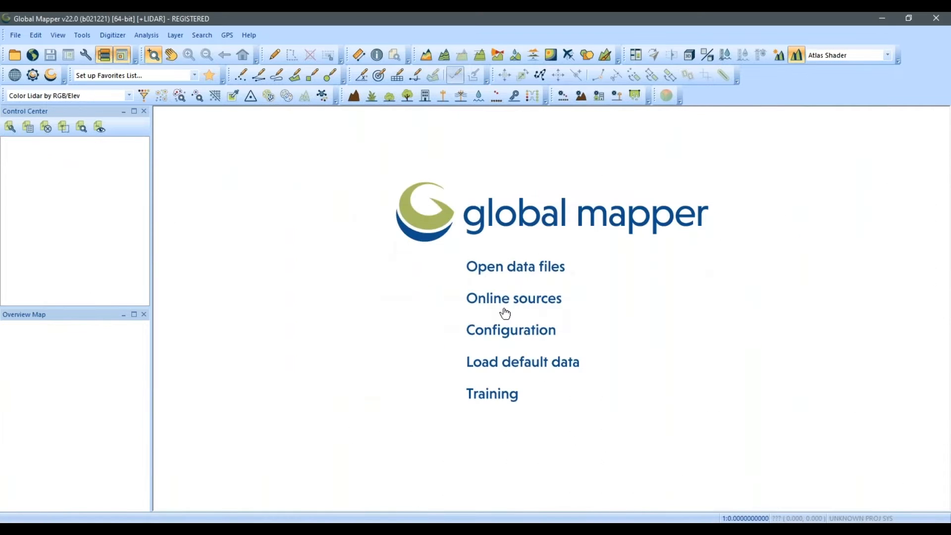
Step: Switch to the GeoTalks_Express_Bathymetry folder in File Explorer, open its Data folder, and resize and reposition the window over Global Mapper
left_click(311, 520)
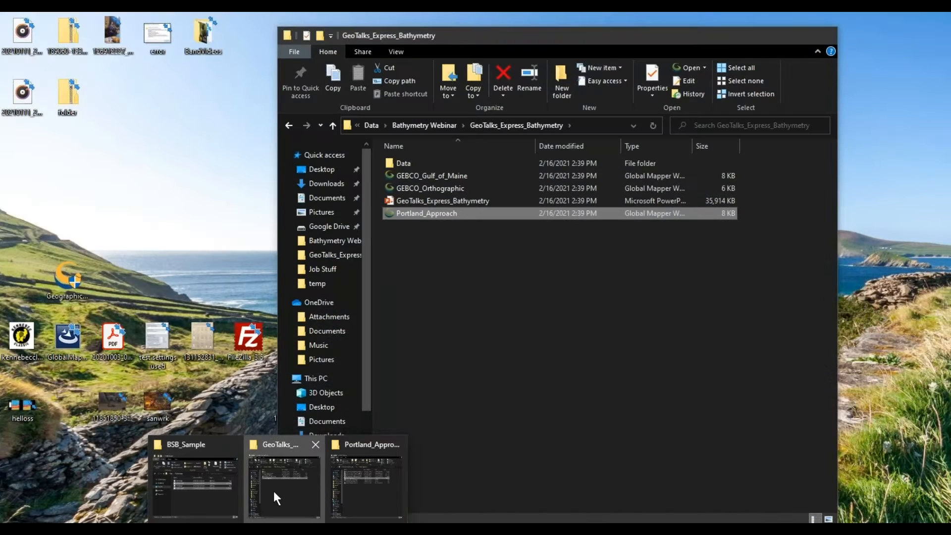
left_click(273, 492)
double_click(423, 160)
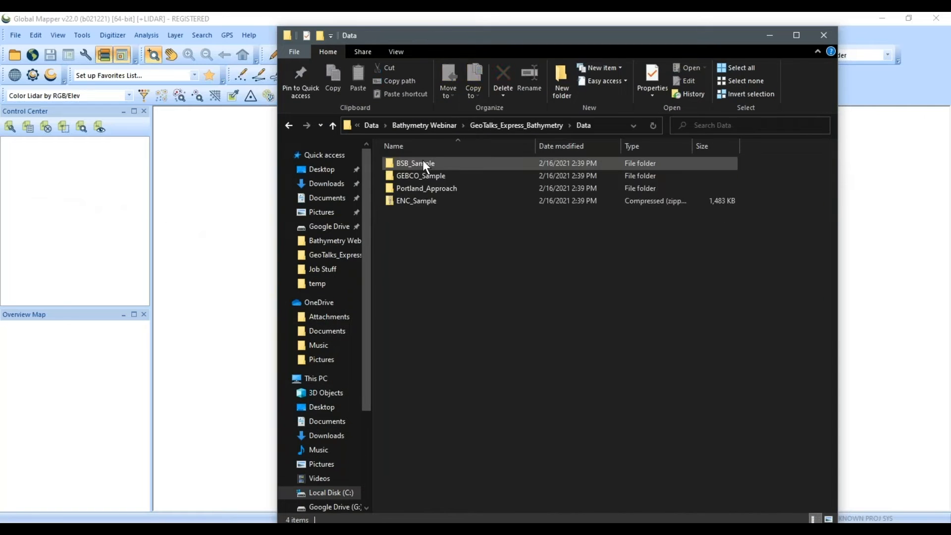
left_click_drag(730, 31, 818, 117)
left_click_drag(925, 181, 856, 188)
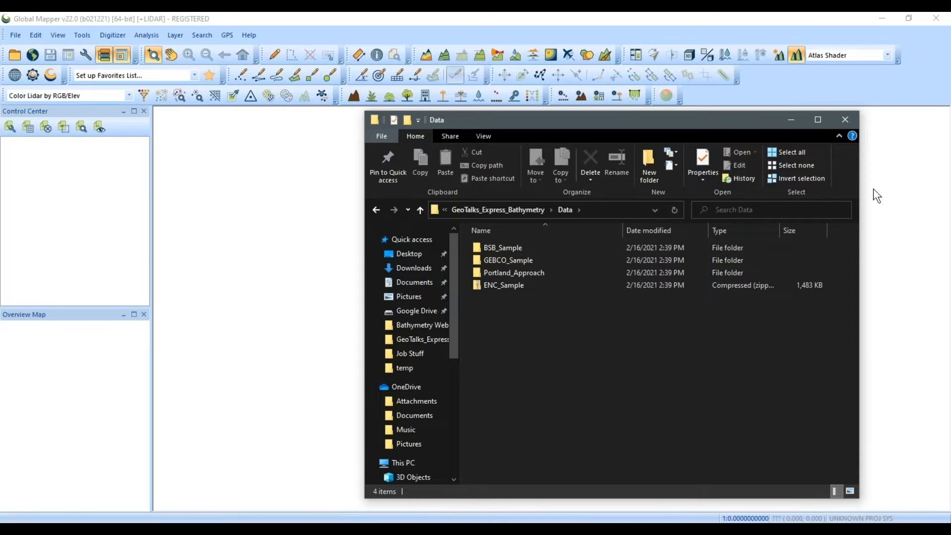
left_click_drag(859, 188, 832, 183)
left_click_drag(735, 119, 742, 115)
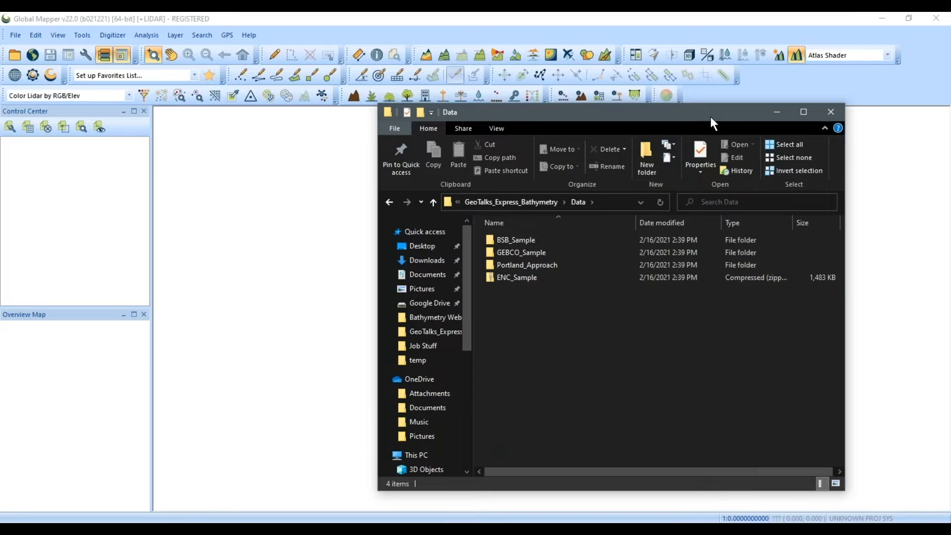
left_click_drag(713, 114, 724, 112)
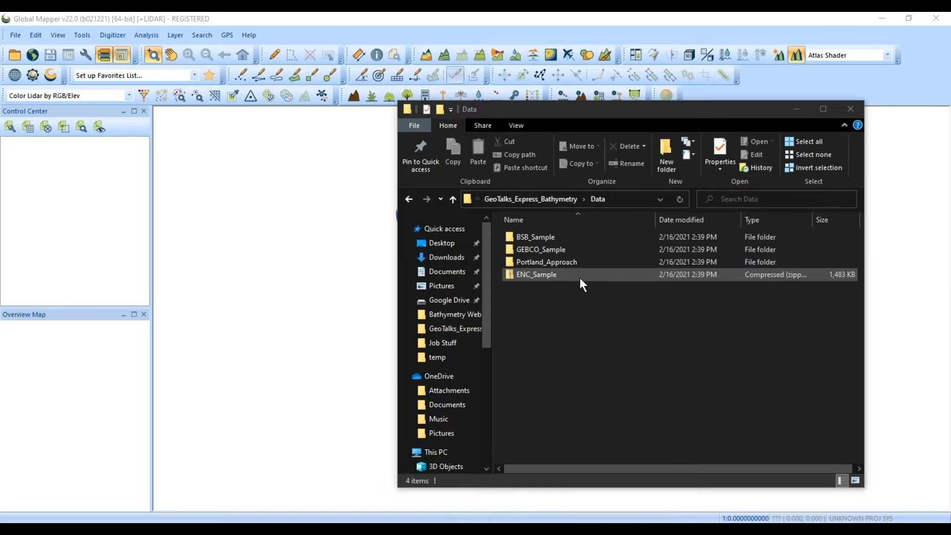
Step: Look through the files inside the ENC_Sample archive and return to the Data folder
left_click(640, 275)
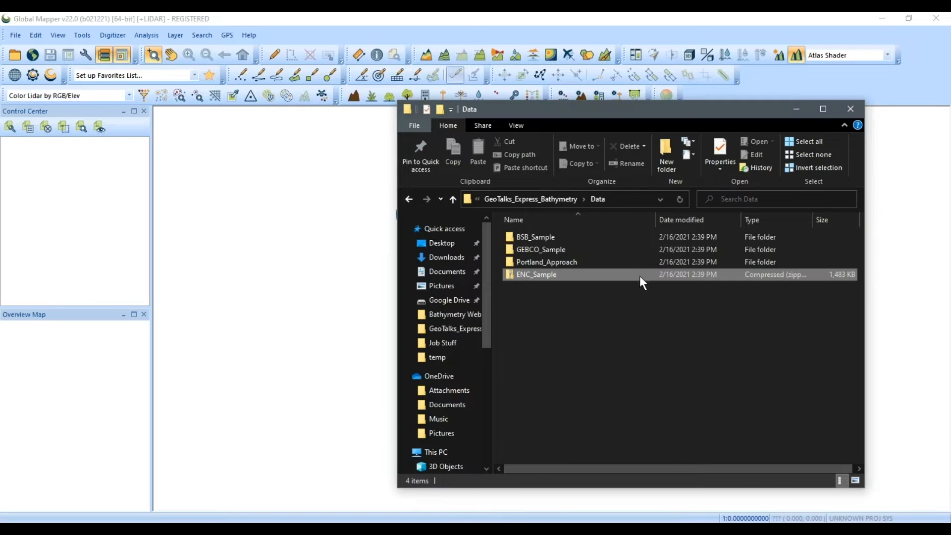
double_click(571, 275)
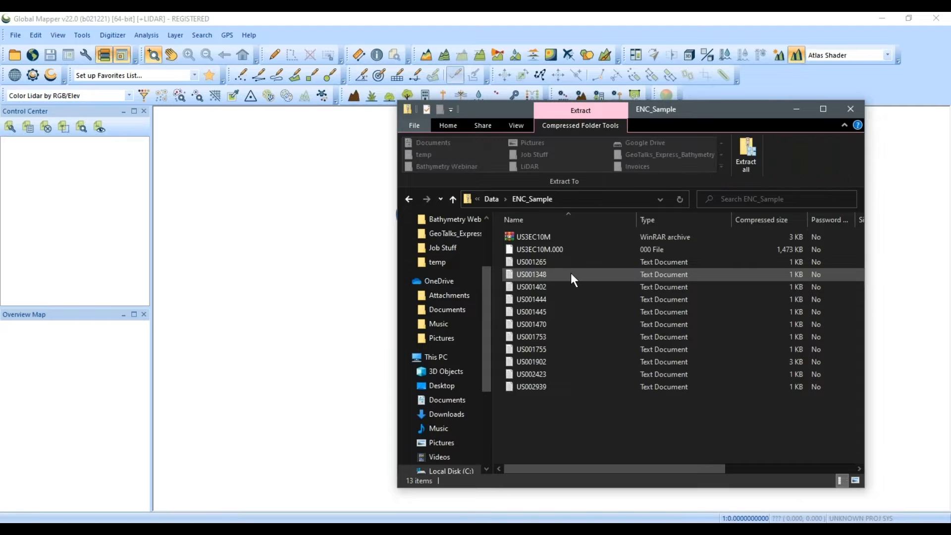
left_click(409, 198)
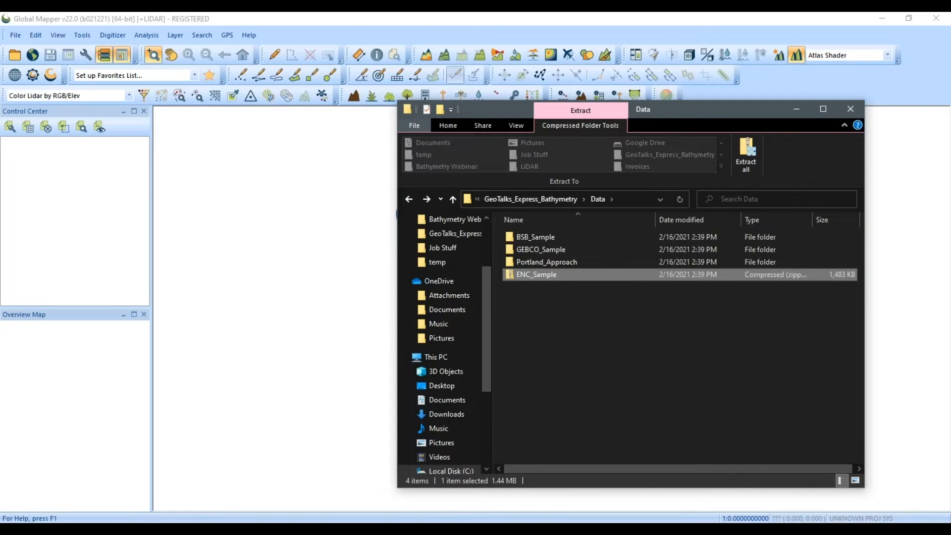
Step: Load the ENC_Sample archive into Global Mapper, splitting its view groups into different layers
left_click_drag(674, 107, 740, 117)
left_click_drag(711, 289, 467, 263)
left_click(862, 120)
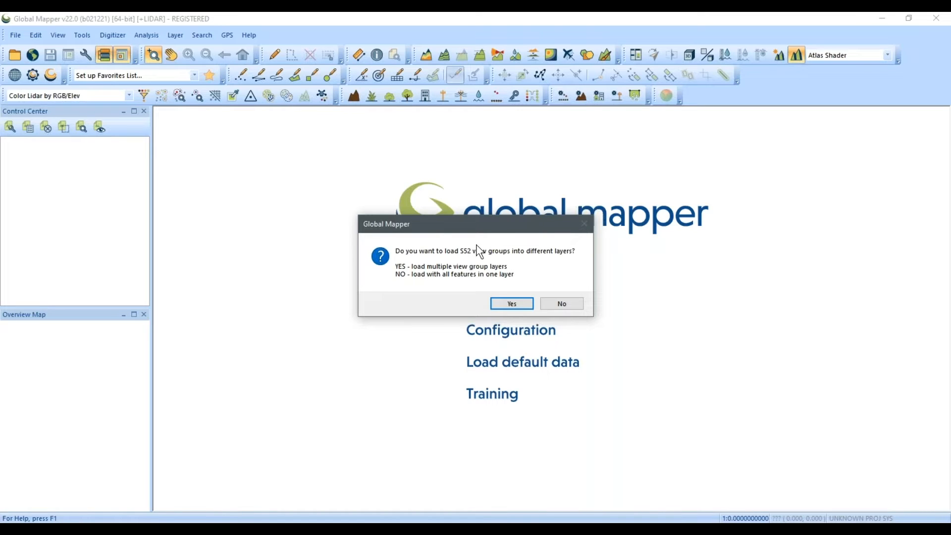
left_click(512, 304)
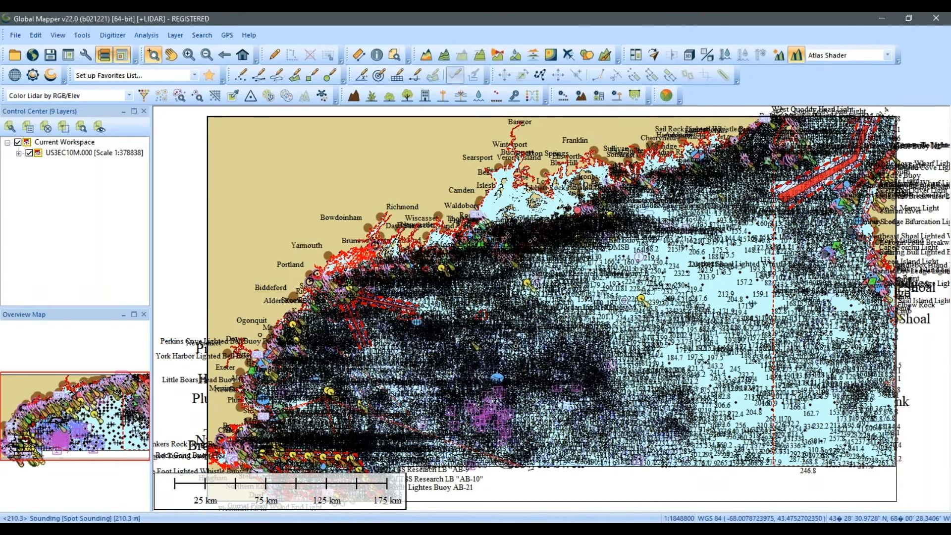
Step: Turn off the display of all labels in the vector display configuration and apply the change to the chart
scroll(528, 234, "up", 1)
scroll(529, 236, "up", 1)
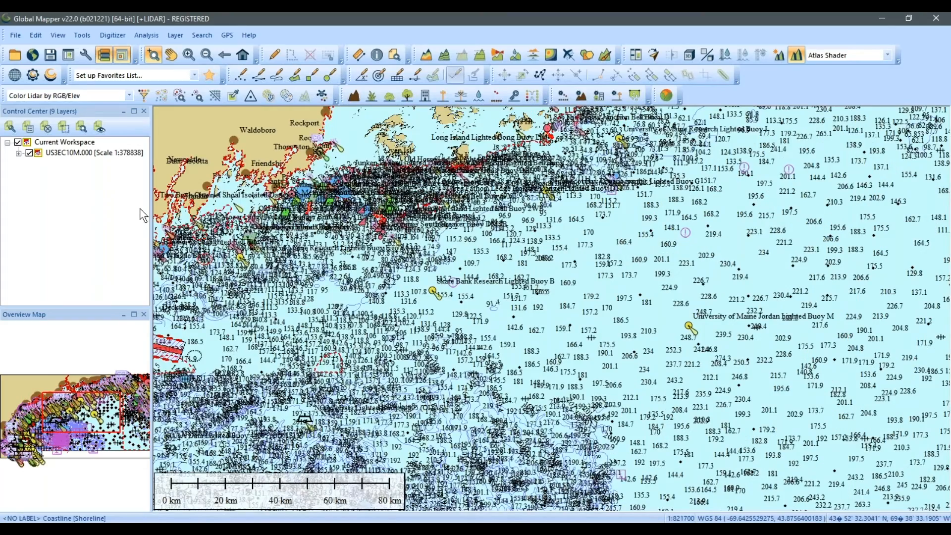
scroll(580, 300, "up", 1)
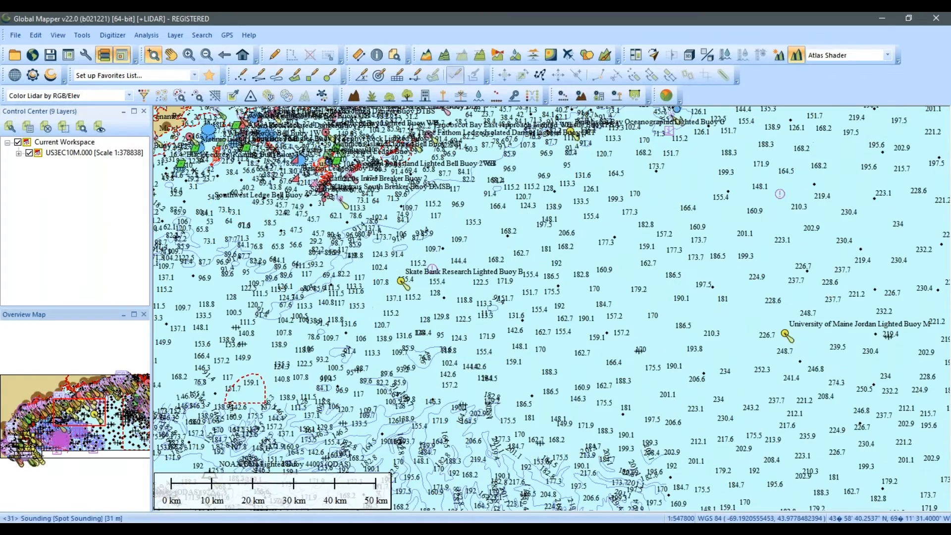
left_click(85, 55)
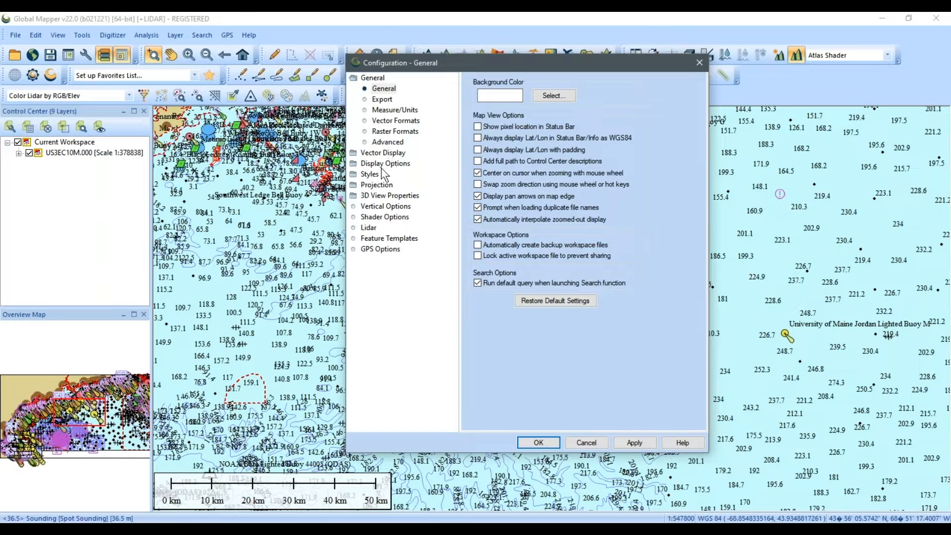
left_click(383, 152)
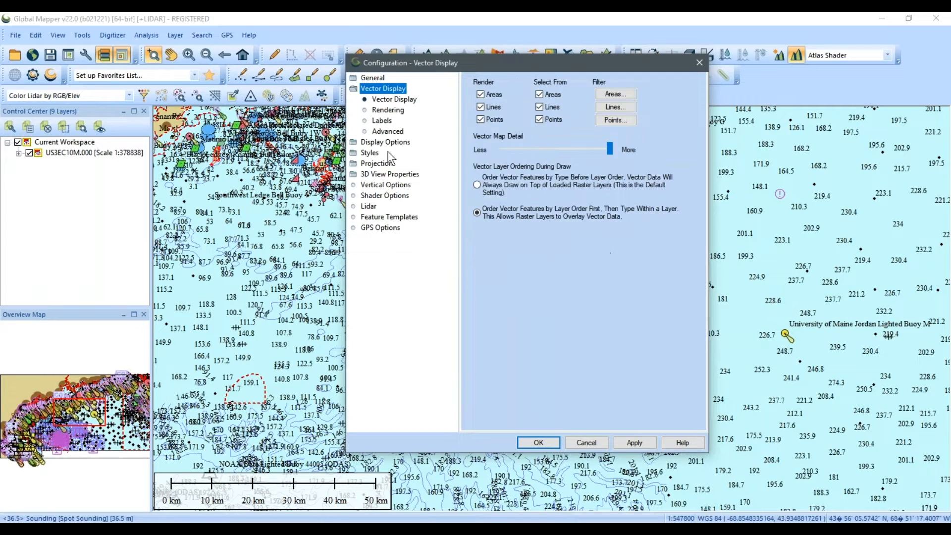
left_click(382, 124)
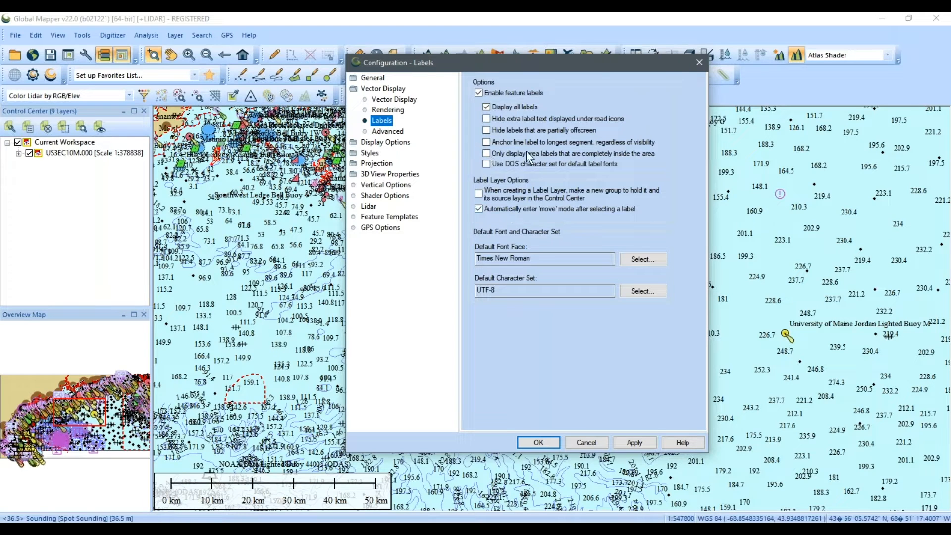
left_click(517, 108)
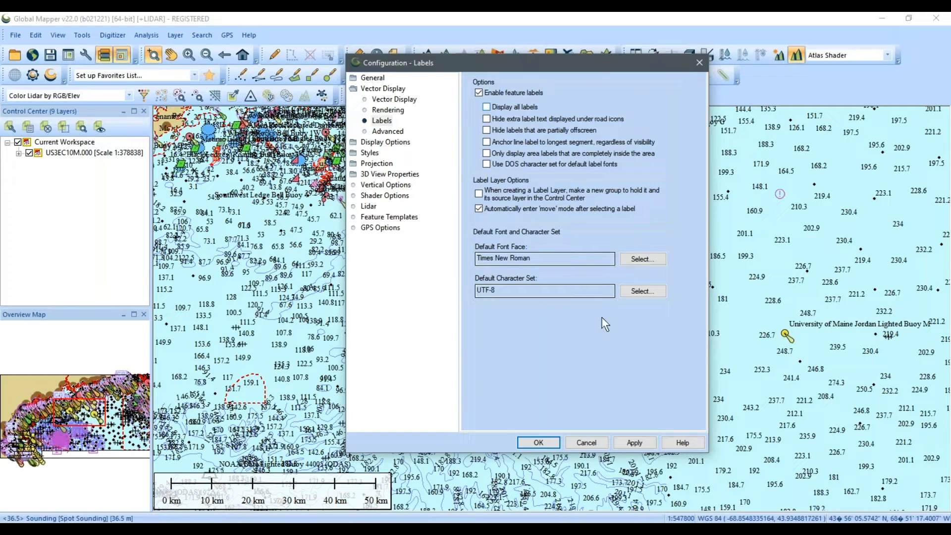
left_click(633, 442)
left_click(538, 442)
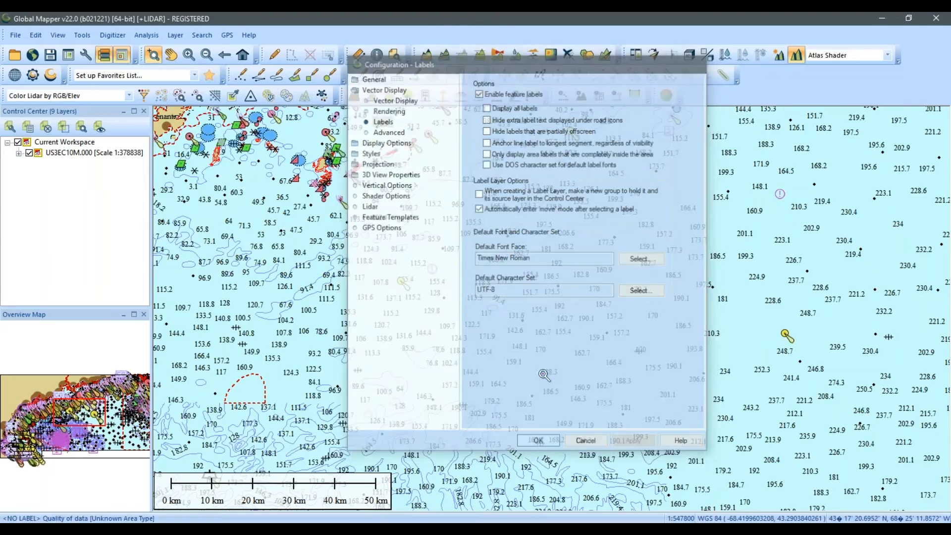
Step: Expand the US3EC10M.000 group to list its view group layers and widen the layer list so their names are readable
scroll(540, 309, "down", 2)
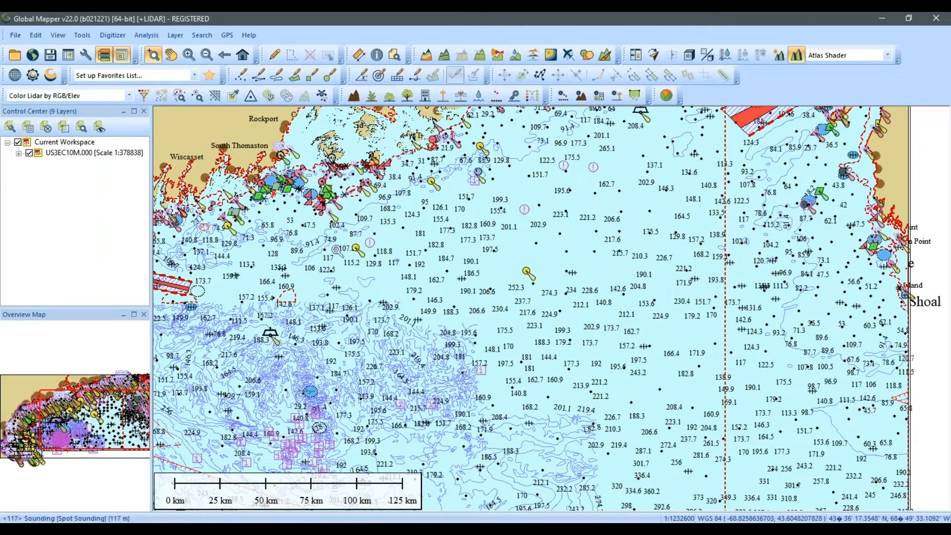
left_click_drag(283, 170, 412, 240)
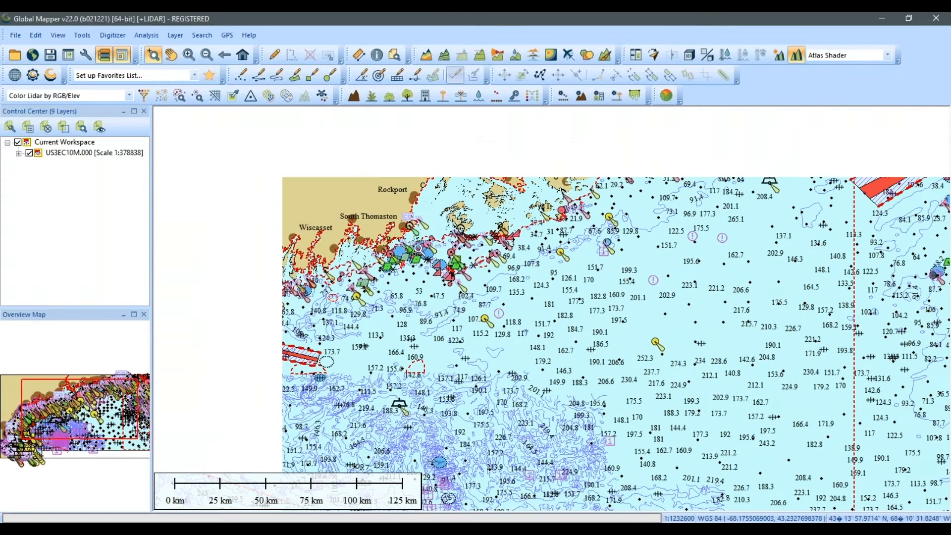
scroll(411, 240, "up", 2)
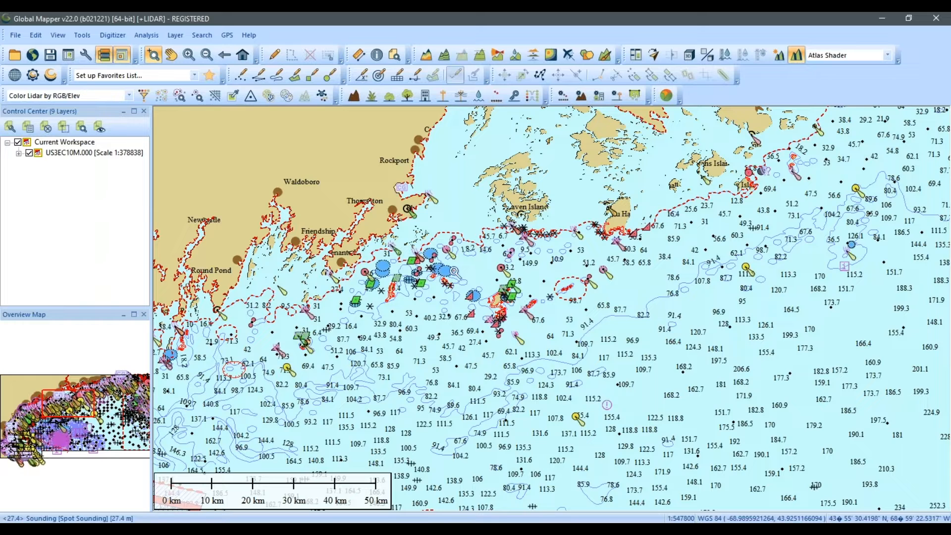
scroll(429, 251, "up", 1)
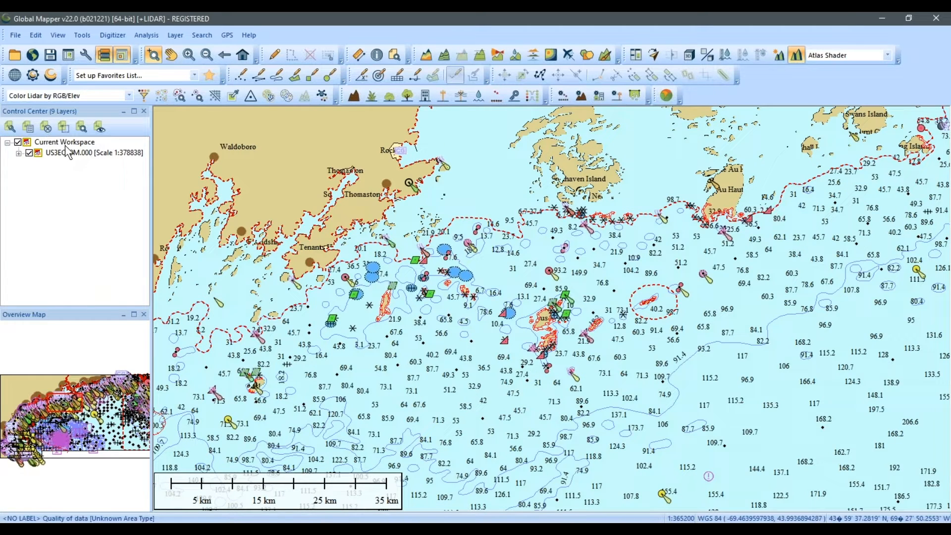
left_click(19, 154)
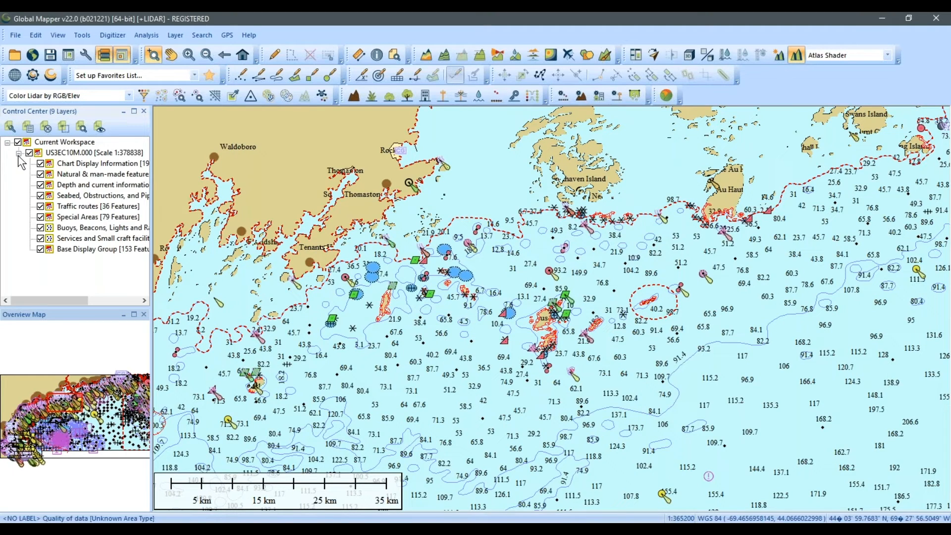
left_click_drag(152, 251, 204, 252)
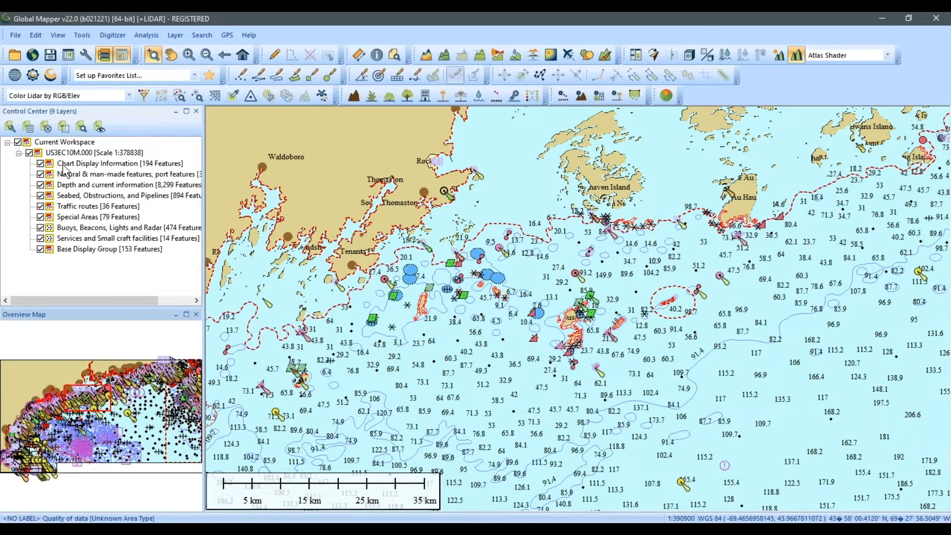
Step: Hide the chart display information, natural and man-made features, and depth and current information layers on the chart
left_click(45, 165)
left_click(40, 174)
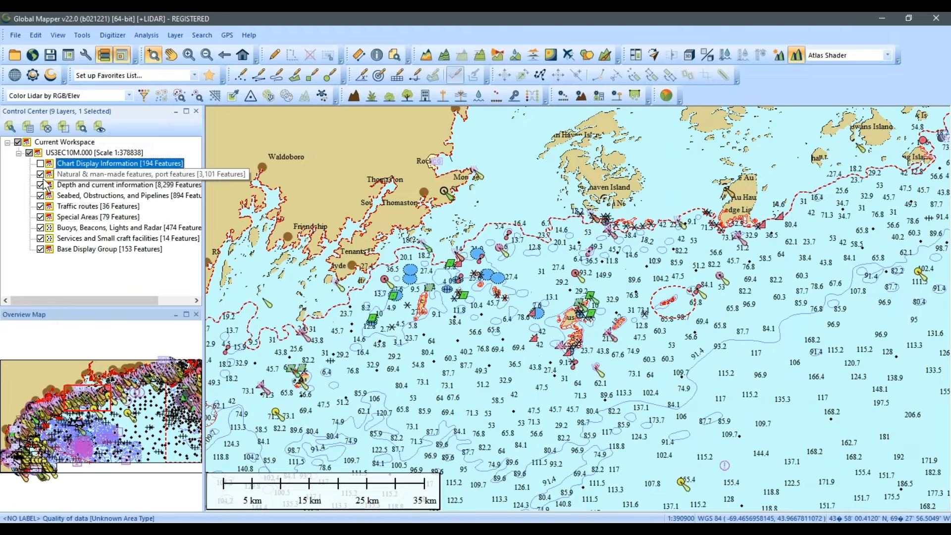
left_click(41, 185)
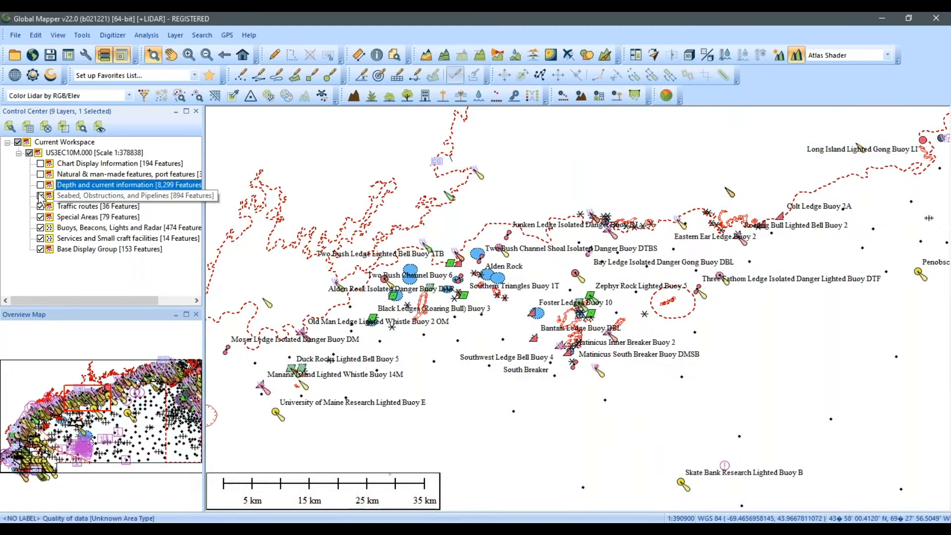
left_click(40, 196)
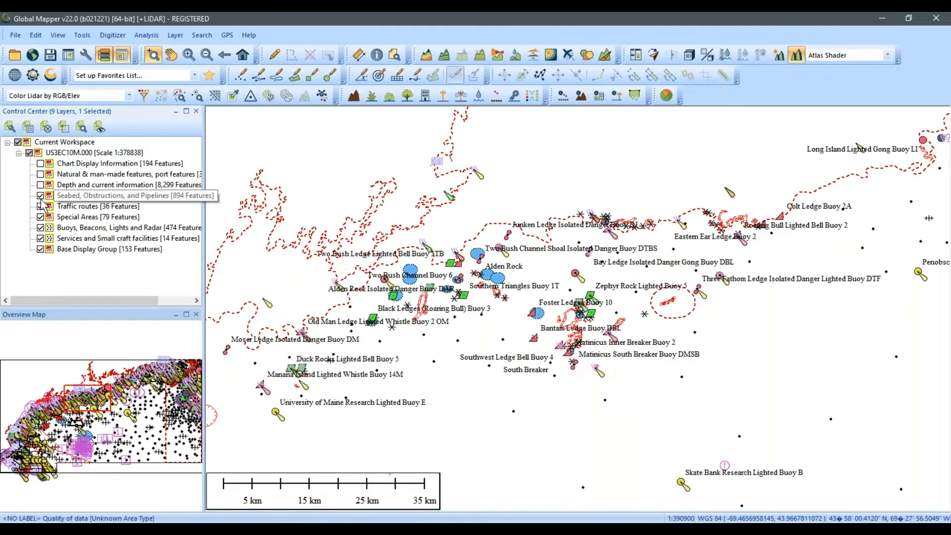
Step: Show the depth and current, natural and man-made features, and chart display information layers again
left_click(40, 184)
left_click(41, 173)
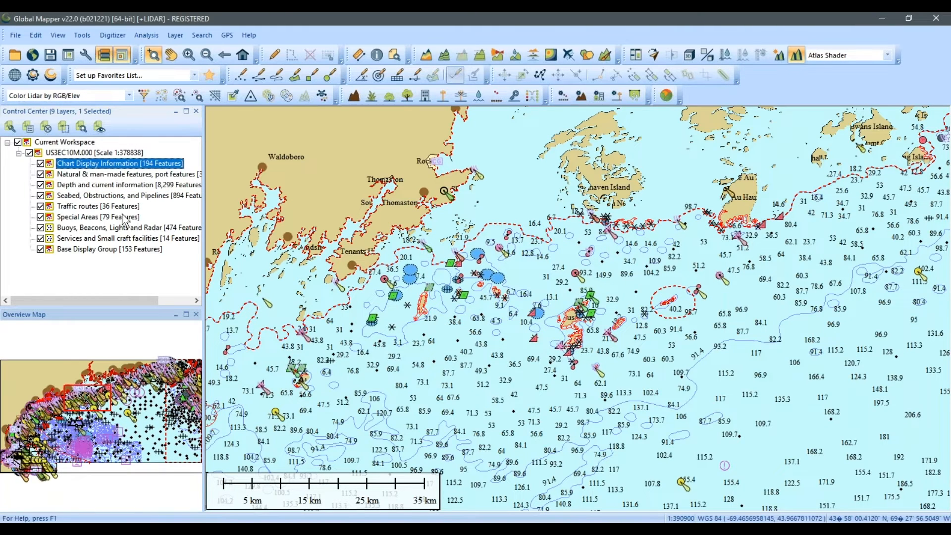
left_click(104, 262)
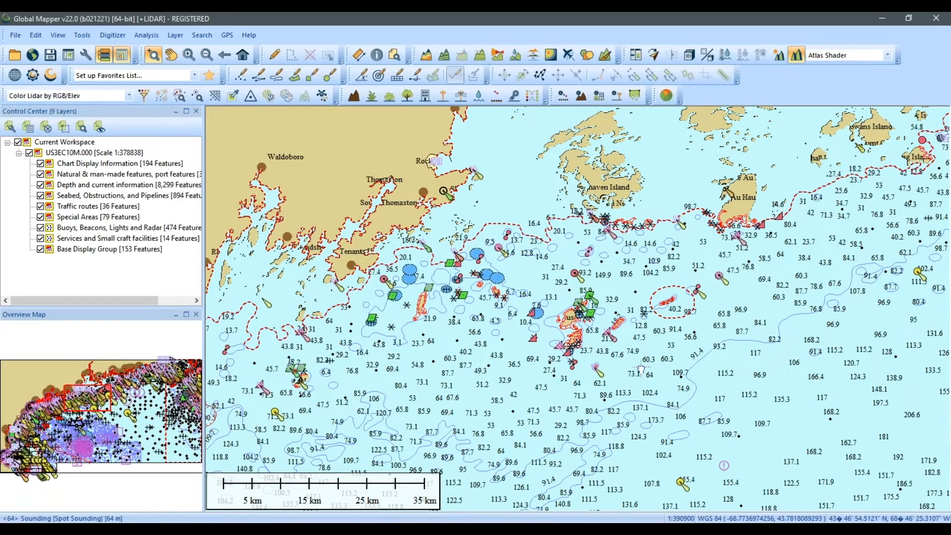
Step: Narrow the layer list slightly to give the chart more room
left_click_drag(647, 370, 579, 357)
scroll(512, 278, "up", 1)
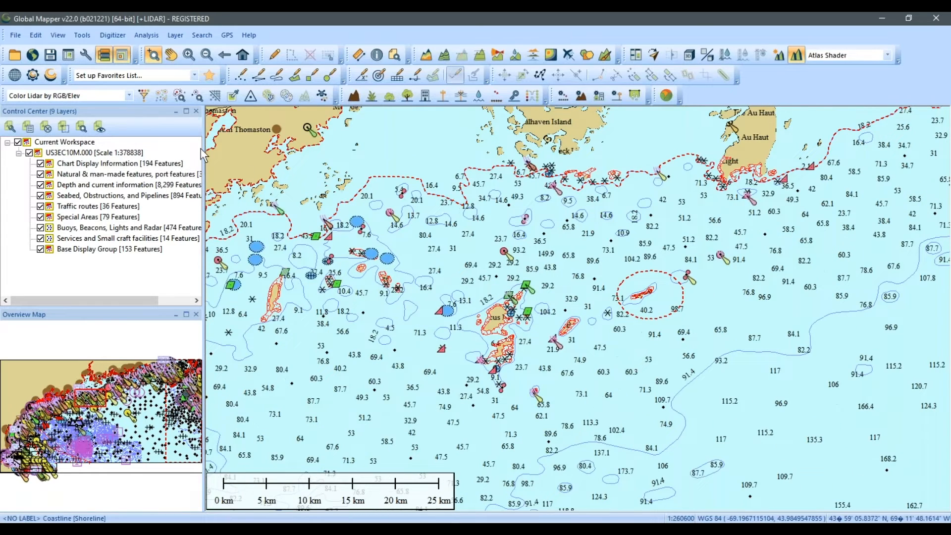
left_click_drag(201, 148, 190, 148)
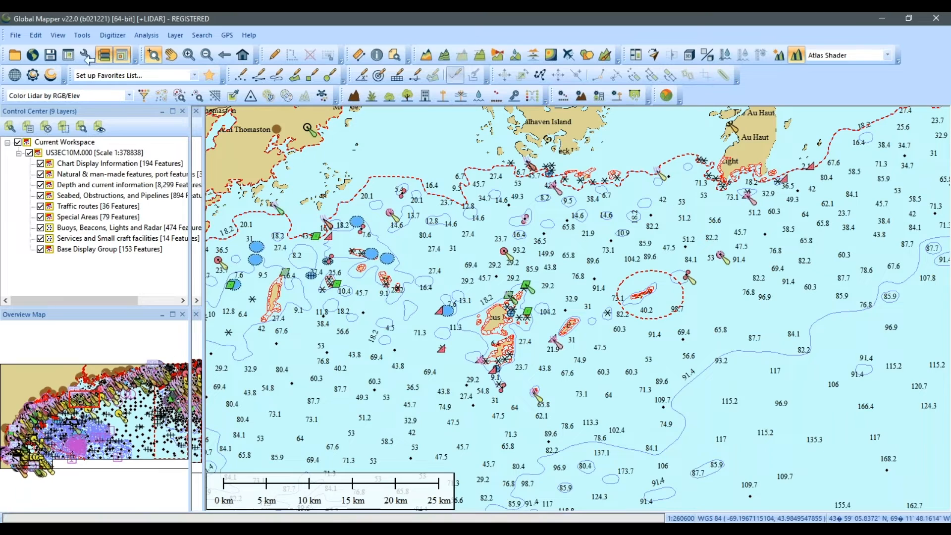
left_click(86, 55)
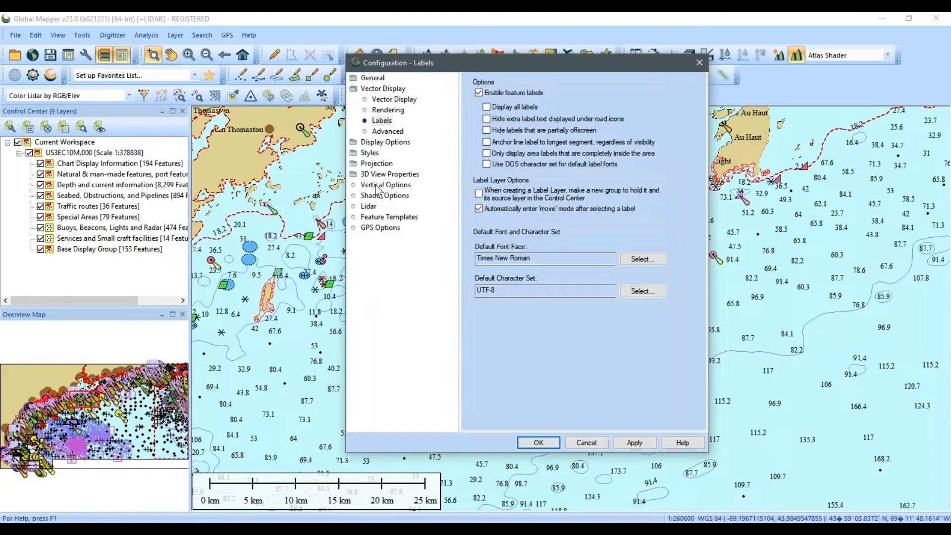
left_click(379, 142)
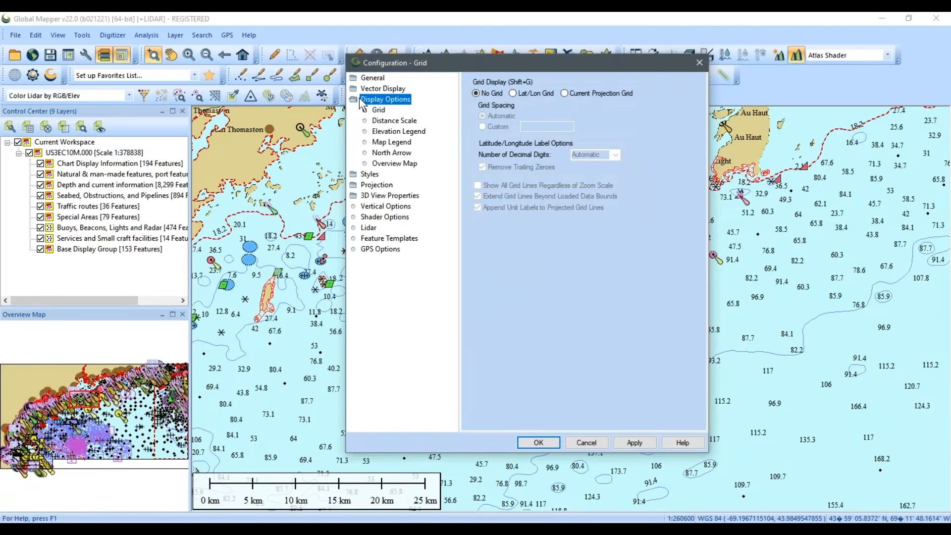
left_click(381, 142)
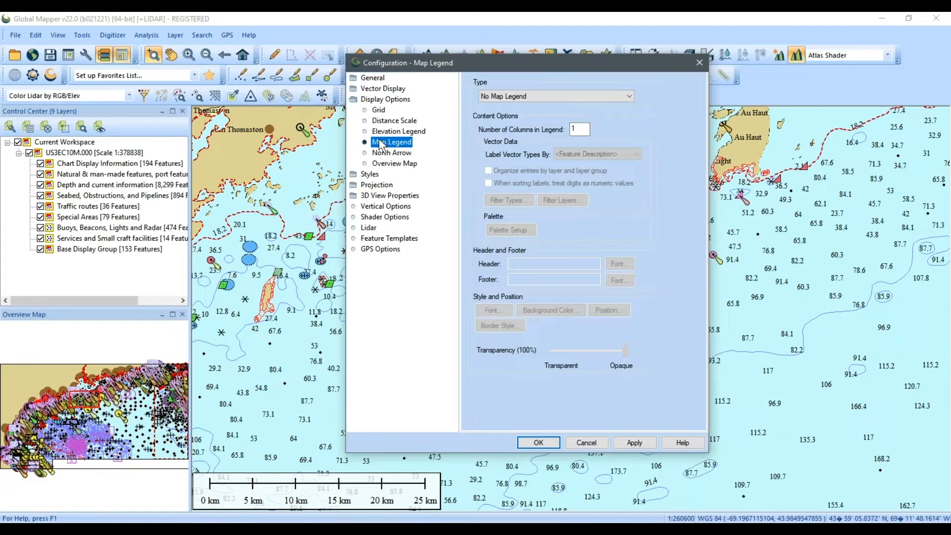
left_click_drag(514, 66, 464, 85)
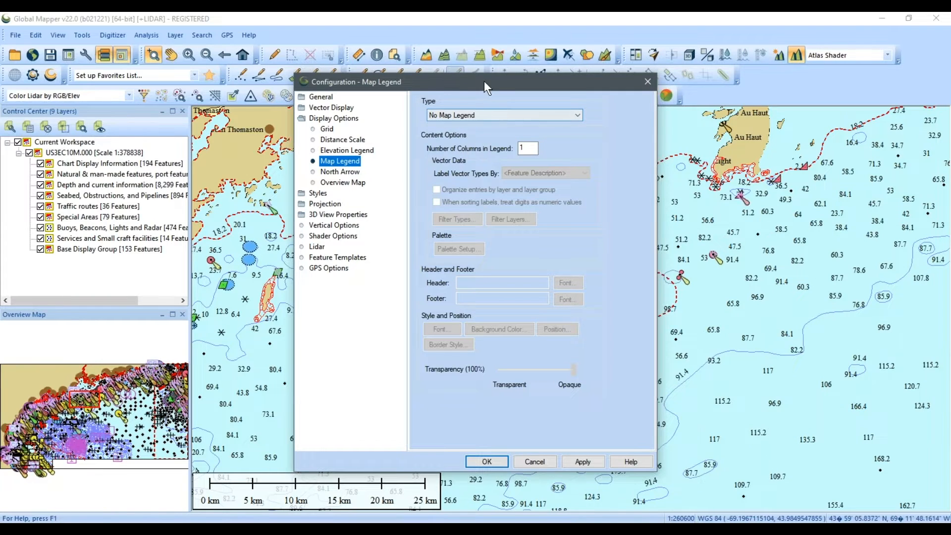
left_click_drag(483, 81, 463, 91)
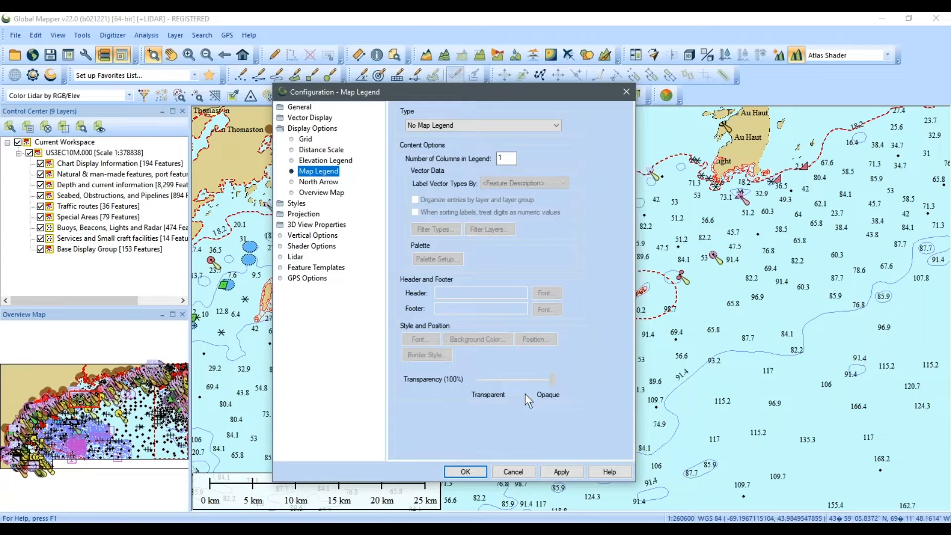
left_click(485, 472)
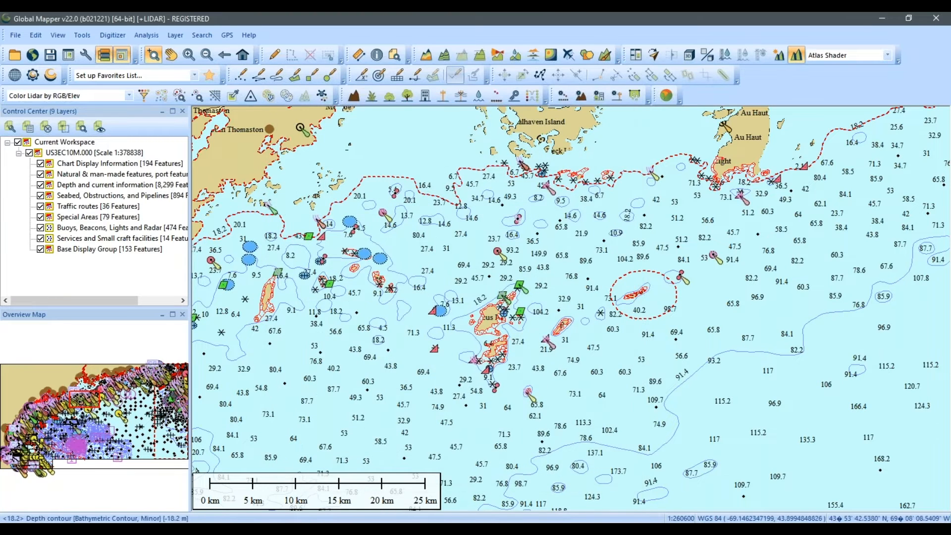
Step: Turn on a map legend based on the loaded vector types in the configuration
left_click(86, 55)
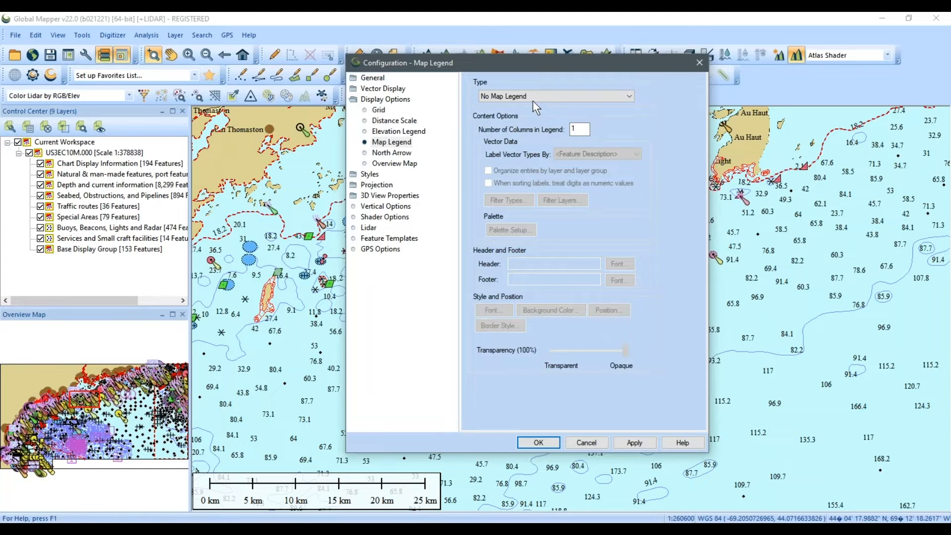
left_click(533, 99)
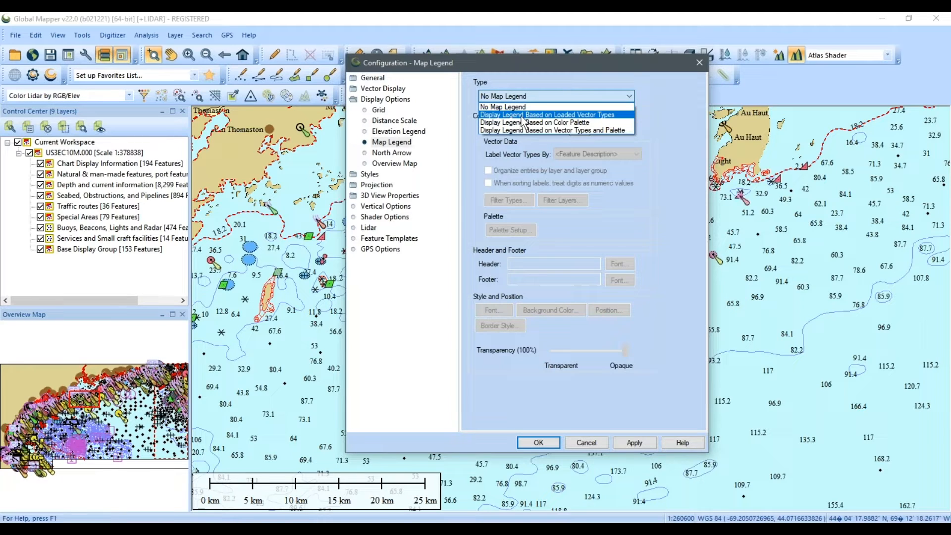
left_click(522, 117)
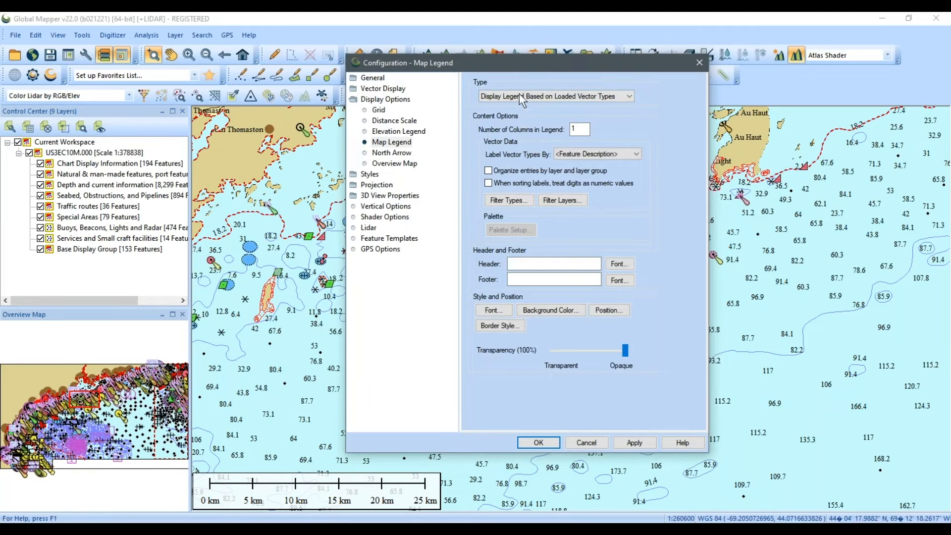
left_click(543, 443)
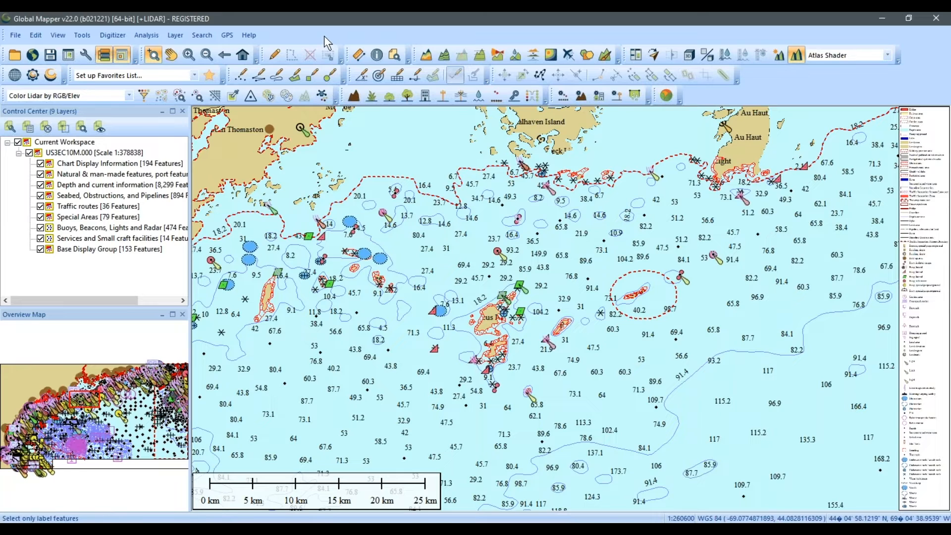
Step: Set the map legend to 2 columns and apply the change to the chart
left_click(88, 55)
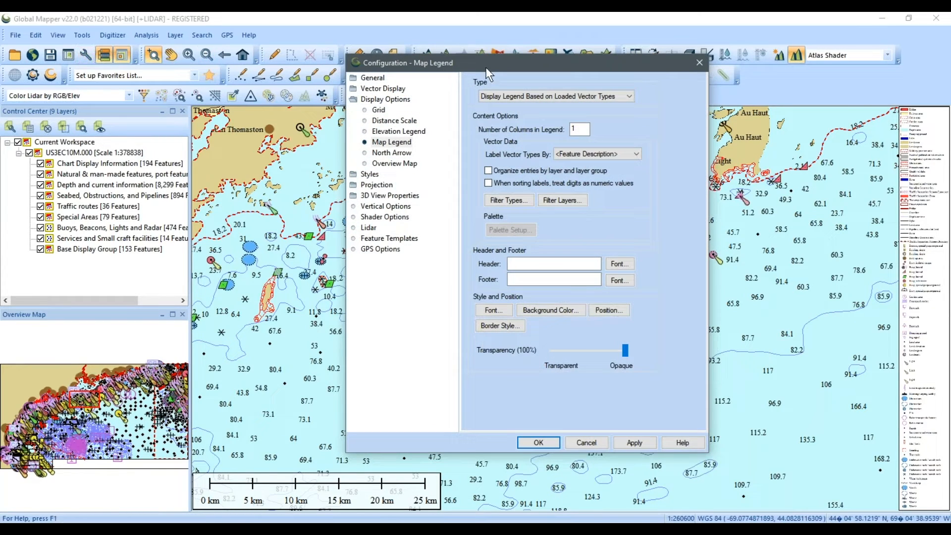
double_click(576, 127)
left_click(638, 443)
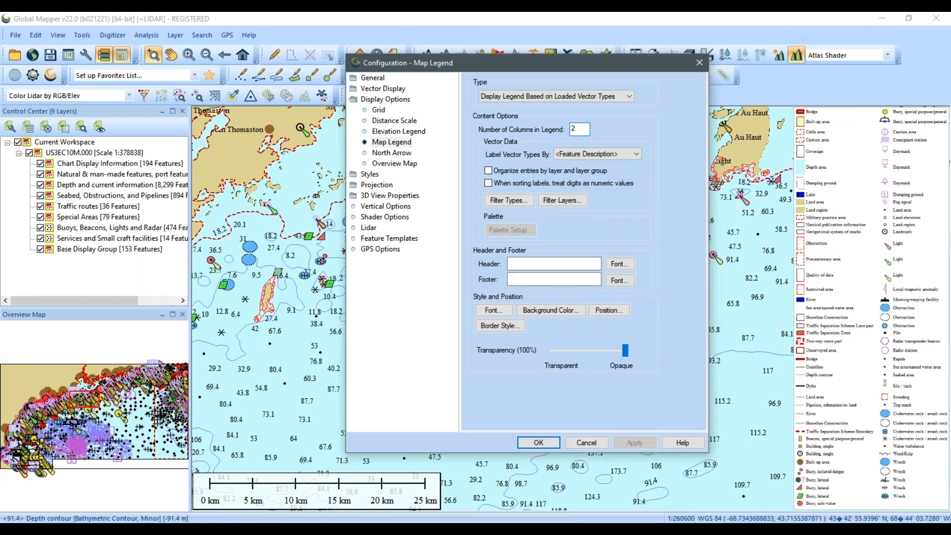
left_click(538, 442)
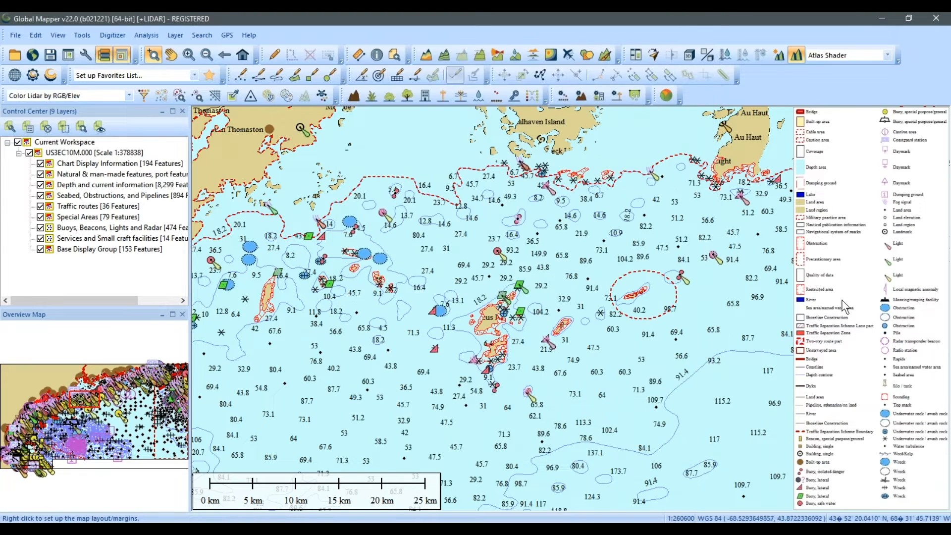
Step: Hide the Base Display Group, seabed and obstructions, and depth and current layers to update the legend
scroll(837, 292, "up", 1)
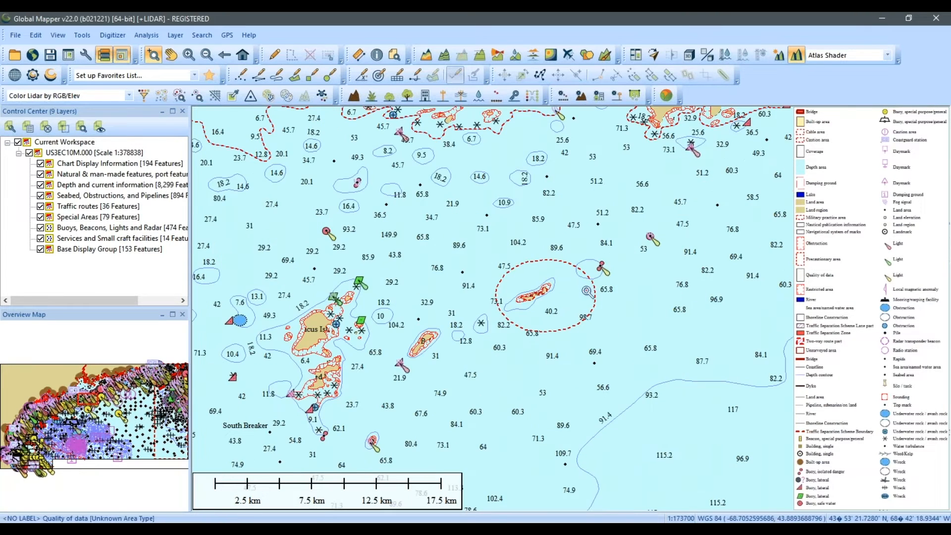
scroll(594, 282, "down", 1)
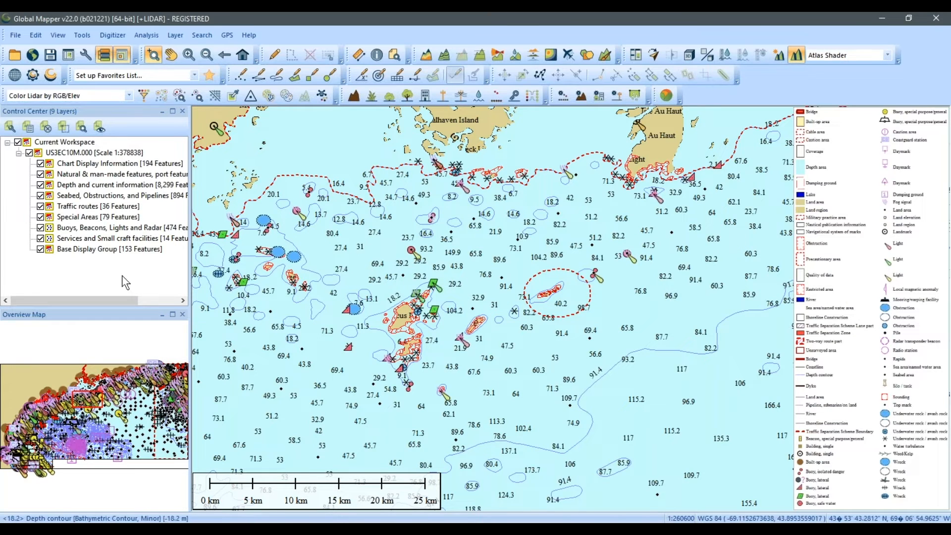
left_click(41, 249)
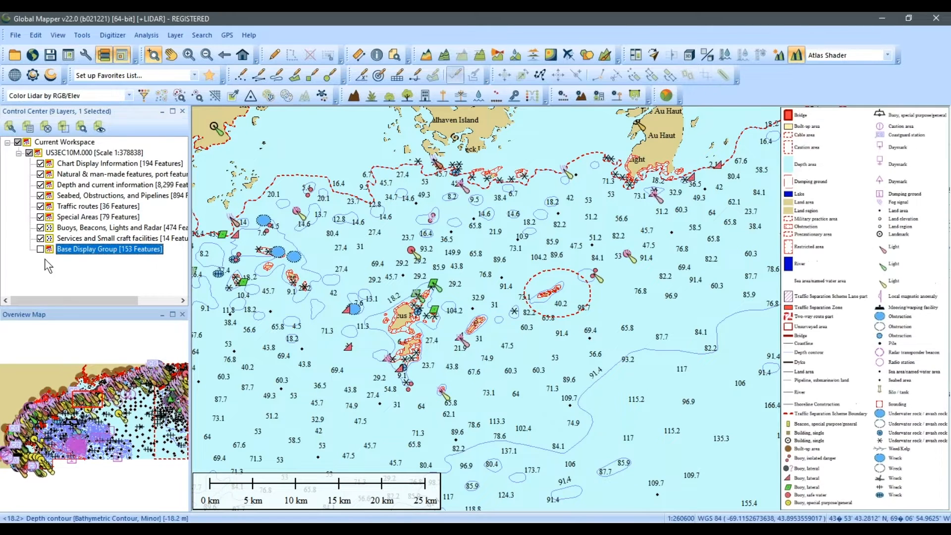
left_click(41, 196)
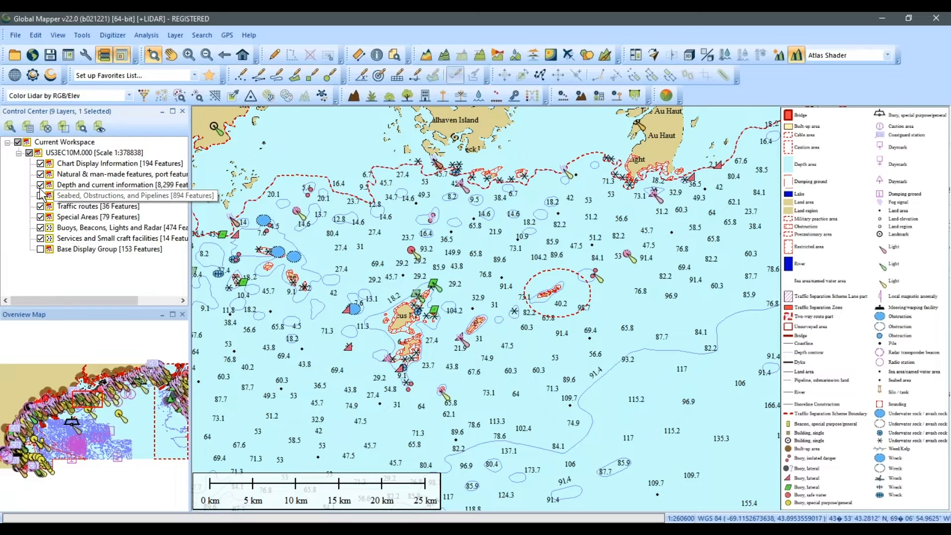
left_click(40, 184)
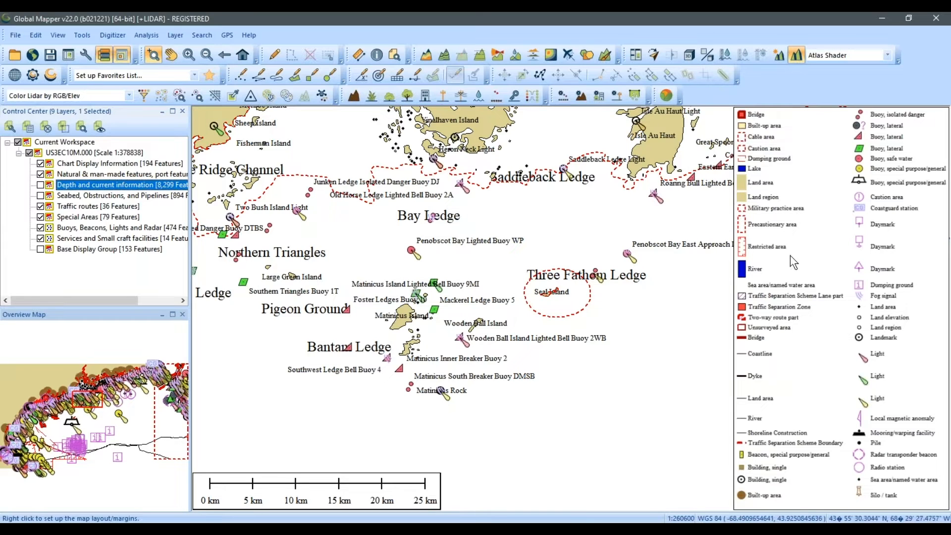
Step: Show the depth and current, seabed and obstructions, and Base Display Group layers again
left_click(40, 185)
left_click(40, 195)
left_click(41, 249)
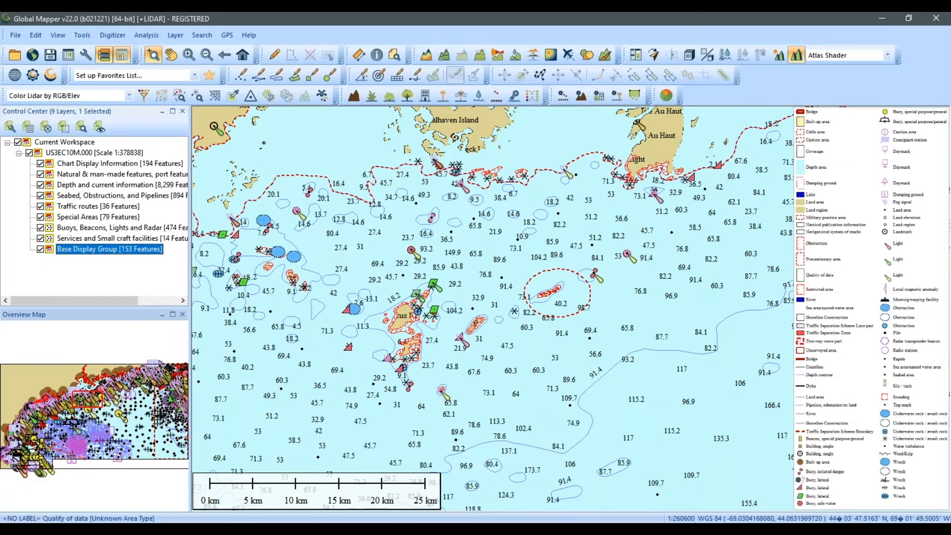
Step: Limit the map legend to the services and small craft facilities and Base Display Group layers, and apply the filter
left_click(87, 55)
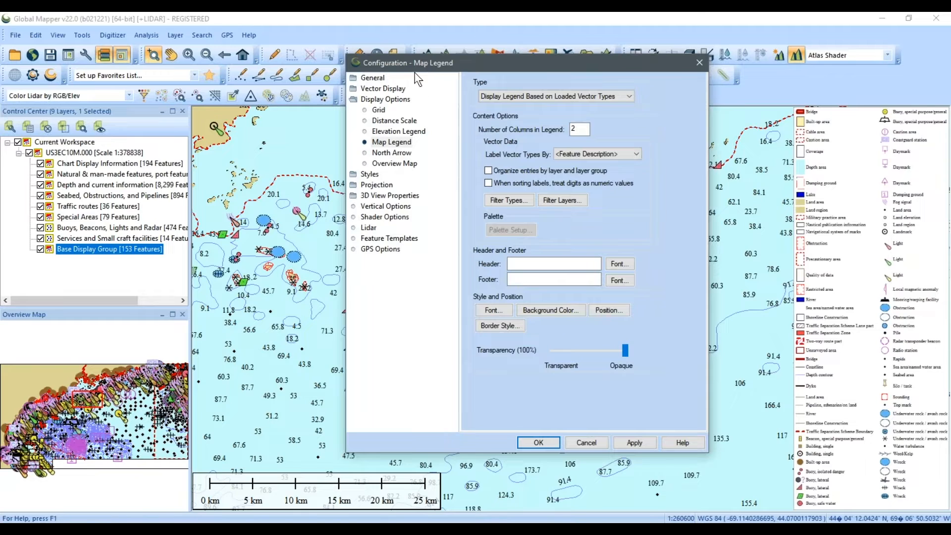
left_click(396, 142)
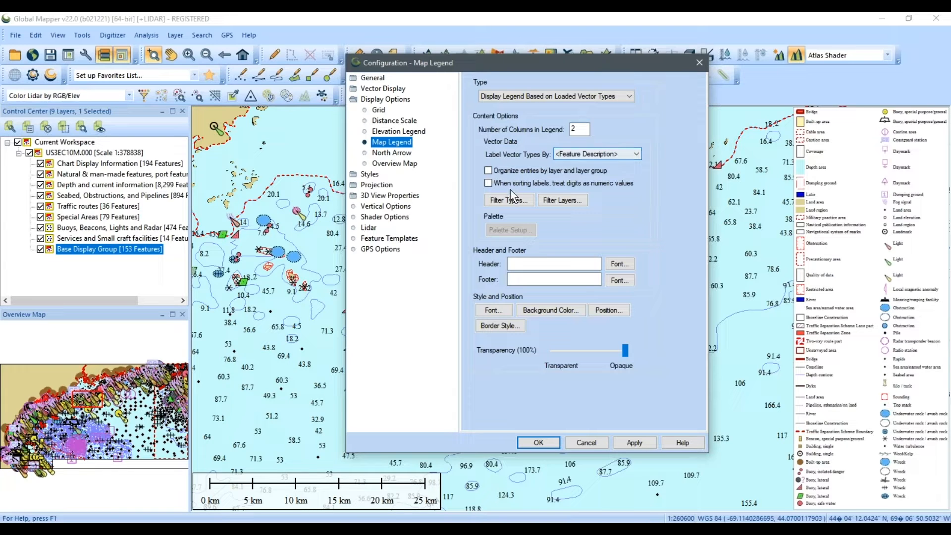
left_click(543, 198)
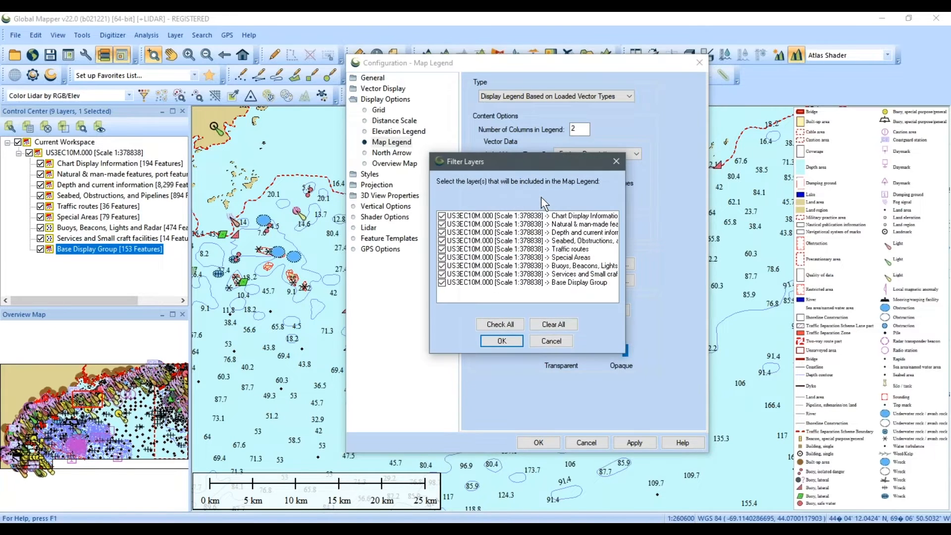
left_click(441, 216)
left_click(540, 328)
left_click(445, 280)
left_click(441, 273)
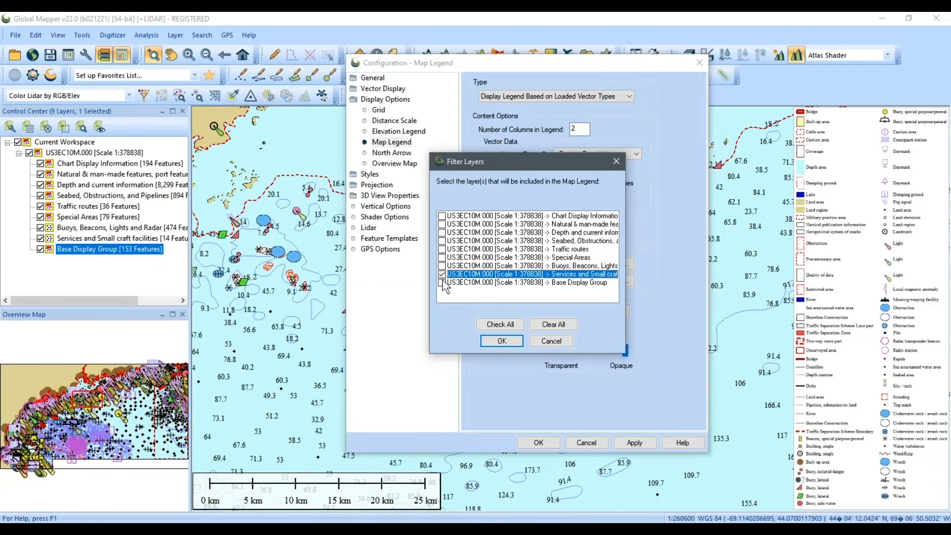
left_click(441, 282)
left_click(502, 341)
left_click(634, 441)
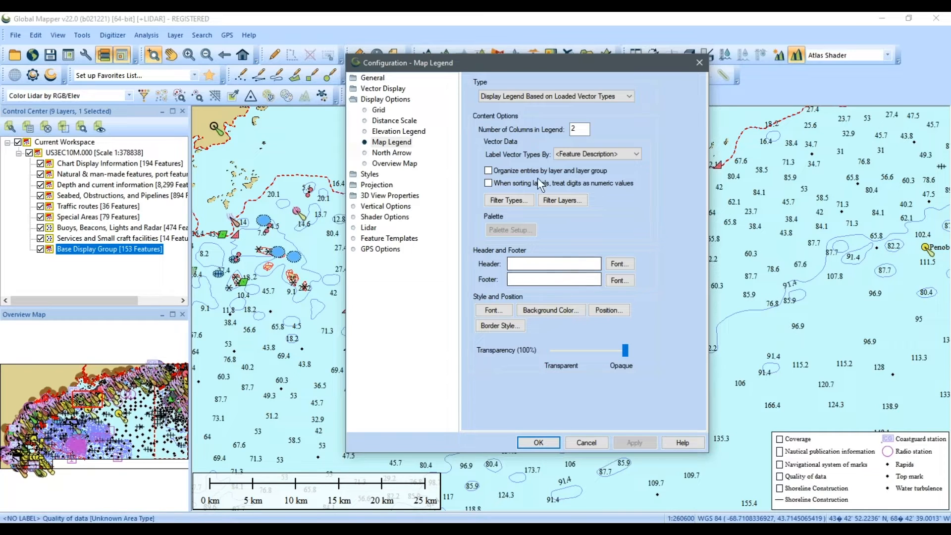
Step: Include all chart layers in the map legend again, apply the filter and close the configuration
double_click(575, 129)
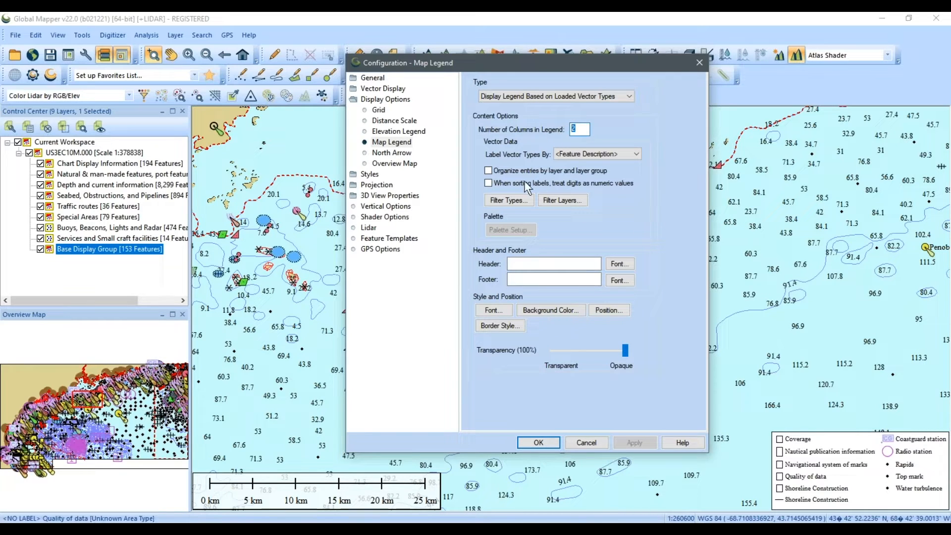
left_click(551, 196)
left_click(508, 325)
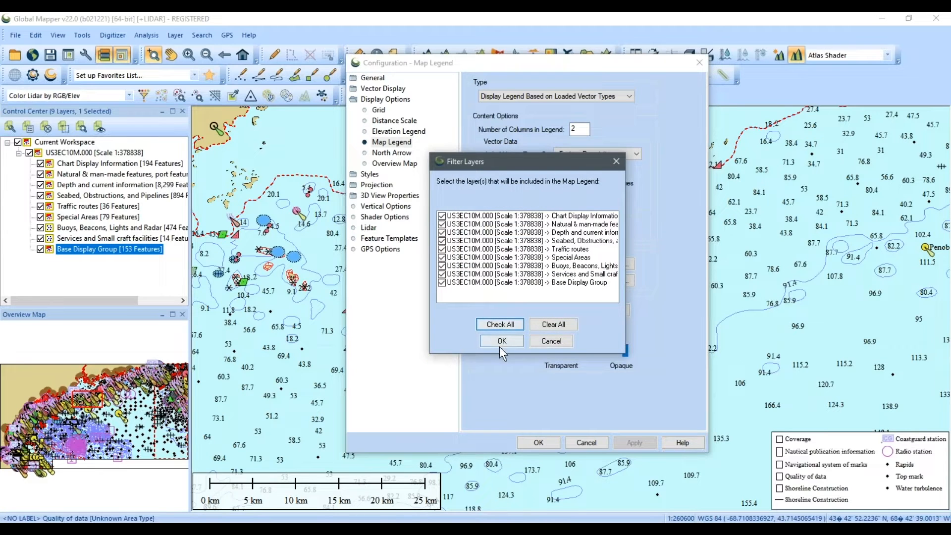
left_click(501, 340)
left_click(634, 442)
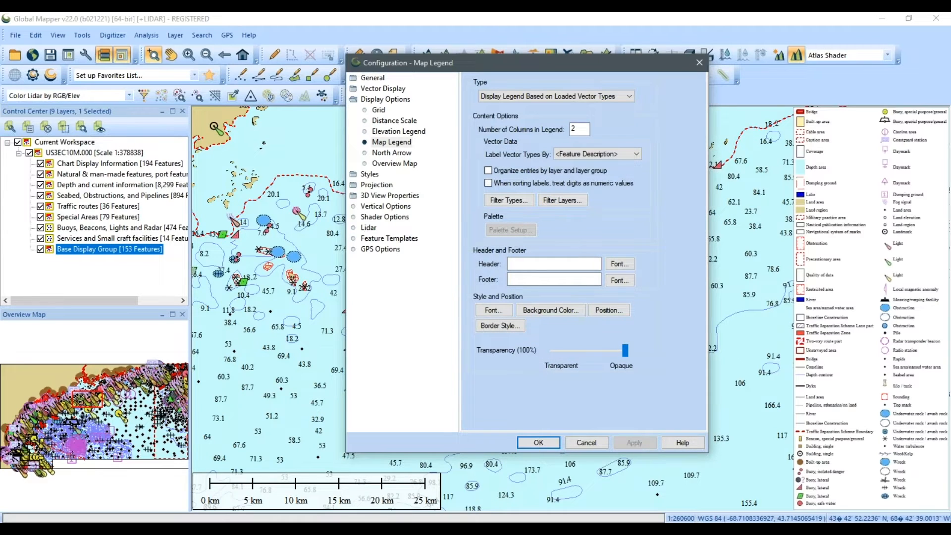
left_click(538, 442)
left_click(108, 276)
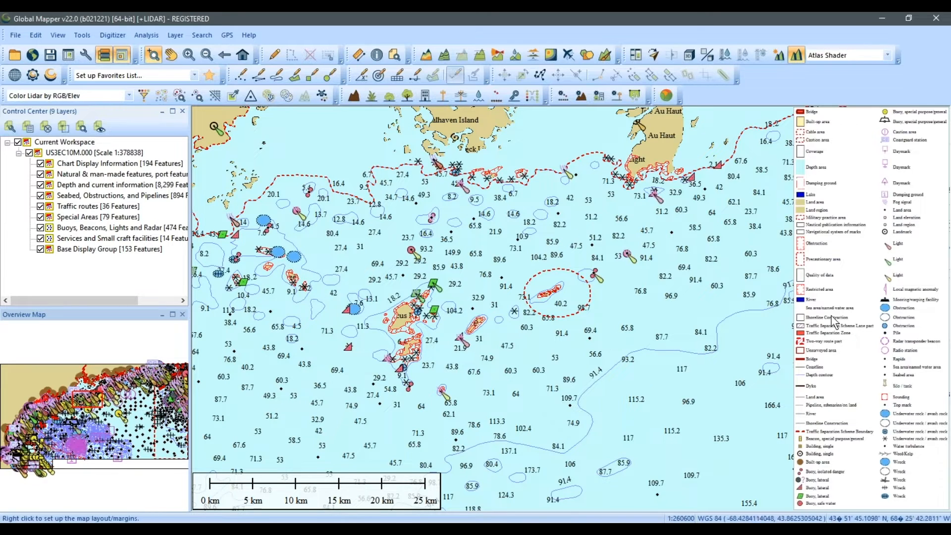
Step: Place a new point feature in the open water east of the island ringed by the dashed circle and specify its own rendering style
left_click(234, 57)
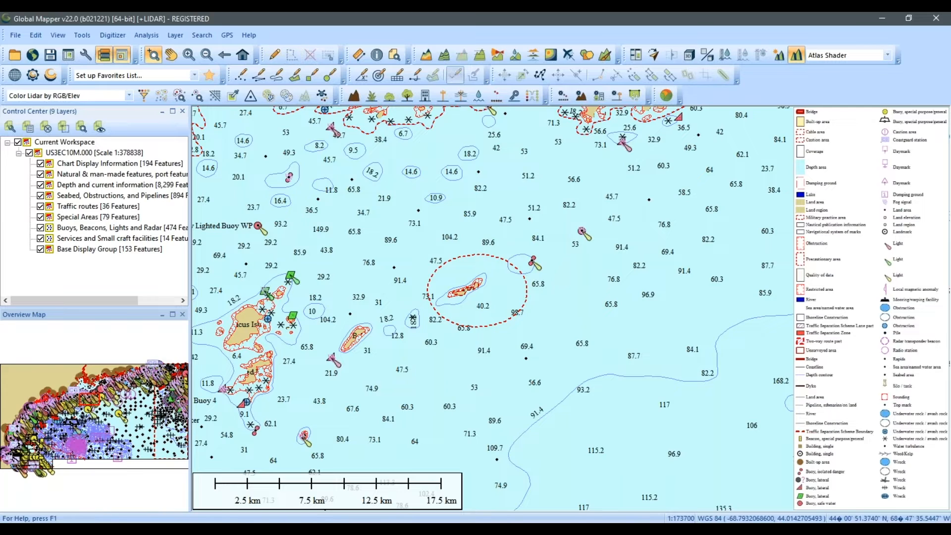
left_click(377, 55)
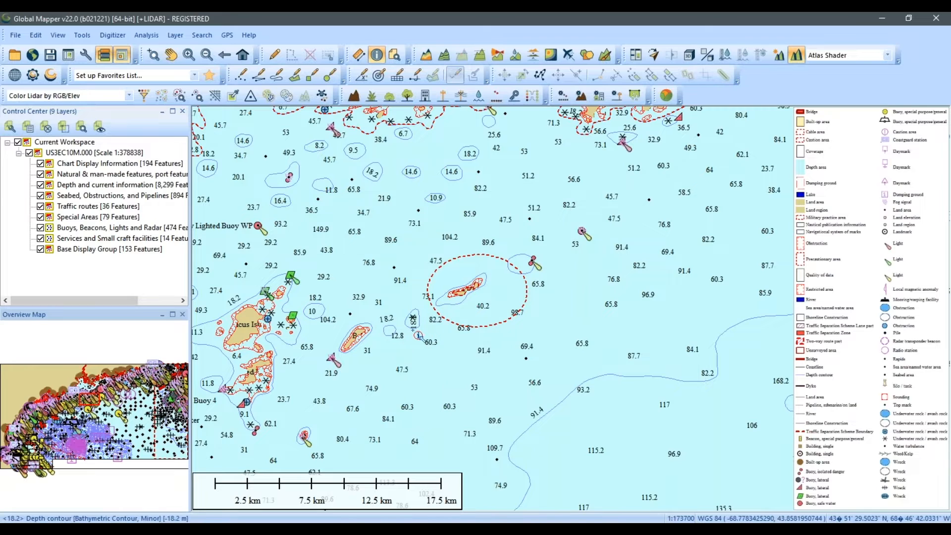
left_click(239, 75)
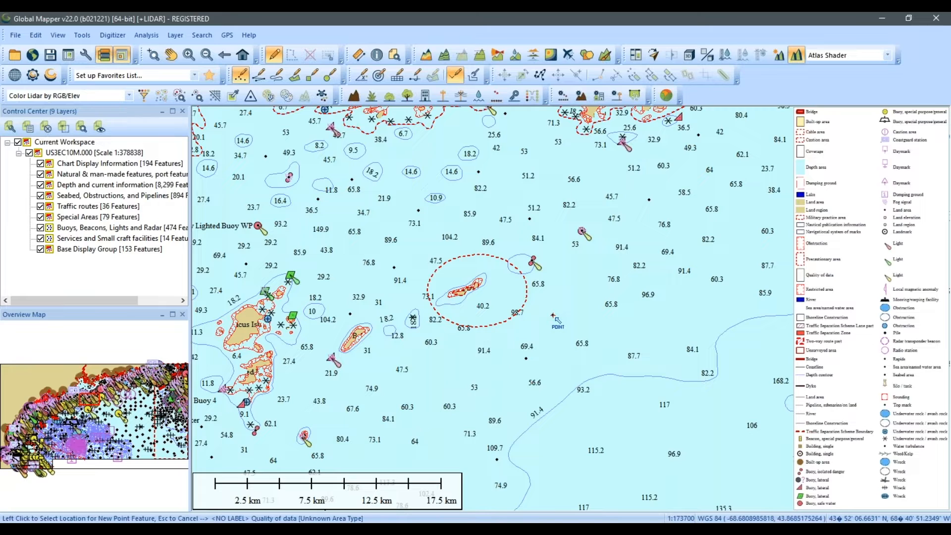
left_click(553, 314)
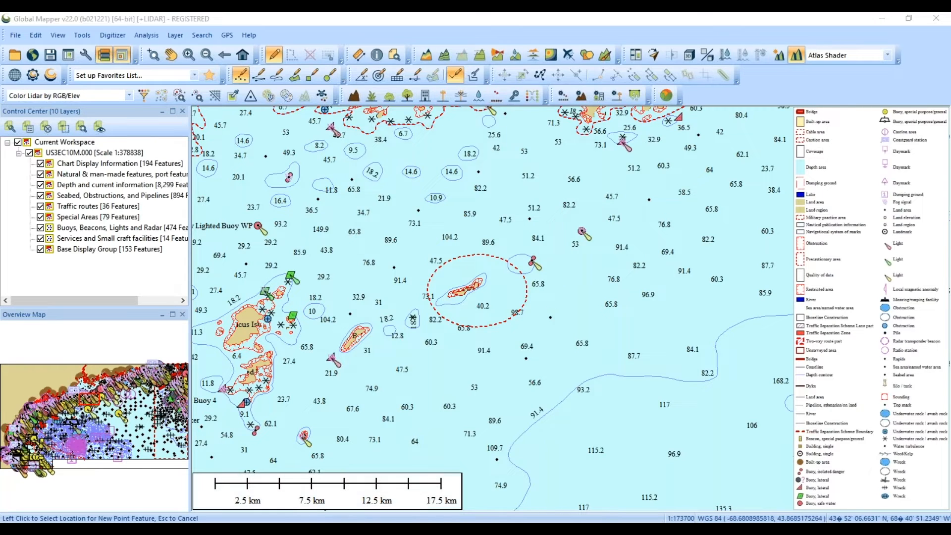
left_click(446, 150)
left_click(408, 224)
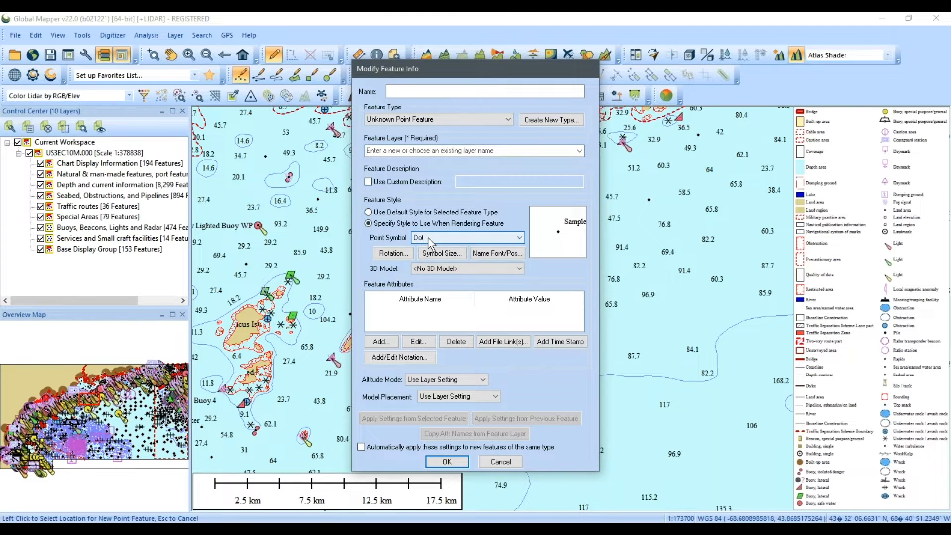
Step: Give the new point the S52 - floodlight symbol, assign it to the <User Created Features> layer and create it
left_click(428, 237)
left_click_drag(519, 269, 518, 397)
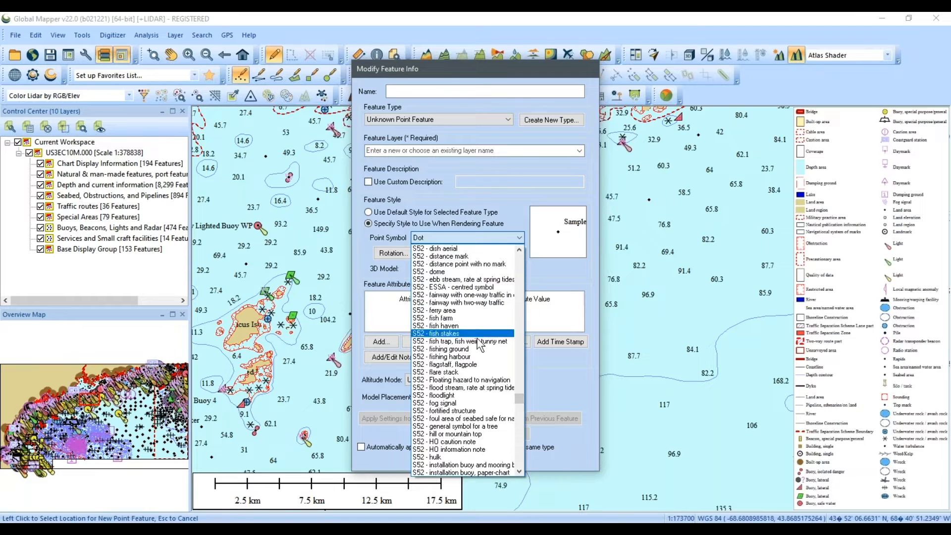
scroll(462, 369, "down", 2)
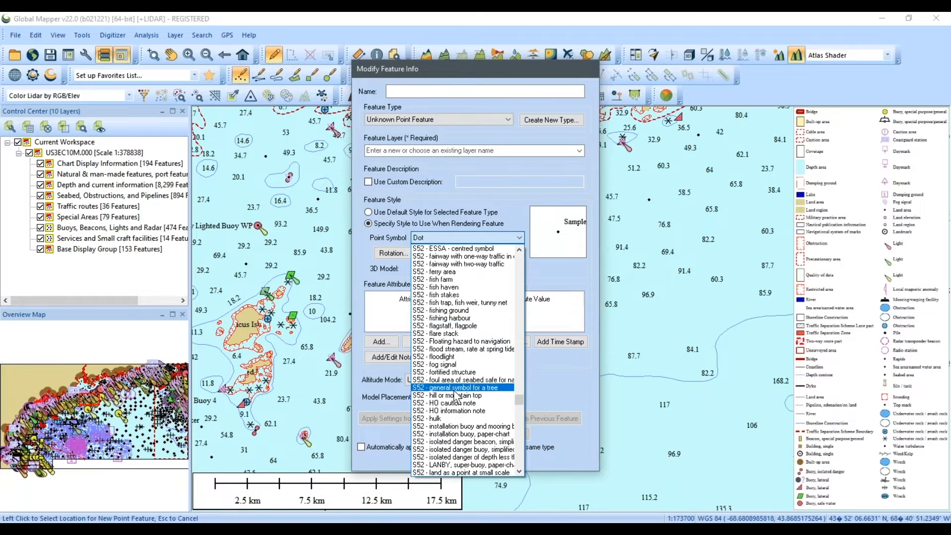
left_click(455, 353)
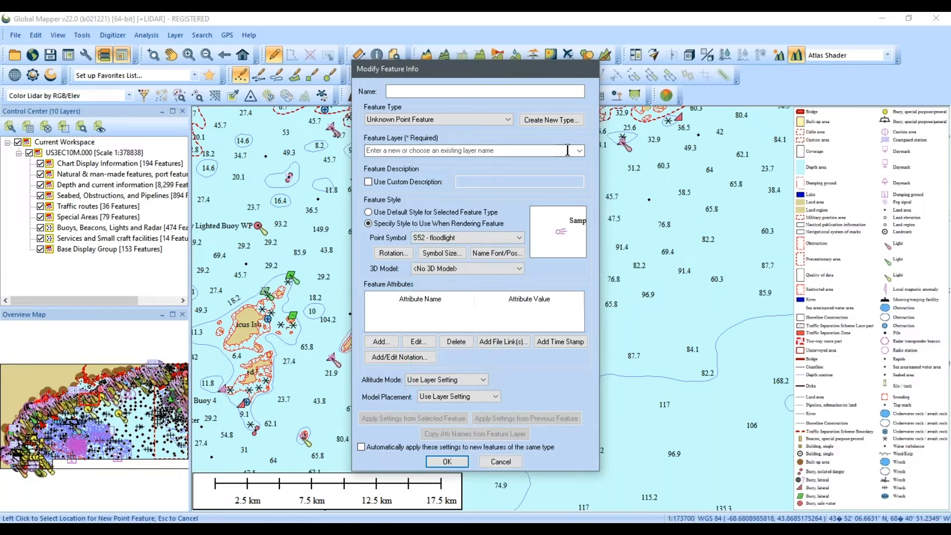
left_click(578, 151)
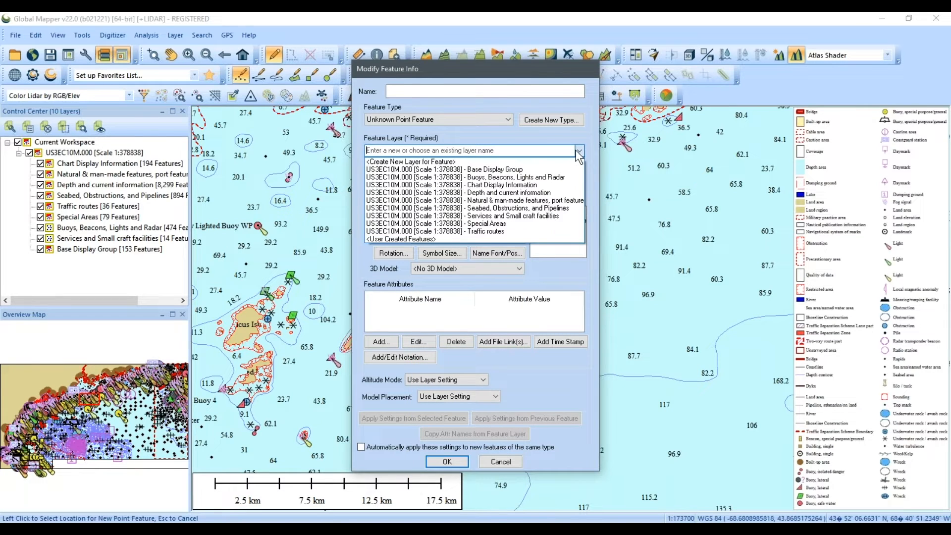
left_click(440, 240)
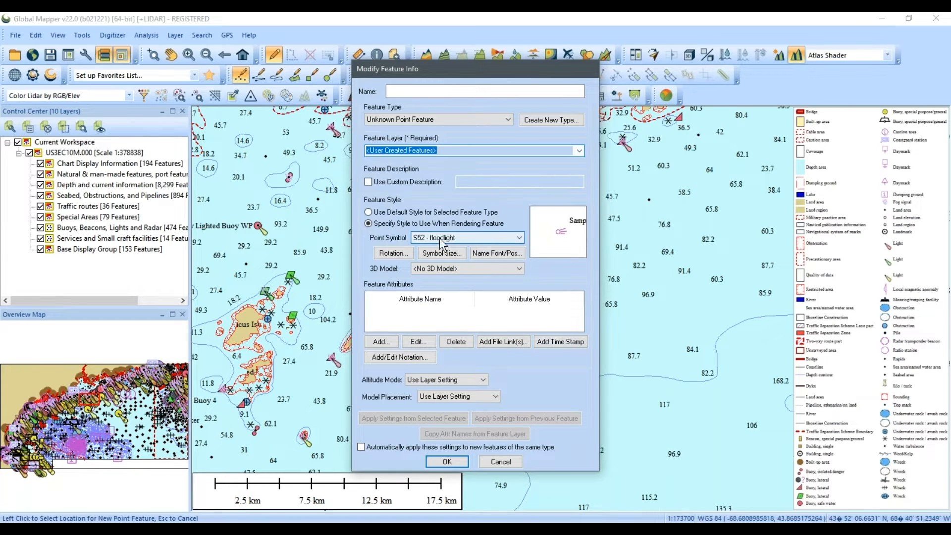
left_click(446, 461)
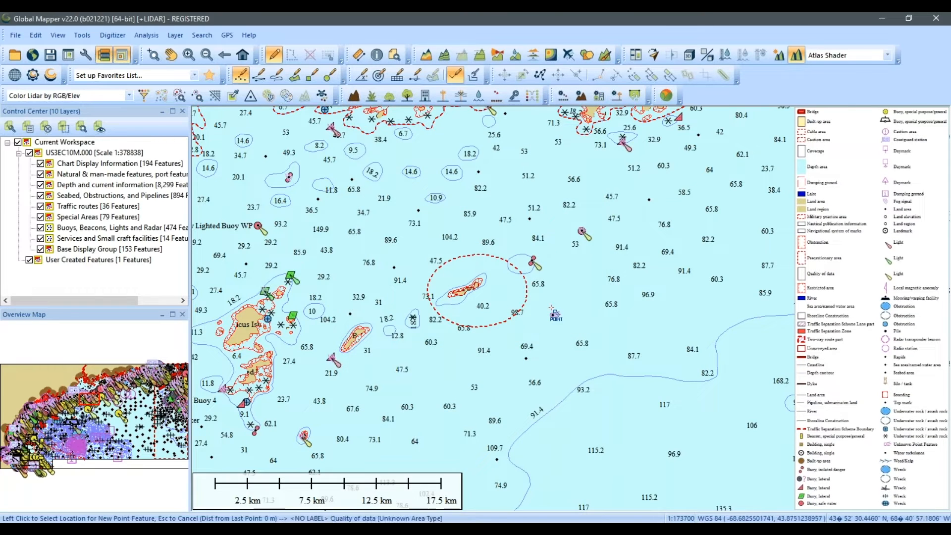
Step: Select the new floodlight point on the chart with the Digitizer
scroll(551, 314, "up", 1)
left_click(272, 58)
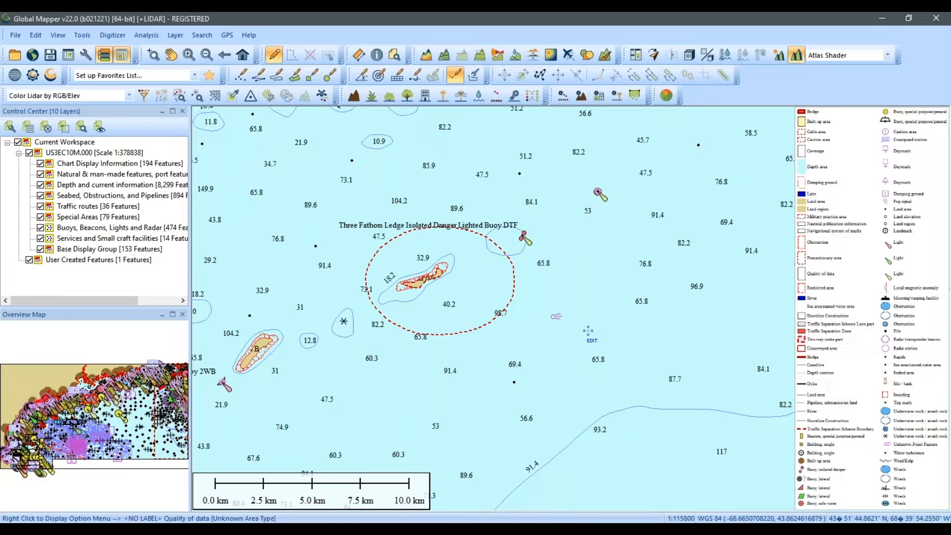
left_click(557, 315)
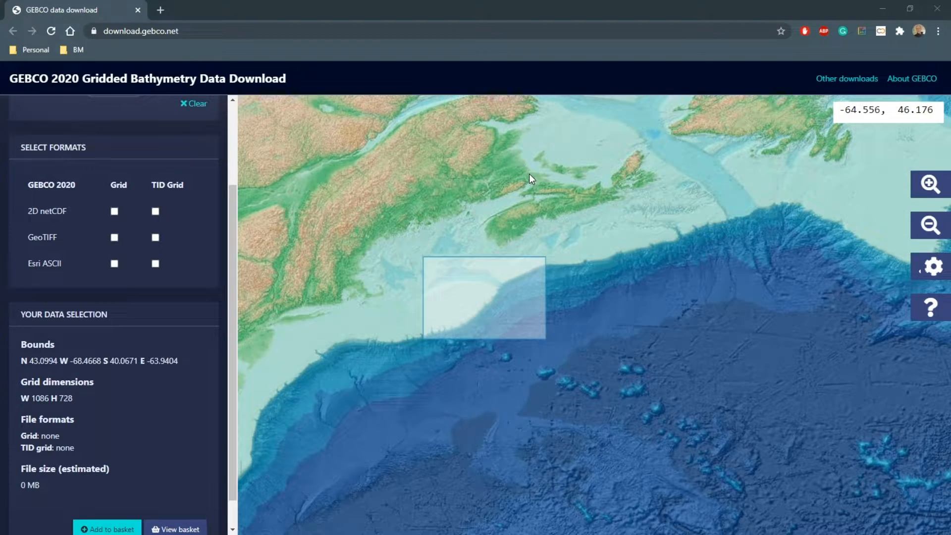
Step: Switch to the Global Mapper workspace with the Gulf of Maine GEBCO grid and show the bathymetry in the 3D Viewer
key("alt+Tab")
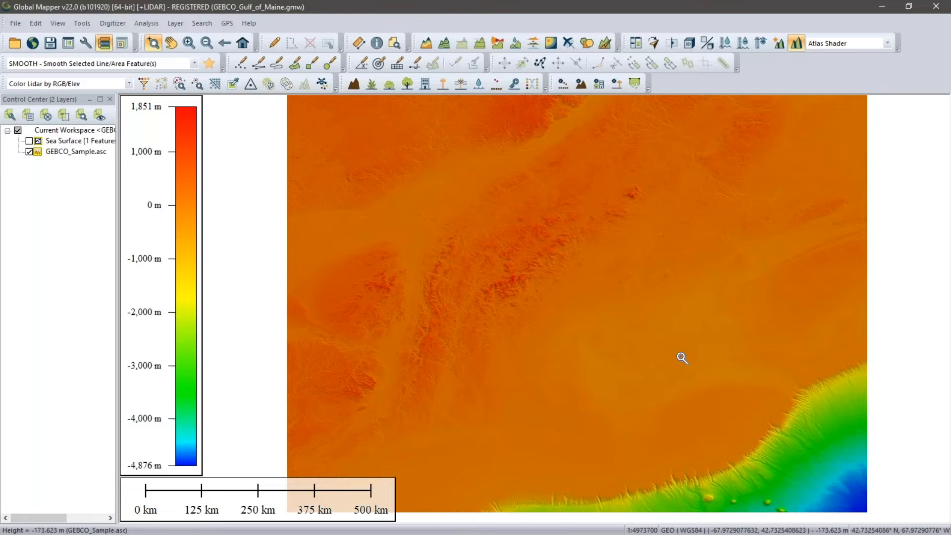
scroll(682, 357, "up", 1)
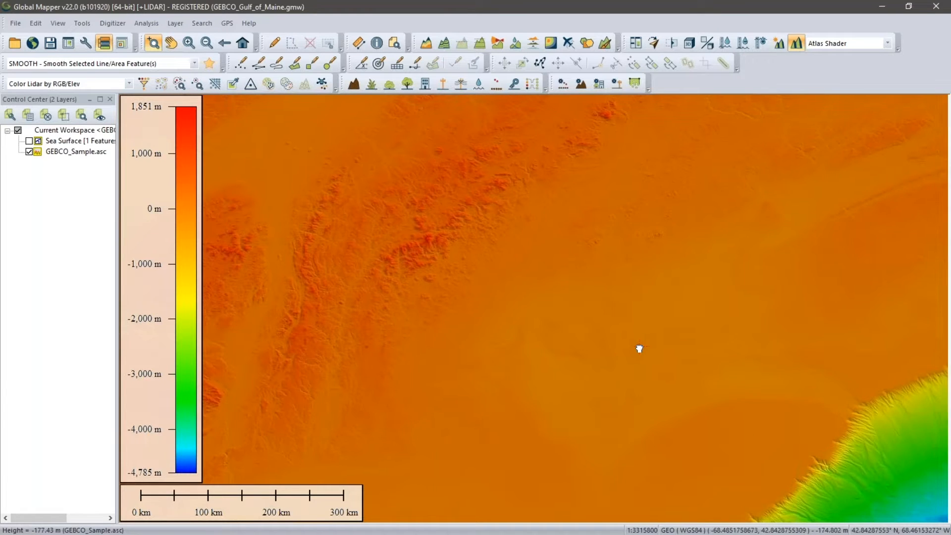
scroll(625, 329, "up", 1)
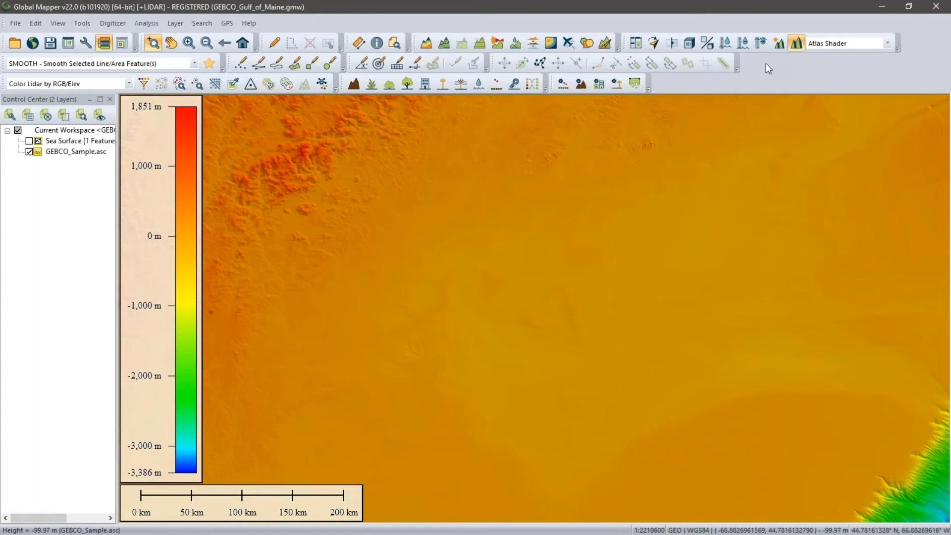
left_click(689, 47)
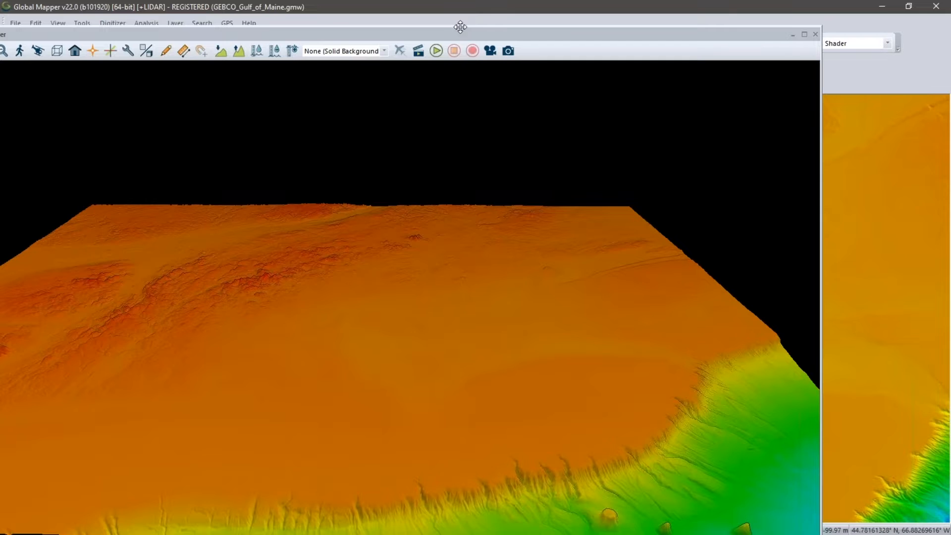
left_click_drag(457, 34, 556, 25)
Step: Examine the seafloor canyons along the continental shelf edge up close in 3D
left_click_drag(575, 378, 570, 237)
left_click_drag(661, 314, 476, 321)
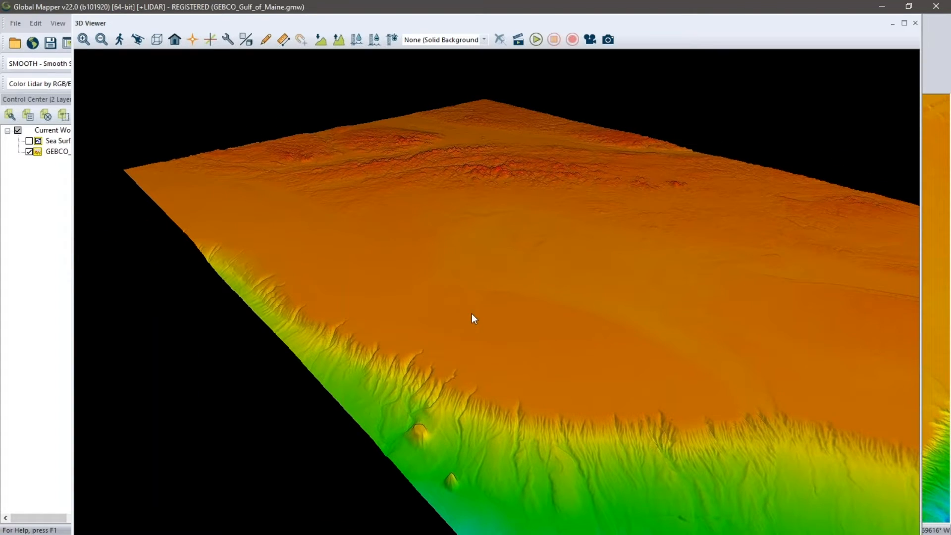
left_click_drag(591, 359, 468, 399)
scroll(481, 334, "up", 3)
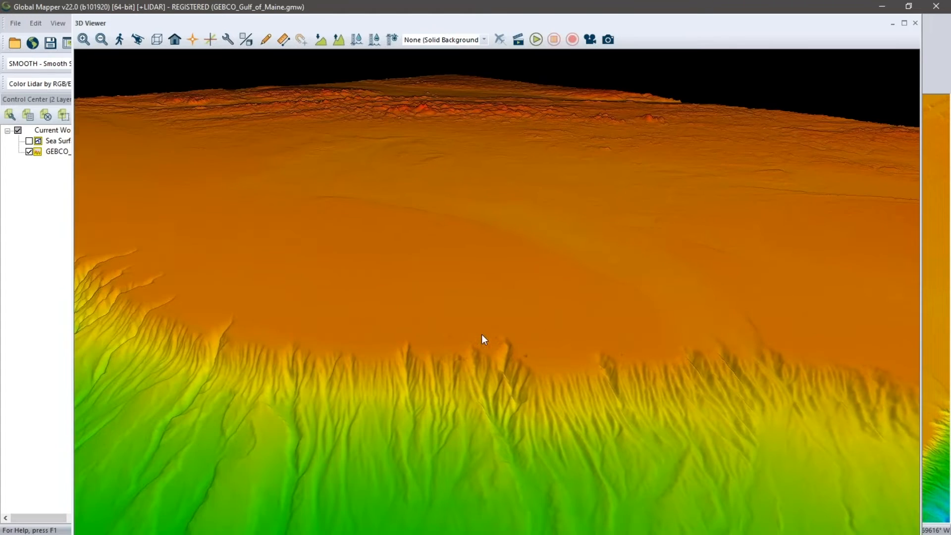
left_click_drag(461, 374, 456, 386)
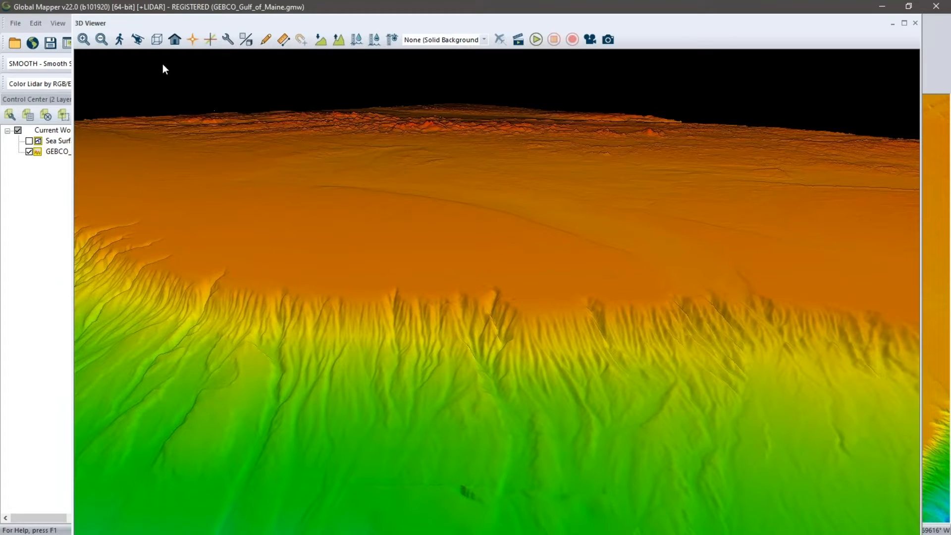
Step: Explore the seafloor at ground level in the 3D Viewer's walk mode and close the viewer
left_click(120, 39)
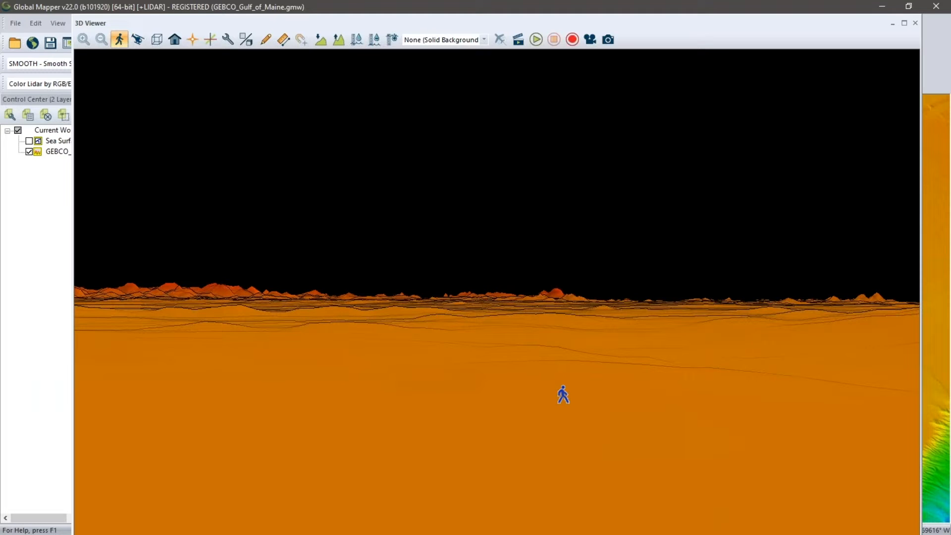
left_click_drag(577, 389, 791, 200)
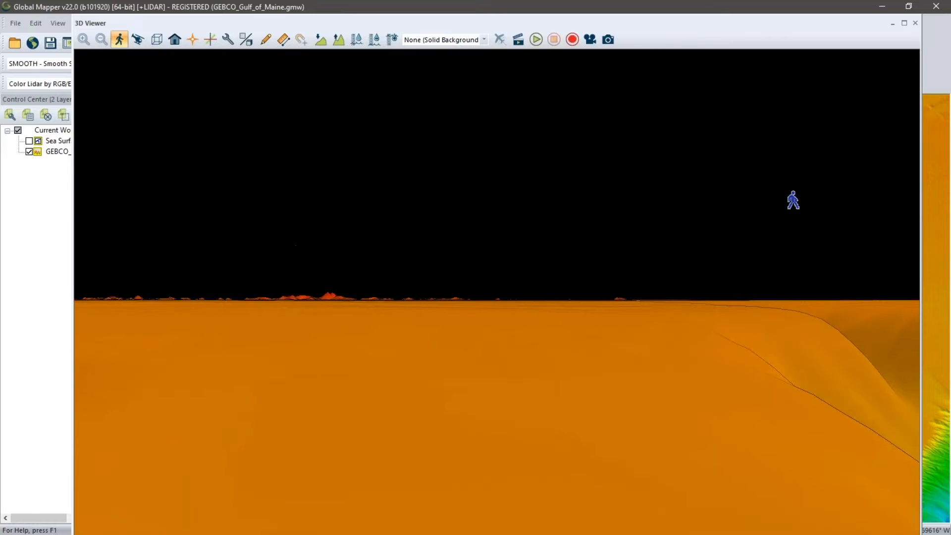
left_click(914, 23)
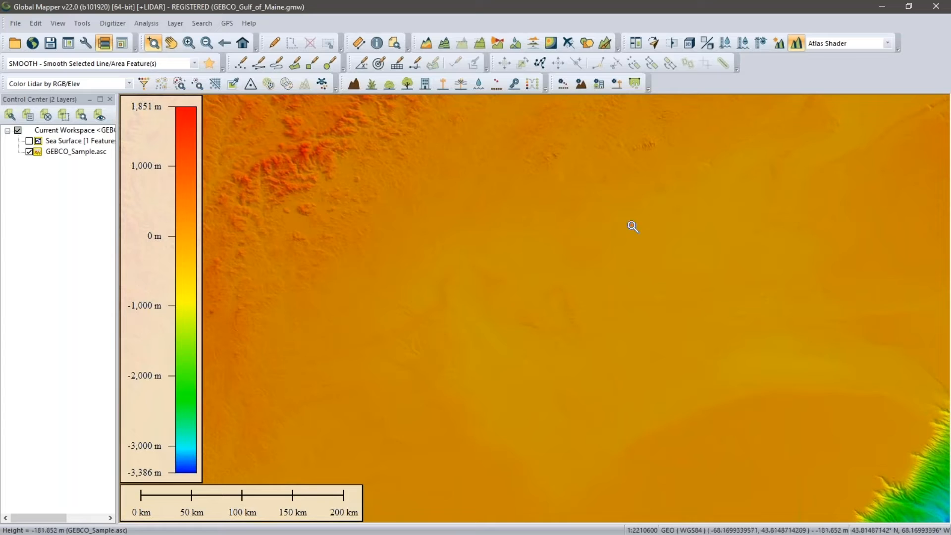
Step: Generate a path profile about 78 km long from the shelf down the continental slope, inspect it and close it
left_click_drag(700, 360, 407, 116)
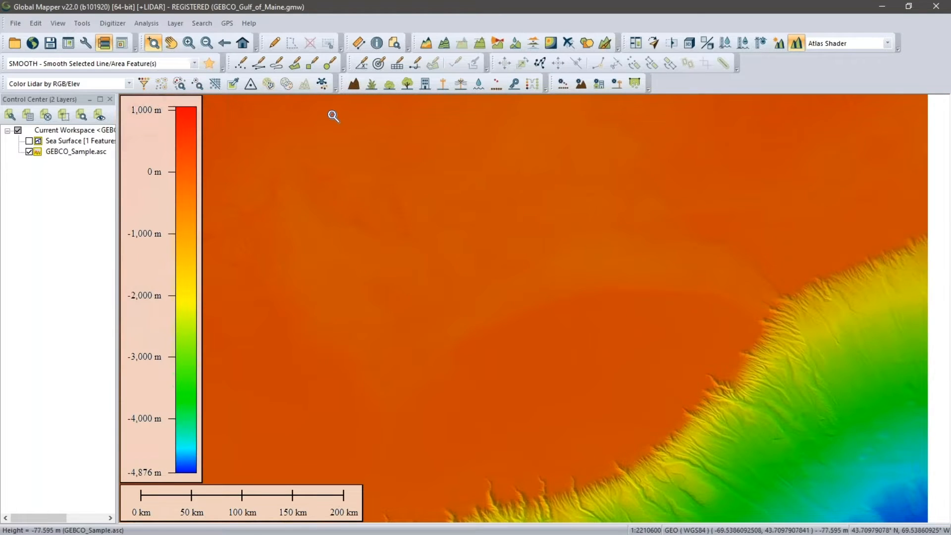
left_click(479, 46)
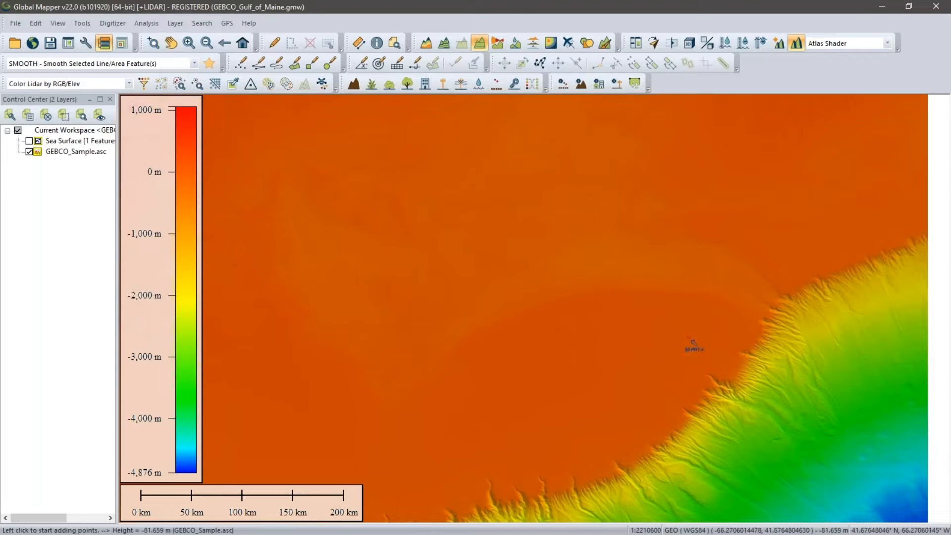
left_click(707, 348)
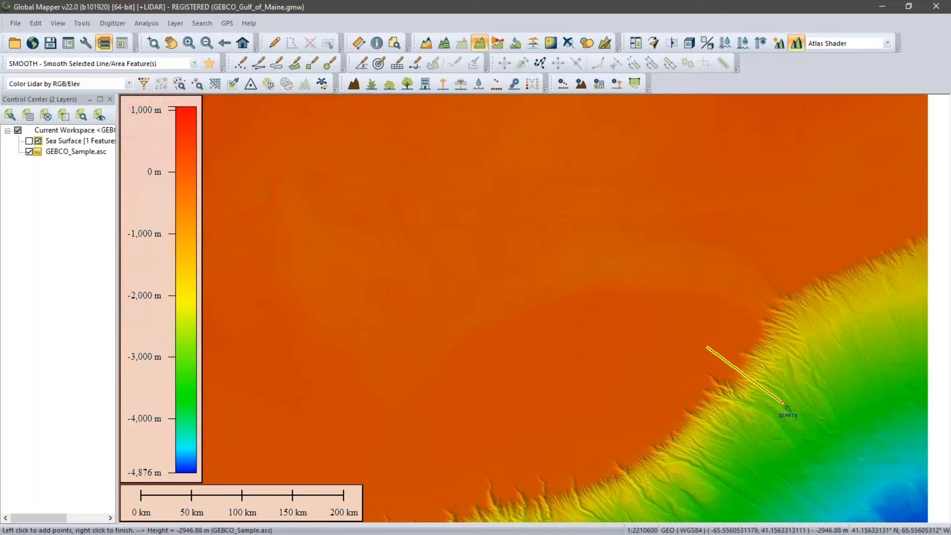
right_click(782, 403)
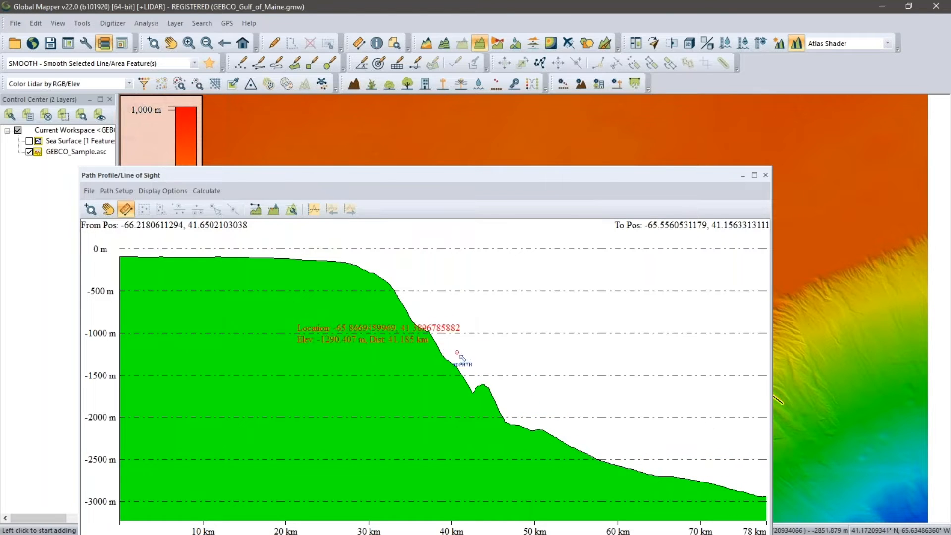
left_click(765, 176)
Step: Apply the Gradient Shader to the GEBCO elevation grid
scroll(601, 262, "down", 2)
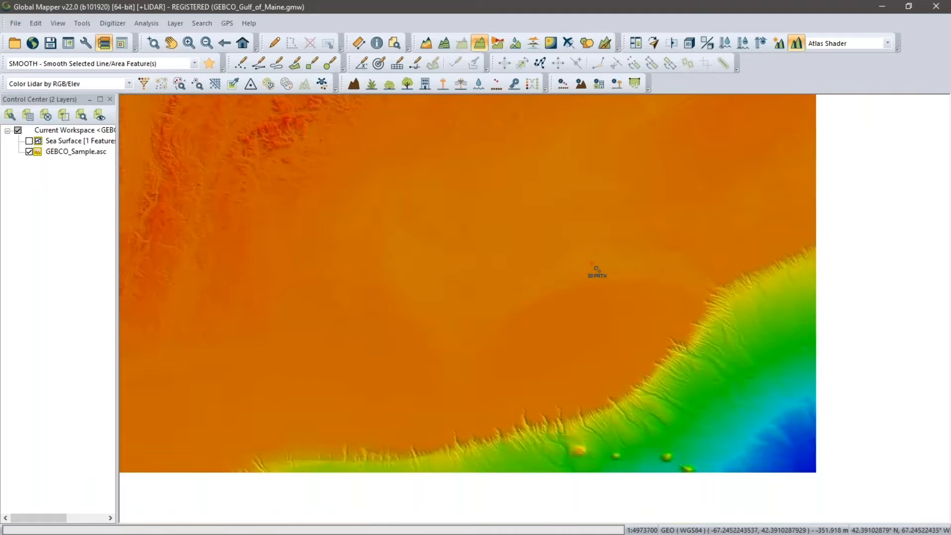
left_click_drag(469, 233, 570, 291)
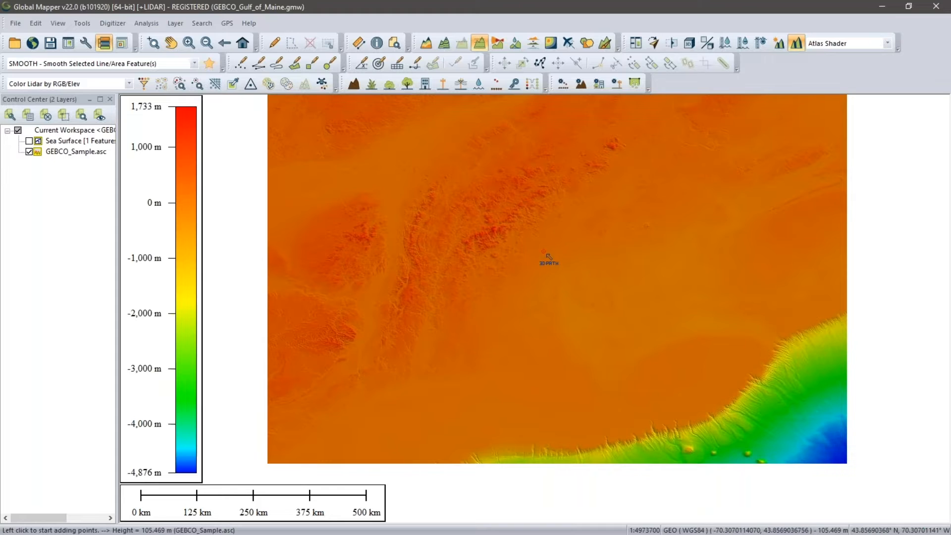
left_click_drag(498, 244, 498, 262)
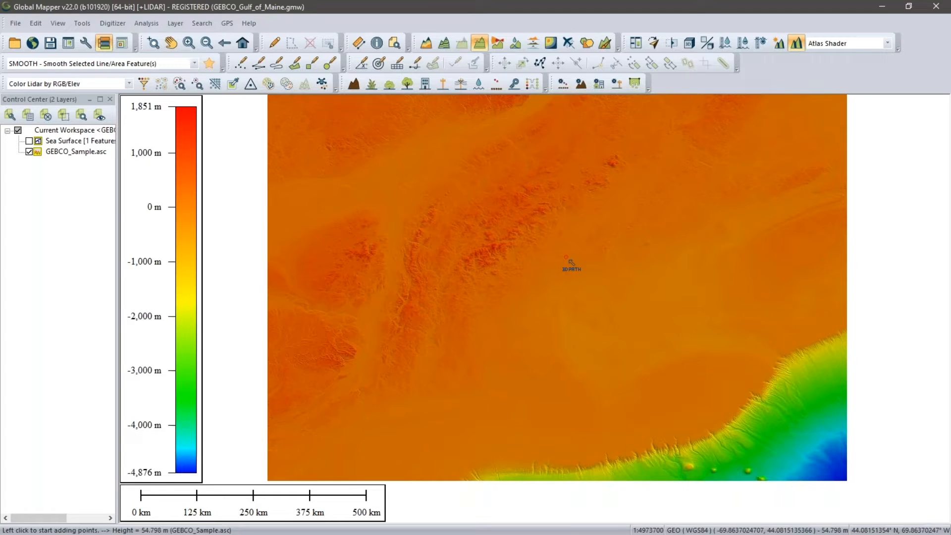
left_click(841, 44)
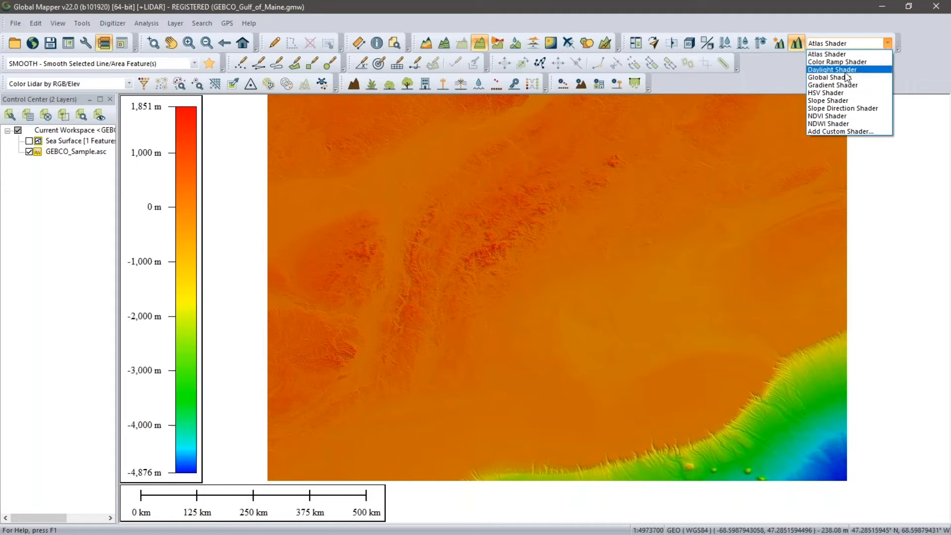
left_click(841, 85)
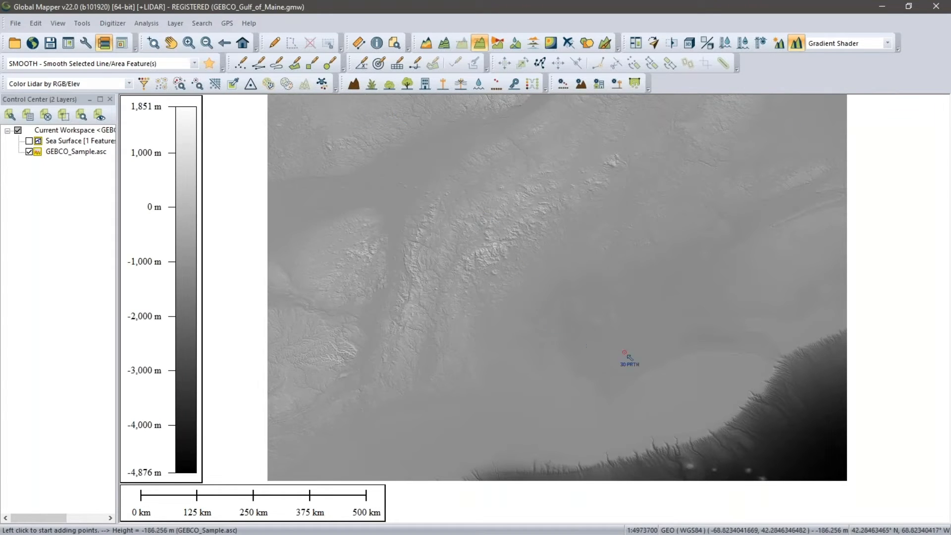
Step: Apply the Global Shader to the GEBCO elevation grid
left_click(825, 45)
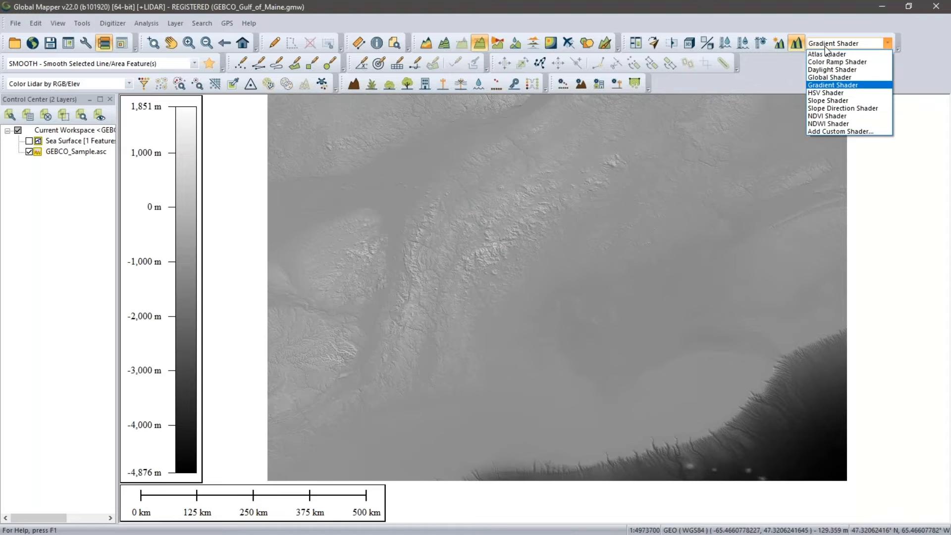
left_click(829, 78)
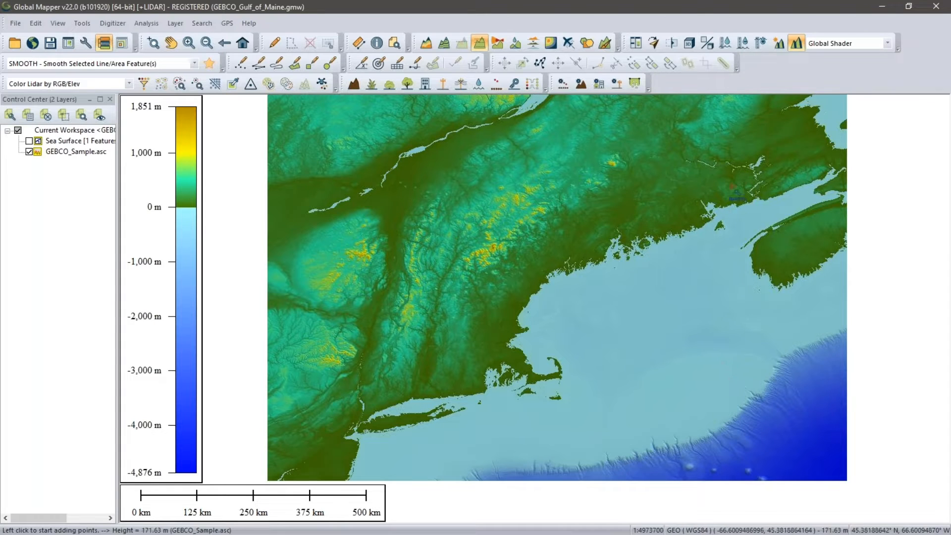
Step: Try the Color Ramp Shader and the Atlas Shader on the GEBCO elevation grid
left_click(829, 45)
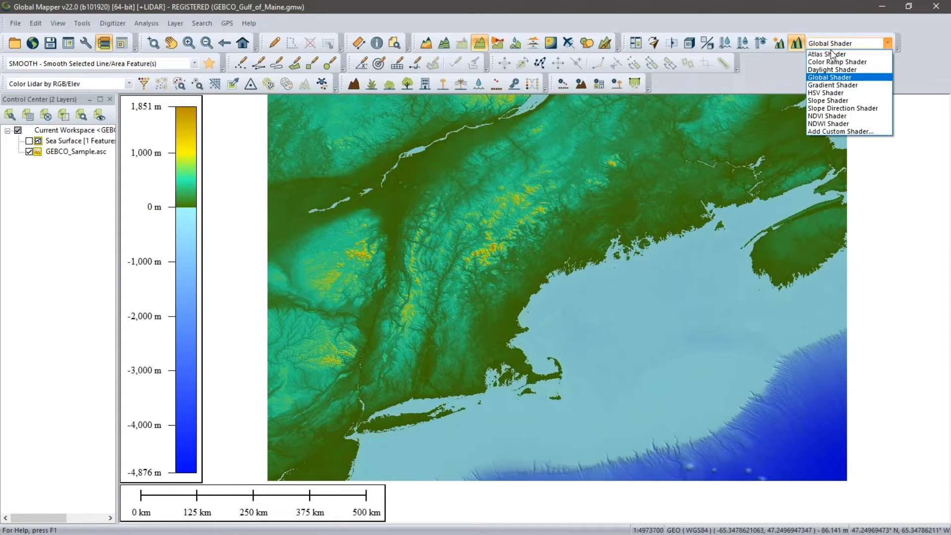
left_click(830, 62)
left_click(825, 43)
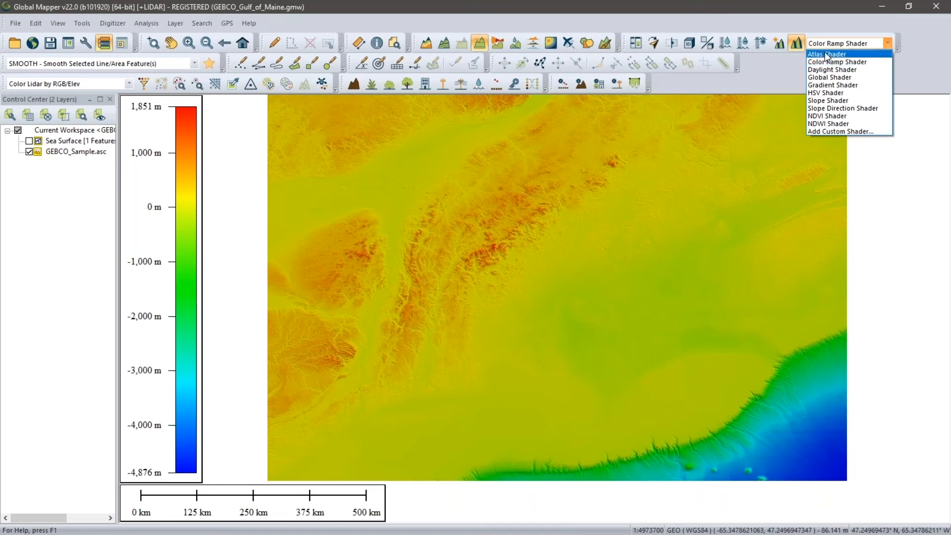
left_click(822, 54)
Step: Create a new custom shader and add a white color entry at 0 meters
left_click(824, 43)
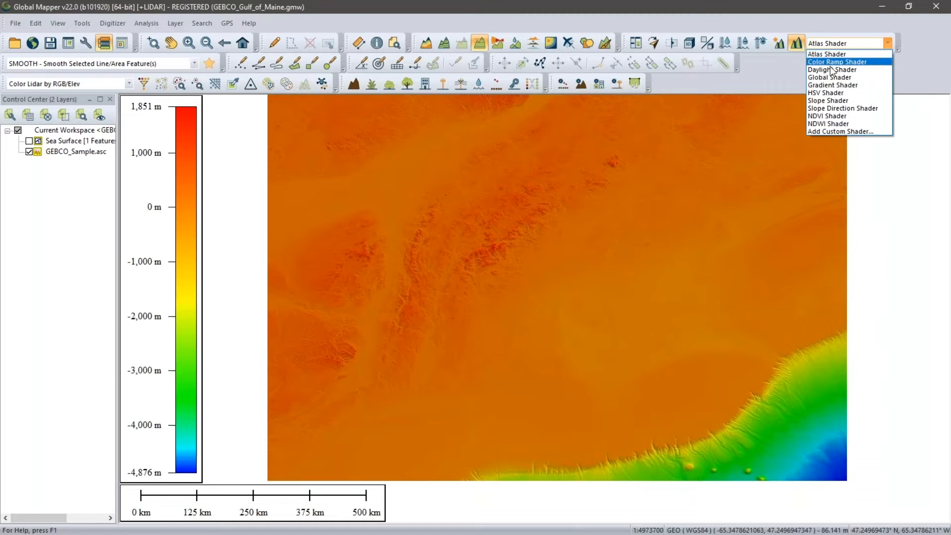
left_click(827, 129)
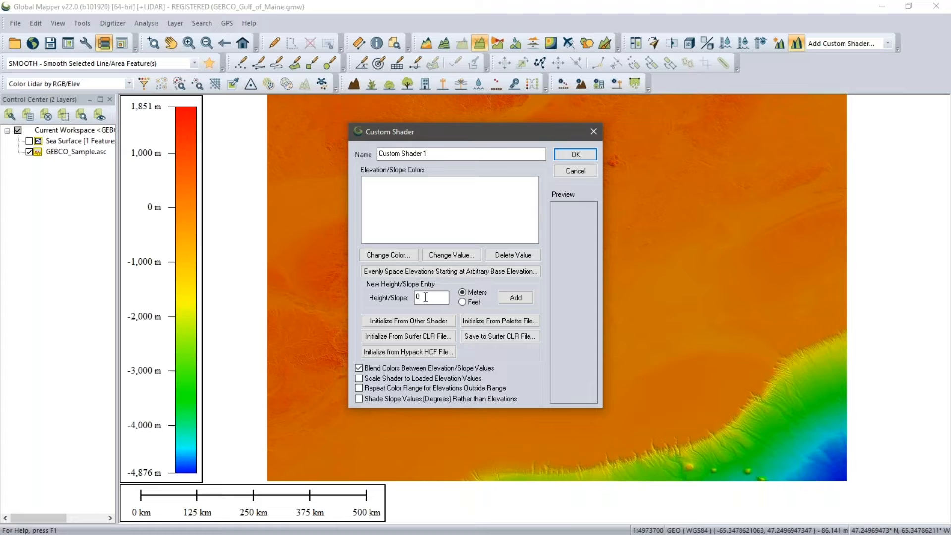
left_click(526, 298)
left_click(458, 264)
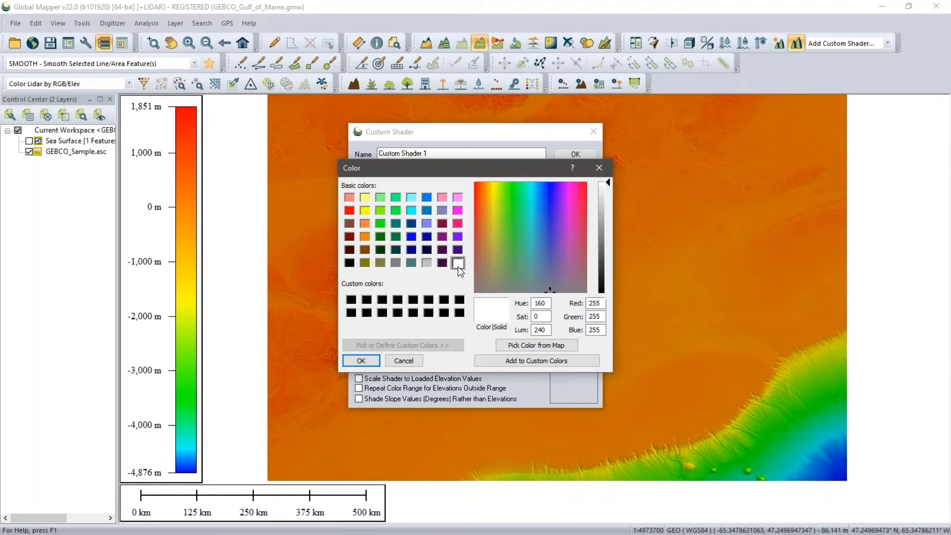
left_click(360, 360)
Step: Add a light beige color entry (RGB 225, 225, 196) at 1 meter to the custom shader
left_click(433, 298)
left_click_drag(433, 298, 413, 299)
type("1")
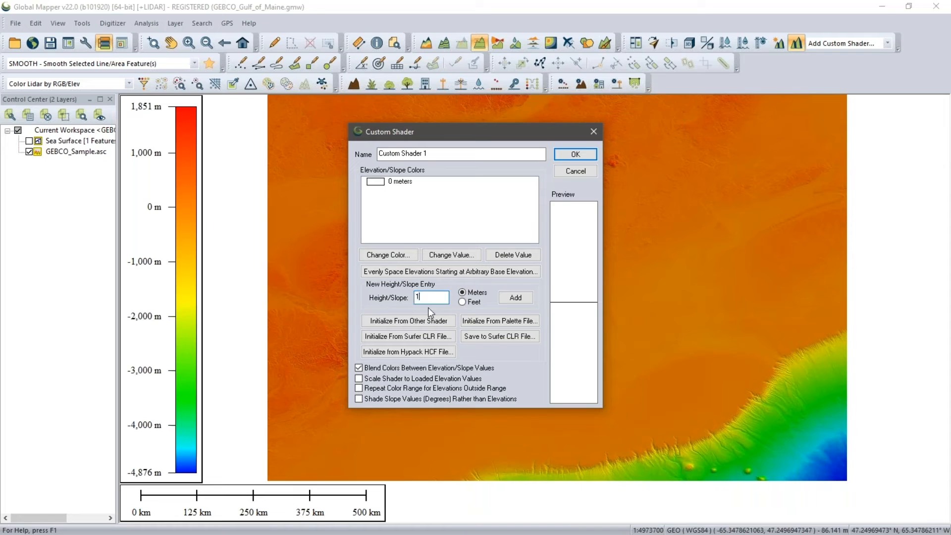
left_click(515, 297)
left_click(381, 265)
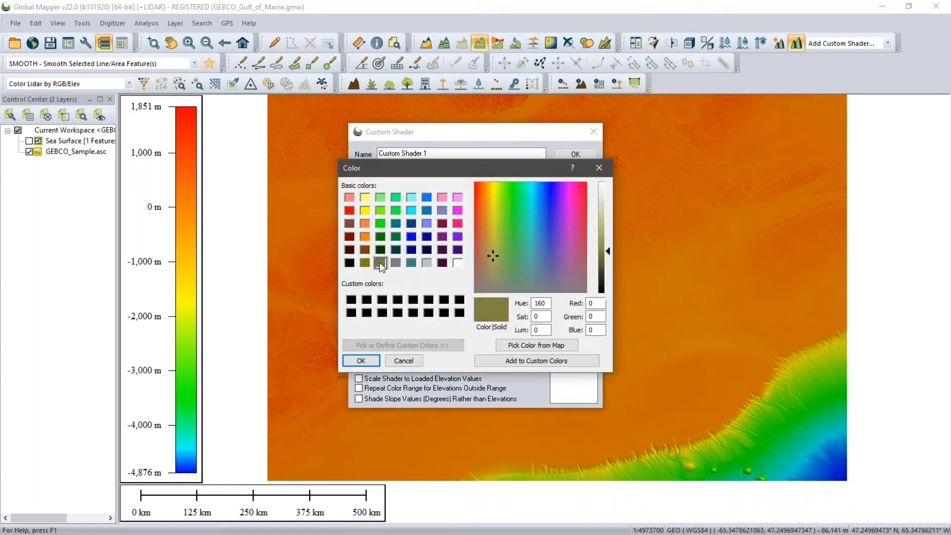
left_click(604, 201)
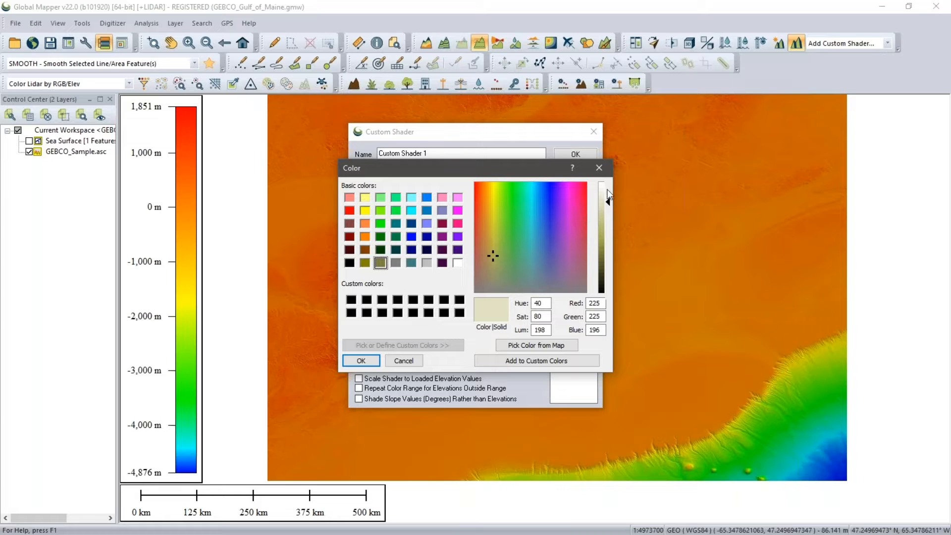
left_click(361, 360)
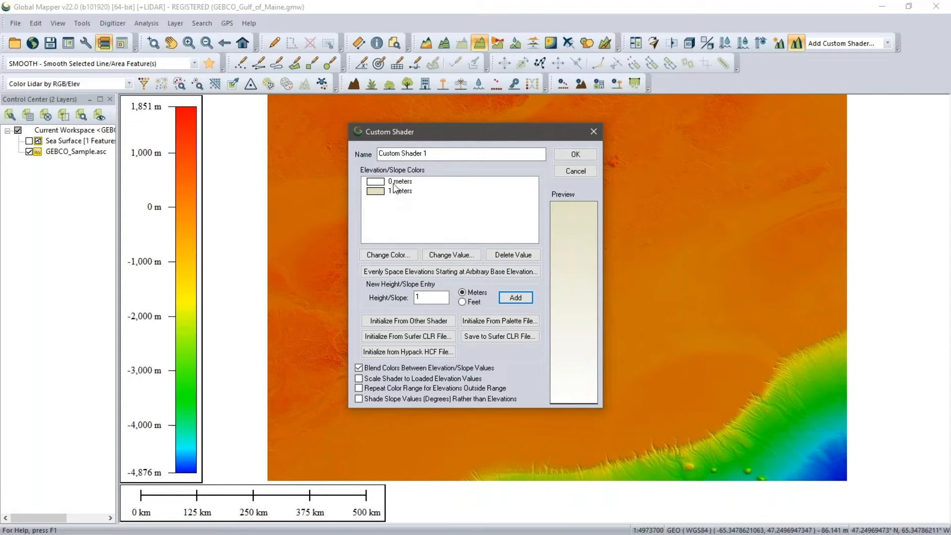
Step: Add a bright blue color entry (RGB 36, 146, 255) at -200 meters to the custom shader
left_click_drag(421, 297, 405, 296)
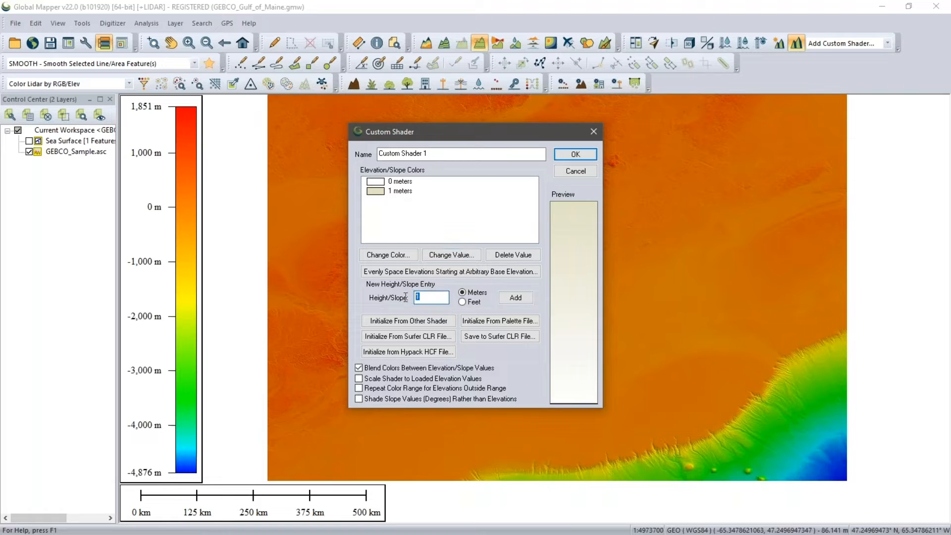
type("-200")
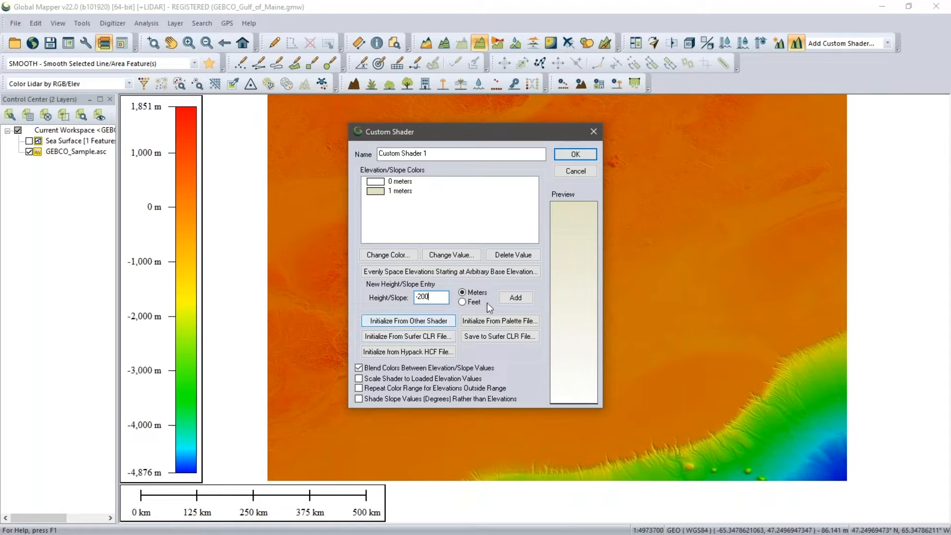
left_click(503, 297)
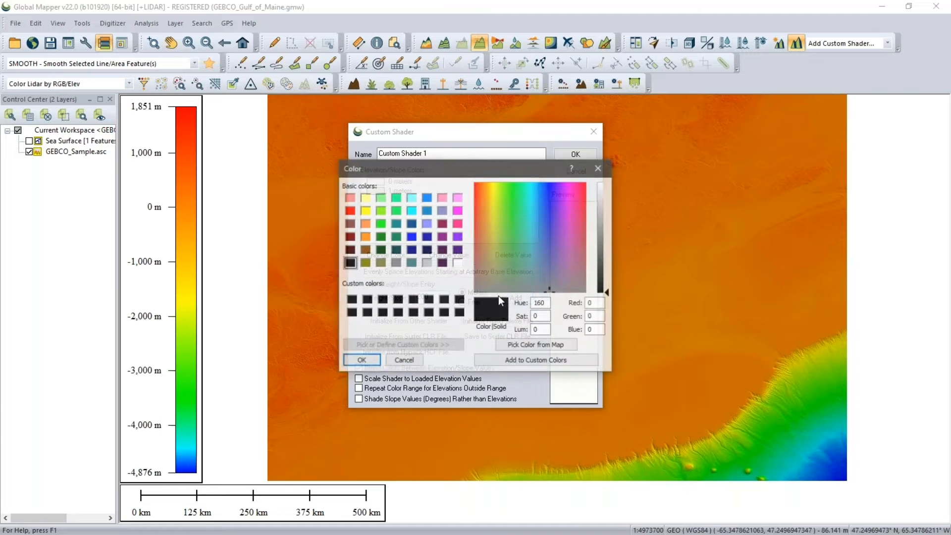
left_click(411, 223)
left_click_drag(603, 233, 605, 230)
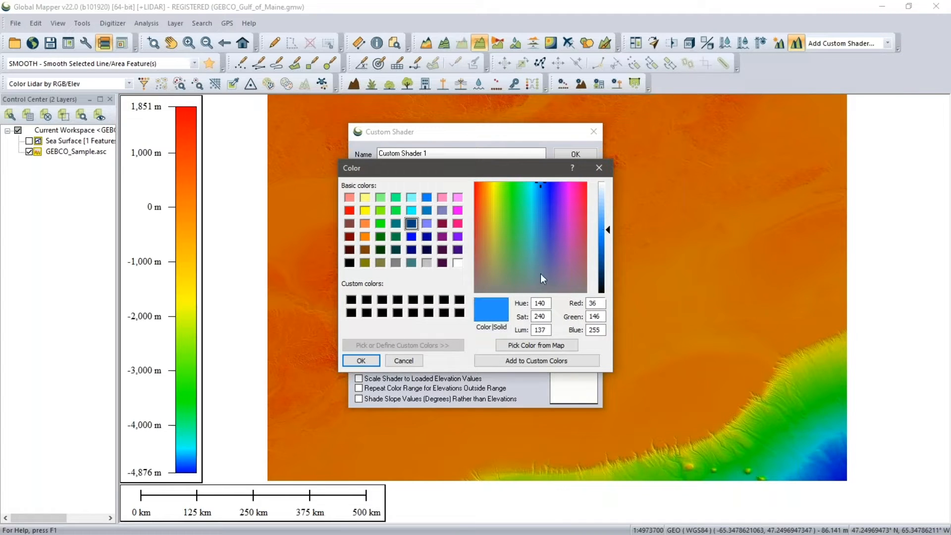
left_click(361, 360)
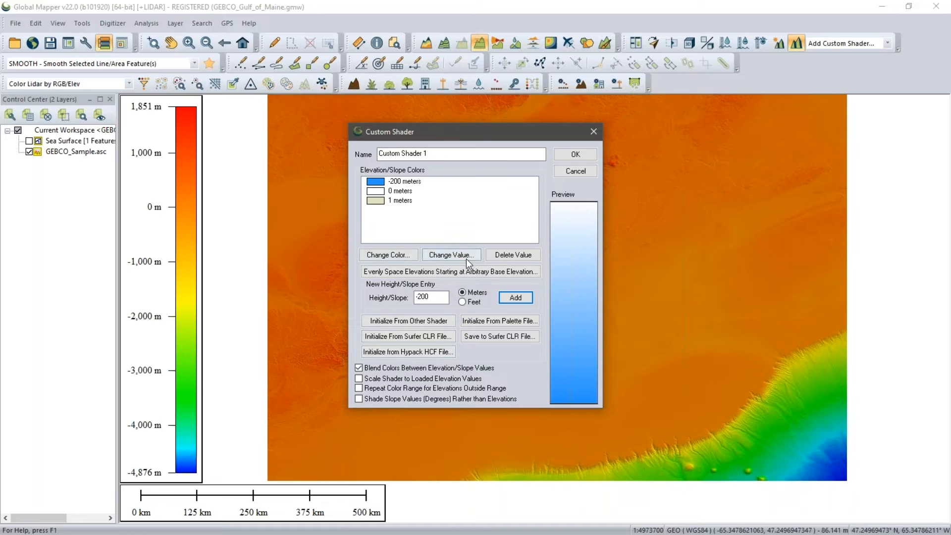
Step: Add a dark navy color entry at -4000 meters and apply the custom shader to the GEBCO grid
left_click(425, 297)
type("-4")
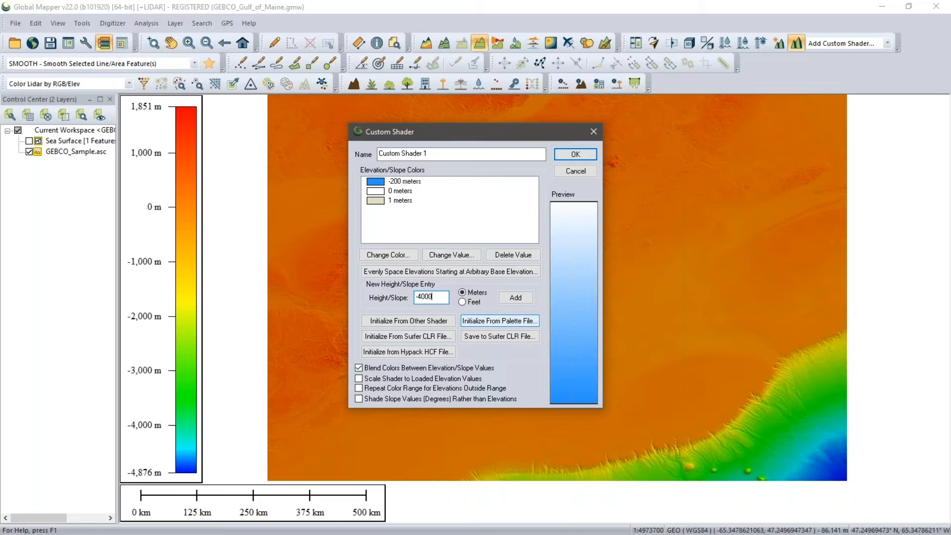
type("000")
left_click(514, 297)
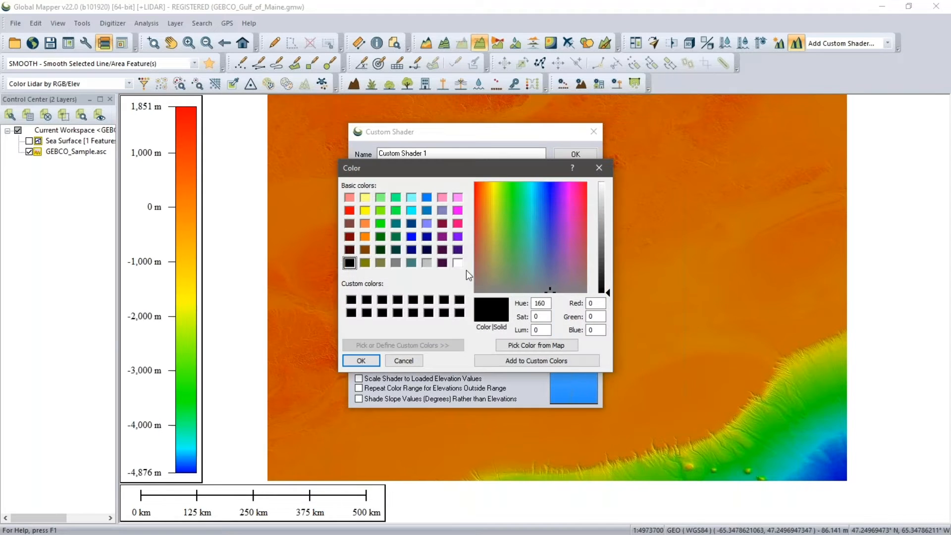
left_click(412, 224)
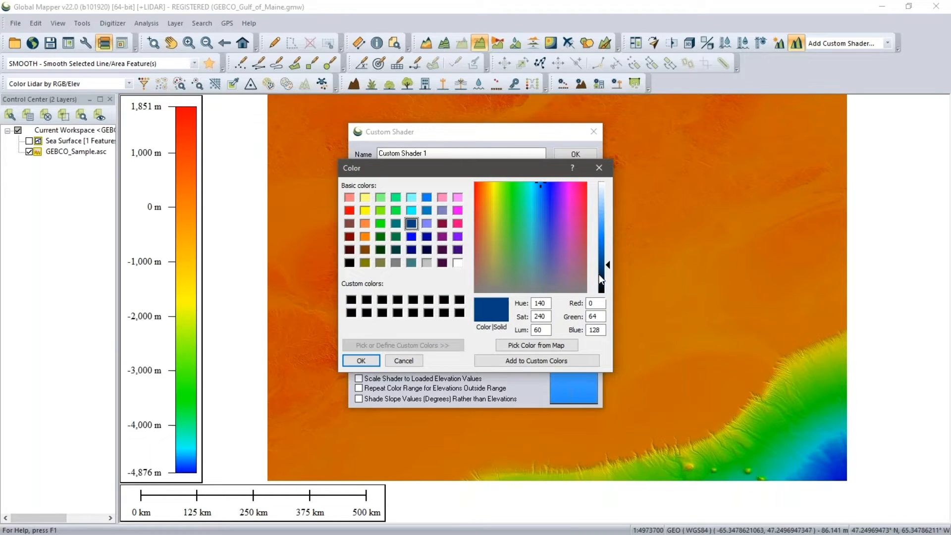
left_click_drag(601, 280, 601, 288)
left_click(362, 360)
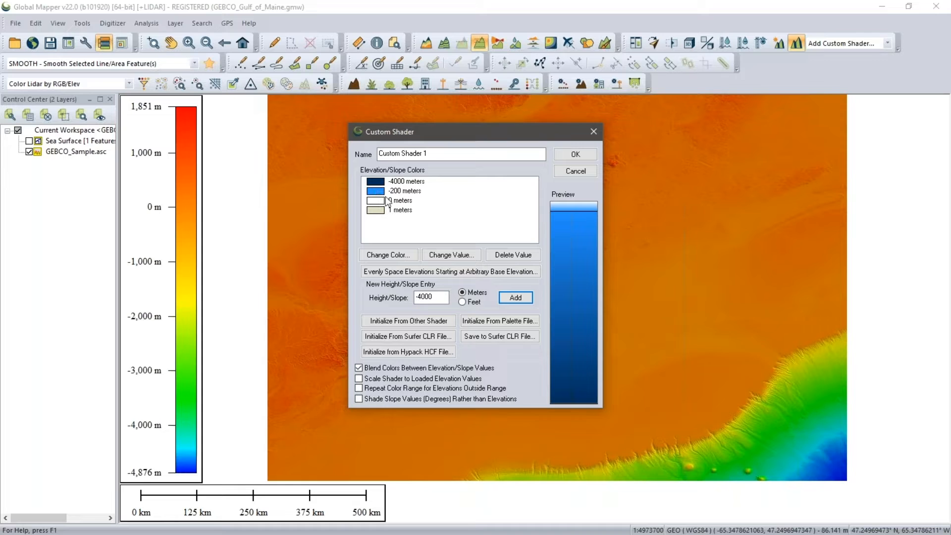
left_click(575, 154)
Step: Generate contours from the GEBCO grid at a 50-meter interval with a maximum elevation of 0 meters and local peak and depression finding off
scroll(653, 363, "up", 2)
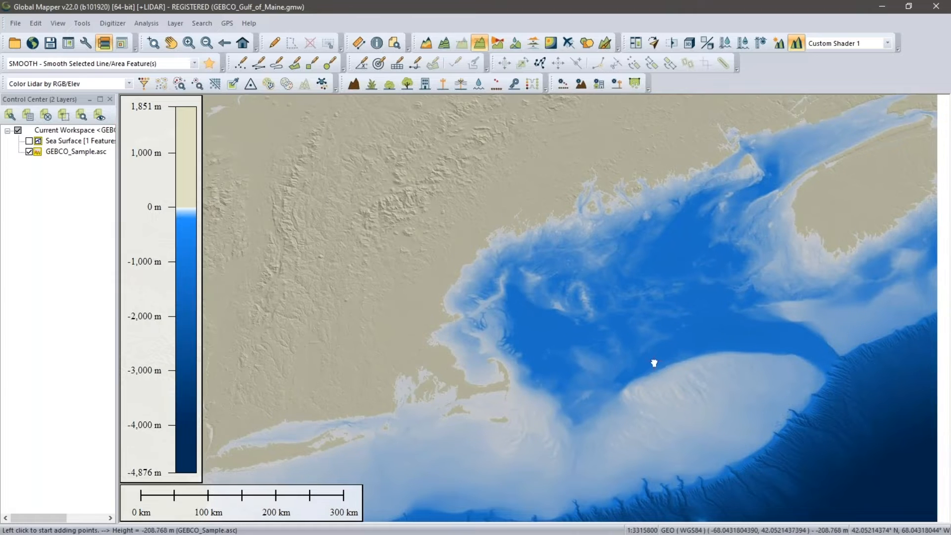
left_click_drag(653, 363, 603, 331)
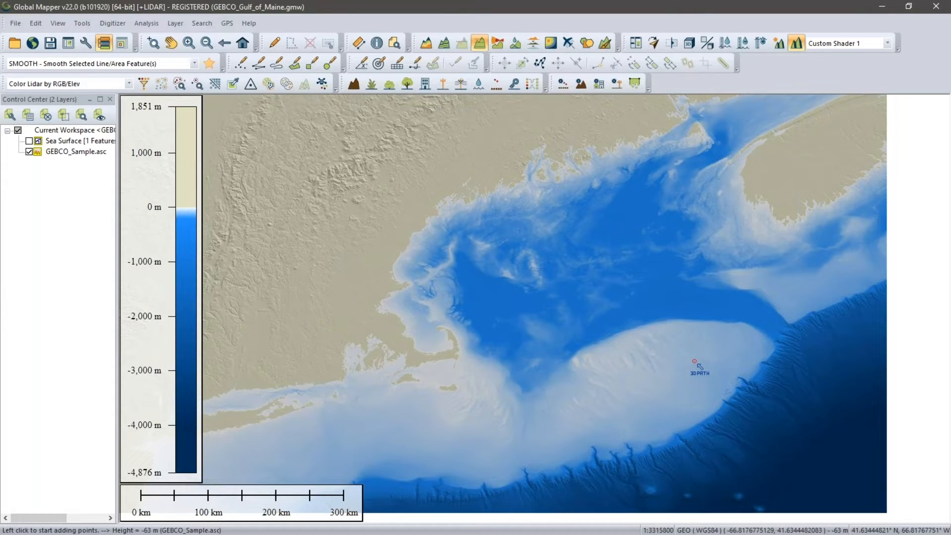
scroll(644, 311, "up", 1)
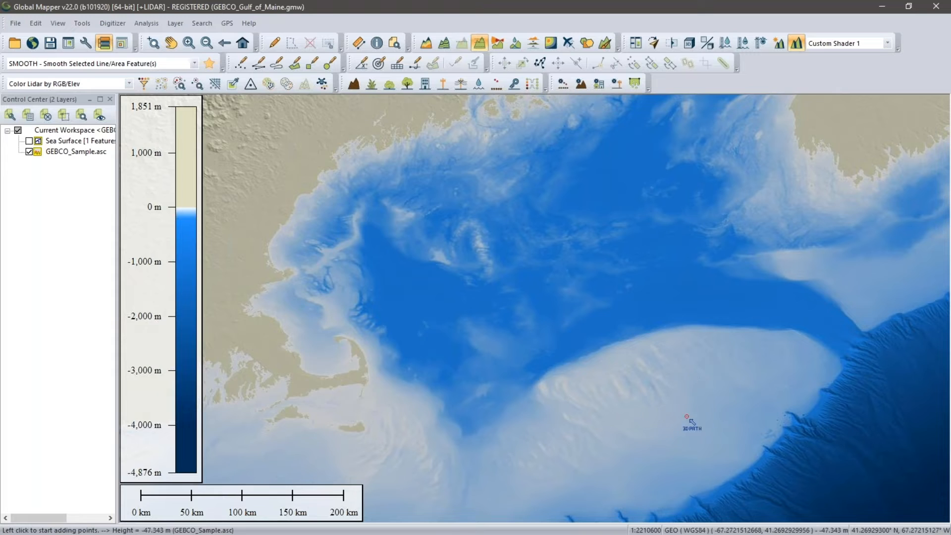
left_click_drag(659, 417, 644, 379)
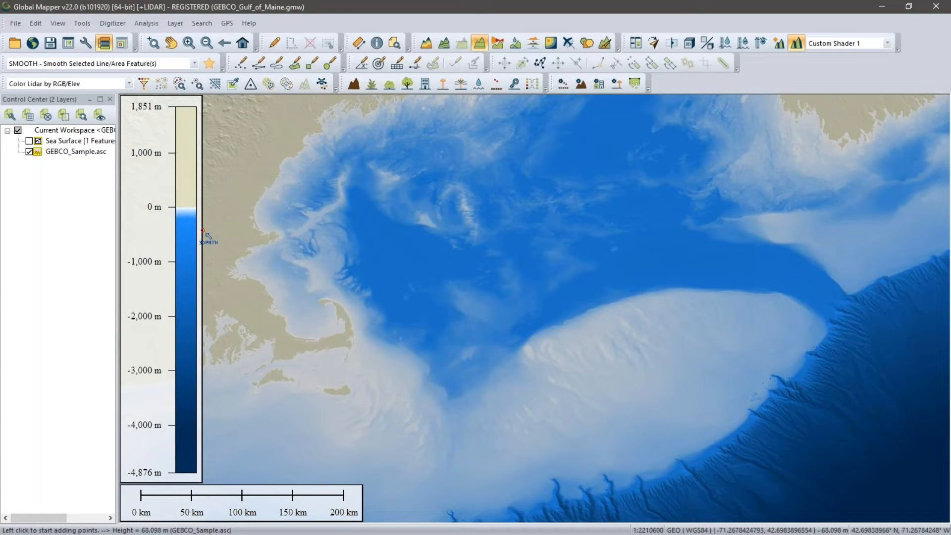
left_click_drag(490, 187, 490, 212)
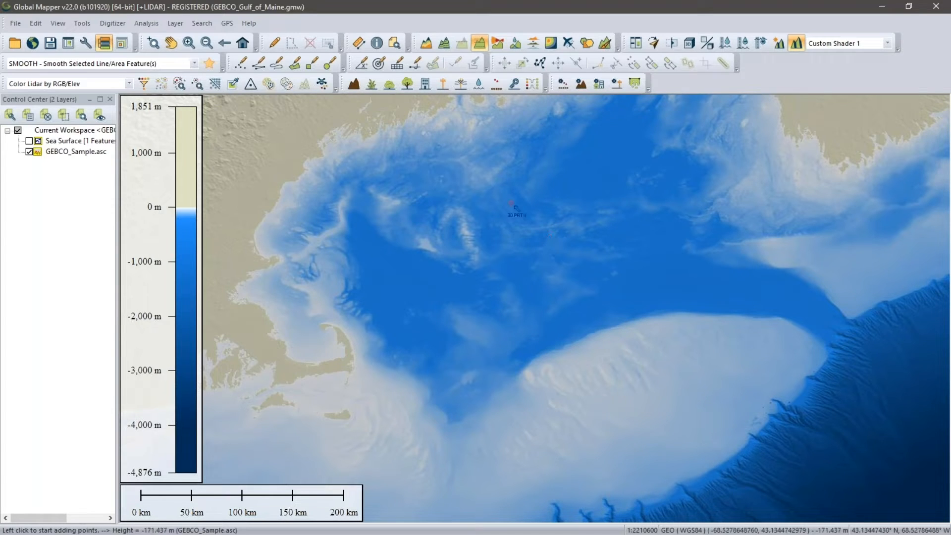
left_click(443, 44)
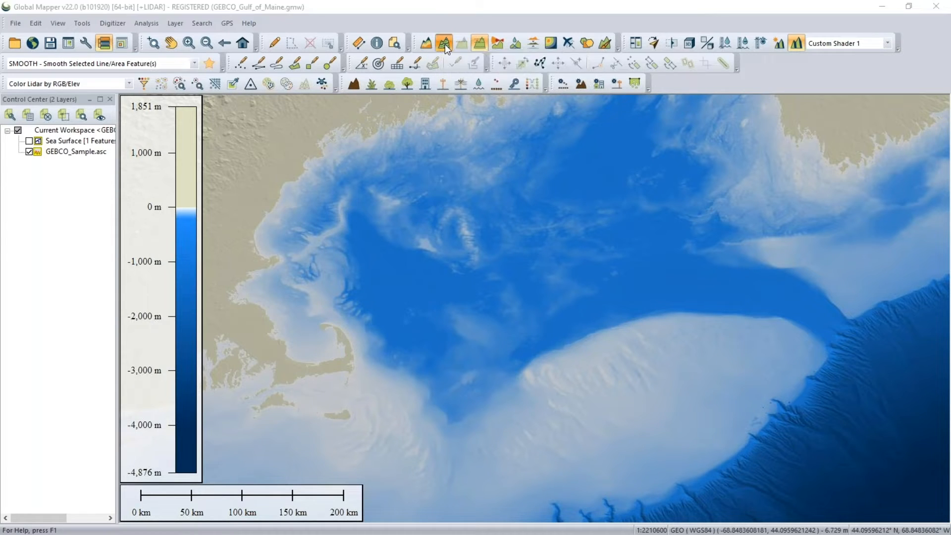
double_click(350, 122)
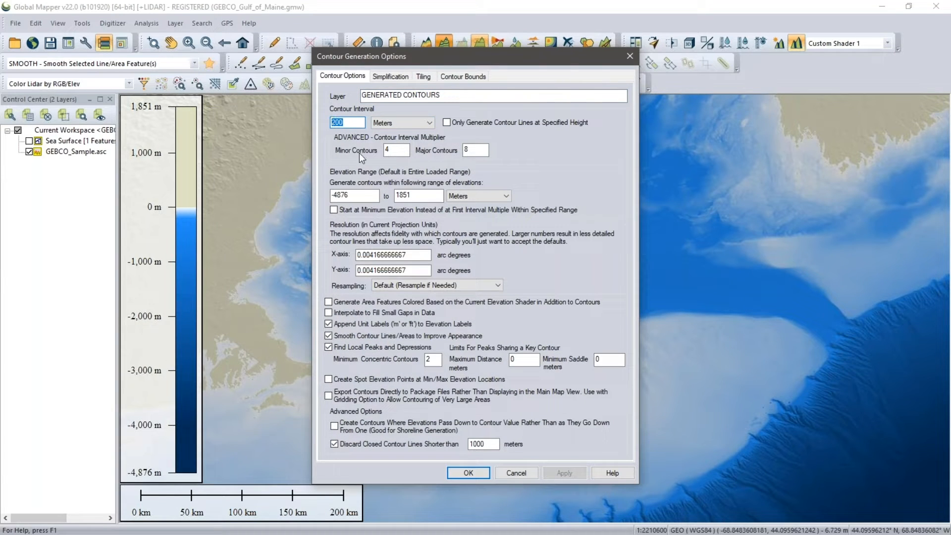
type("50")
left_click_drag(413, 197, 395, 196)
type("0")
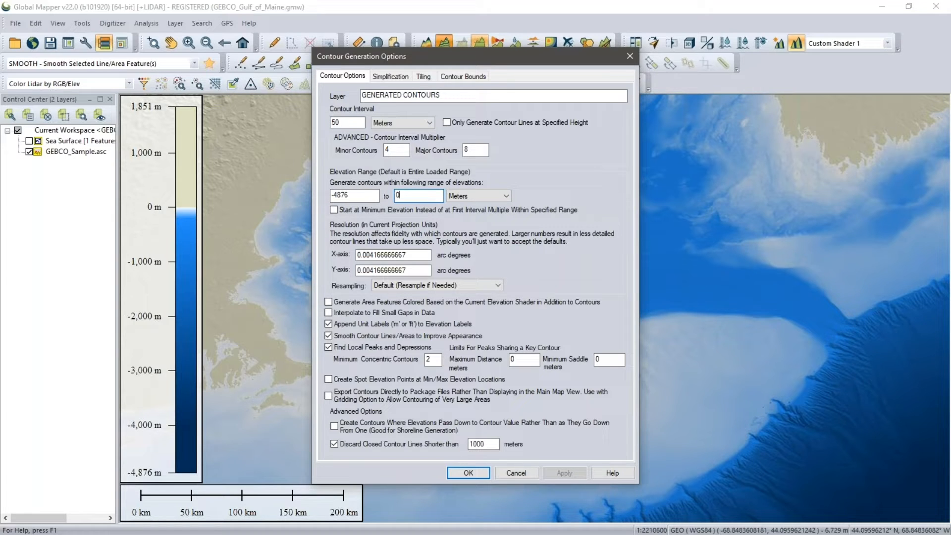
left_click(328, 347)
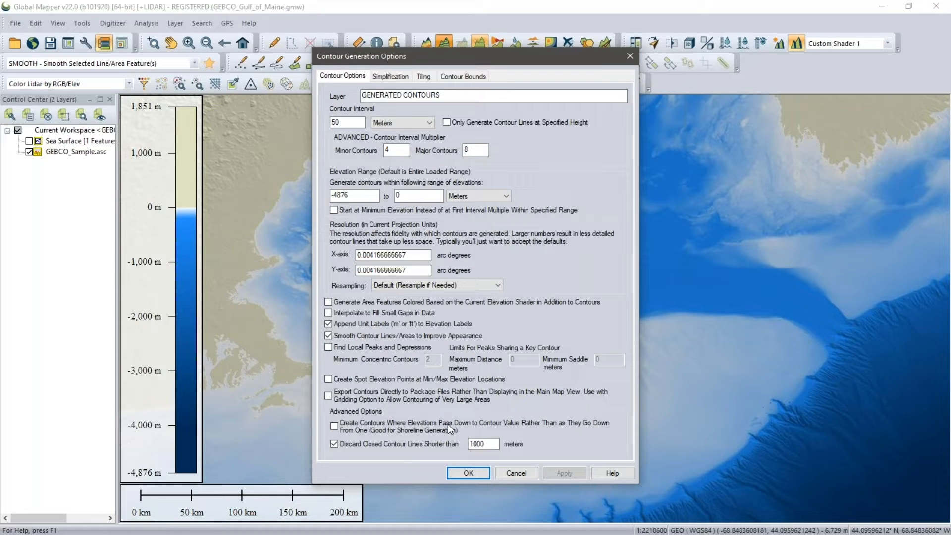
left_click(476, 474)
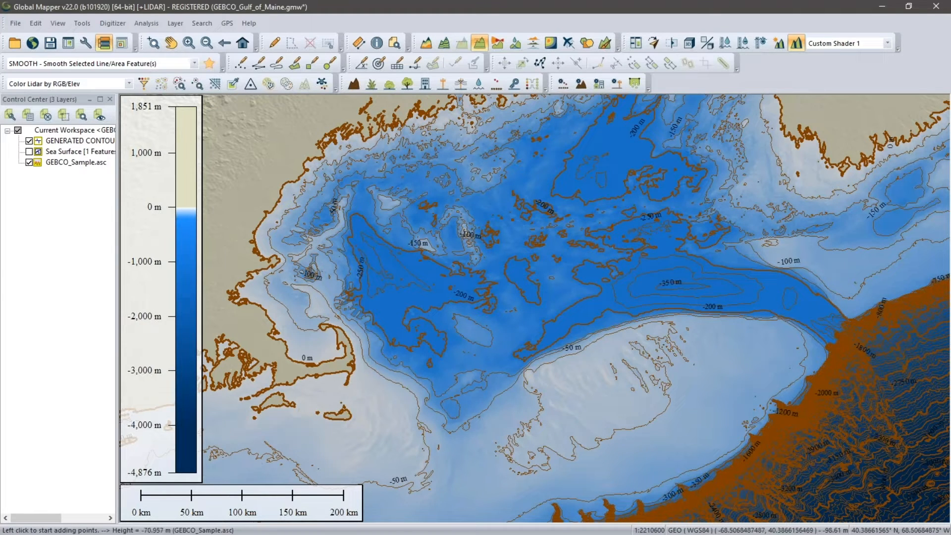
Step: Examine the generated depth contours along the continental slope, its canyons and the seamounts at the grid's southern edge
scroll(787, 439, "up", 3)
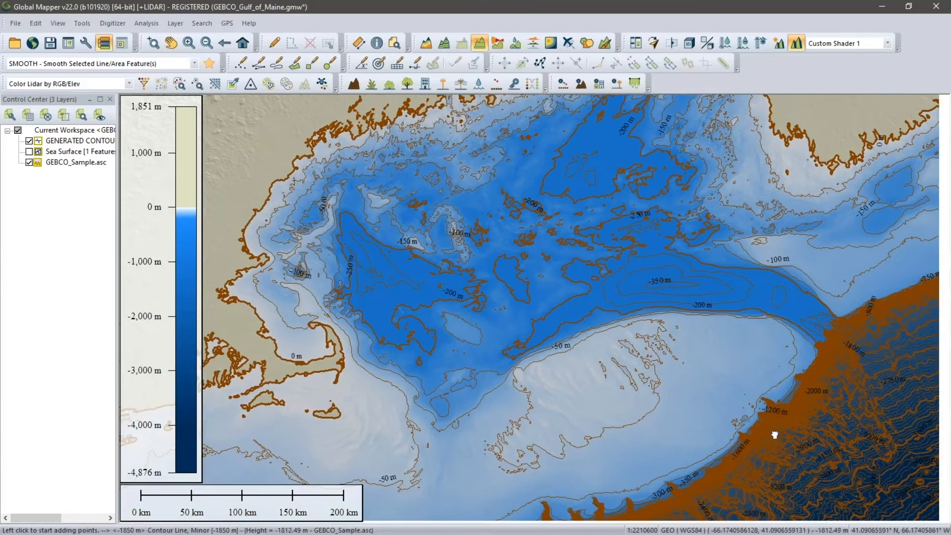
scroll(661, 355, "up", 3)
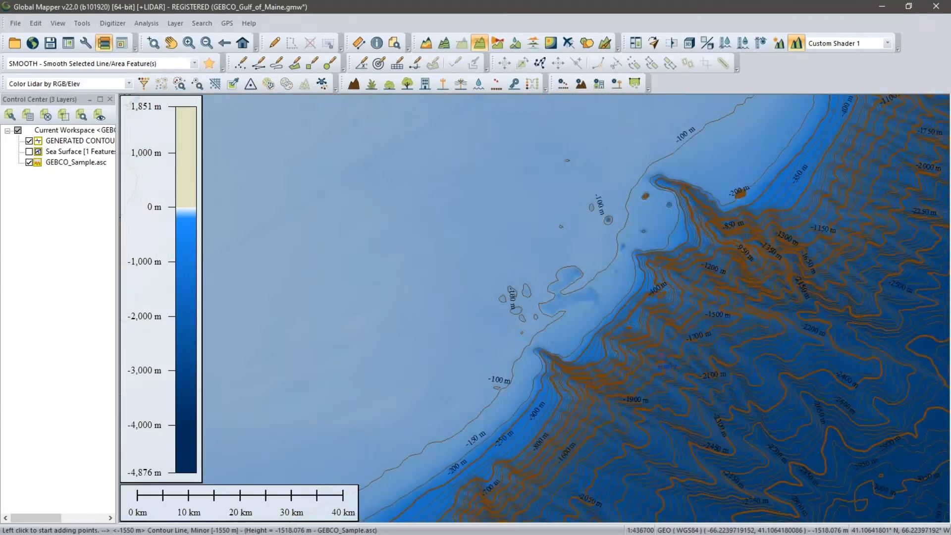
left_click_drag(631, 383, 474, 244)
left_click_drag(542, 359, 572, 235)
scroll(528, 452, "down", 1)
scroll(528, 452, "down", 1)
left_click_drag(561, 404, 574, 216)
left_click_drag(514, 461, 564, 336)
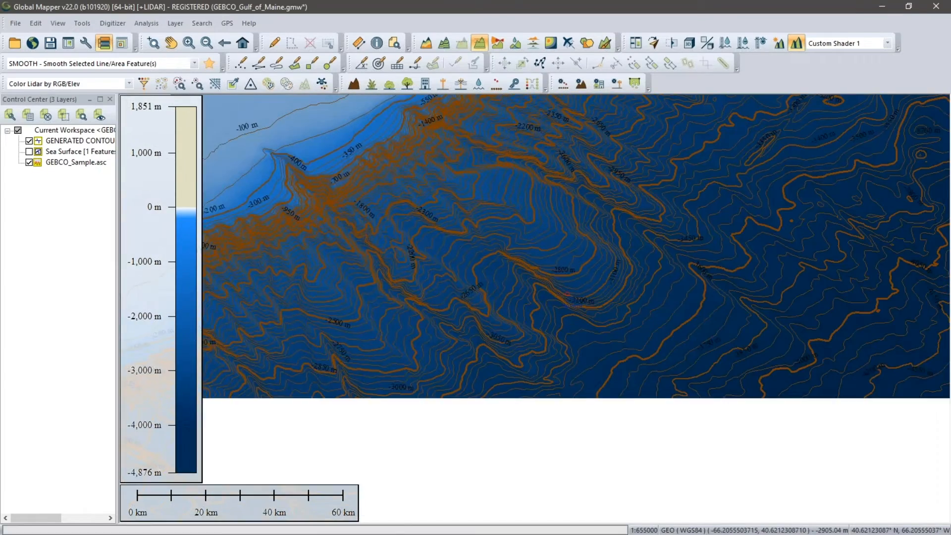
left_click_drag(613, 460, 585, 375)
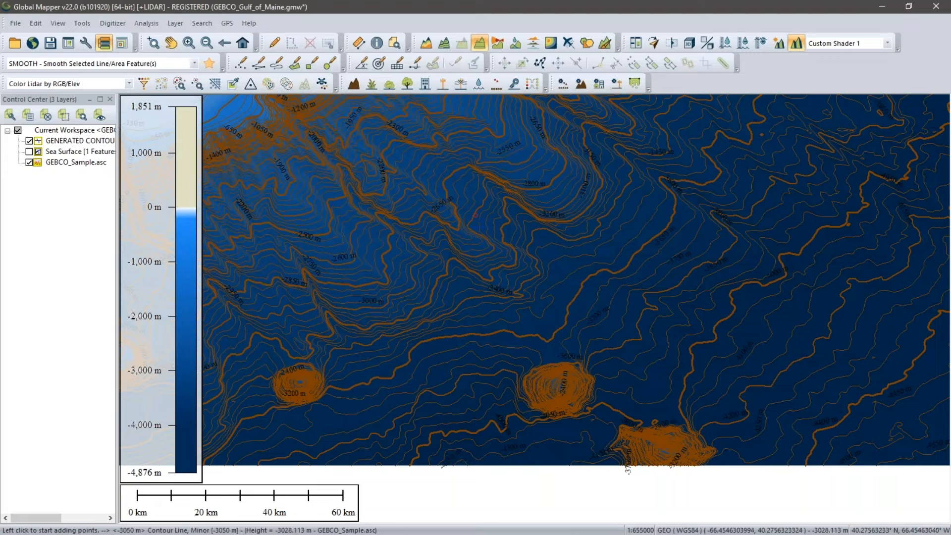
left_click_drag(478, 217, 488, 241)
scroll(483, 243, "down", 2)
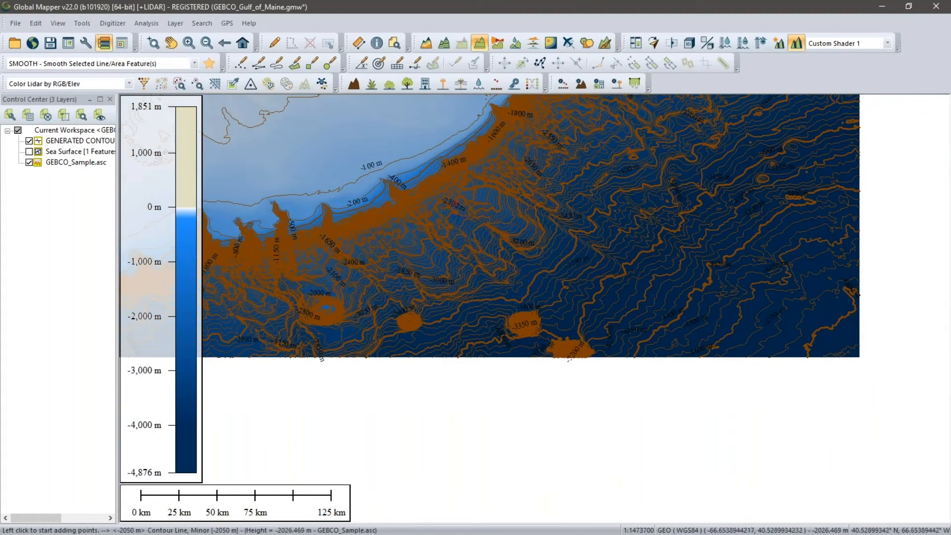
left_click_drag(478, 210, 504, 248)
scroll(487, 260, "up", 1)
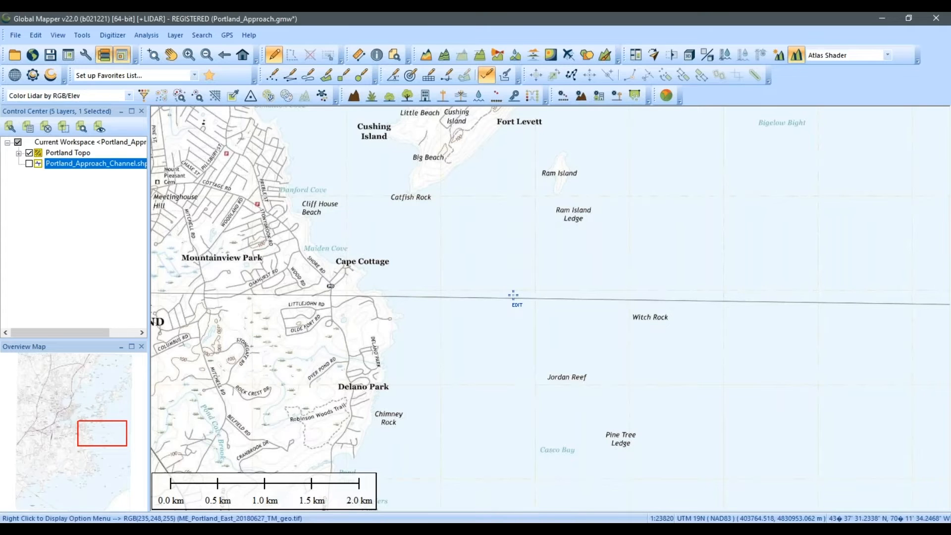
scroll(510, 284, "down", 1)
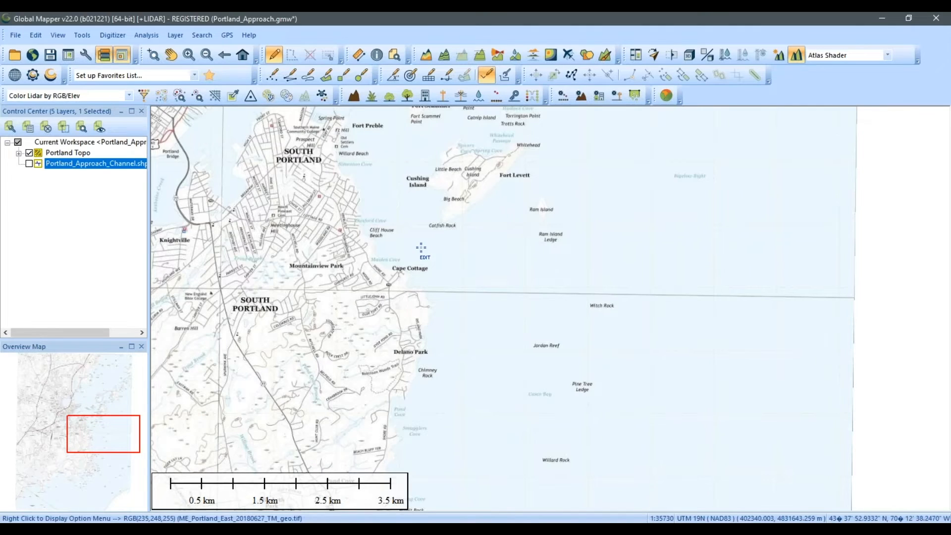
Step: Switch to NOAA's Bathymetric Data Viewer in the browser and examine the hydrographic survey coverage off Portland, Maine
left_click_drag(421, 248, 462, 296)
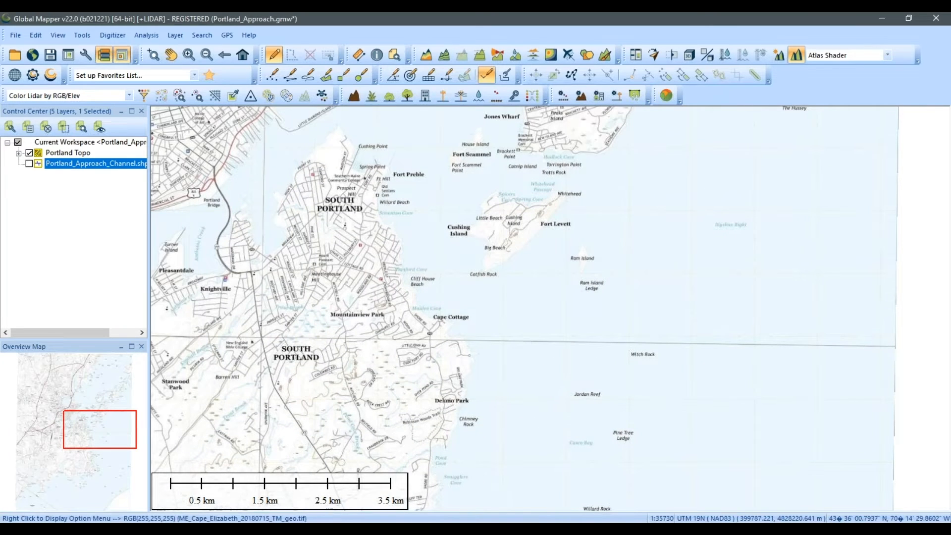
mouse_move(277, 529)
mouse_move(307, 530)
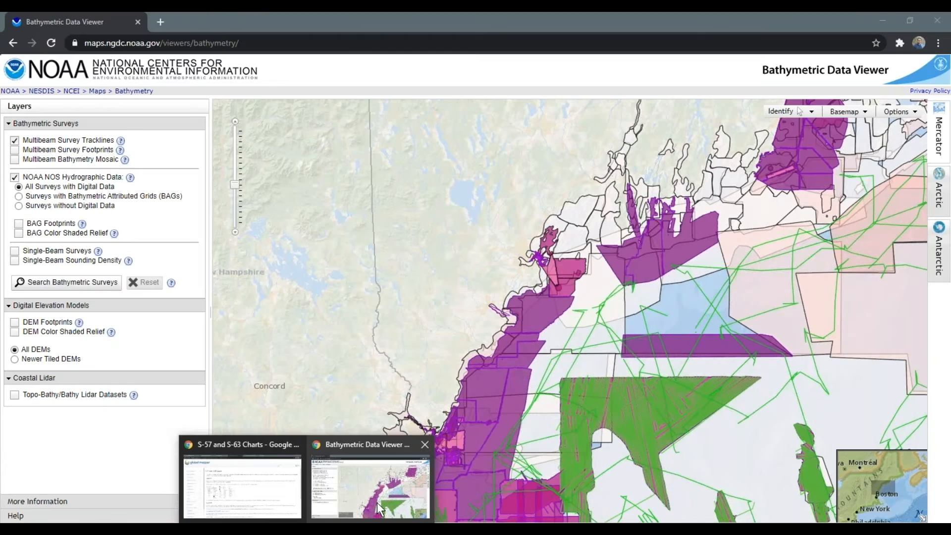
left_click(376, 502)
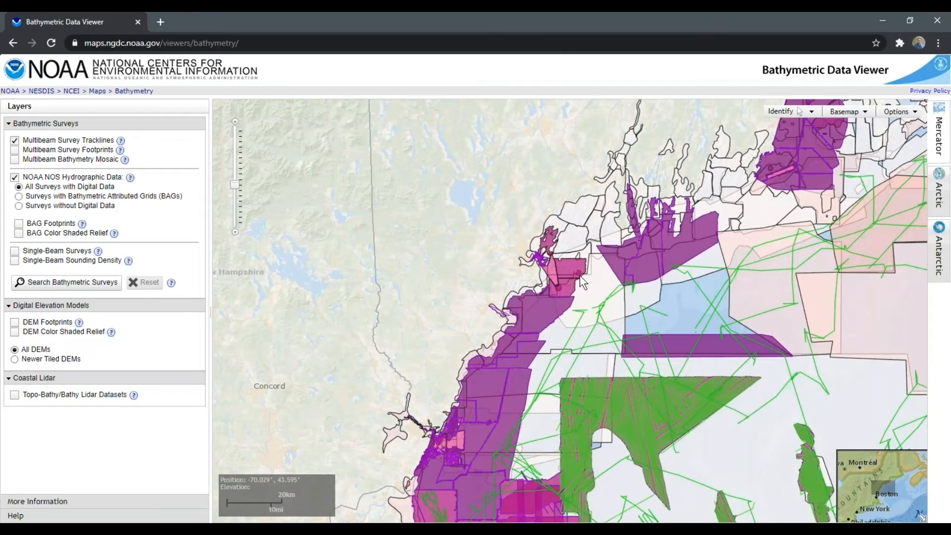
scroll(539, 284, "down", 3)
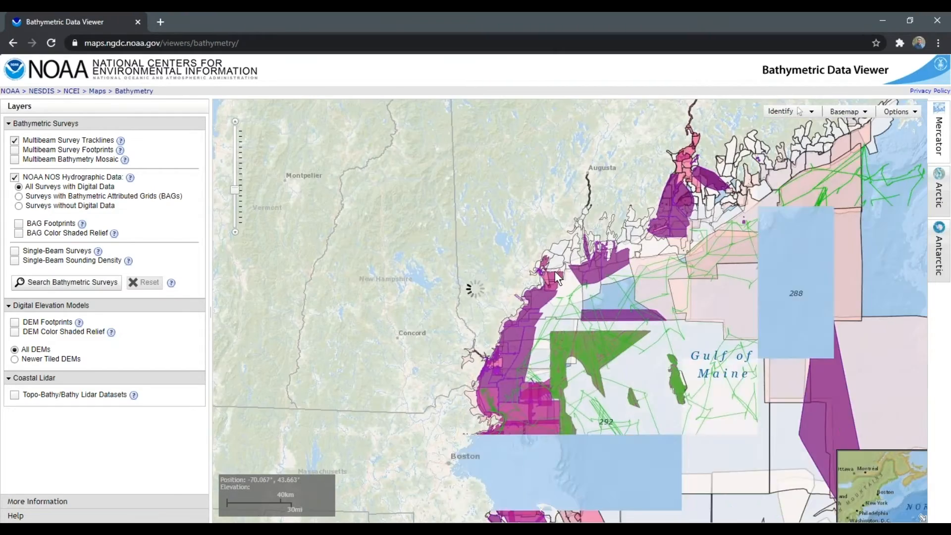
scroll(565, 289, "up", 4)
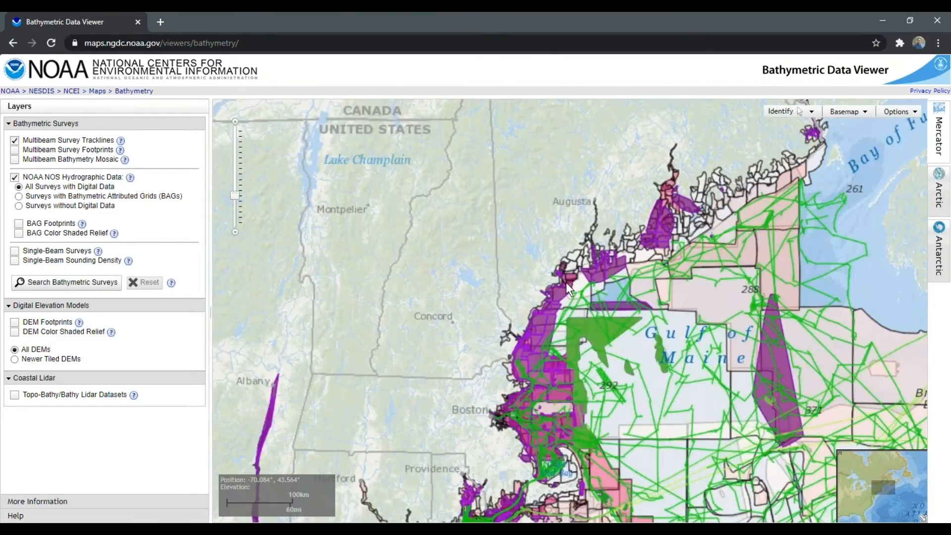
scroll(555, 275, "up", 2)
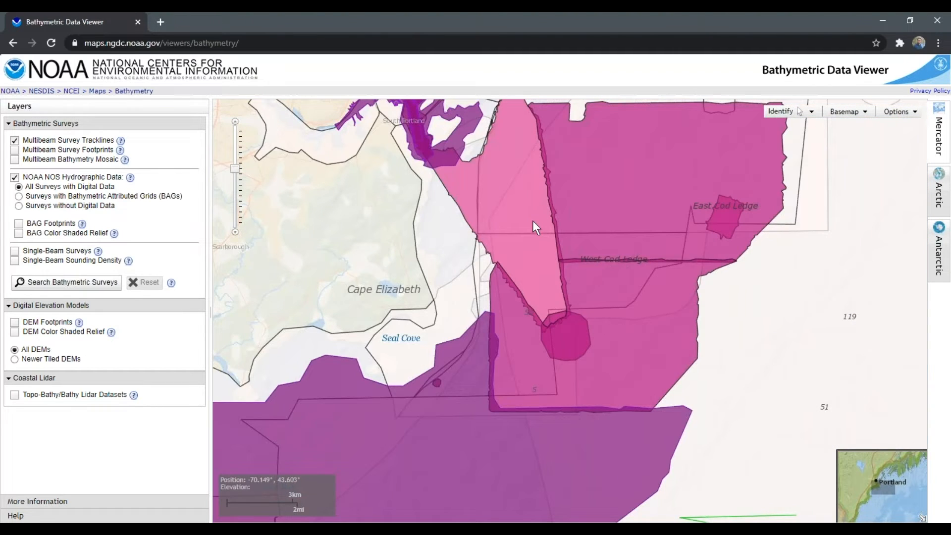
scroll(522, 229, "down", 1)
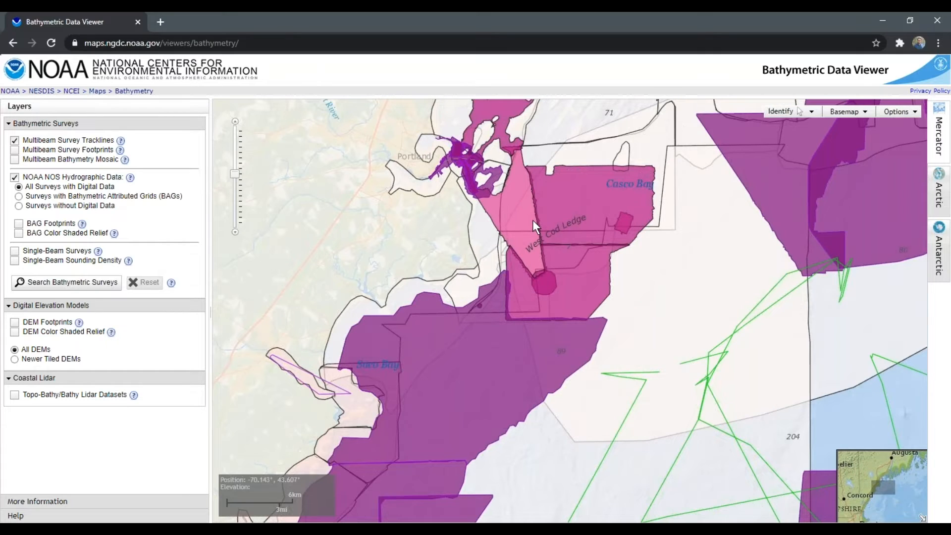
Step: Identify the survey area in the Portland approach, list its surveys with digital sounding data, and return to Global Mapper
left_click(515, 204)
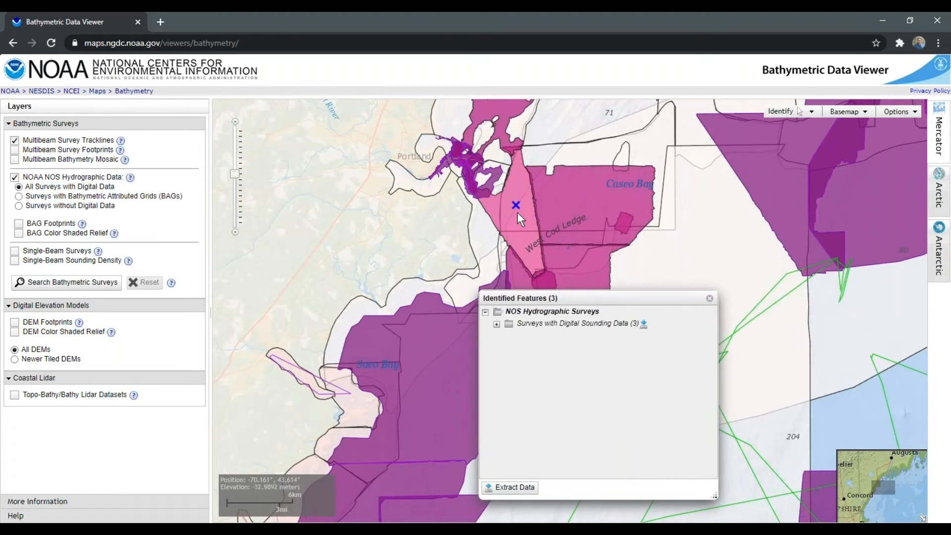
left_click(496, 324)
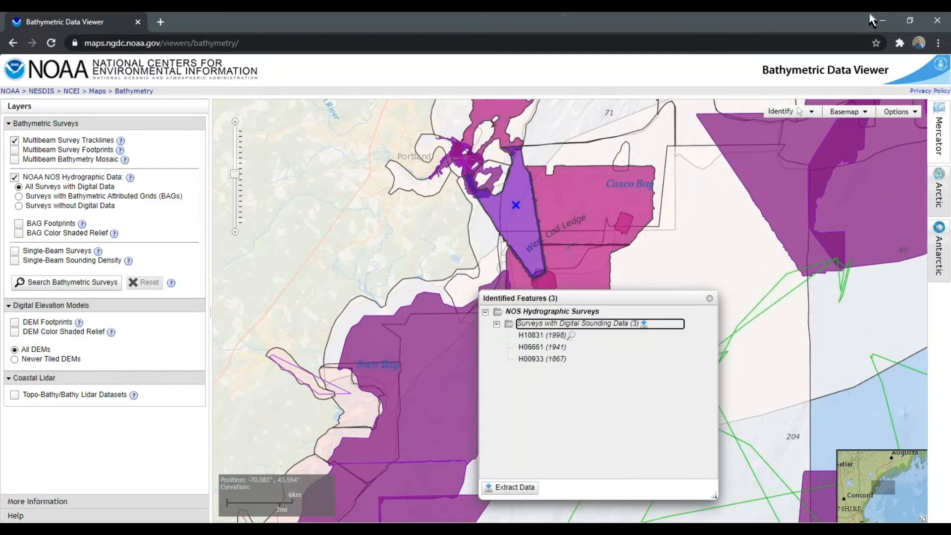
left_click(879, 21)
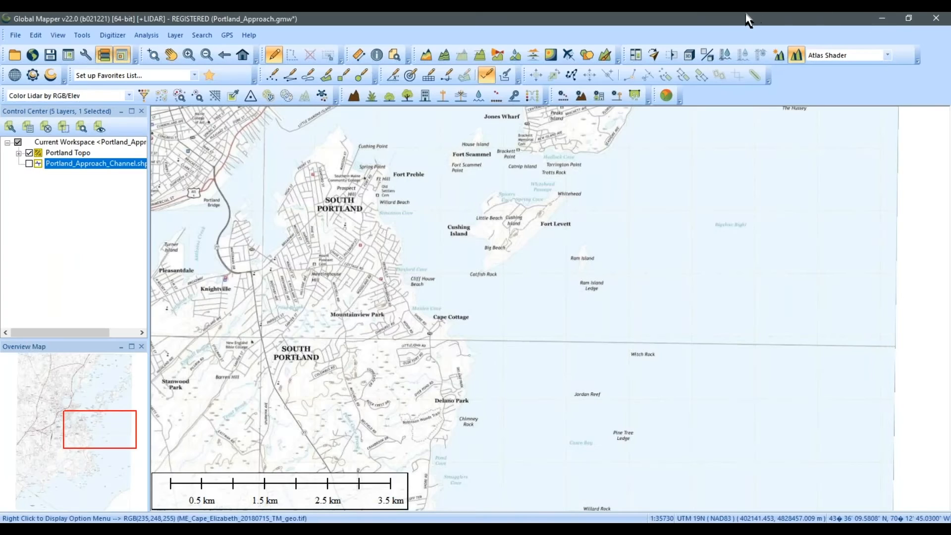
Step: Load Portland_Approach.xyz from the Portland_Approach folder into the Global Mapper workspace, bringing up its text import options
left_click(278, 528)
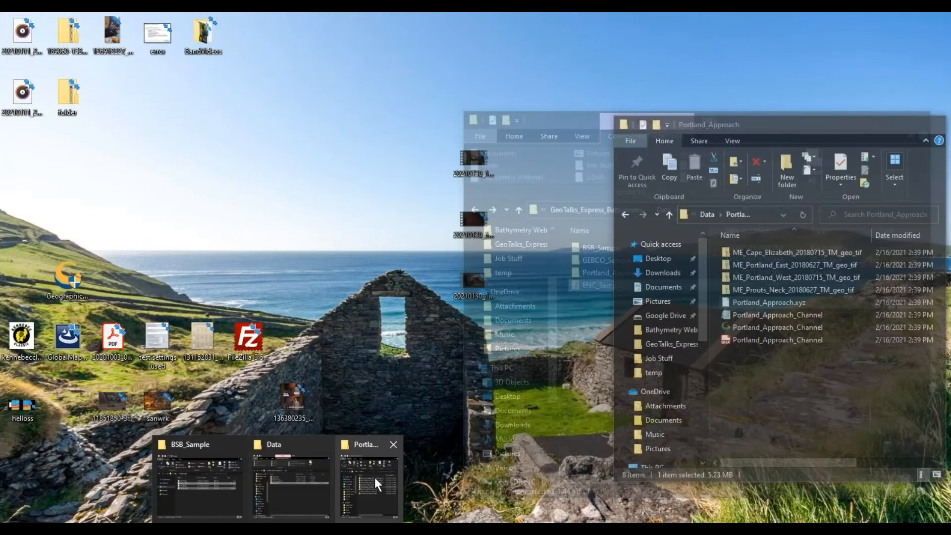
left_click(376, 476)
left_click_drag(803, 304, 510, 277)
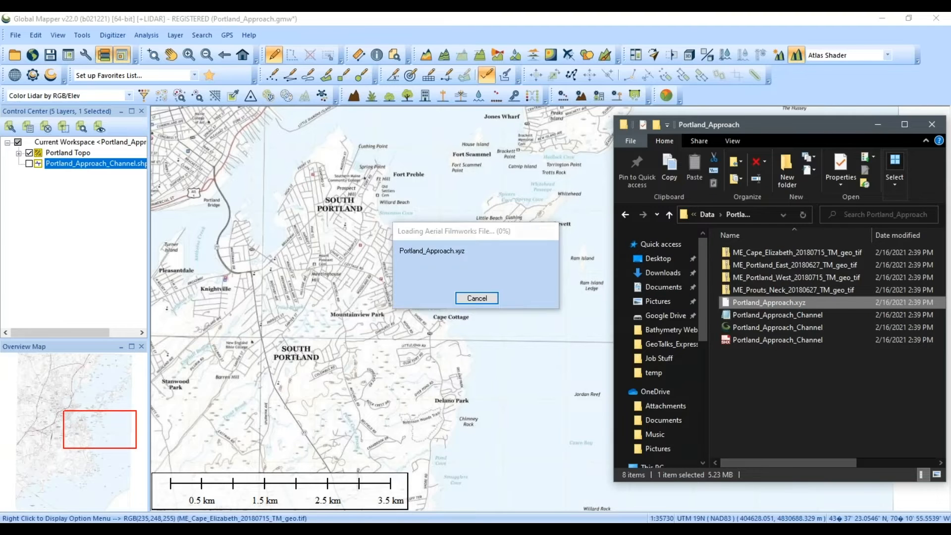
left_click(875, 124)
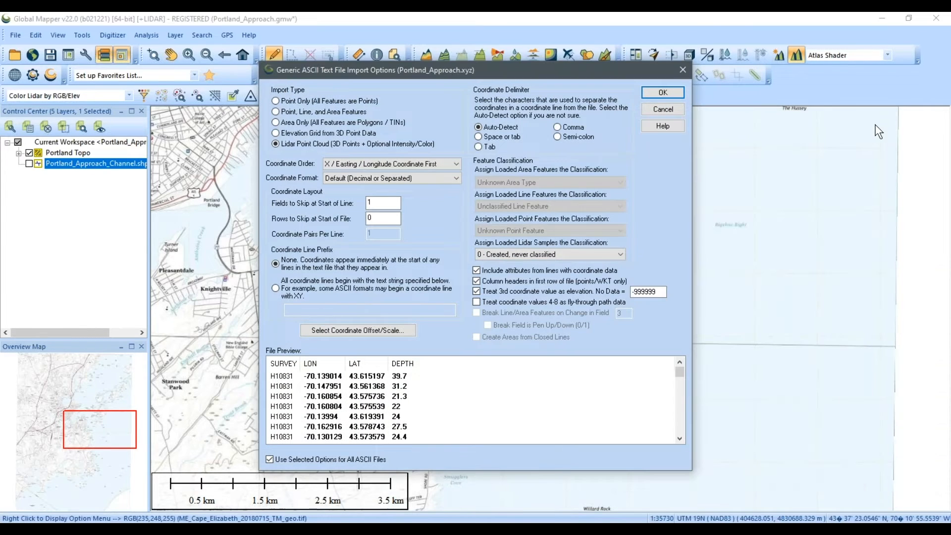
Step: Exclude attributes from lines with coordinate data in the import options for Portland_Approach.xyz
left_click_drag(583, 69, 575, 59)
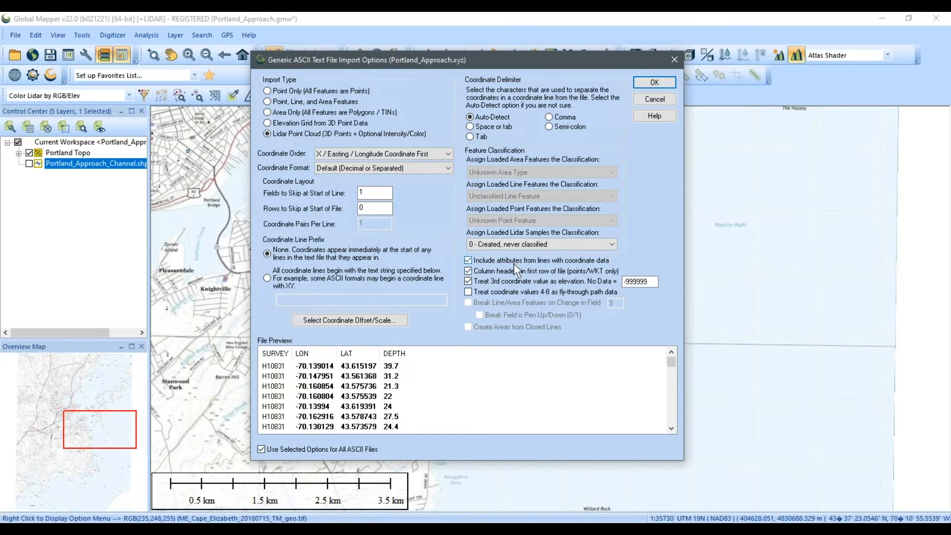
left_click(468, 260)
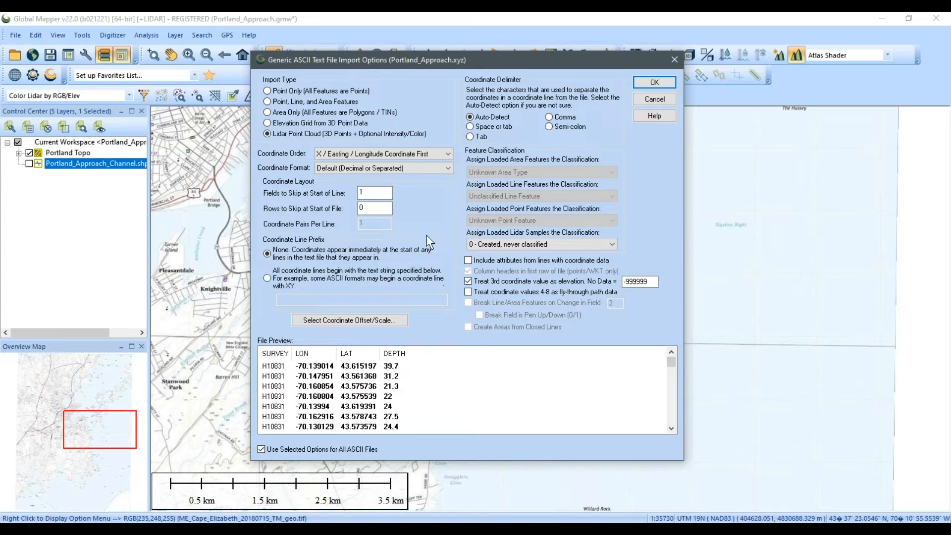
Step: Import Portland_Approach.xyz as a lidar point cloud using the Geographic (Latitude/Longitude) projection, NAD83 datum and elevation units in meters
left_click(653, 82)
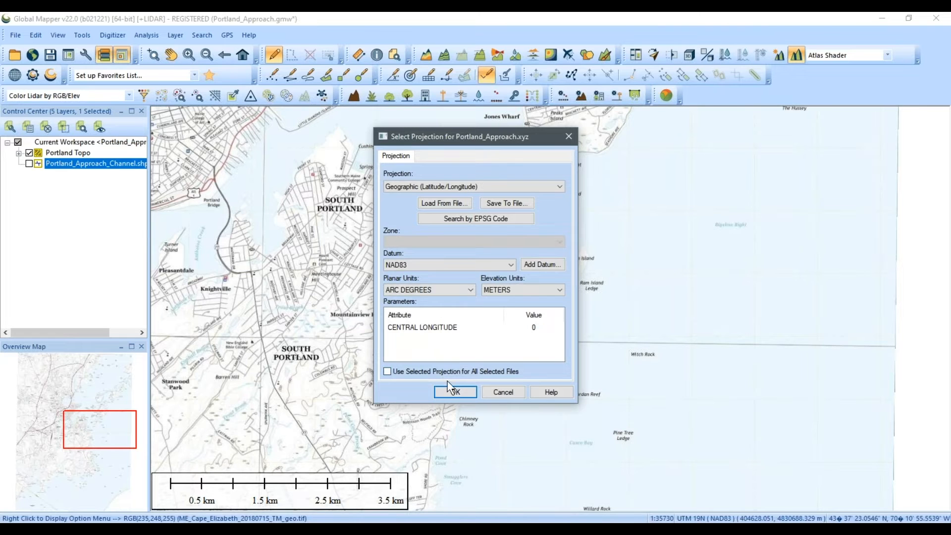
left_click(449, 392)
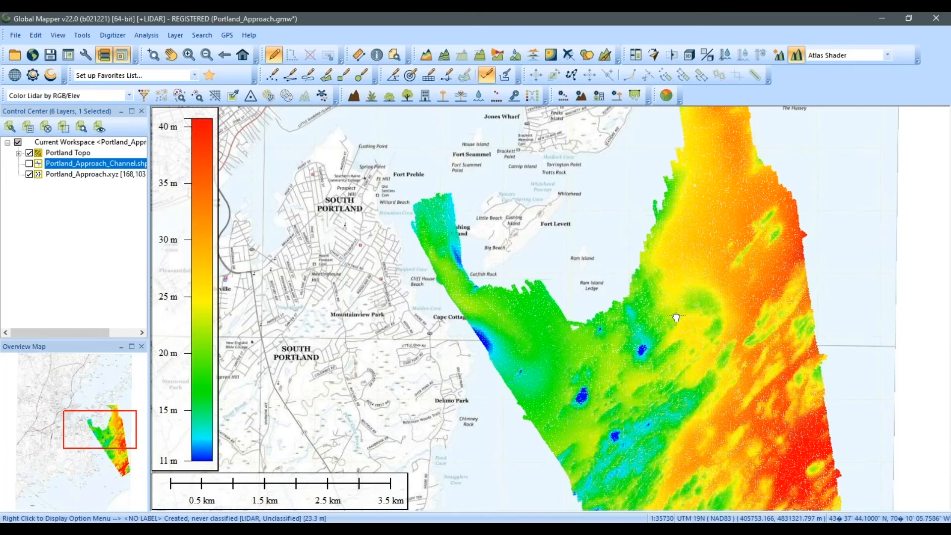
left_click_drag(673, 317, 530, 298)
scroll(544, 303, "down", 2)
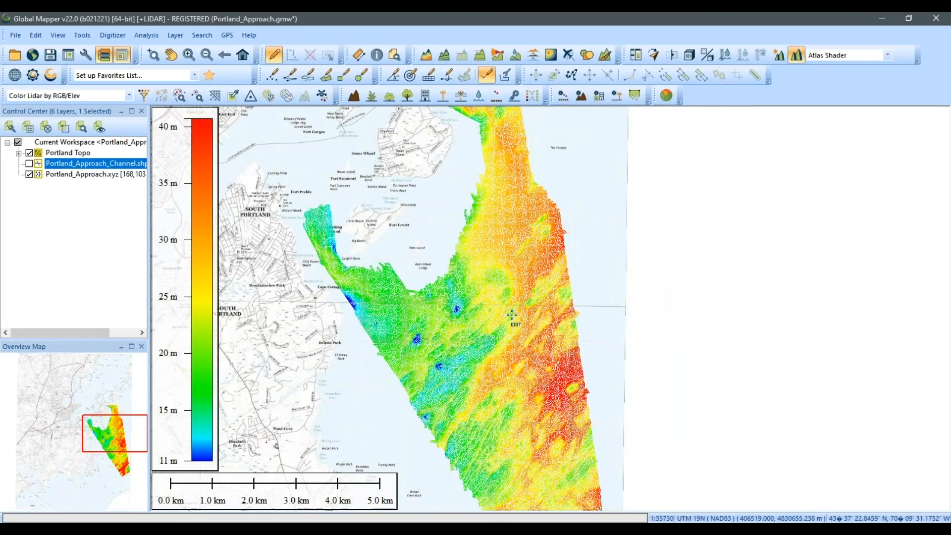
scroll(515, 315, "up", 2)
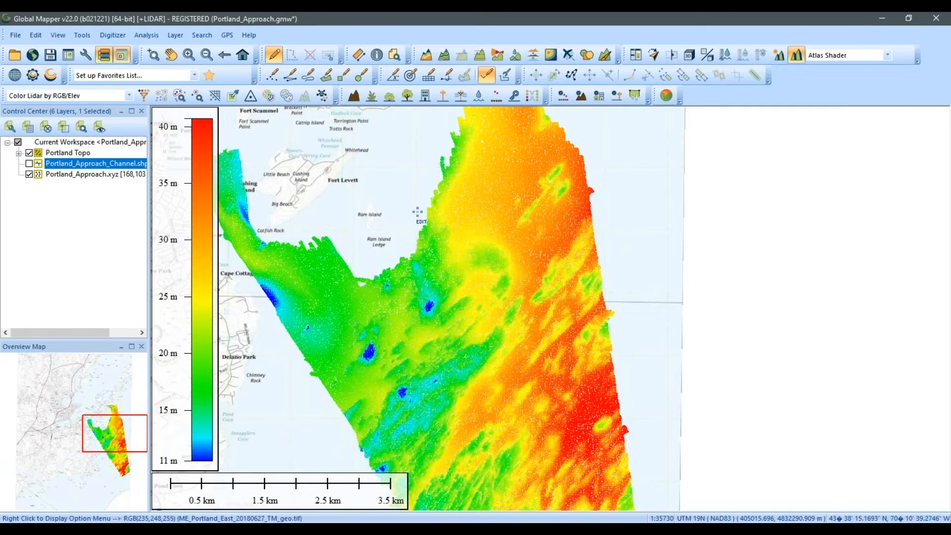
Step: Invert the Portland_Approach.xyz layer's depth values by setting its elevation scale factor to -1
left_click(94, 174)
right_click(93, 176)
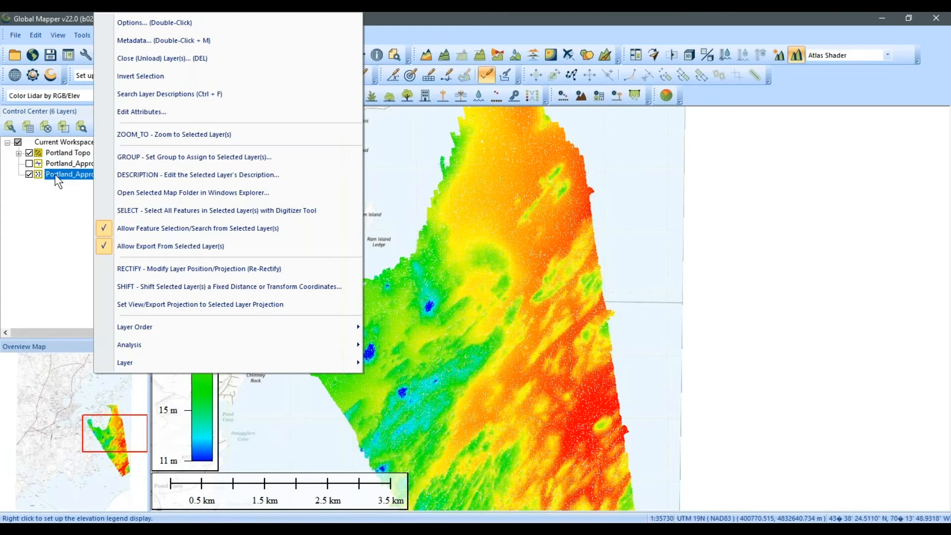
left_click(171, 28)
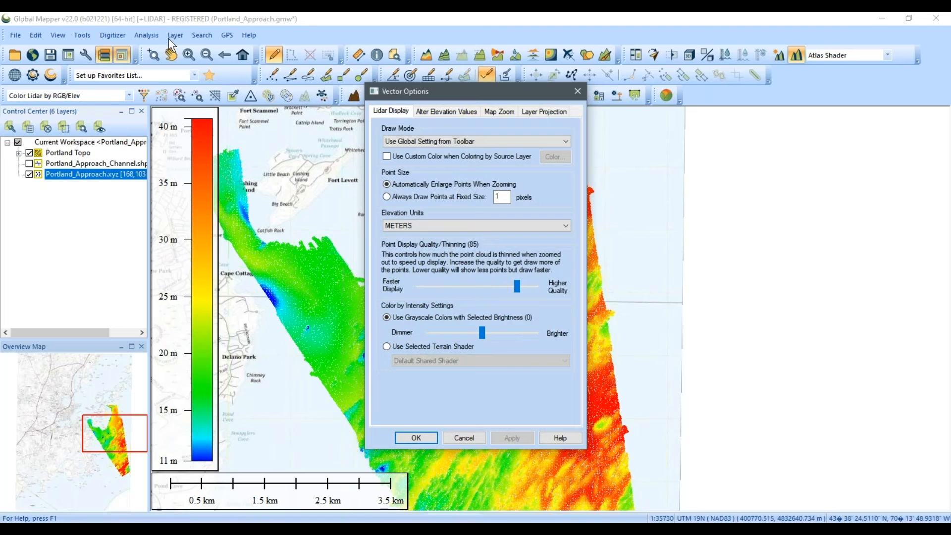
left_click(445, 110)
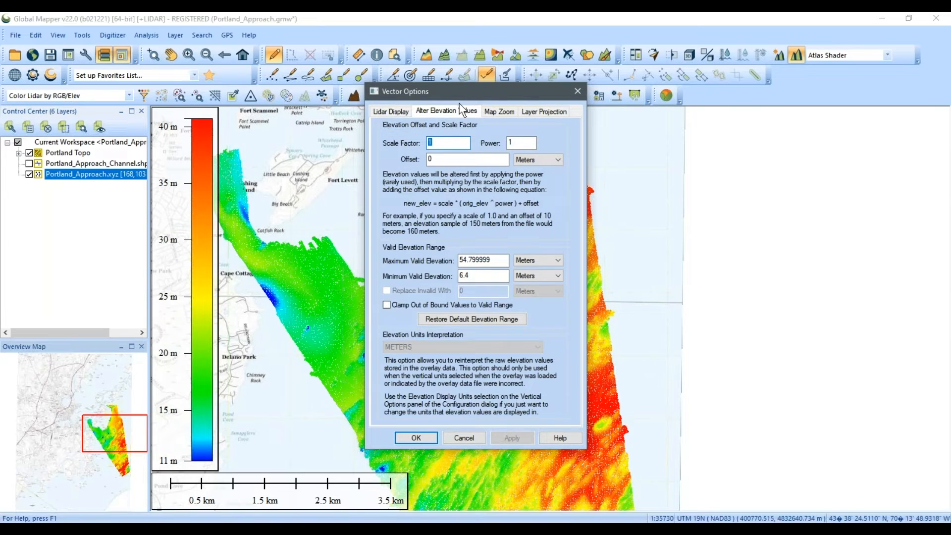
left_click(451, 143)
left_click_drag(451, 143, 406, 146)
type("-1")
left_click(427, 438)
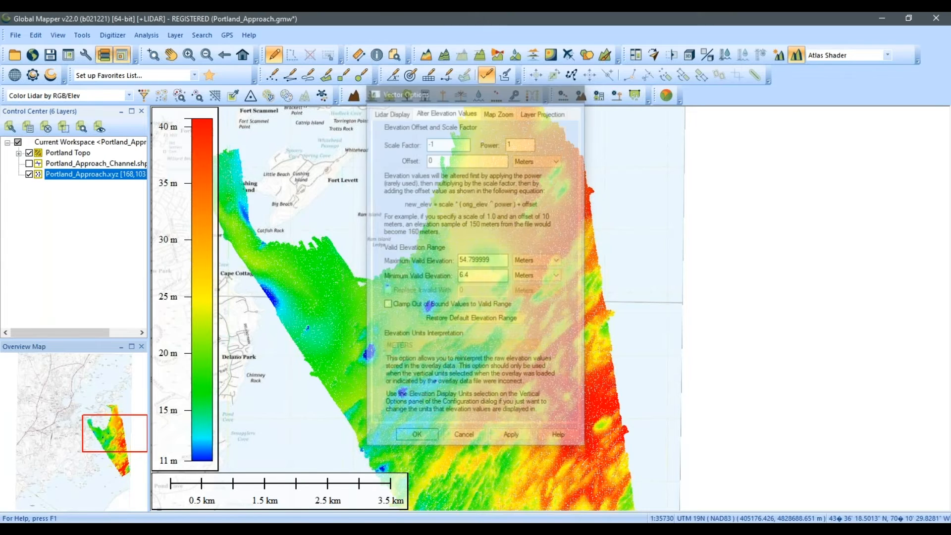
Step: Hide the Portland Topo layer group so only the sounding points are drawn on the map
scroll(404, 408, "down", 1)
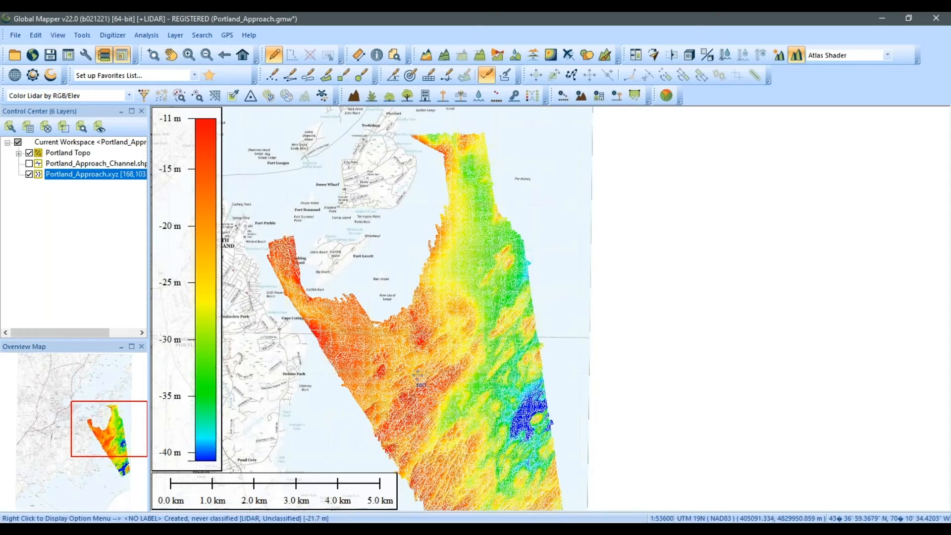
left_click_drag(435, 399, 450, 337)
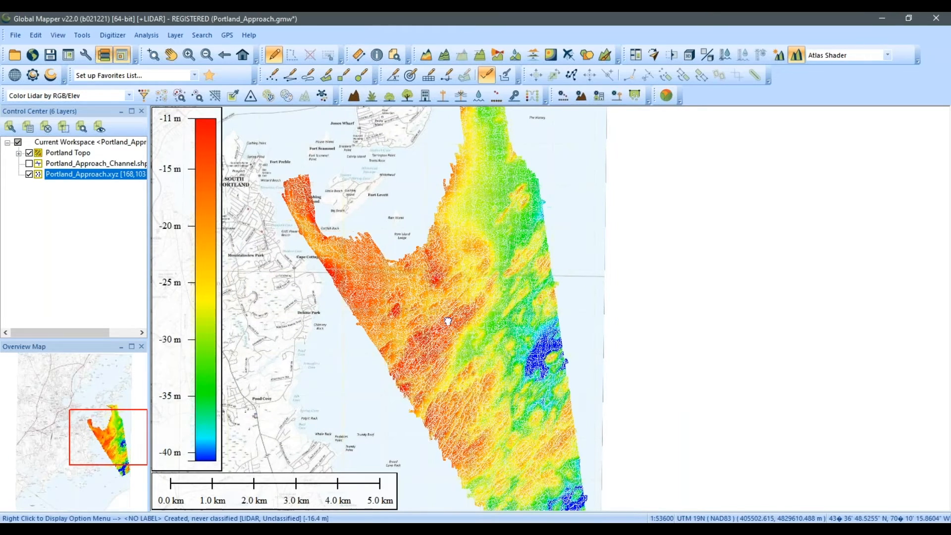
left_click_drag(447, 321, 446, 271)
left_click_drag(463, 315, 461, 300)
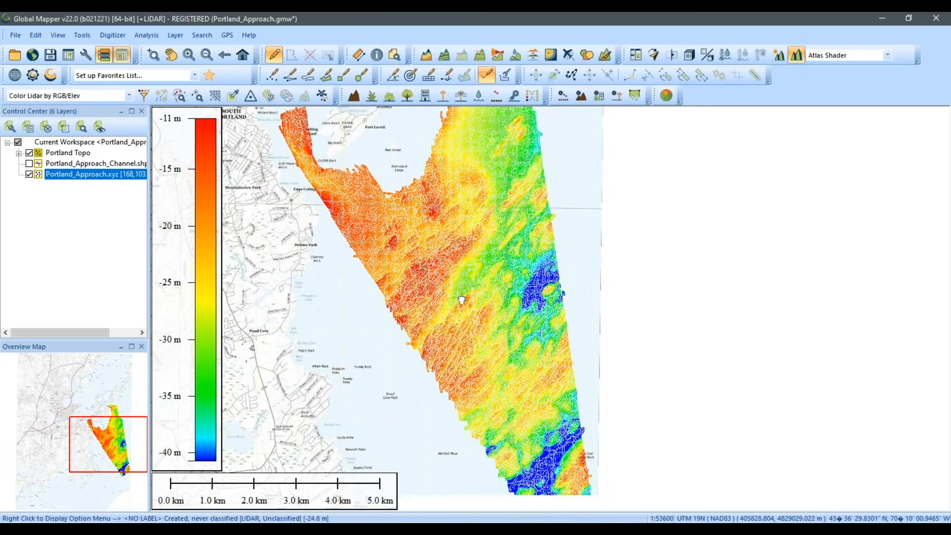
left_click(30, 152)
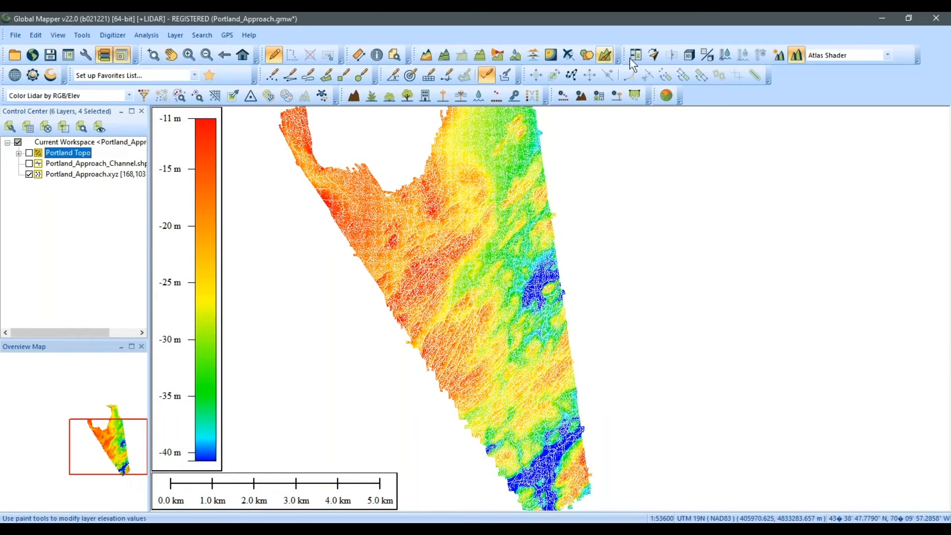
Step: Inspect the sounding point cloud's seafloor relief up close in the 3D viewer, and close the viewer
left_click(689, 55)
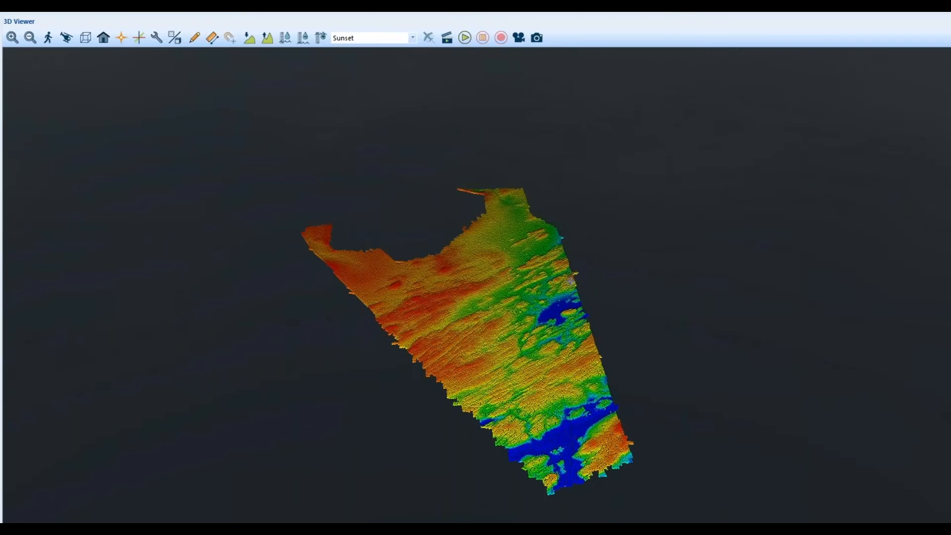
scroll(615, 391, "up", 5)
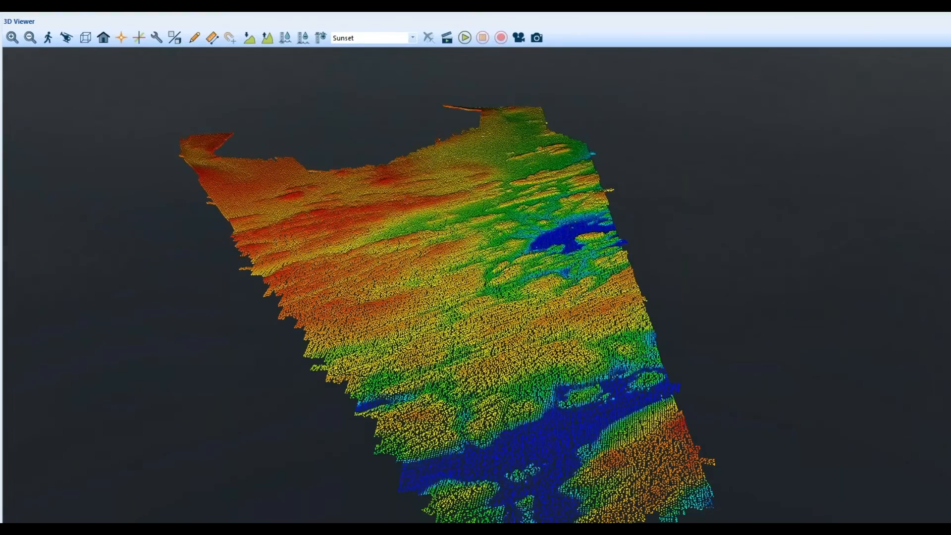
left_click(933, 21)
left_click_drag(415, 352, 756, 177)
scroll(628, 395, "up", 2)
left_click_drag(413, 217, 904, 17)
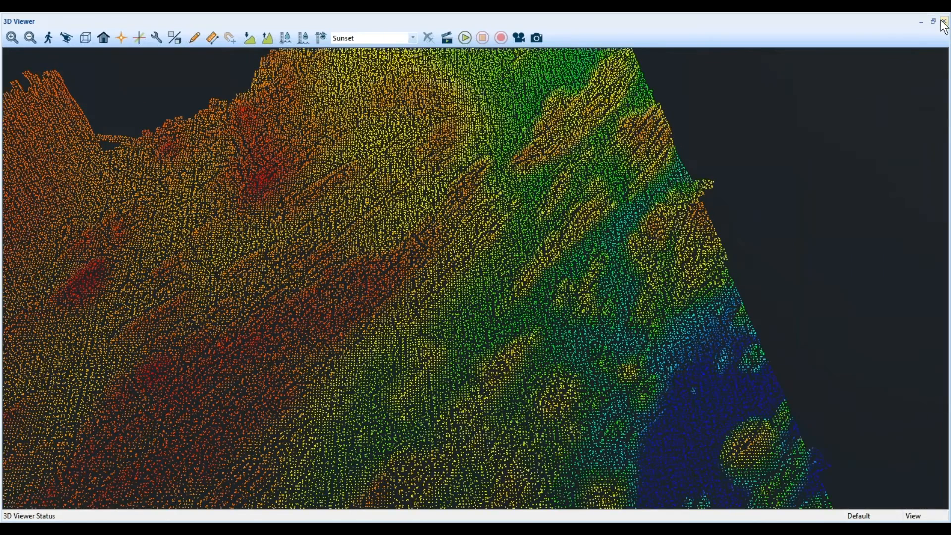
left_click(942, 22)
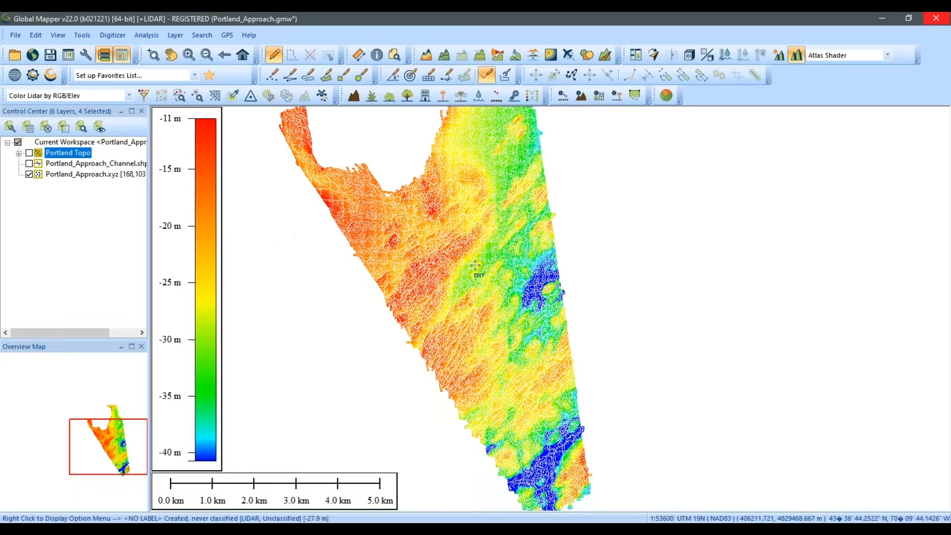
Step: Examine the sounding point cloud on the map, from its full extent down to the point spacing over the central ridges
scroll(475, 275, "down", 1)
left_click_drag(479, 275, 485, 289)
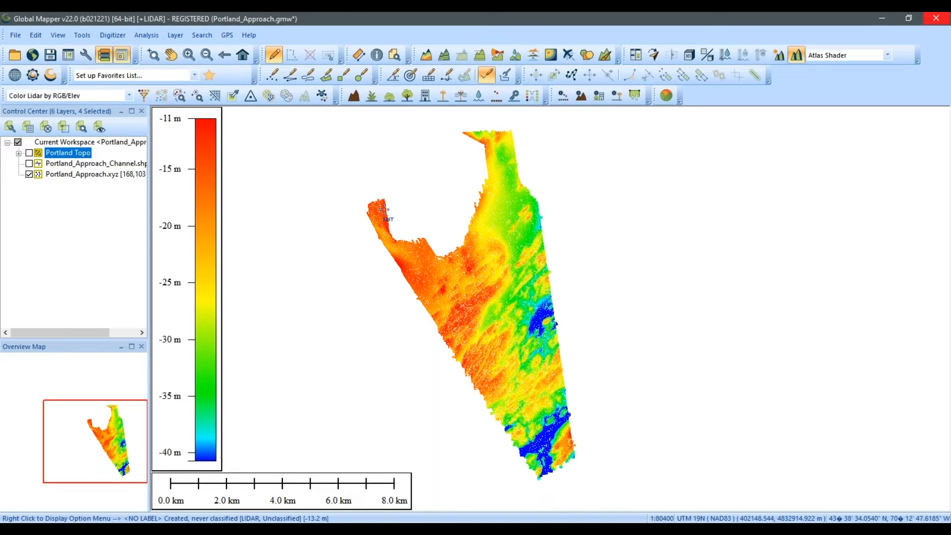
scroll(445, 265, "up", 1)
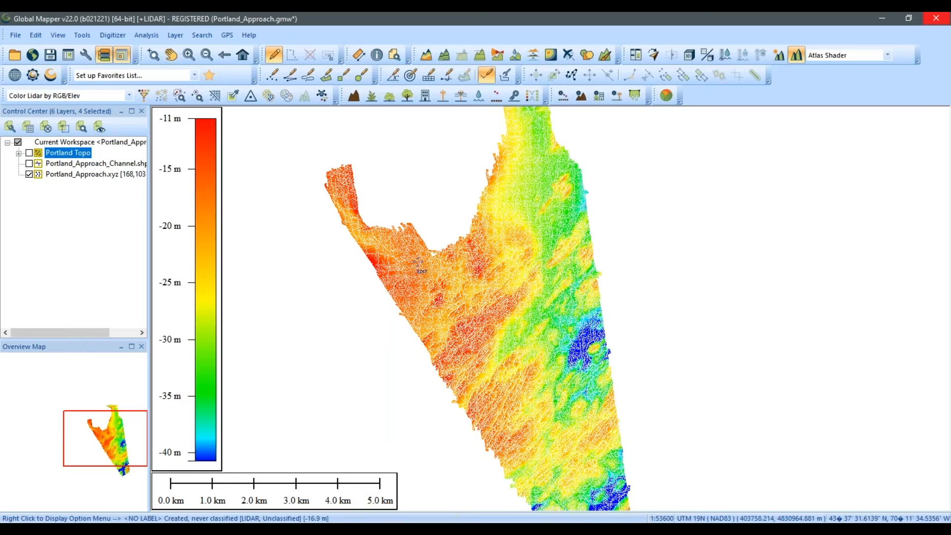
left_click_drag(528, 264, 532, 278)
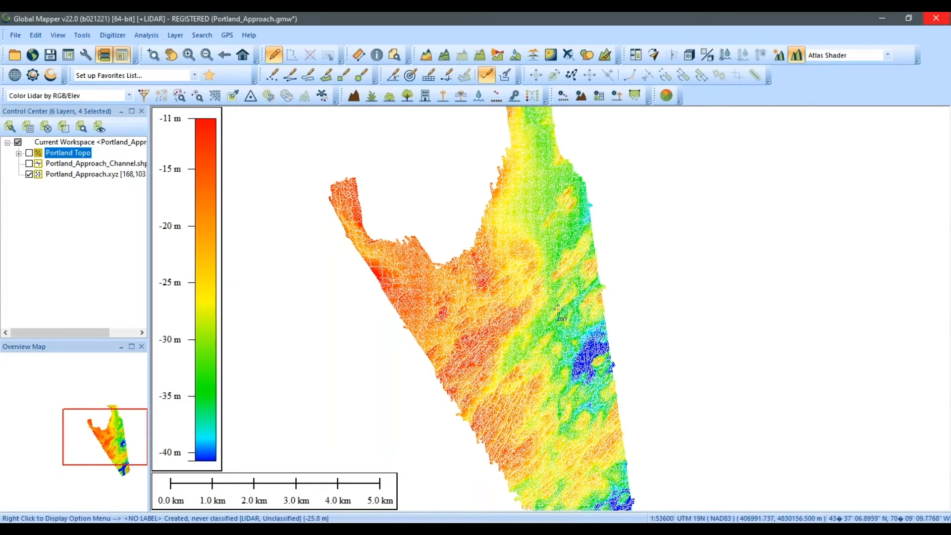
right_click(120, 175)
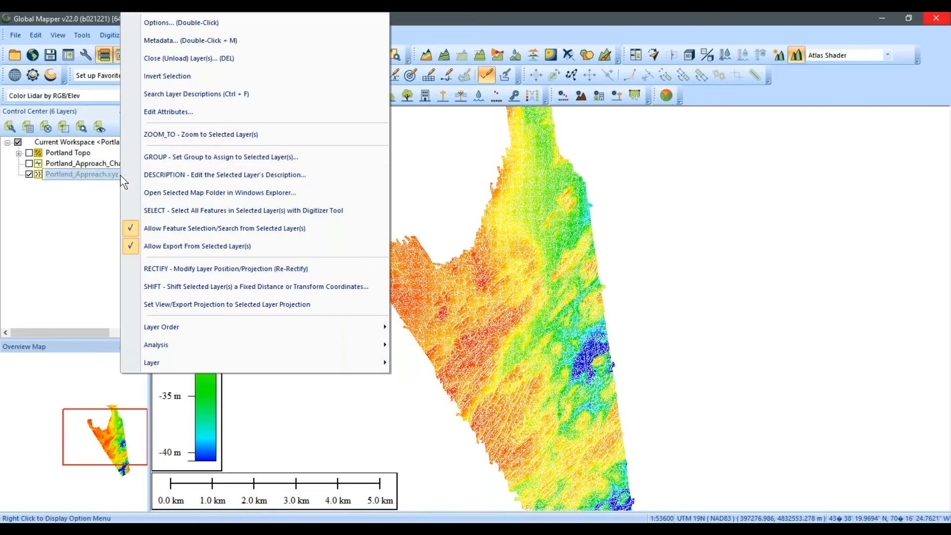
left_click(87, 213)
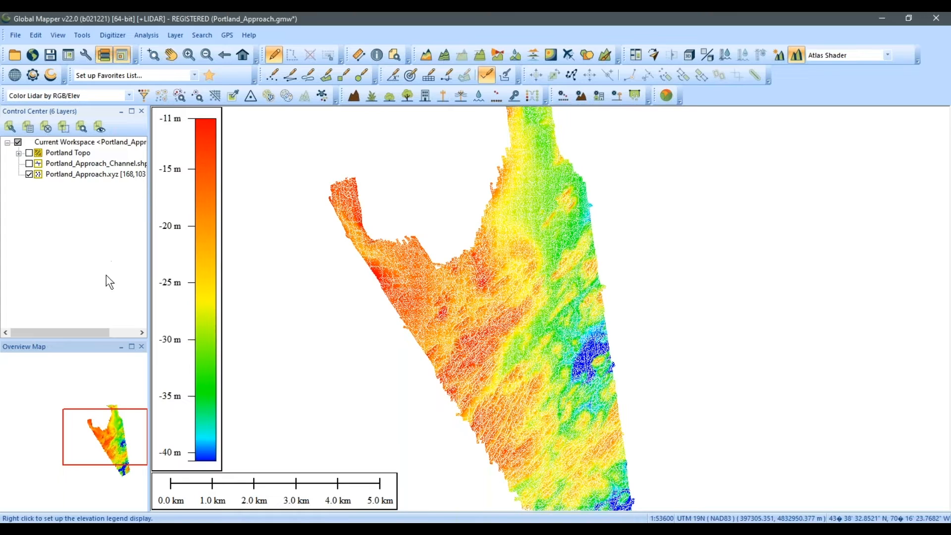
left_click_drag(104, 330, 112, 330)
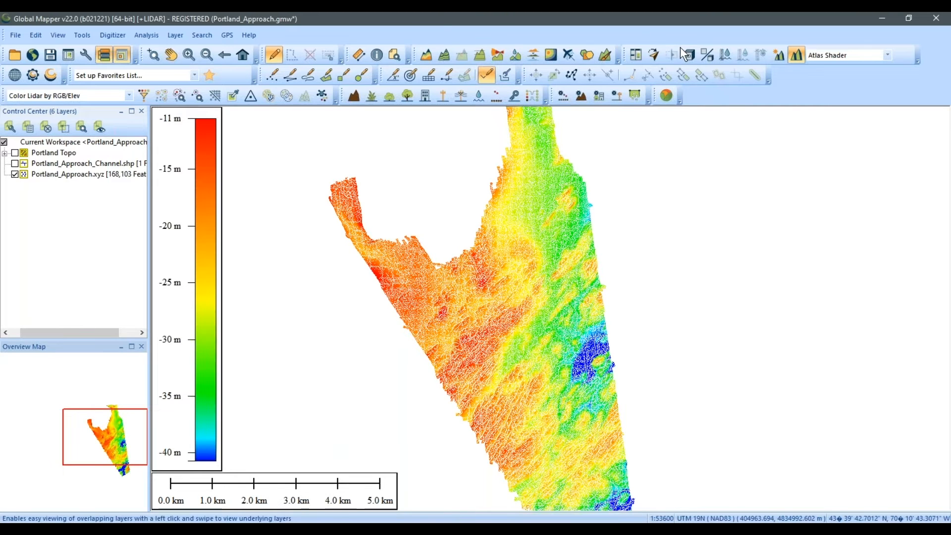
scroll(499, 269, "up", 3)
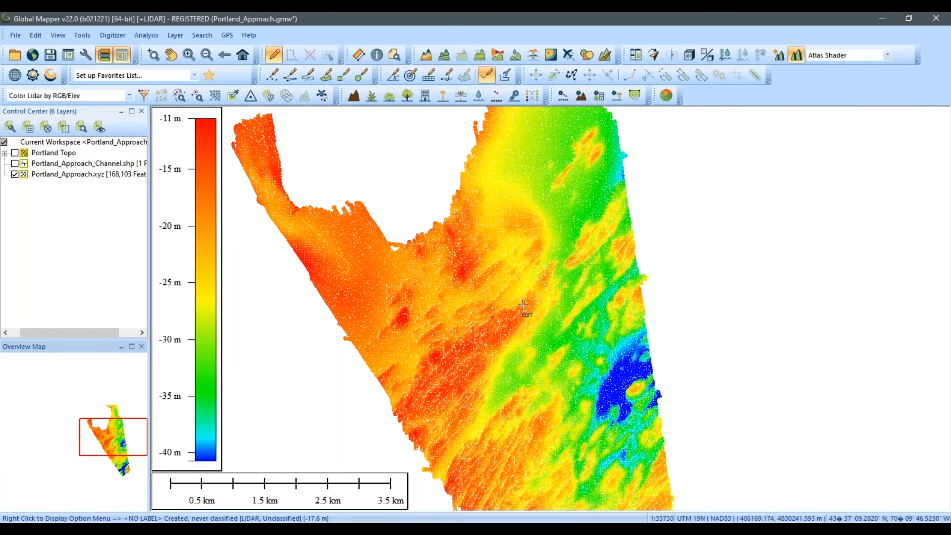
scroll(499, 269, "up", 1)
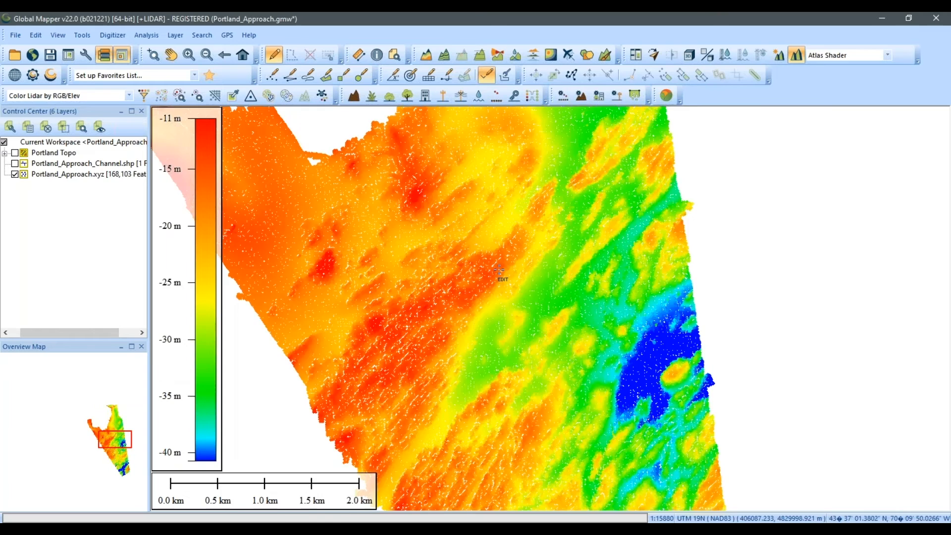
scroll(492, 271, "up", 1)
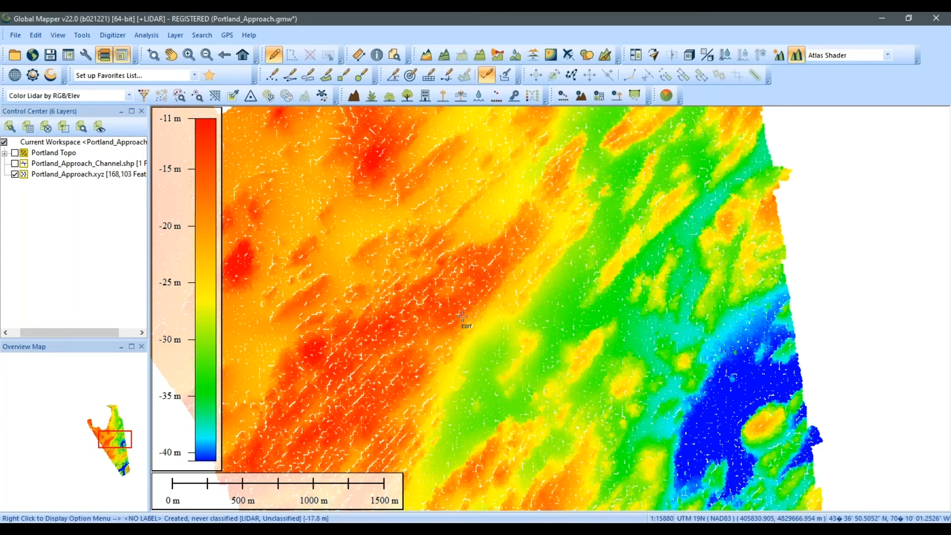
left_click_drag(406, 349, 421, 348)
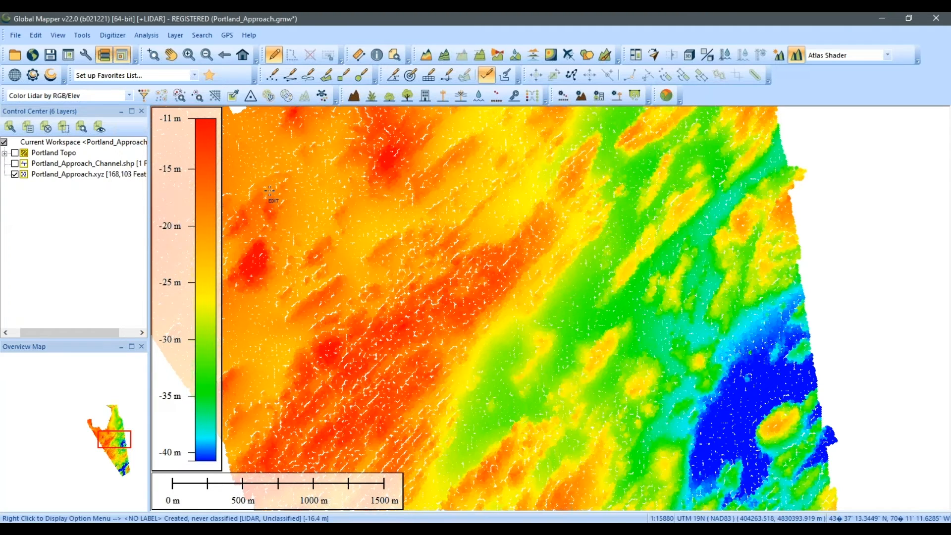
Step: Create an elevation grid from Portland_Approach.xyz with Binning (Minimum Value - DTM), automatic spacing multiple 1 and a "No Data" distance criteria of 25
left_click(425, 55)
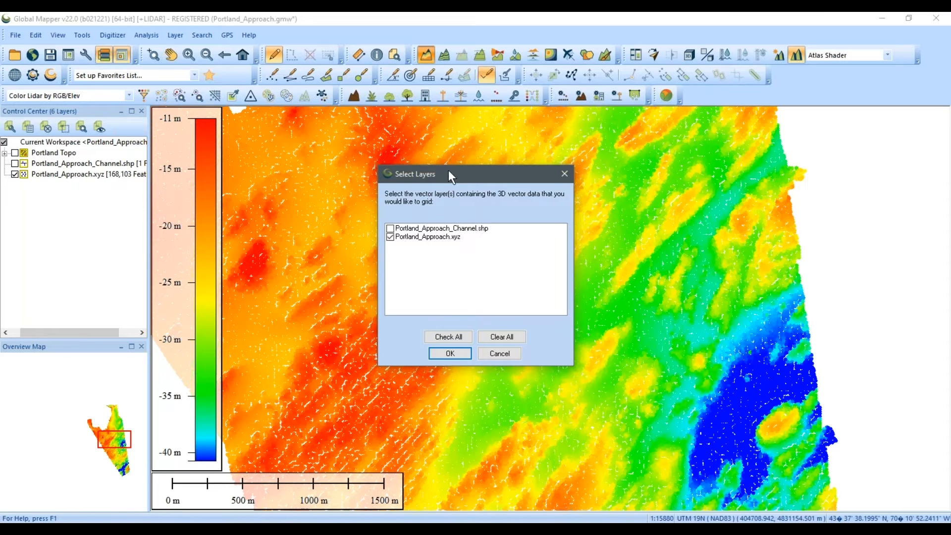
left_click(450, 353)
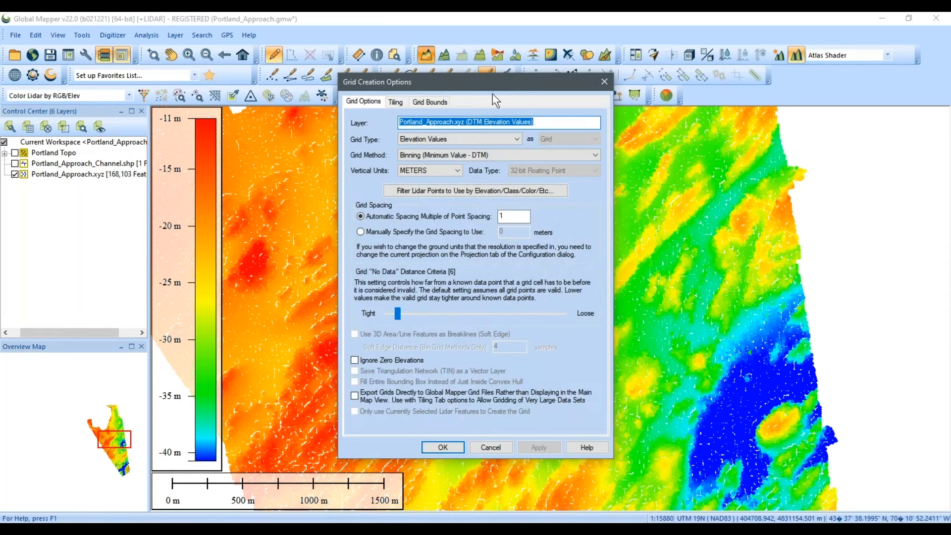
left_click_drag(492, 79, 479, 93)
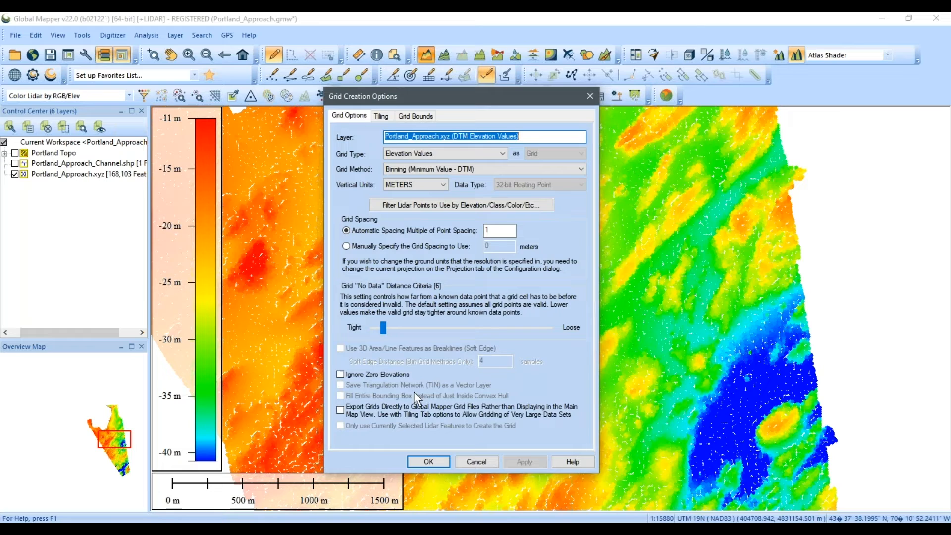
left_click(384, 326)
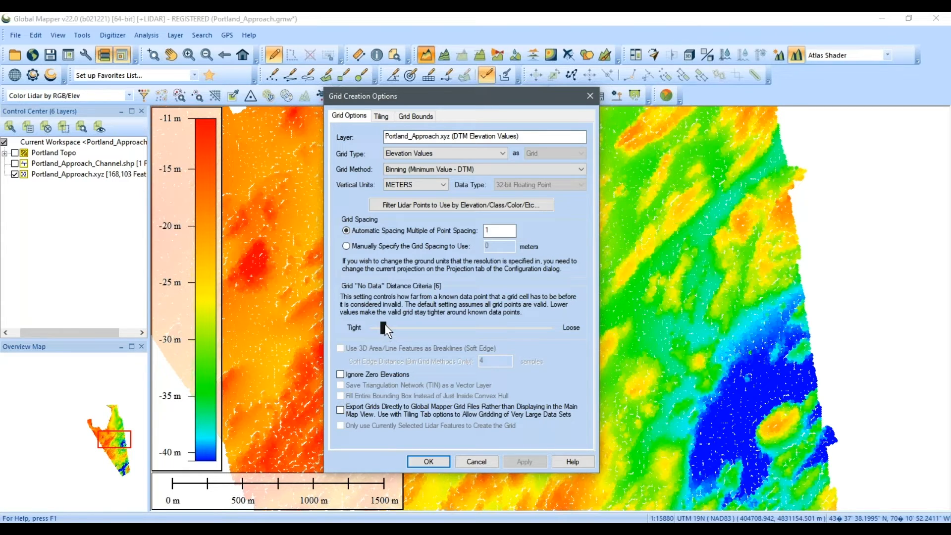
left_click_drag(385, 324, 410, 322)
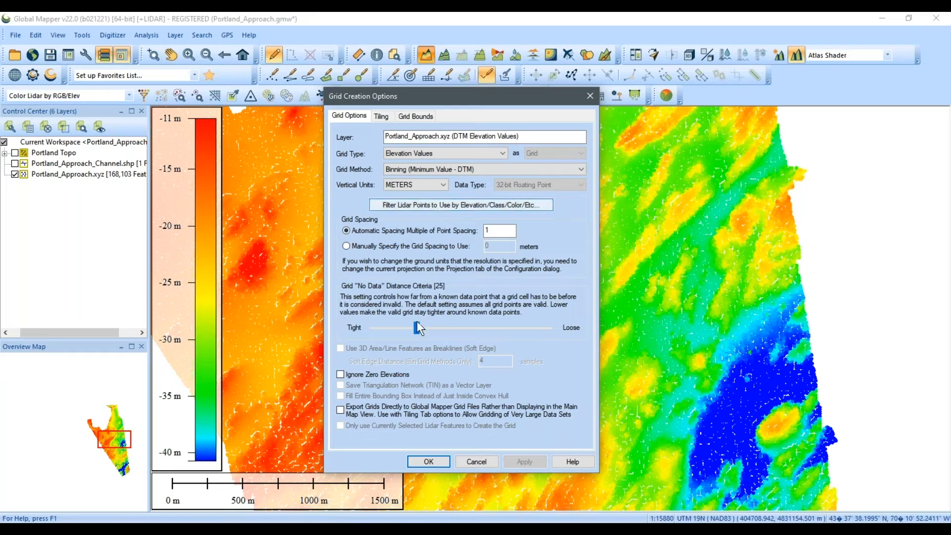
left_click_drag(417, 325, 552, 329)
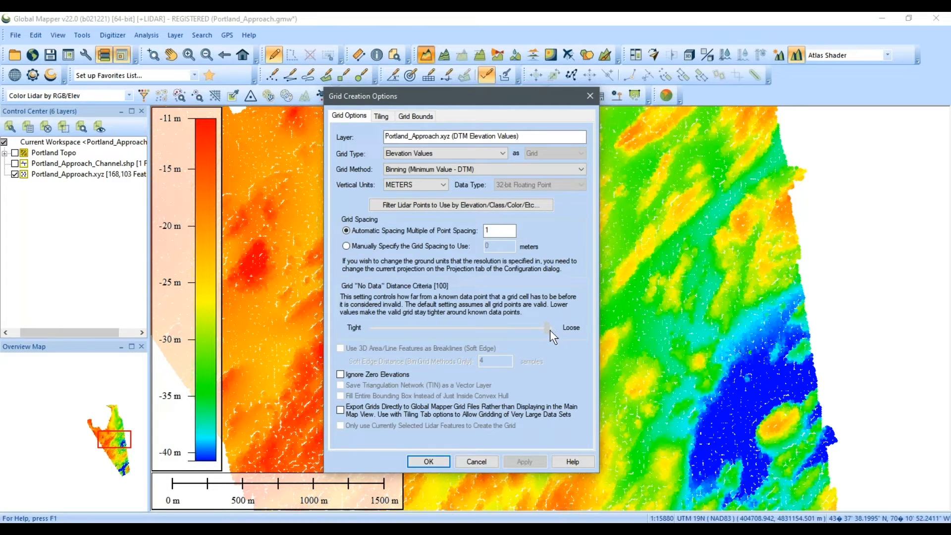
left_click_drag(548, 330, 460, 320)
left_click_drag(496, 102, 516, 103)
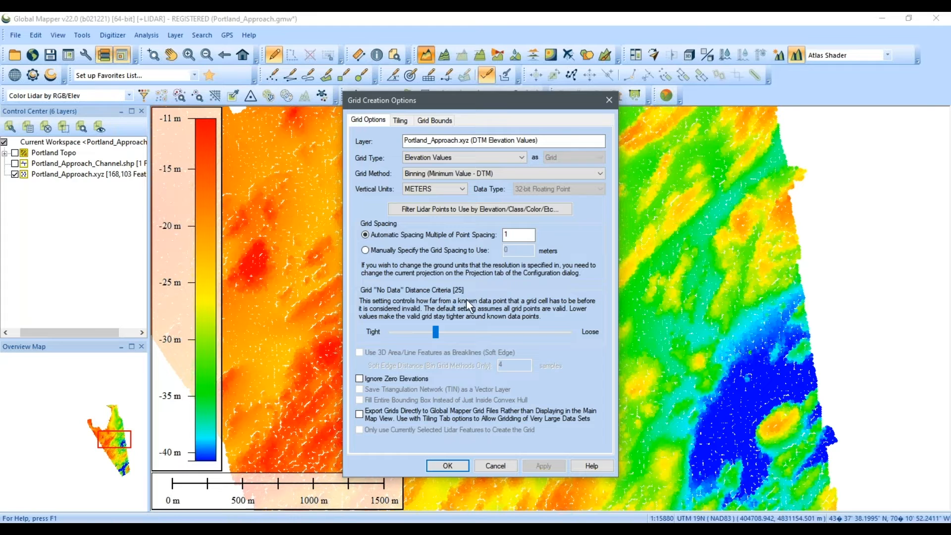
left_click(465, 465)
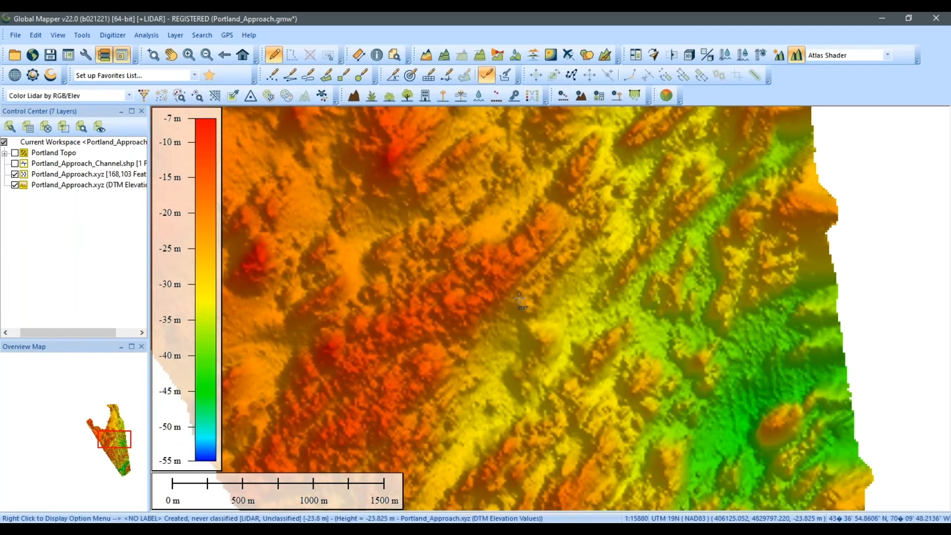
scroll(515, 308, "down", 3)
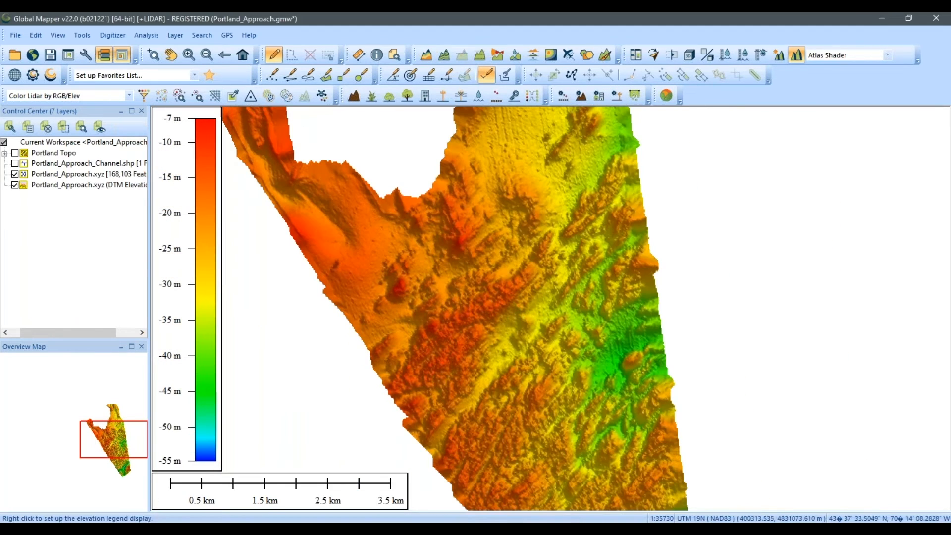
Step: Hide the Portland_Approach.xyz point layer, inspect the gridded terrain's ridges and deep areas in the 3D viewer, and close the viewer
left_click(15, 175)
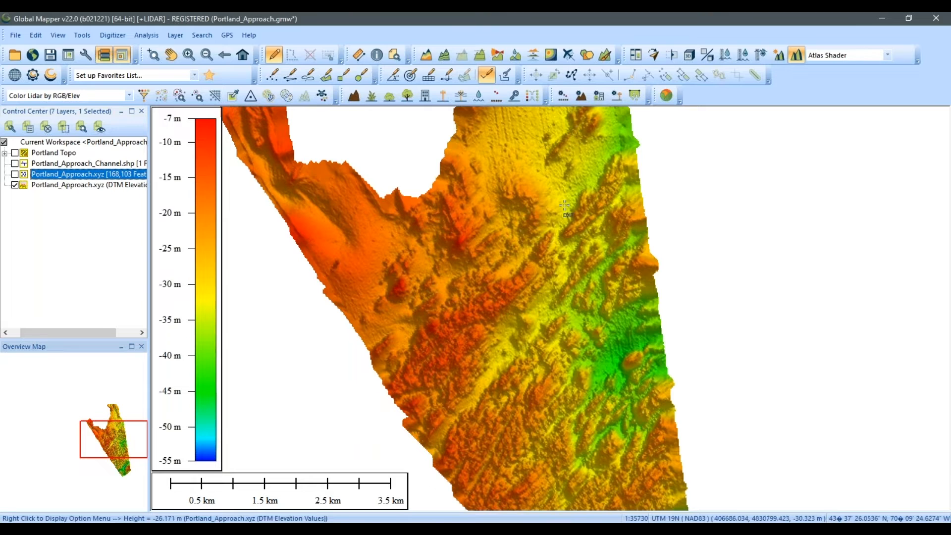
left_click(689, 55)
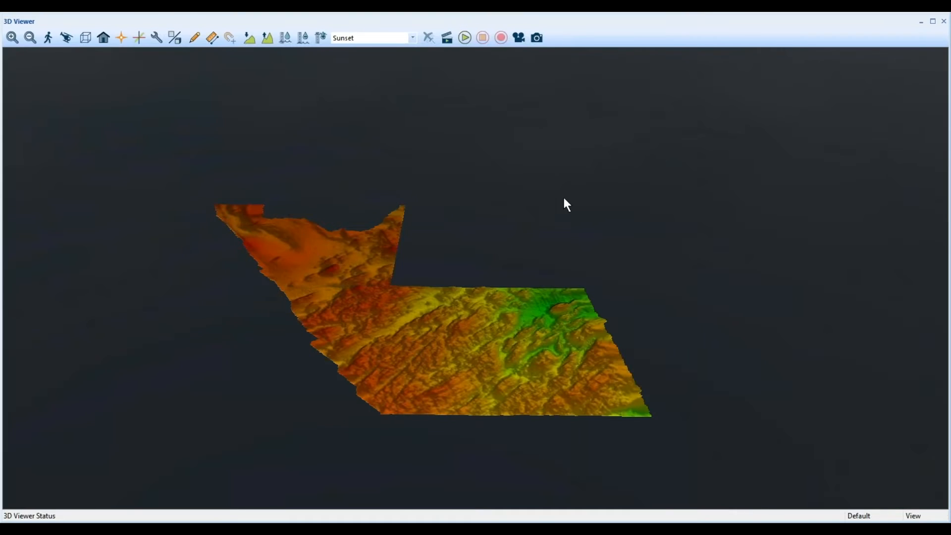
left_click_drag(535, 237, 515, 366)
scroll(523, 308, "up", 4)
left_click_drag(523, 308, 380, 214)
left_click_drag(349, 252, 578, 296)
scroll(546, 412, "up", 4)
left_click_drag(661, 265, 572, 291)
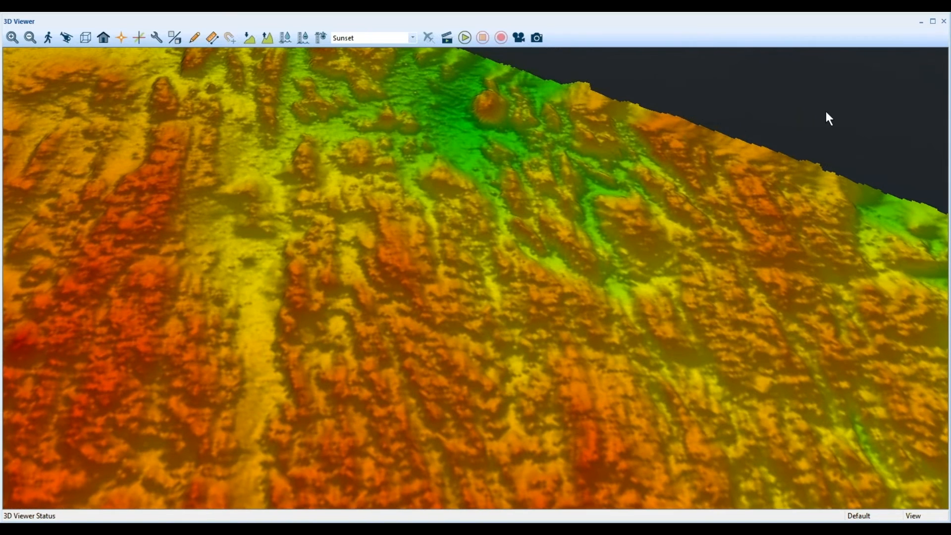
left_click(943, 21)
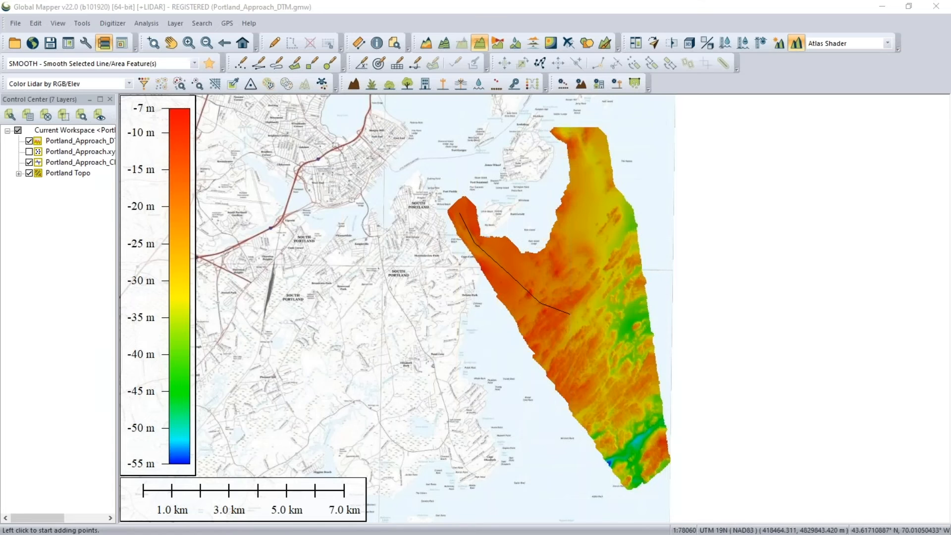
Step: Hide the Portland_Approach_Channel.shp and Portland Topo layers so only the DTM terrain is drawn on the map
scroll(541, 291, "up", 3)
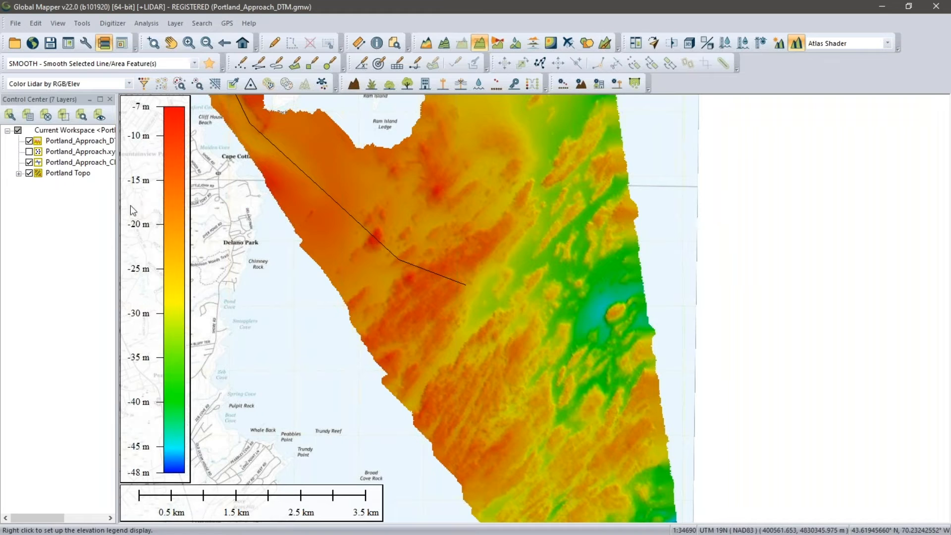
left_click(29, 161)
left_click(29, 173)
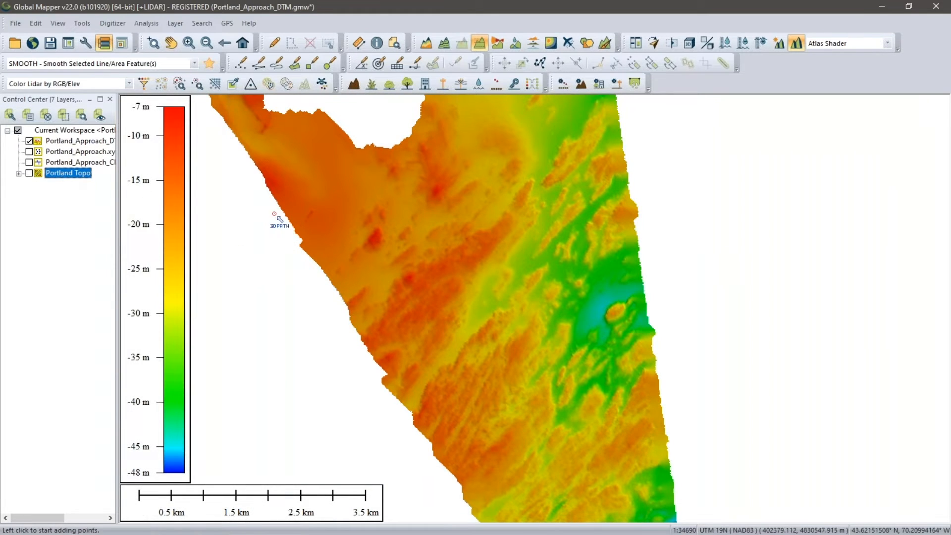
scroll(385, 245, "down", 1)
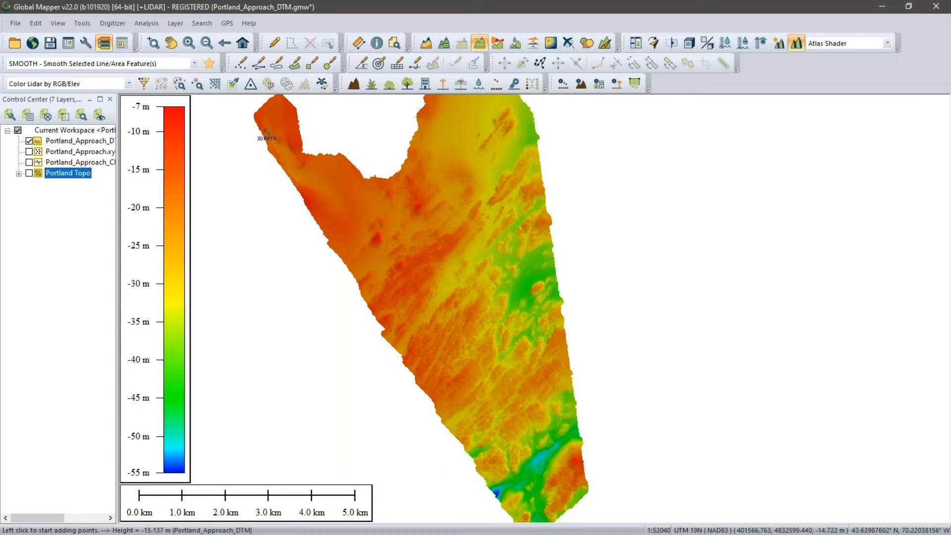
left_click(29, 162)
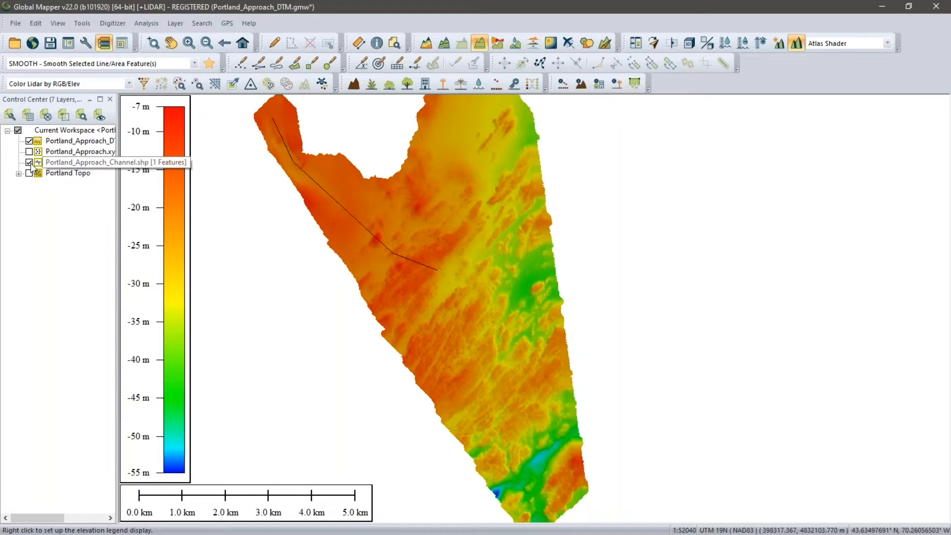
left_click(30, 162)
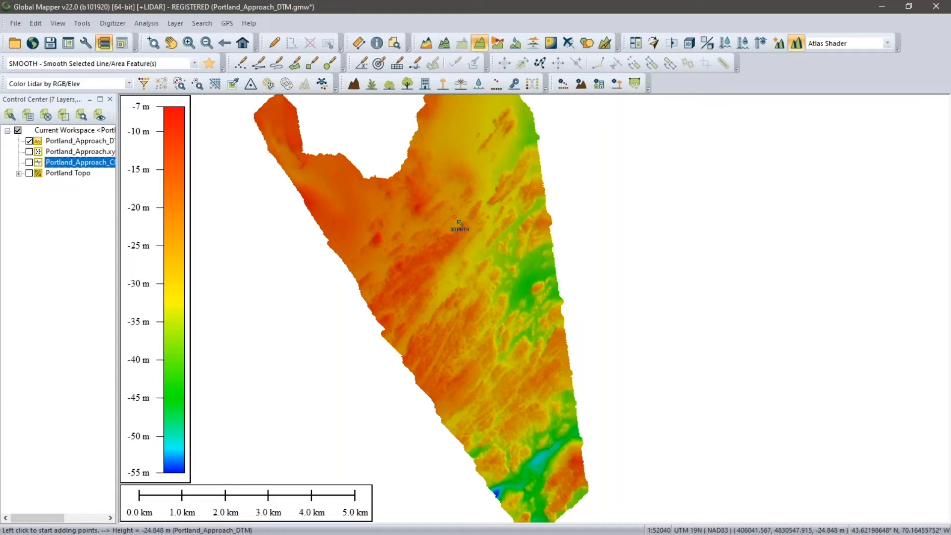
Step: Generate contours from the DTM at a 2 m interval, discarding closed contour lines shorter than 20 m, and examine them with the local peak markers
left_click_drag(455, 247, 457, 263)
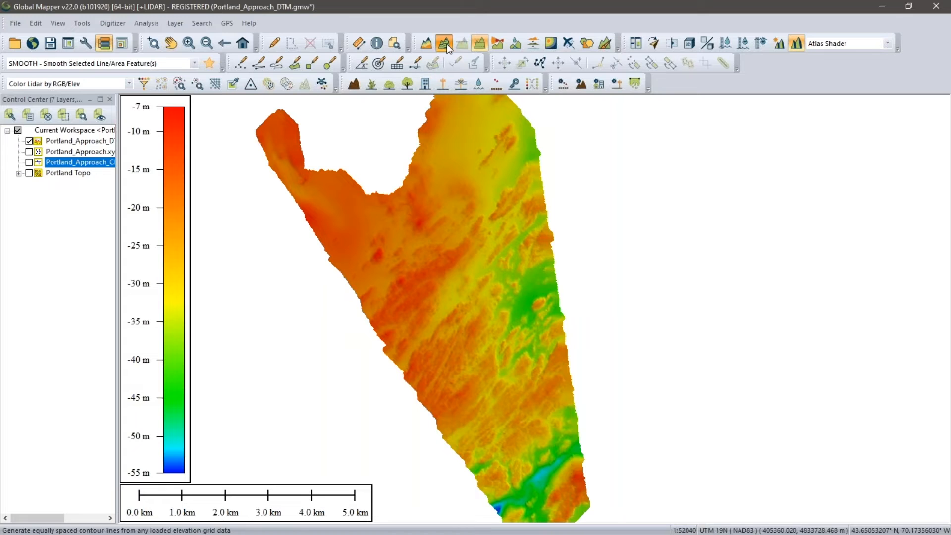
left_click(446, 47)
left_click_drag(448, 63, 723, 76)
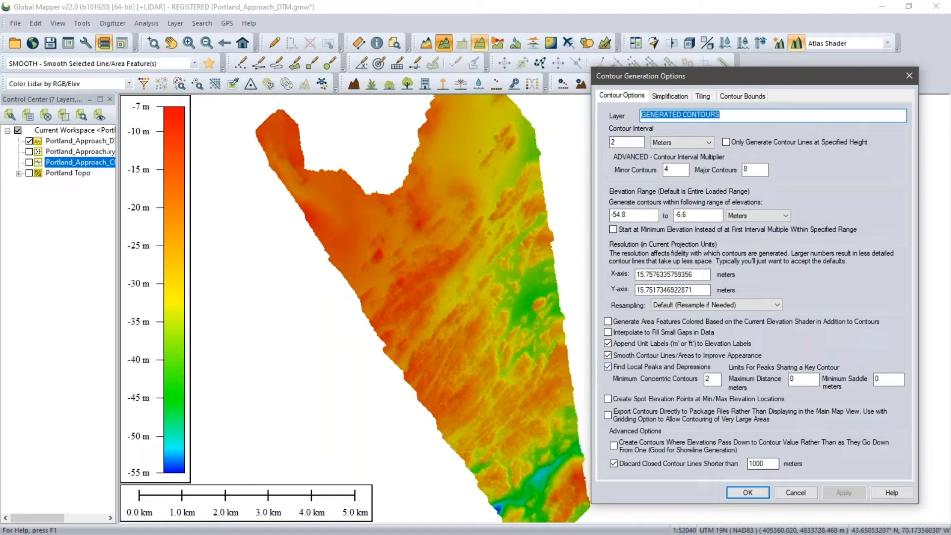
double_click(755, 463)
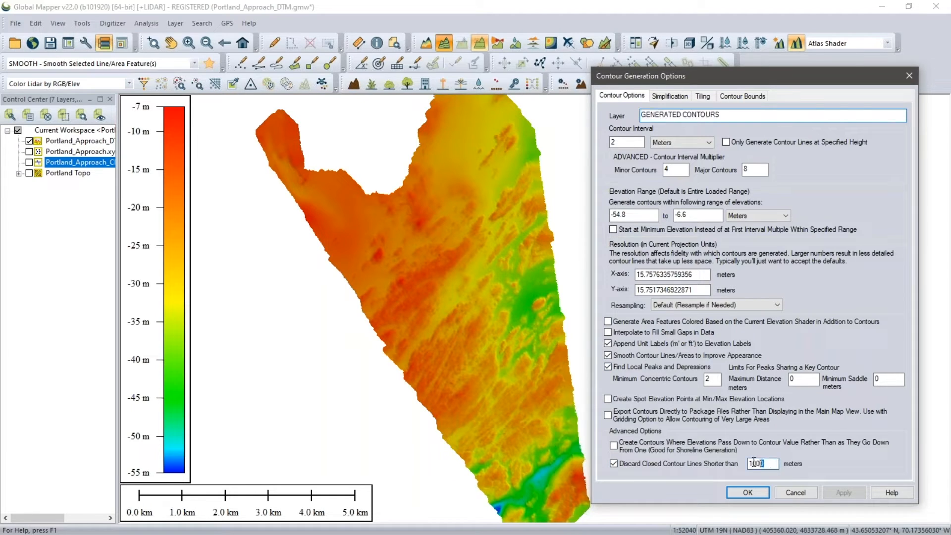
type("20")
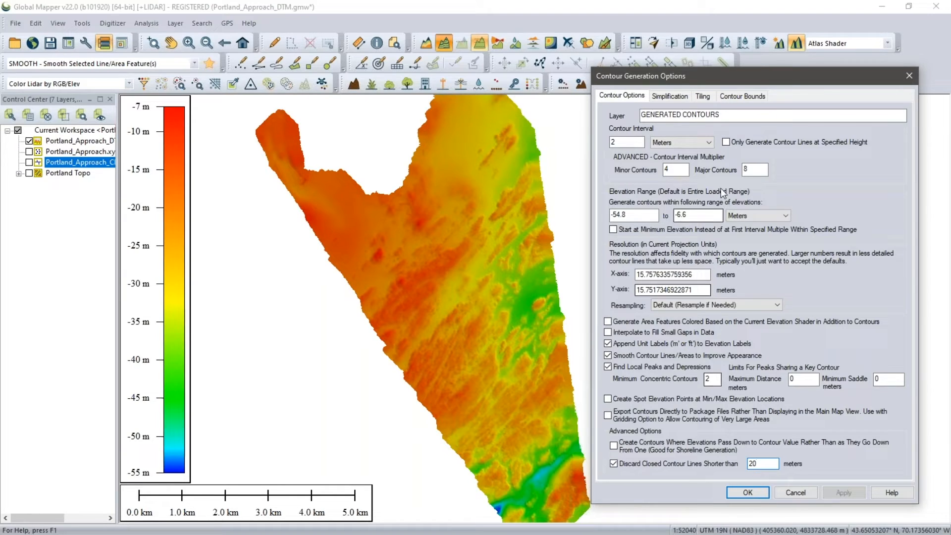
left_click(748, 492)
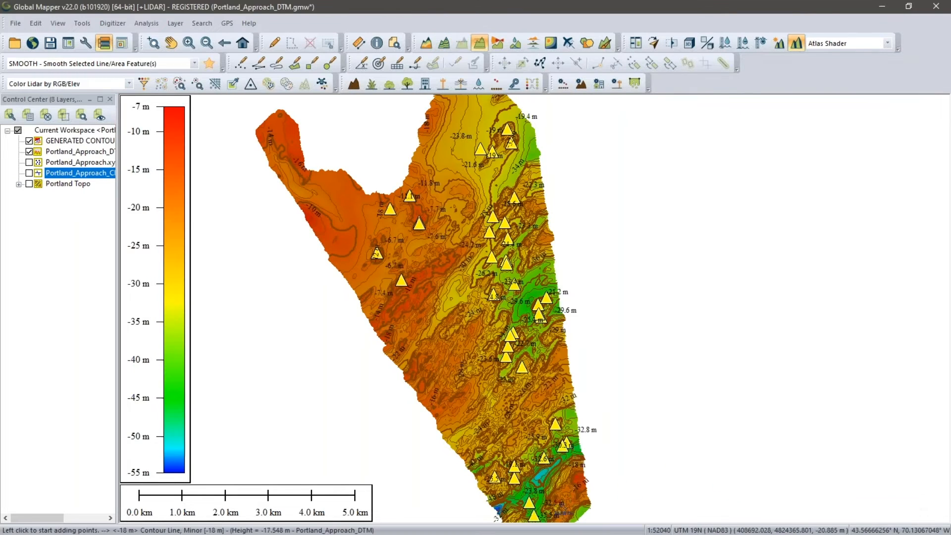
scroll(490, 262, "up", 2)
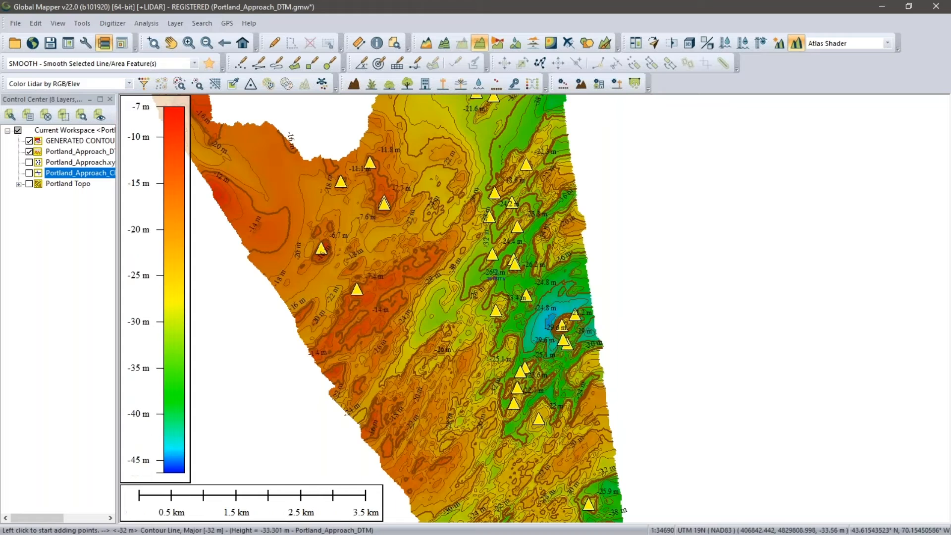
left_click_drag(389, 205, 429, 240)
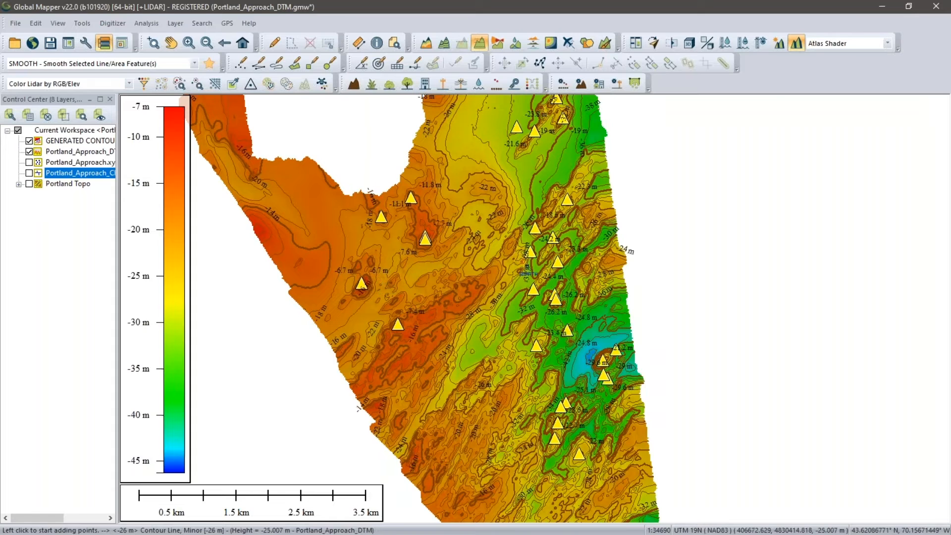
scroll(528, 268, "up", 1)
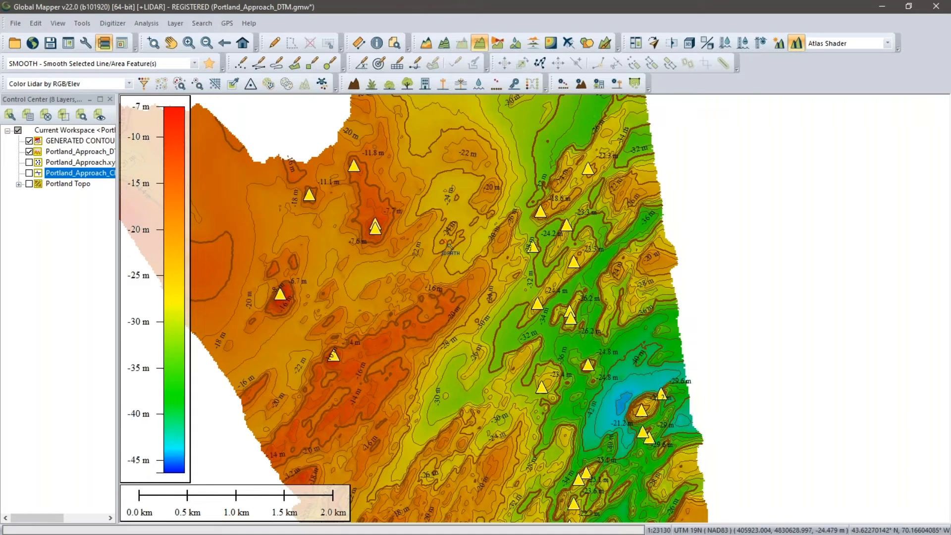
scroll(479, 244, "up", 1)
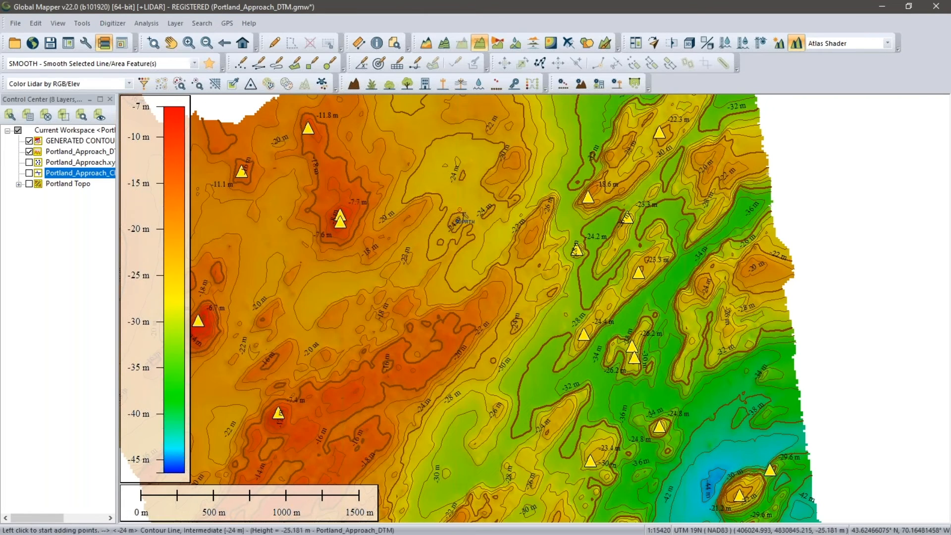
scroll(470, 215, "down", 1)
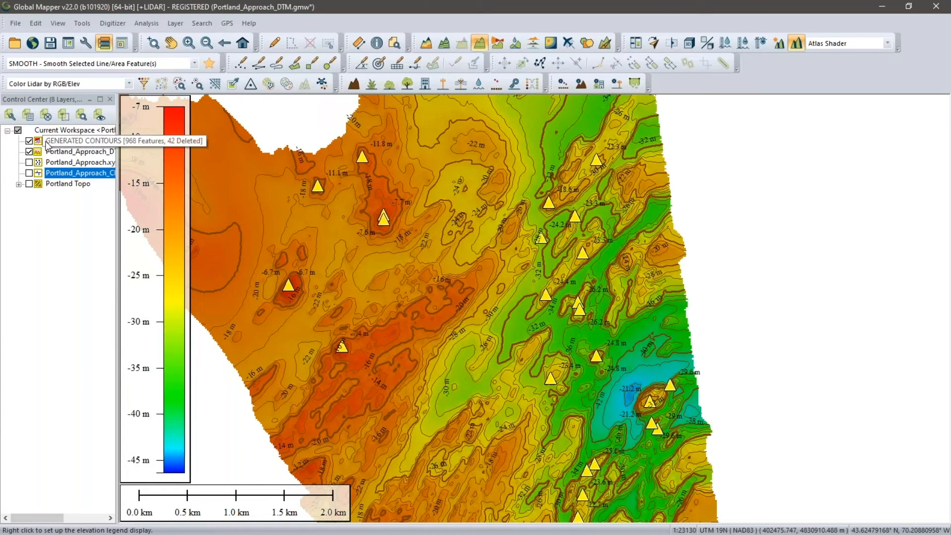
left_click(30, 143)
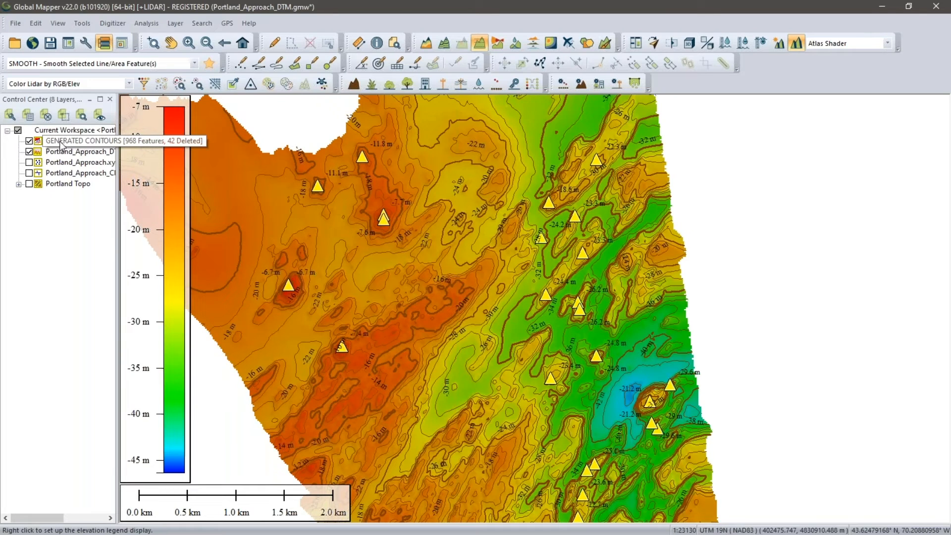
right_click(61, 143)
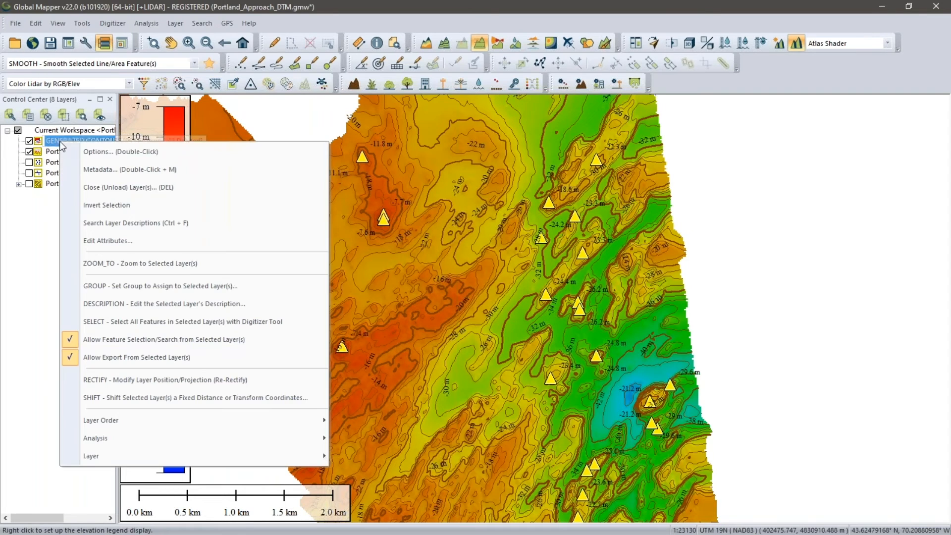
left_click(134, 287)
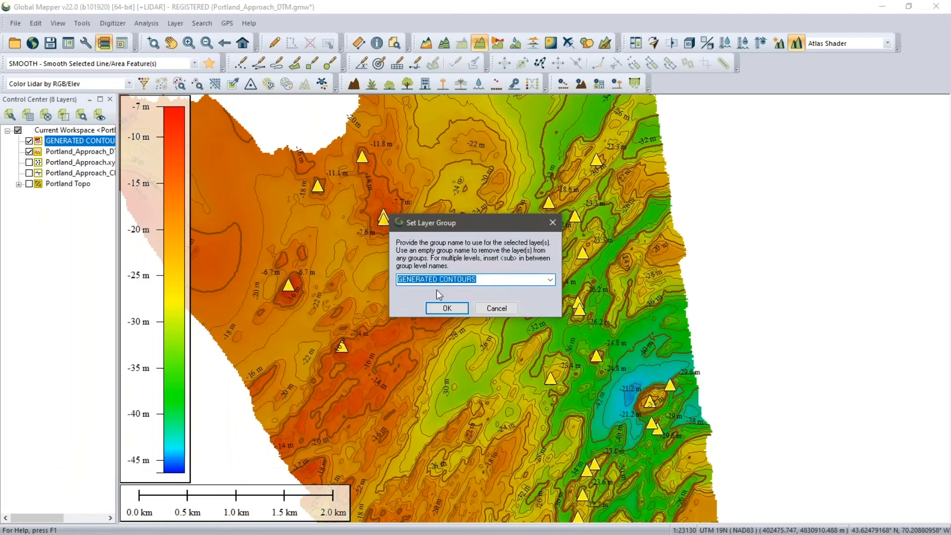
left_click(550, 280)
left_click(550, 280)
left_click(497, 305)
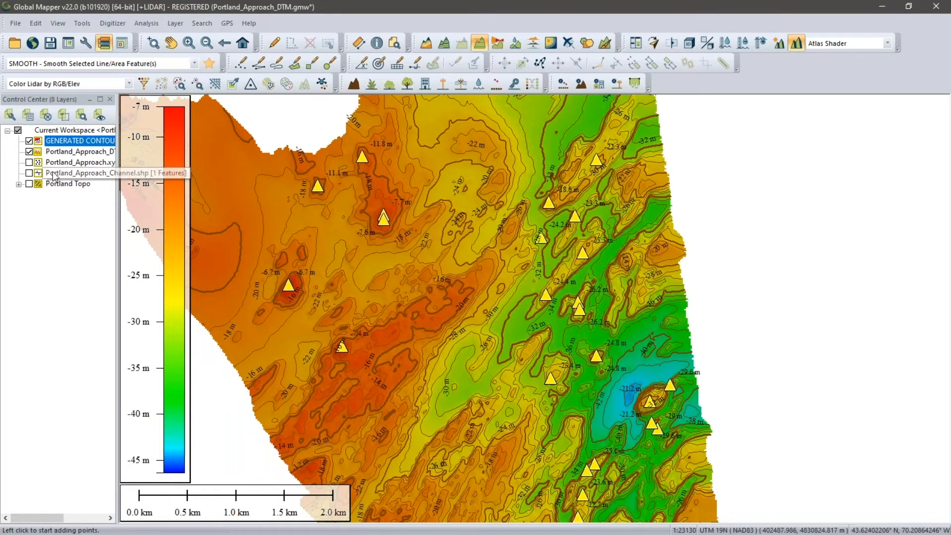
Step: Split the GENERATED CONTOURS layer into sublayers by feature description, keeping the original layer name at the start of their names
right_click(63, 142)
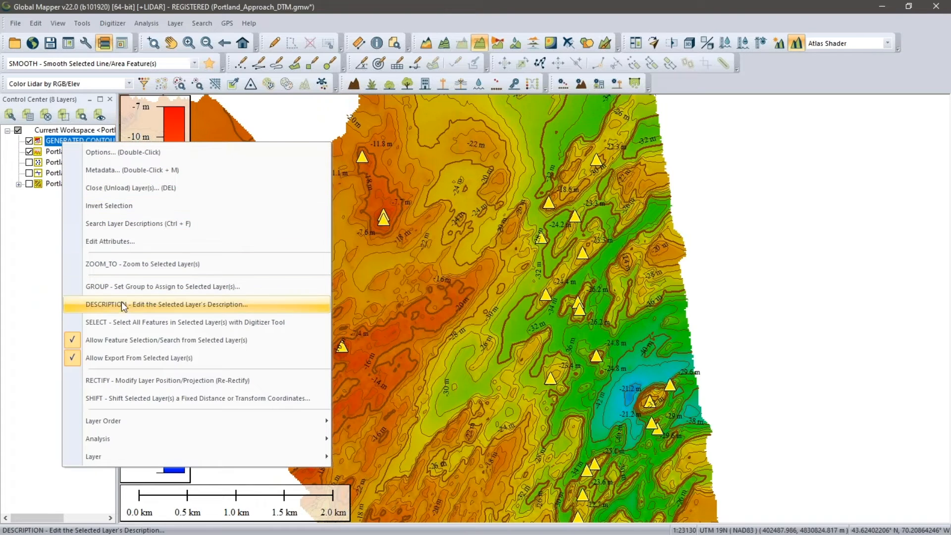
mouse_move(159, 454)
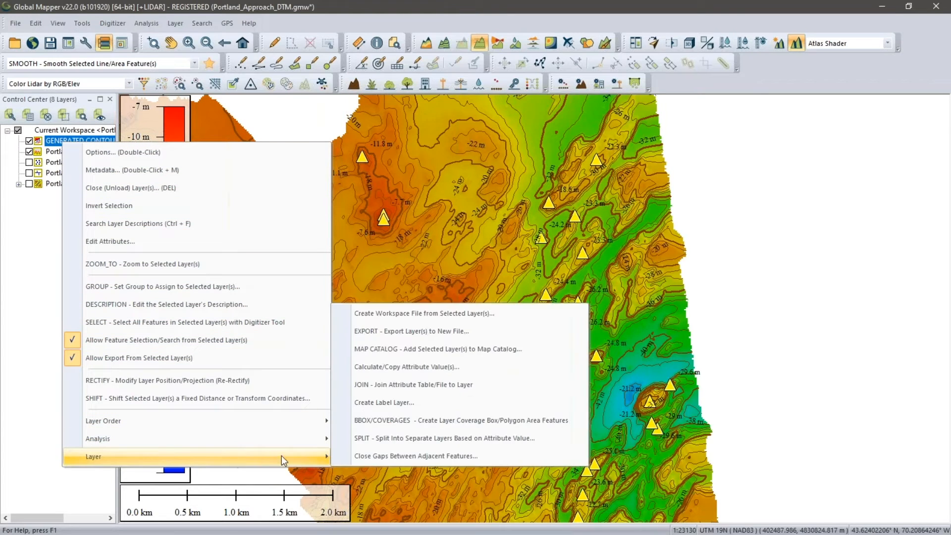
left_click(381, 441)
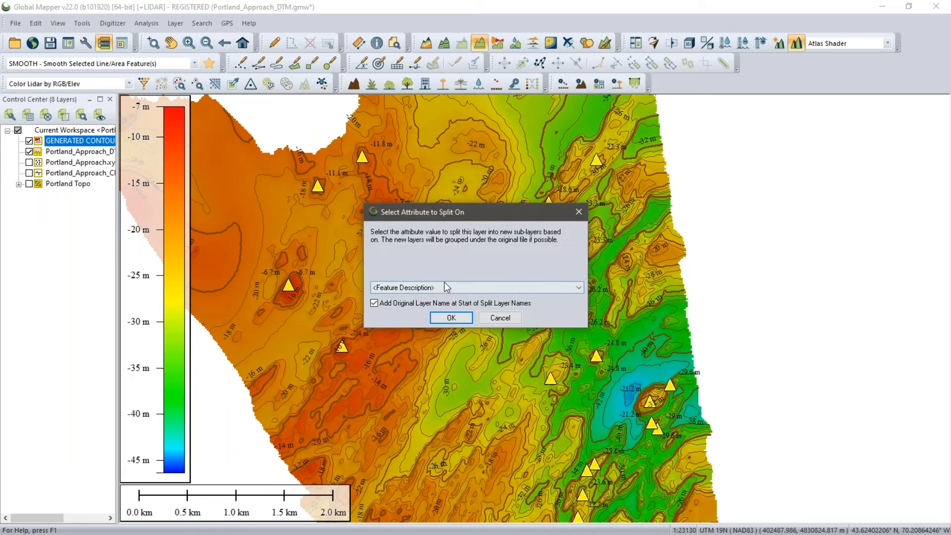
left_click(448, 318)
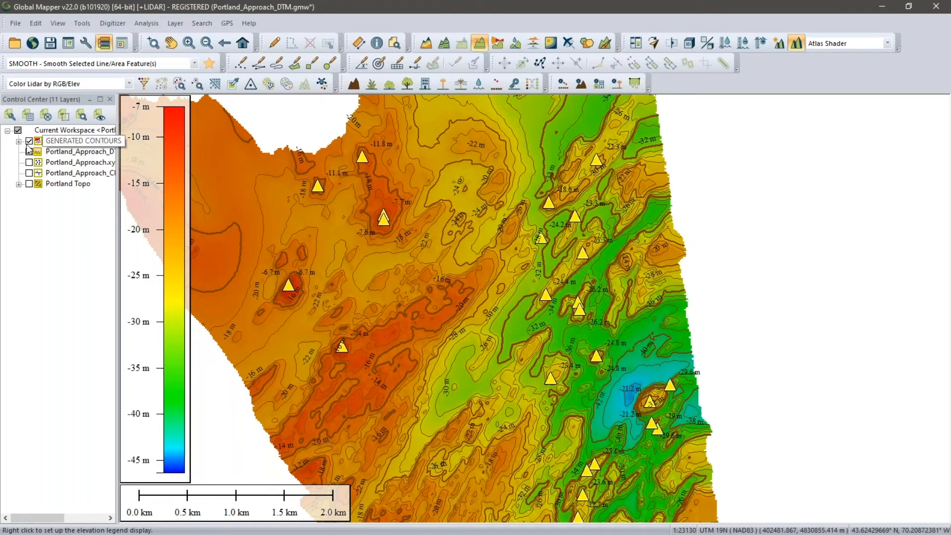
Step: Hide the three contour line sublayers so only the Maximum Elevation Location points are drawn over the terrain
left_click(19, 141)
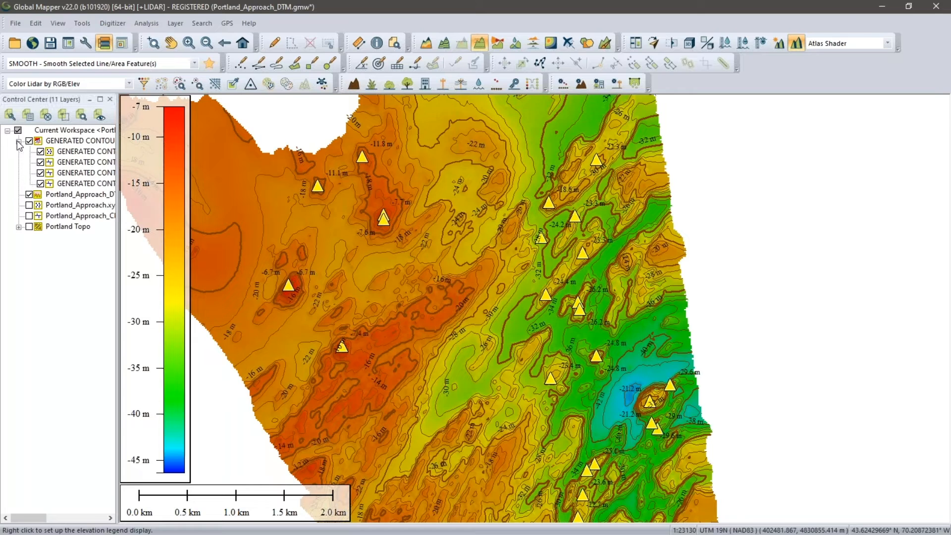
left_click(41, 162)
left_click(40, 173)
left_click(41, 183)
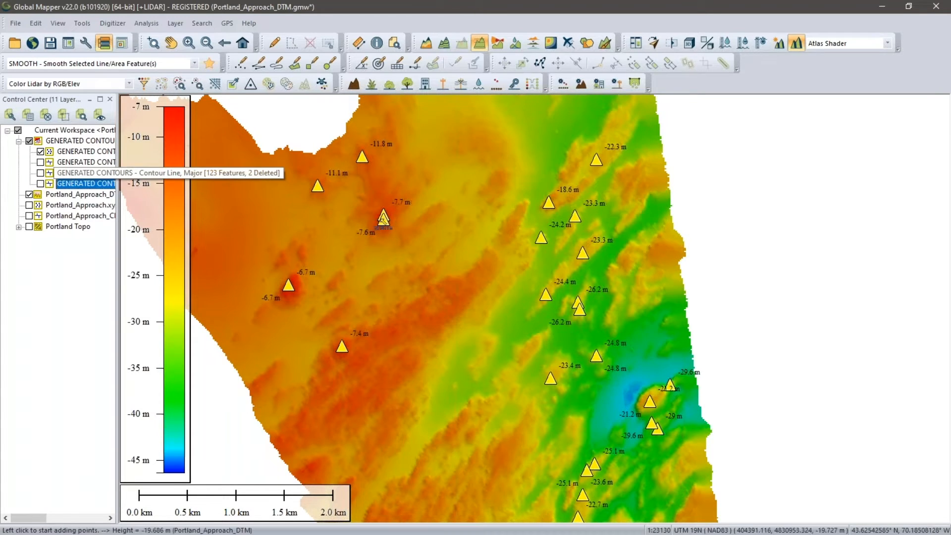
scroll(596, 316, "up", 1)
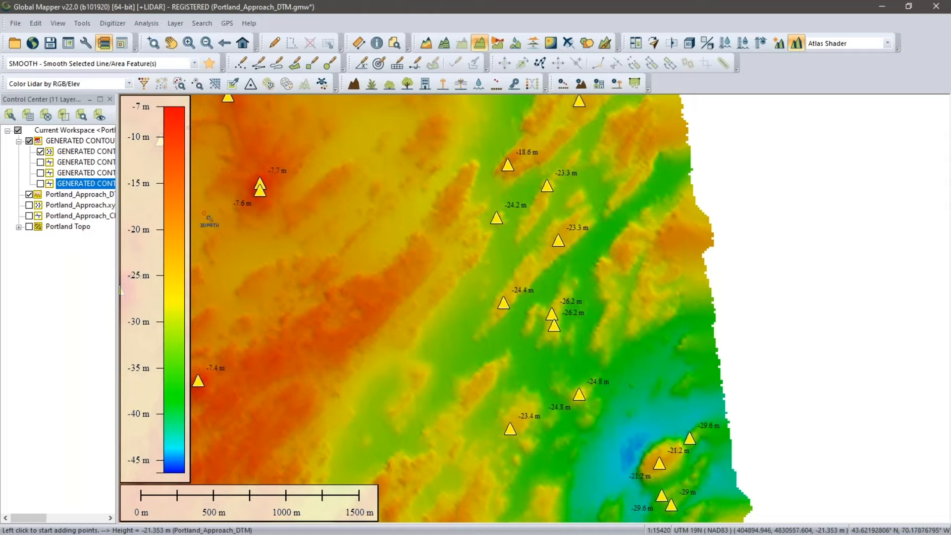
Step: Hide the whole GENERATED CONTOURS group and show the Portland_Approach_Channel.shp line over the terrain
left_click(29, 141)
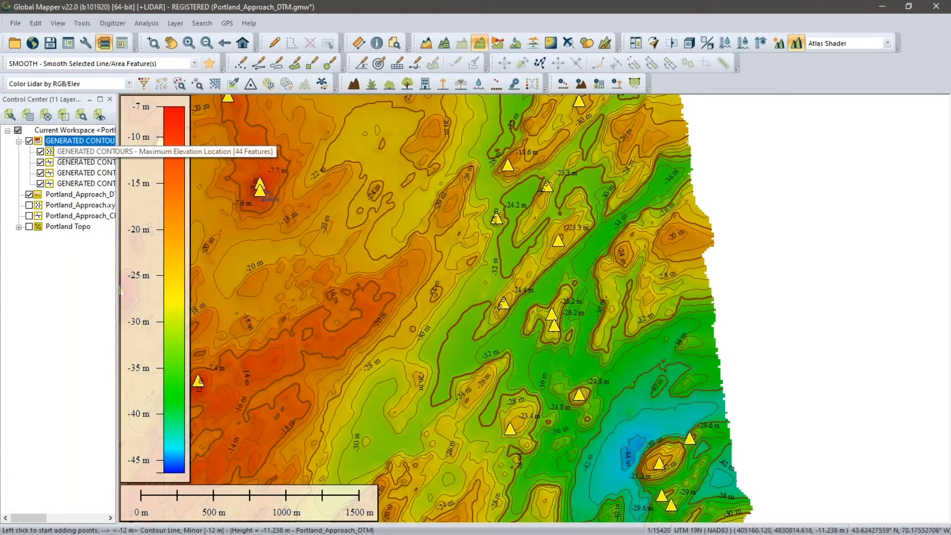
left_click(29, 142)
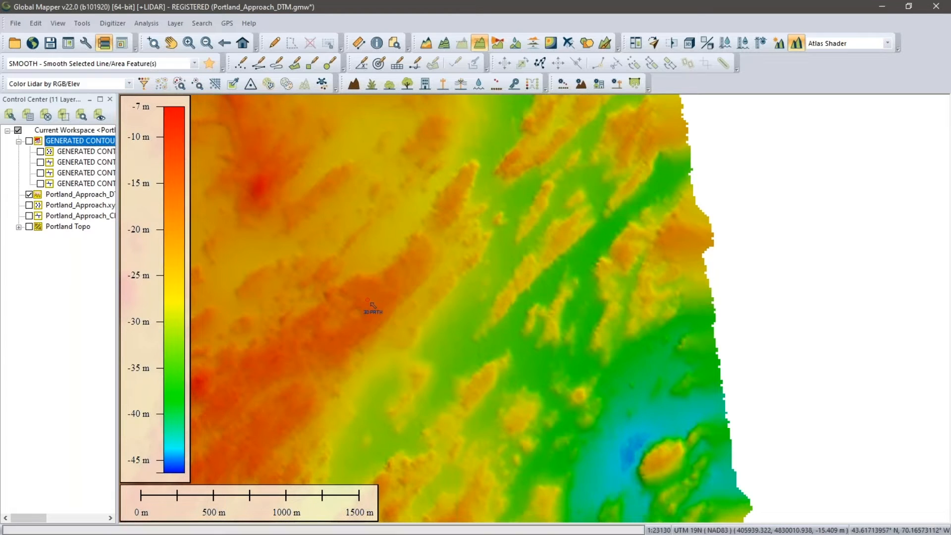
scroll(386, 313, "down", 1)
left_click_drag(383, 310, 588, 279)
left_click_drag(422, 222, 510, 279)
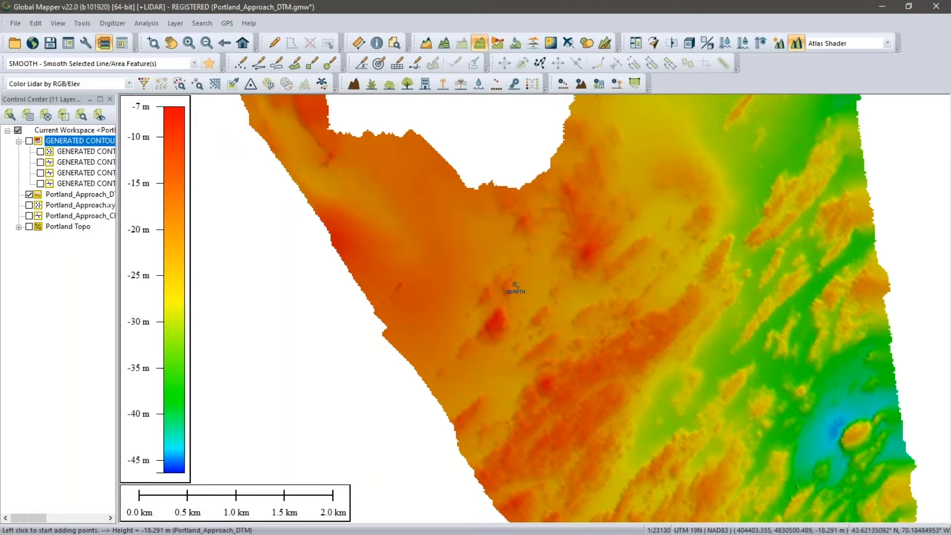
left_click_drag(384, 220, 450, 323)
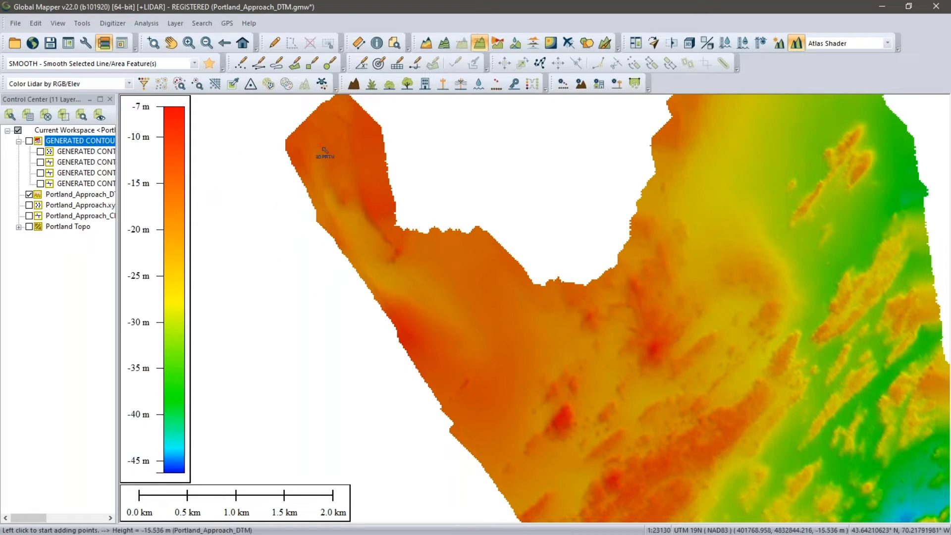
left_click(28, 216)
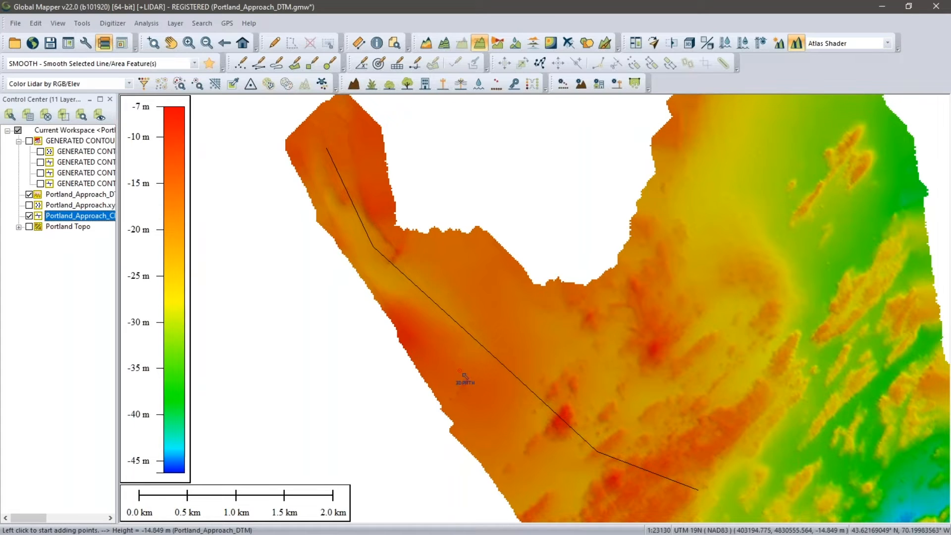
Step: Set up terrain painting to set the terrain height to -22 meters with a line brush
left_click(606, 44)
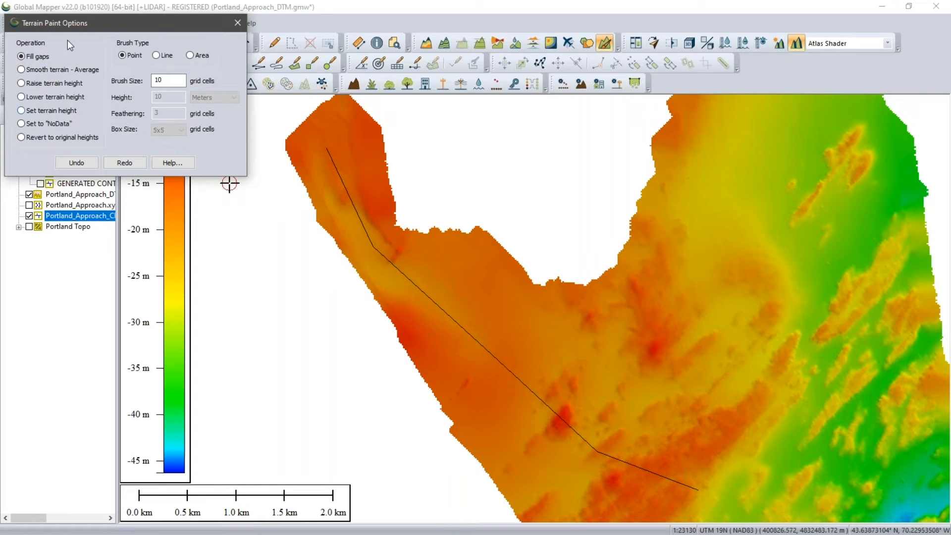
mouse_move(67, 21)
left_mouse_down()
mouse_move(106, 124)
mouse_move(106, 172)
left_mouse_up()
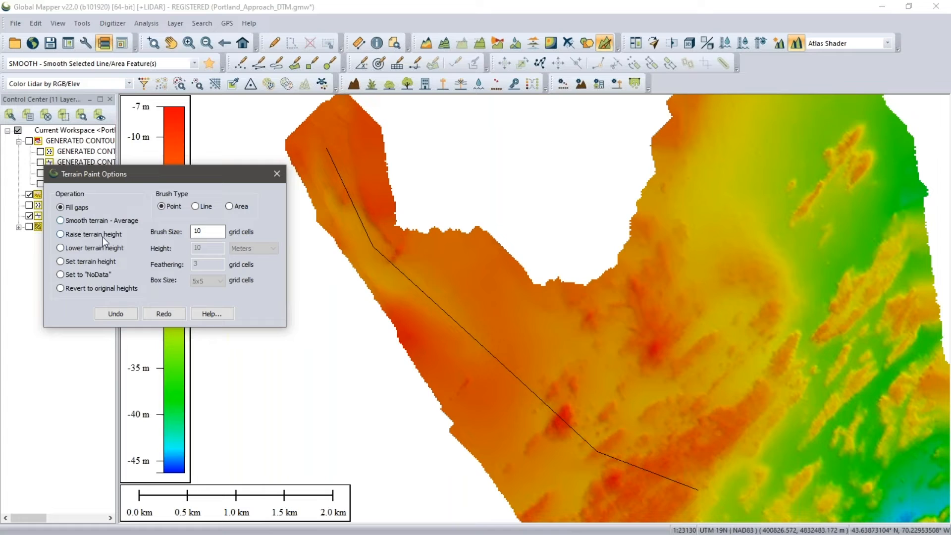
left_click(60, 262)
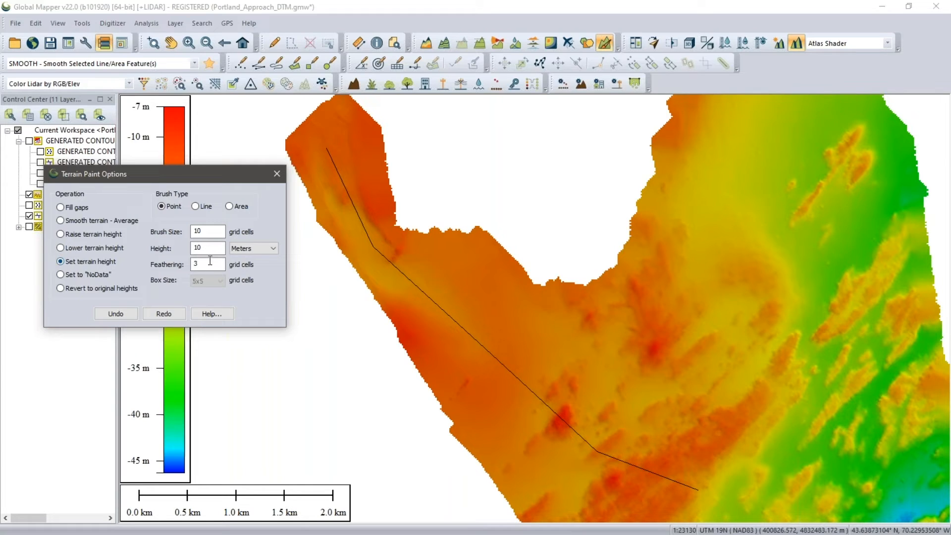
left_click(195, 207)
left_click_drag(206, 246, 193, 245)
type("-22")
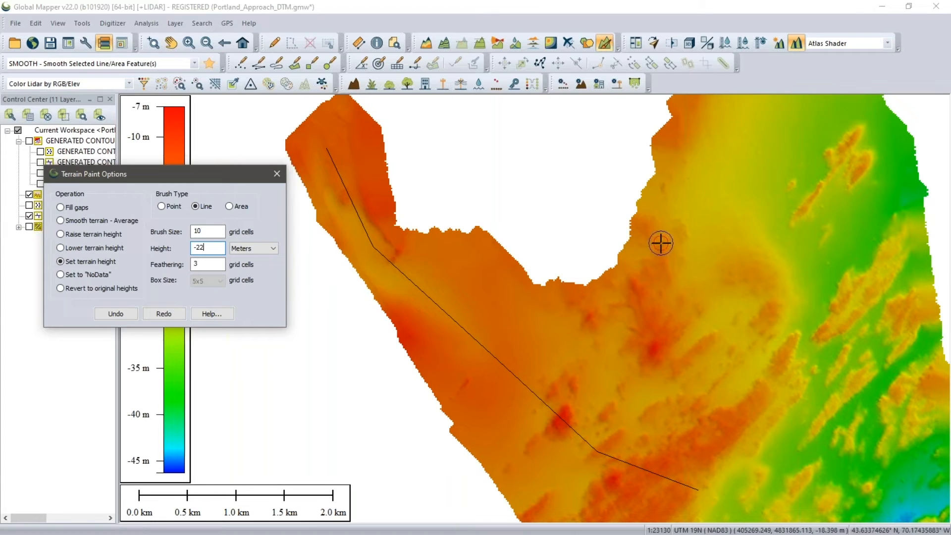
Step: Paint a north-south line at the set height on the DTM just east of the large gap in the data, then finish terrain painting
left_click_drag(692, 242, 683, 285)
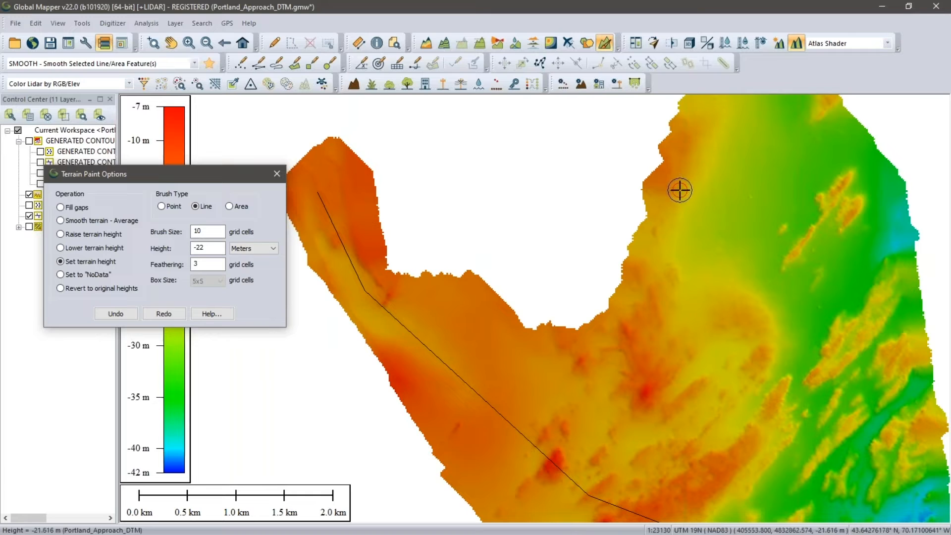
left_click(659, 283)
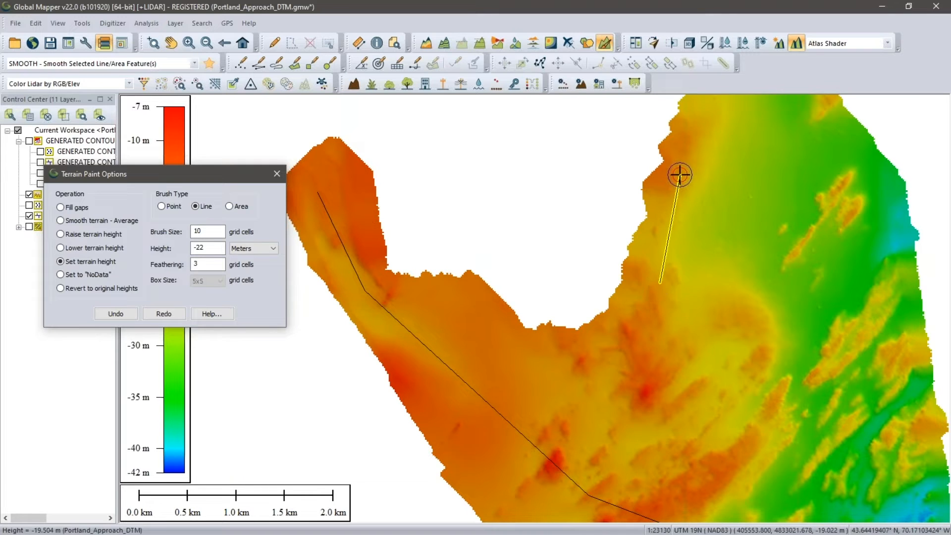
left_click(678, 167)
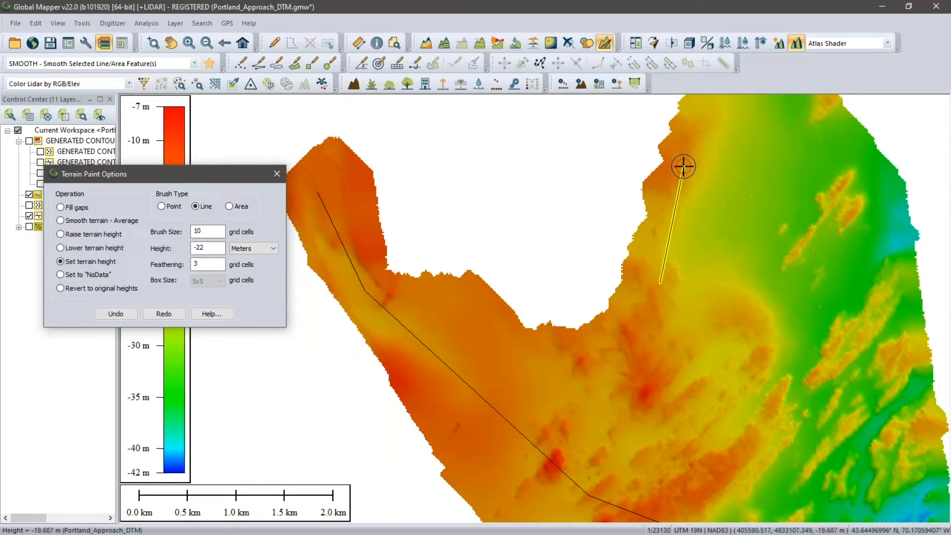
scroll(666, 234, "up", 2)
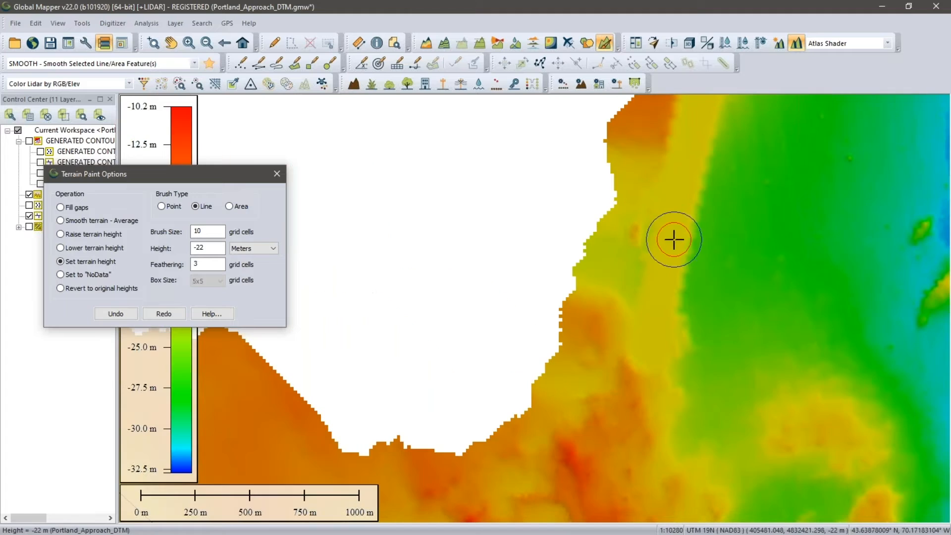
scroll(685, 190, "down", 1)
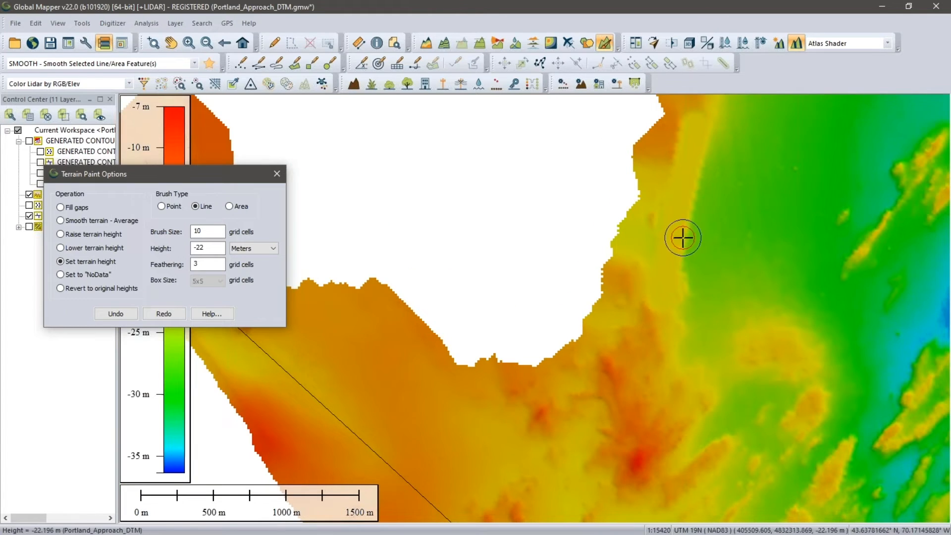
scroll(664, 245, "down", 1)
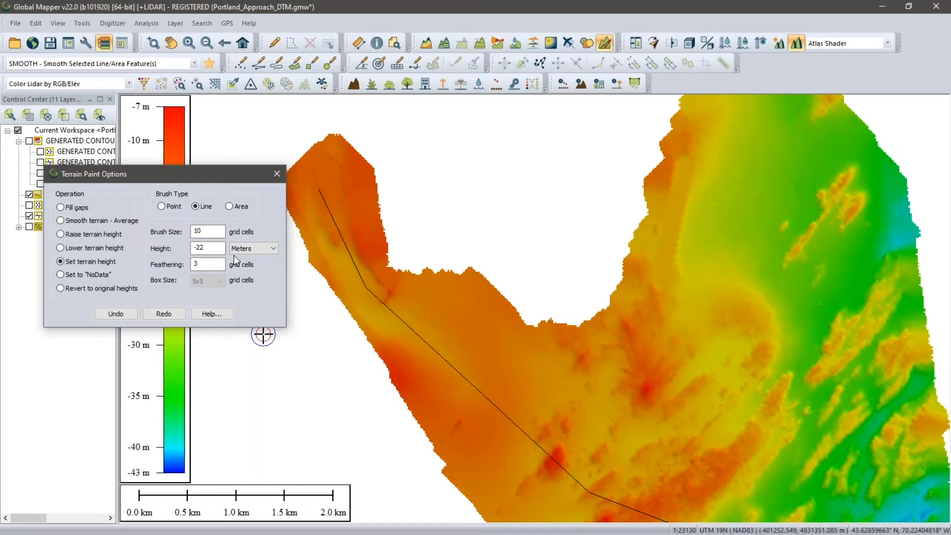
left_click(277, 173)
Step: Create a 100-meter buffer area on both sides of the approach channel line in a new layer named Buffer
left_click_drag(440, 319, 455, 283)
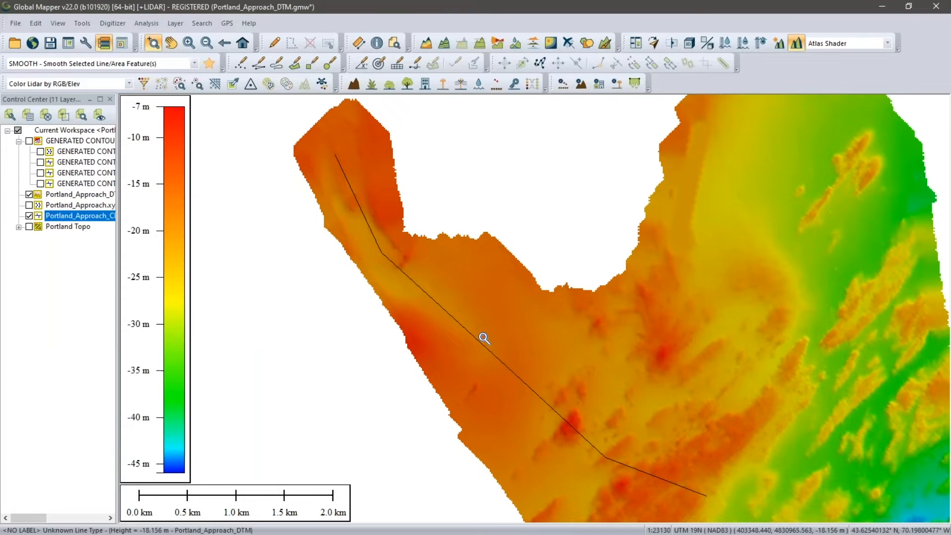
left_click_drag(484, 343, 479, 331)
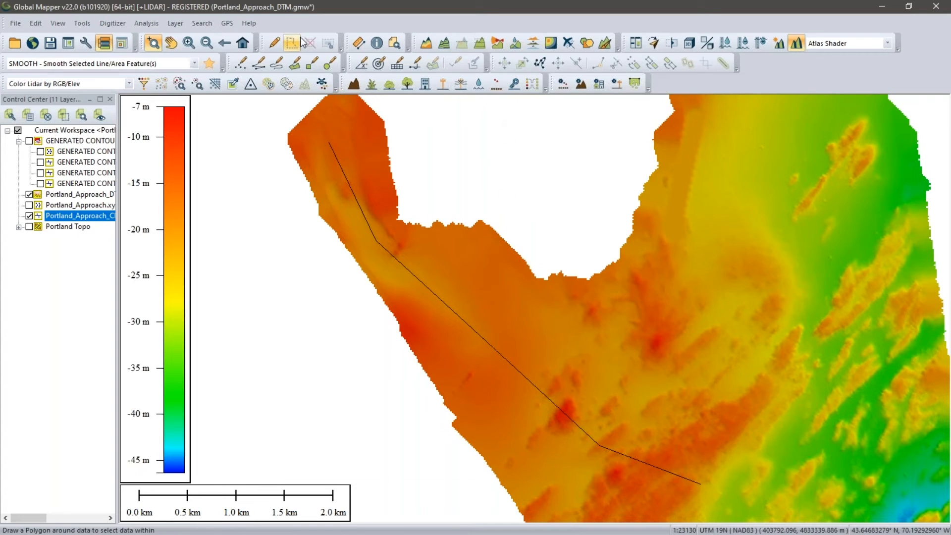
left_click(274, 43)
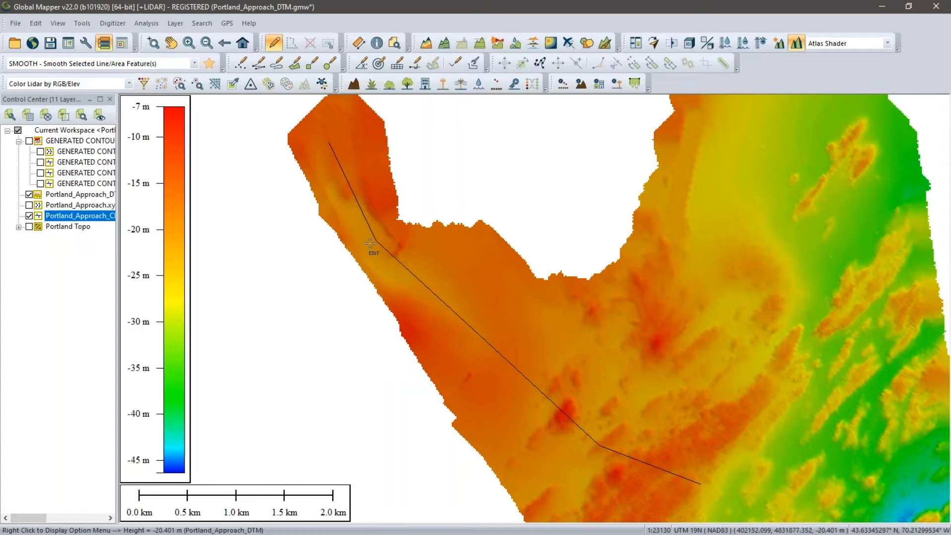
left_click(426, 294)
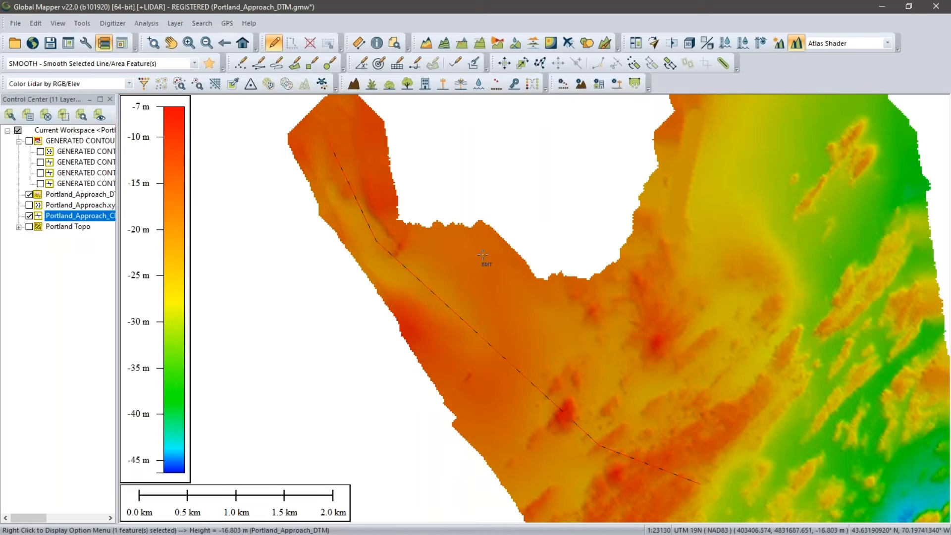
left_click(716, 73)
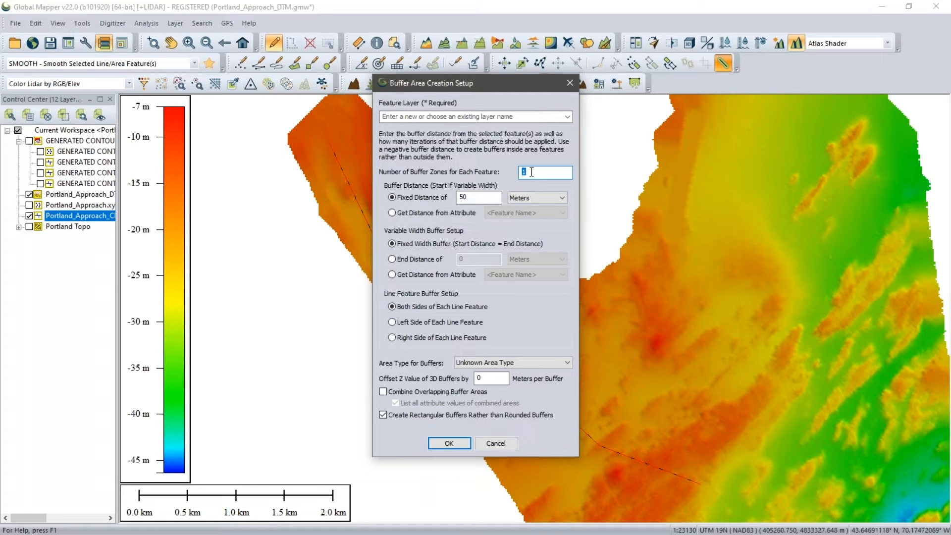
double_click(493, 198)
type("100")
left_click(416, 115)
type("Buffer")
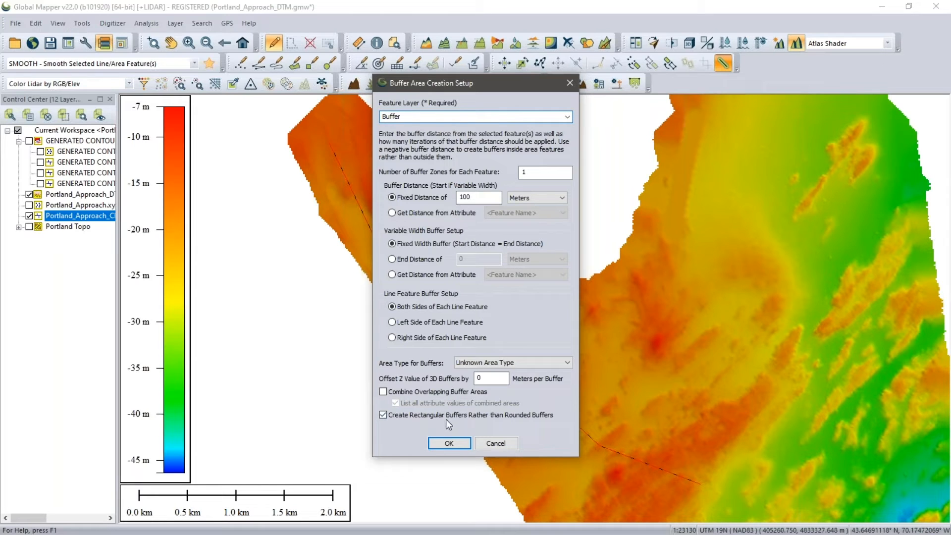
left_click(448, 444)
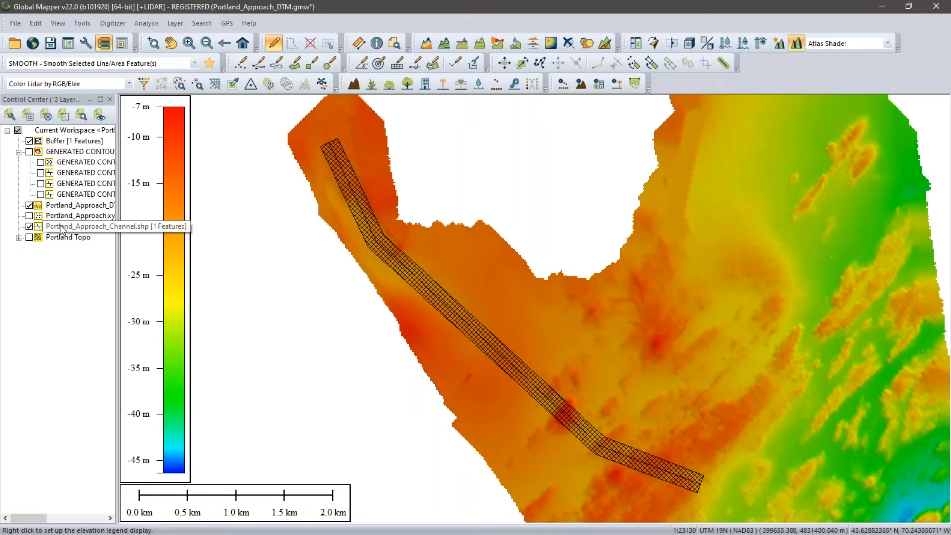
Step: Hide the channel line layer and give the buffer area a Depth attribute with the value -22
left_click(31, 227)
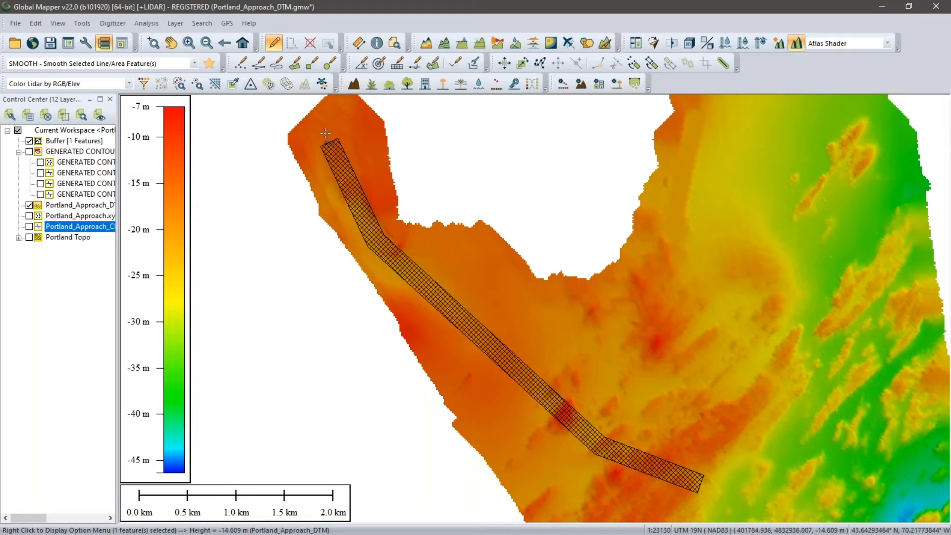
right_click(424, 129)
left_click(463, 151)
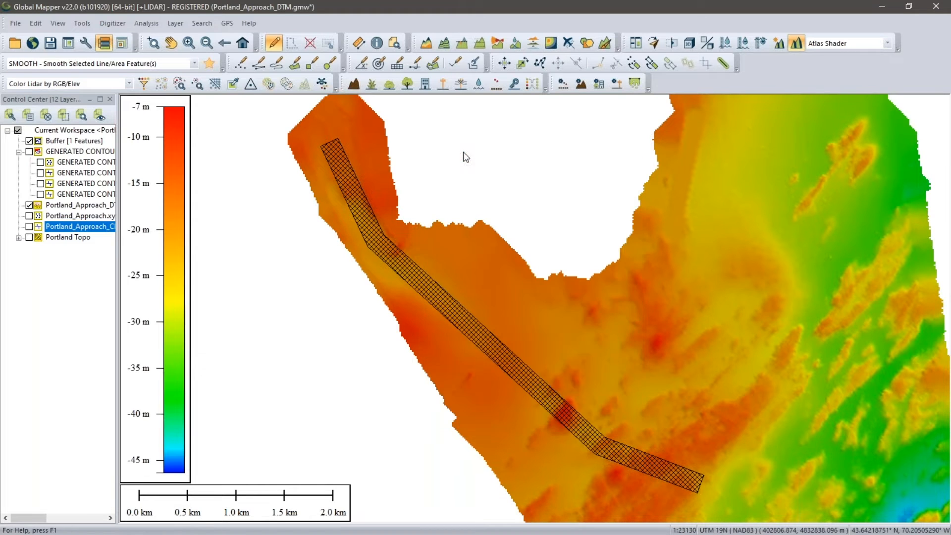
left_click_drag(508, 50, 705, 45)
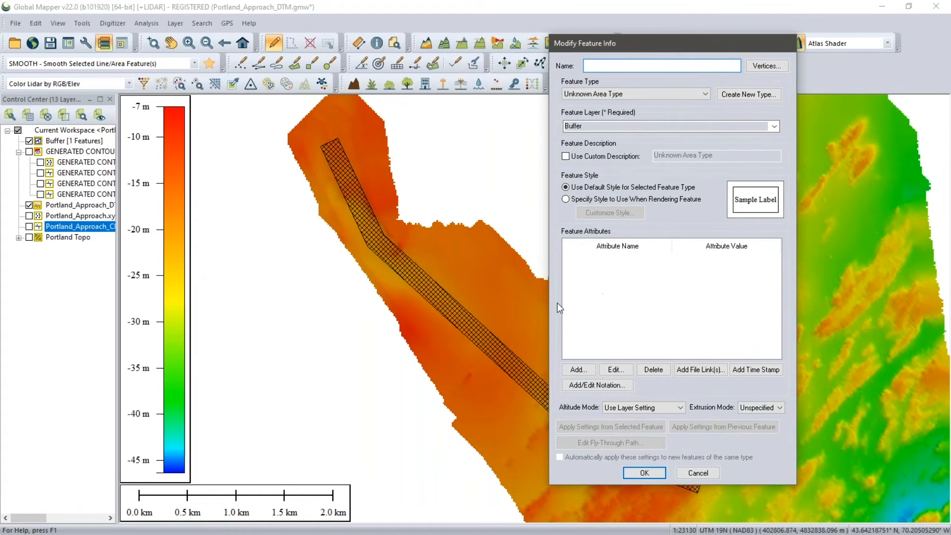
left_click(578, 369)
left_click(619, 277)
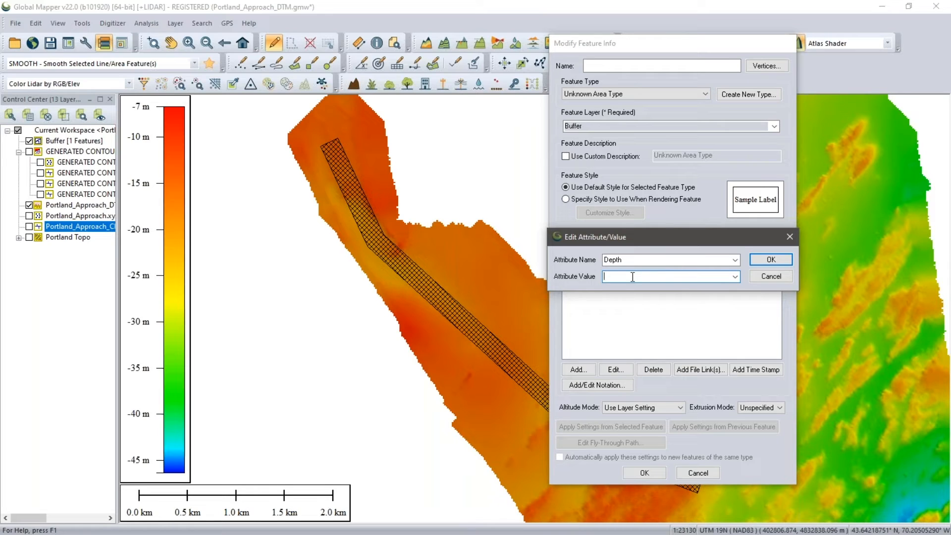
type("-22")
left_click(771, 260)
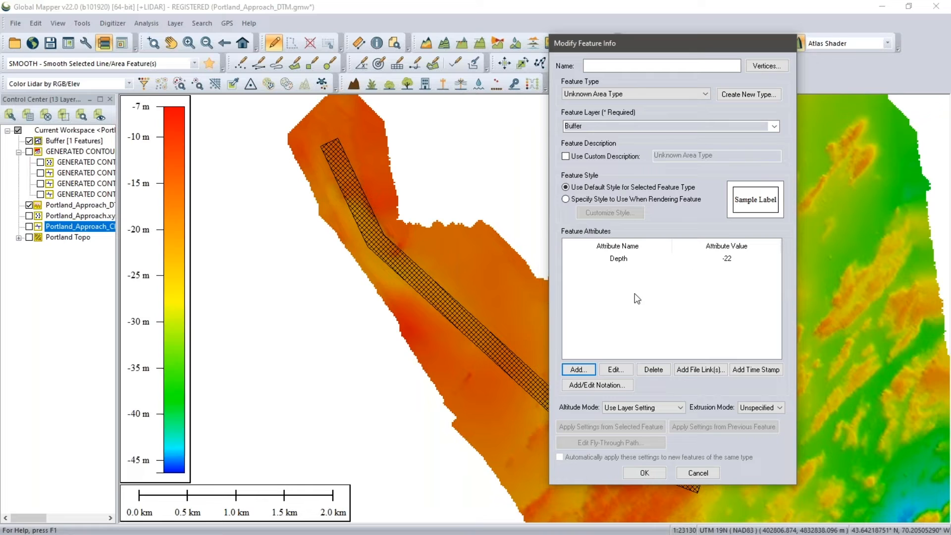
left_click(641, 471)
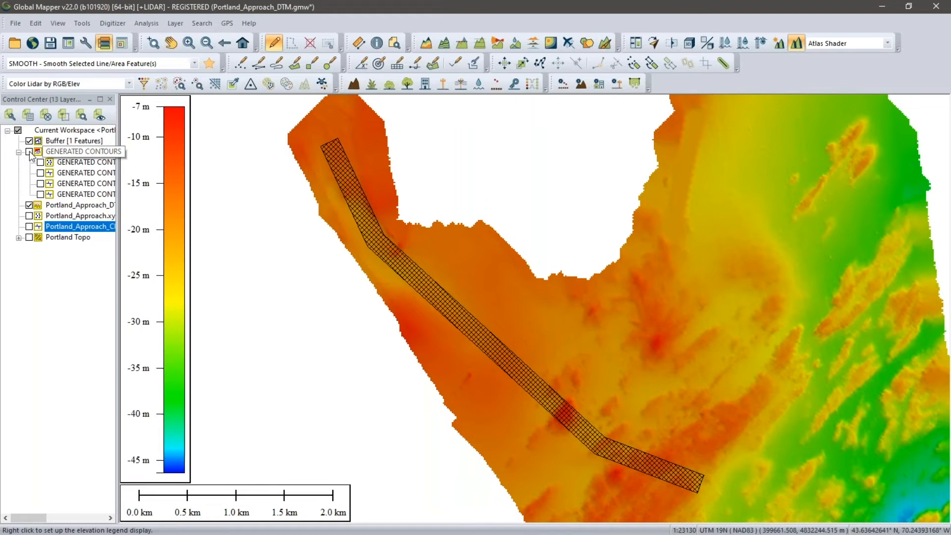
Step: Show Portland_Approach.xyz instead of the DTM and grid it with the Buffer layer using Binning (Minimum Value - DTM) and soft-edge breaklines
left_click(29, 205)
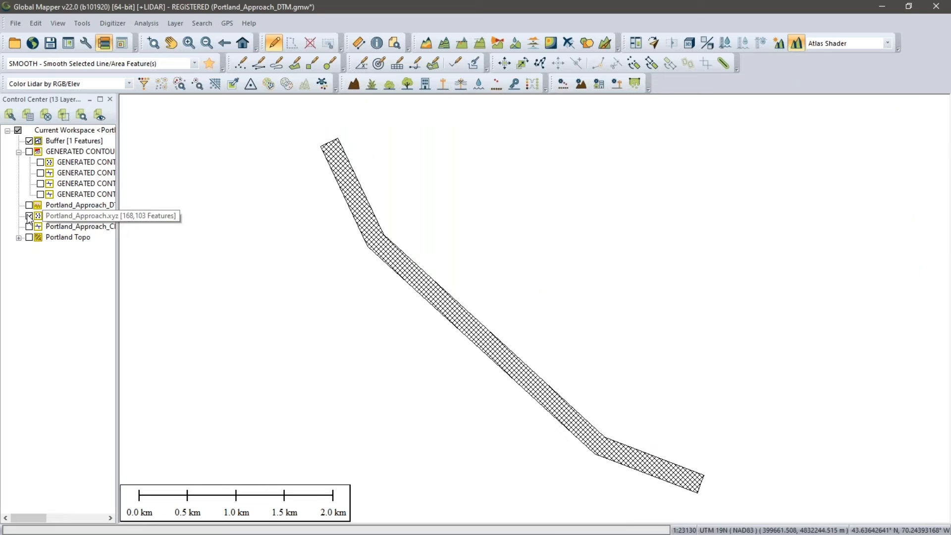
left_click(29, 216)
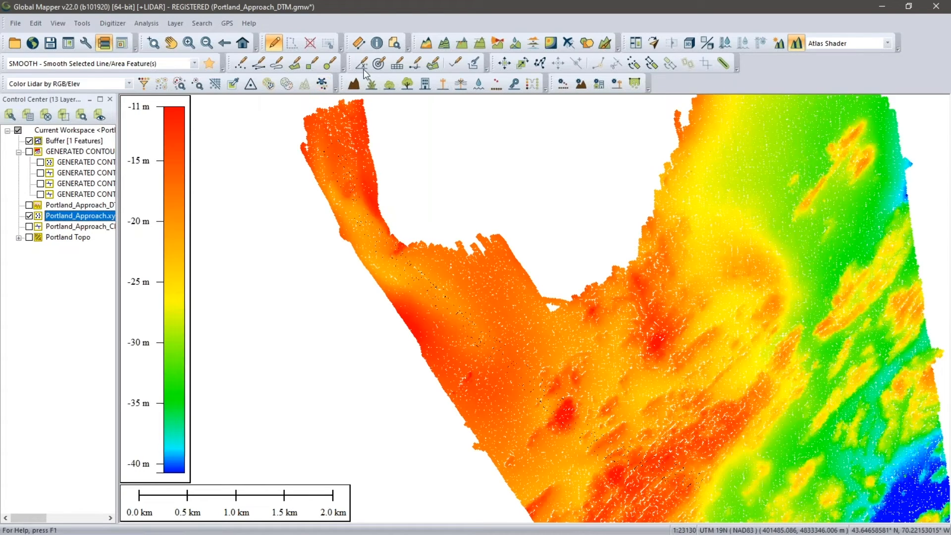
left_click(423, 45)
left_click_drag(454, 172, 539, 152)
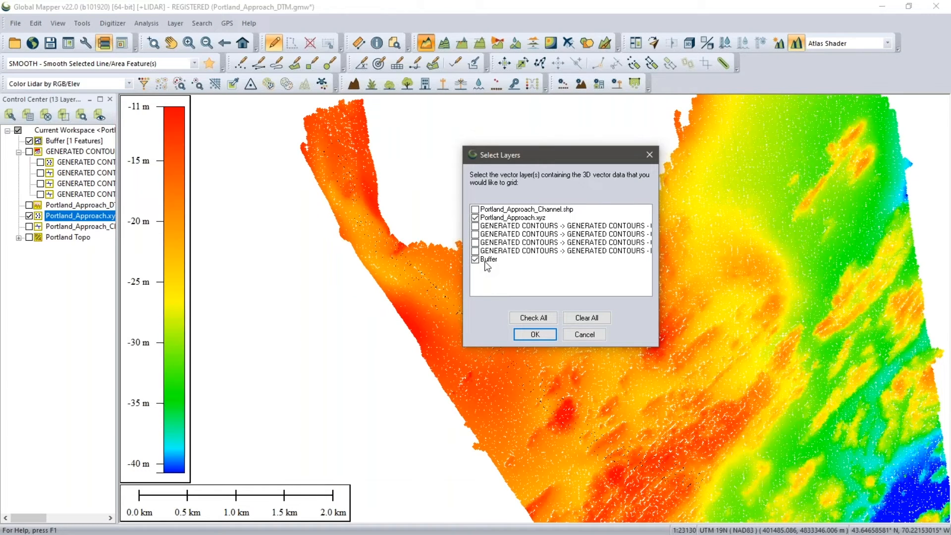
left_click(535, 334)
left_click_drag(510, 89, 719, 81)
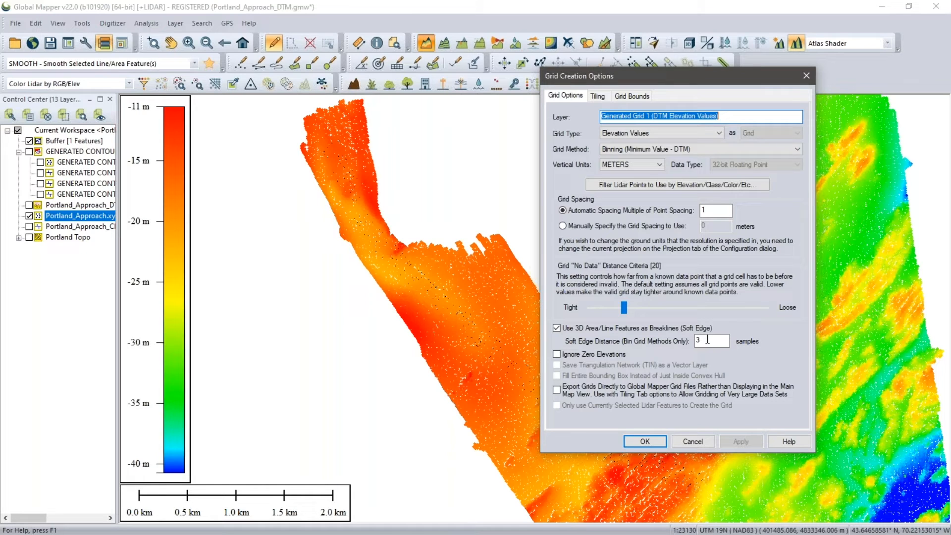
left_click(655, 439)
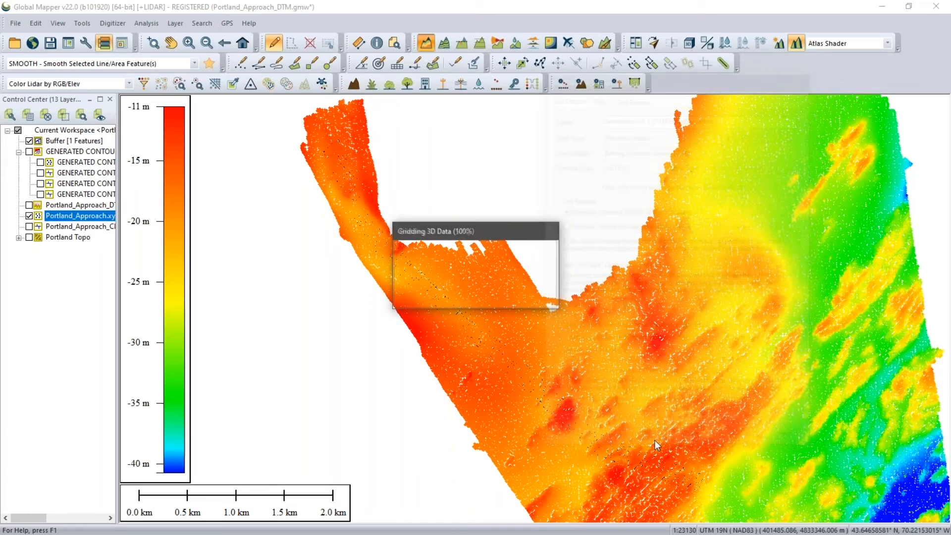
Step: Hide the Portland_Approach.xyz and Buffer layers so only the new grid with the channel is displayed
left_click(28, 227)
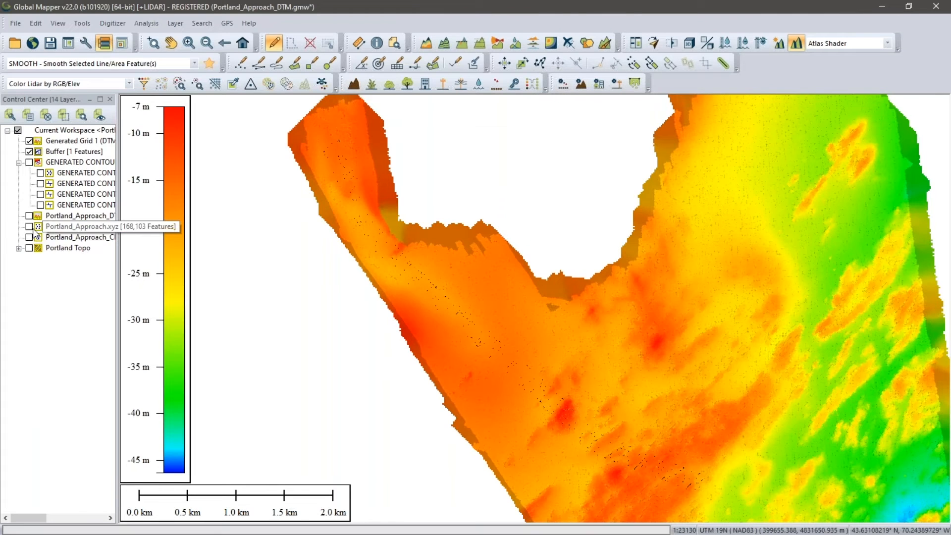
left_click(29, 152)
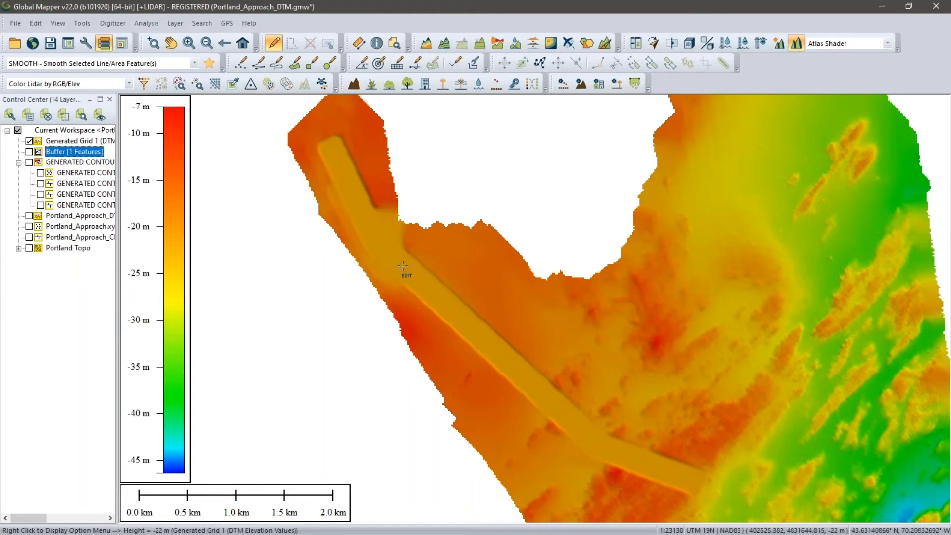
left_click_drag(402, 266, 393, 253)
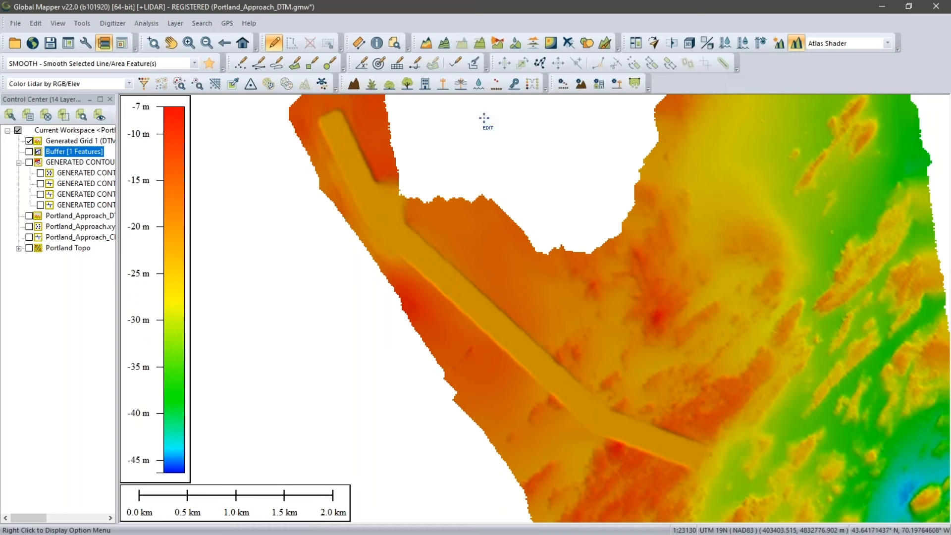
Step: Draw a path profile about 546 m long across the middle of the flattened channel and examine its cross-section
left_click(479, 43)
left_click(457, 326)
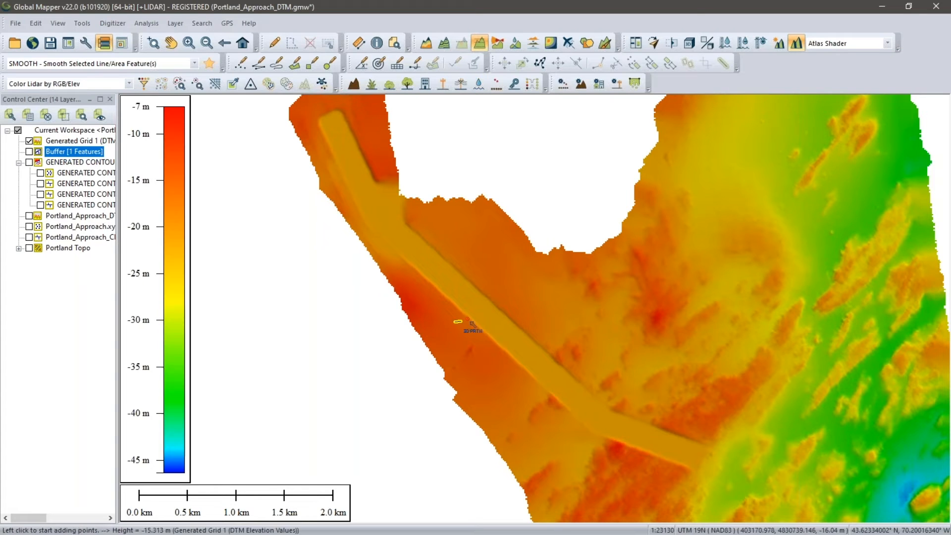
right_click(495, 292)
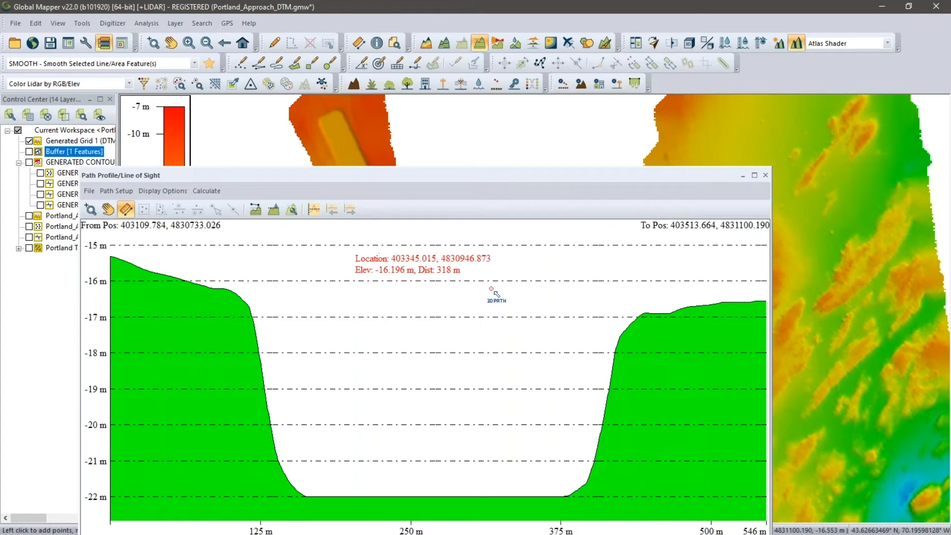
left_click(765, 176)
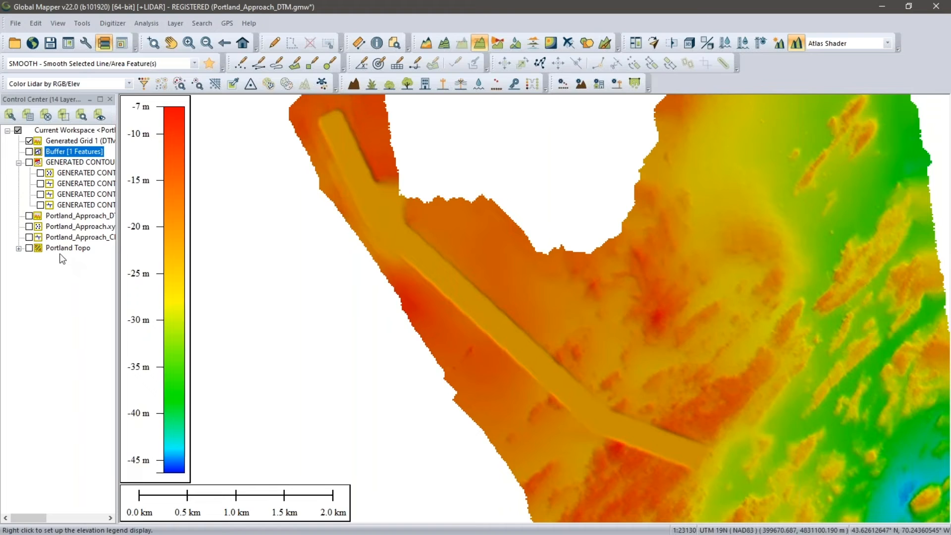
Step: Turn on Portland_Approach_DTM beneath the new grid and swipe across the map to compare the original and dredged terrain
left_click(29, 216)
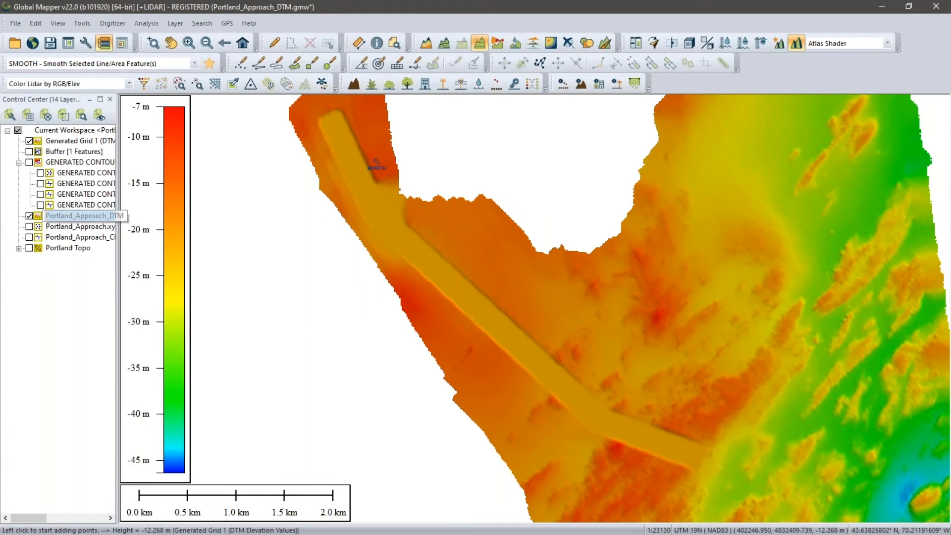
left_click(672, 43)
left_click(449, 353)
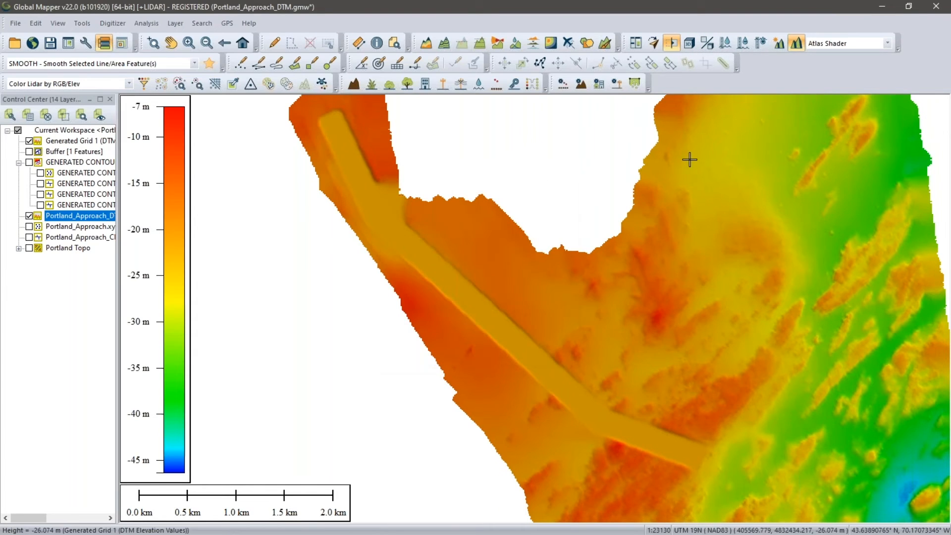
left_click_drag(346, 152, 143, 338)
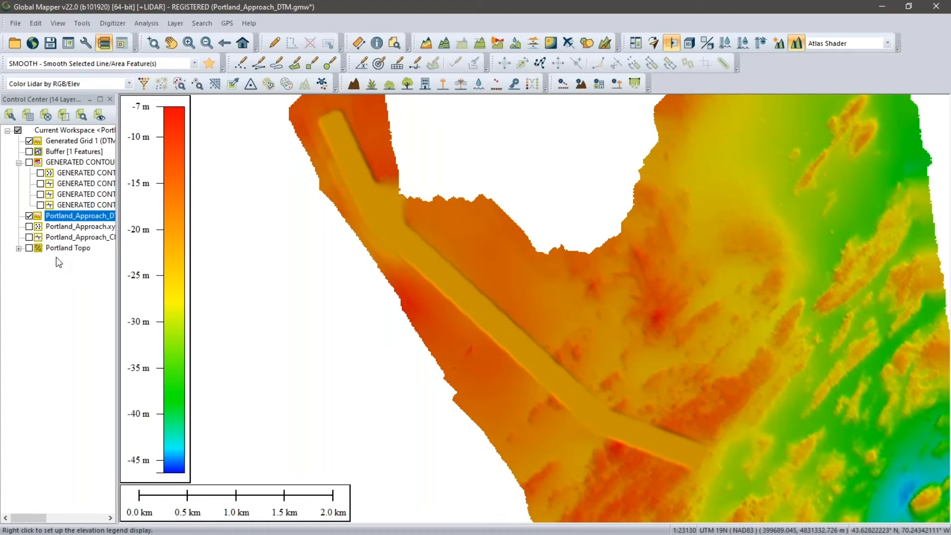
Step: Show the channel line layer, select the centreline and generate a path profile along it from both terrain layers
left_click(30, 237)
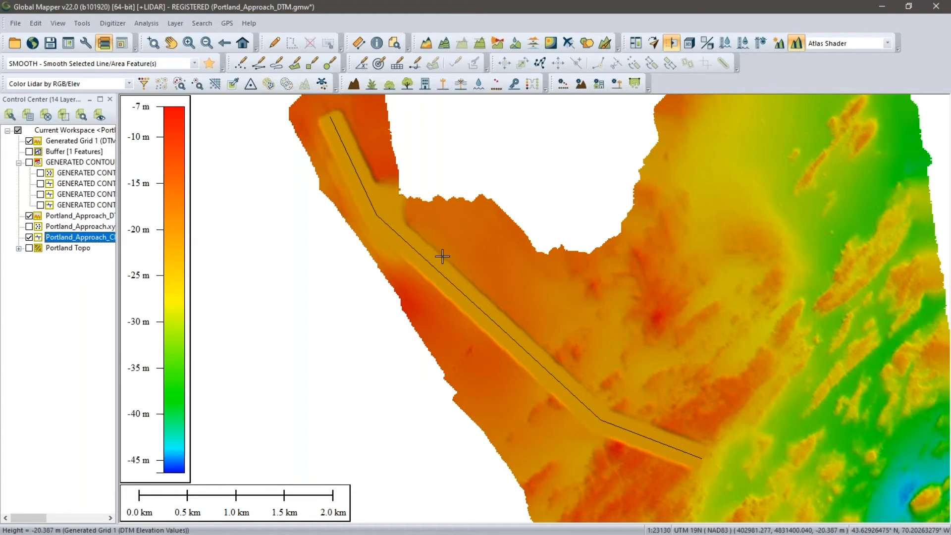
key("alt+d")
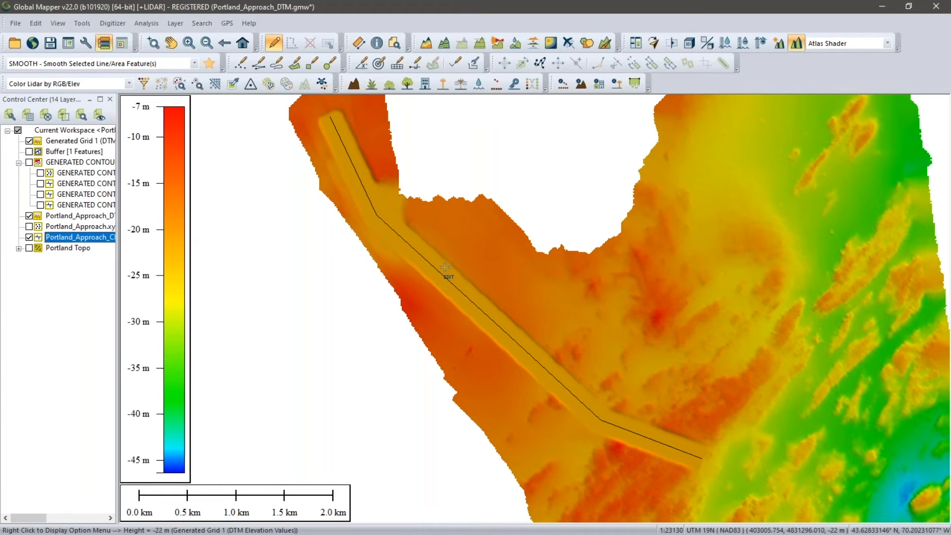
left_click(439, 275)
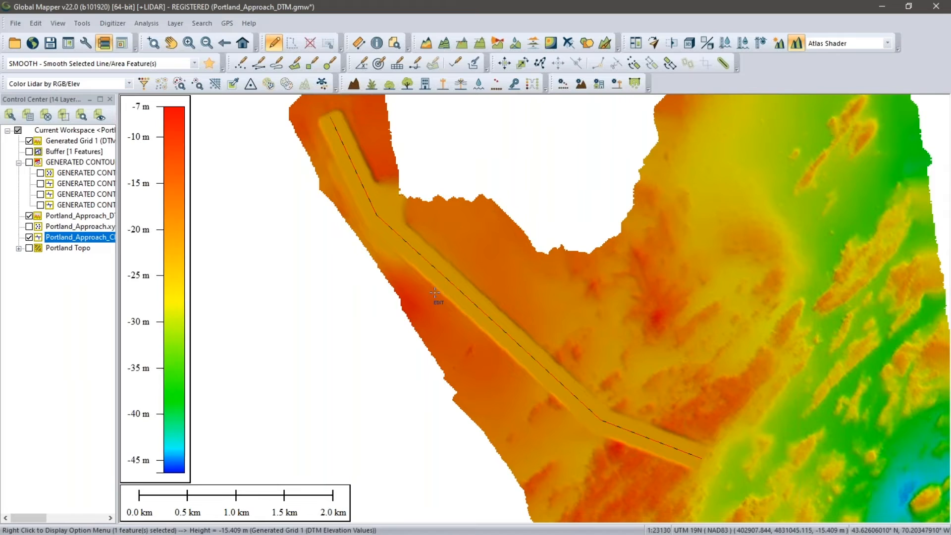
right_click(558, 281)
mouse_move(634, 267)
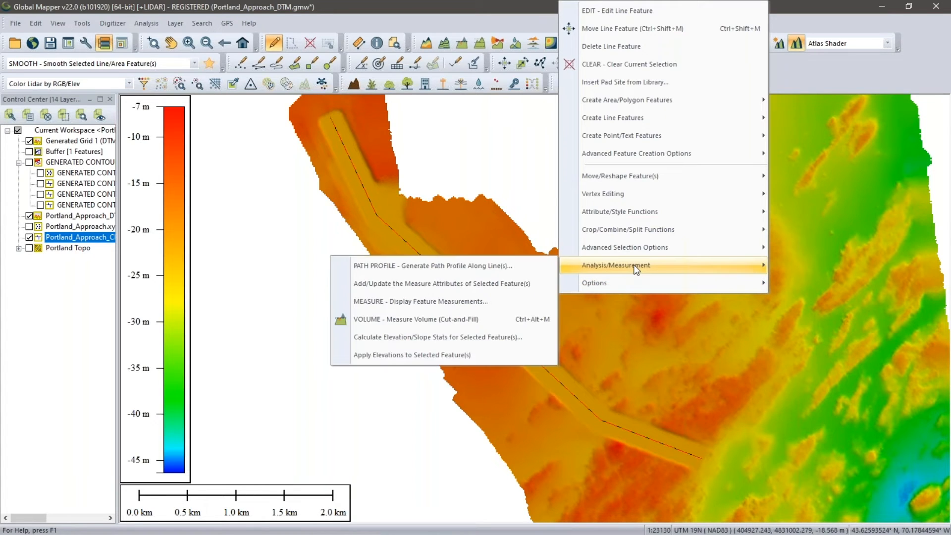
left_click(498, 267)
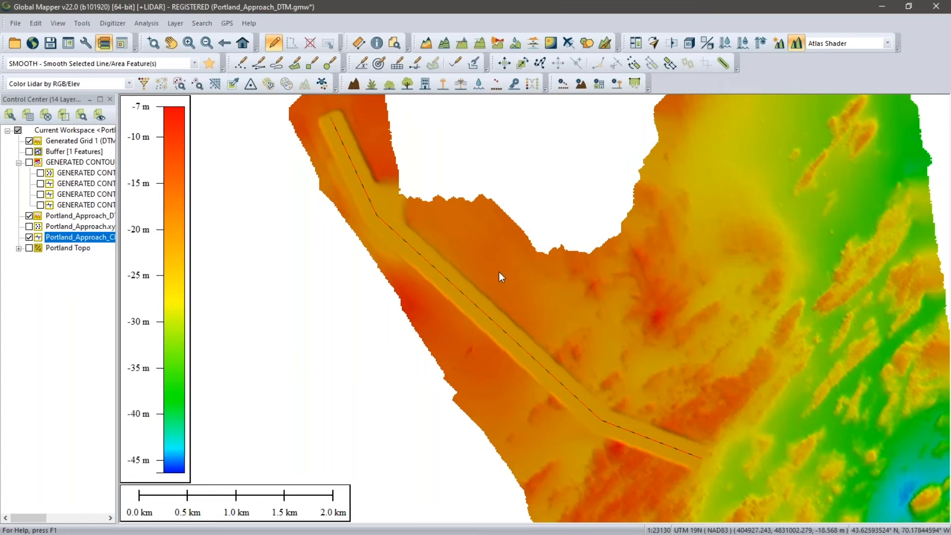
Step: Compare the original seafloor with the dredged grid in the profile along the channel, and close the profile window
left_click_drag(447, 175, 531, 93)
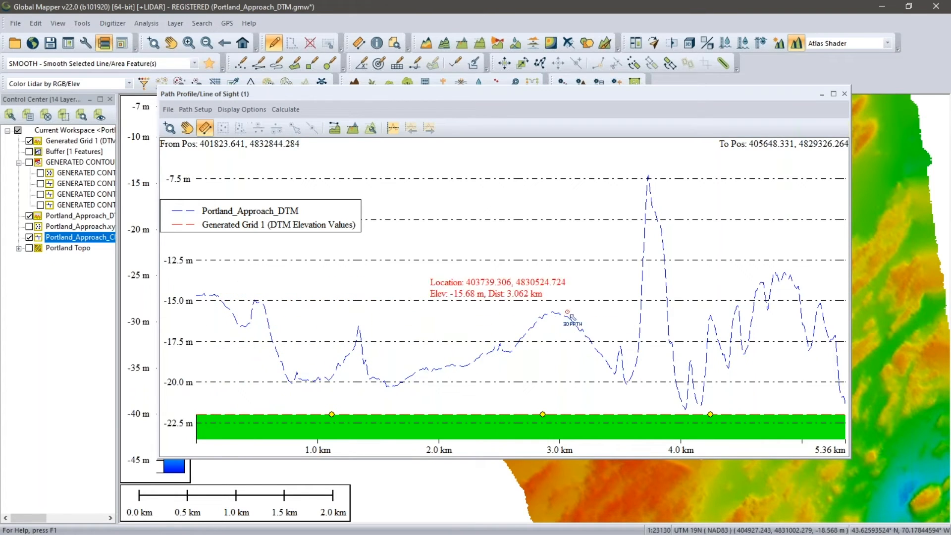
left_click_drag(623, 97, 592, 133)
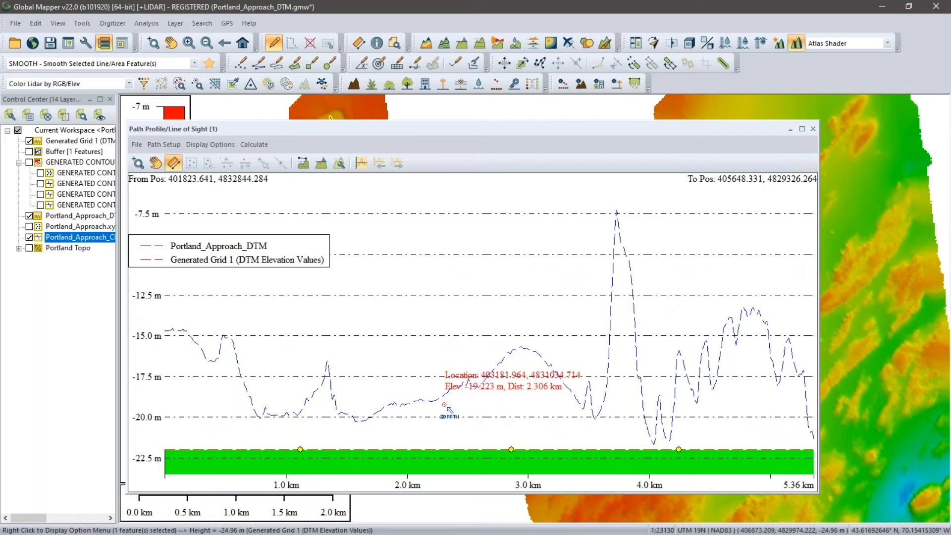
left_click(812, 129)
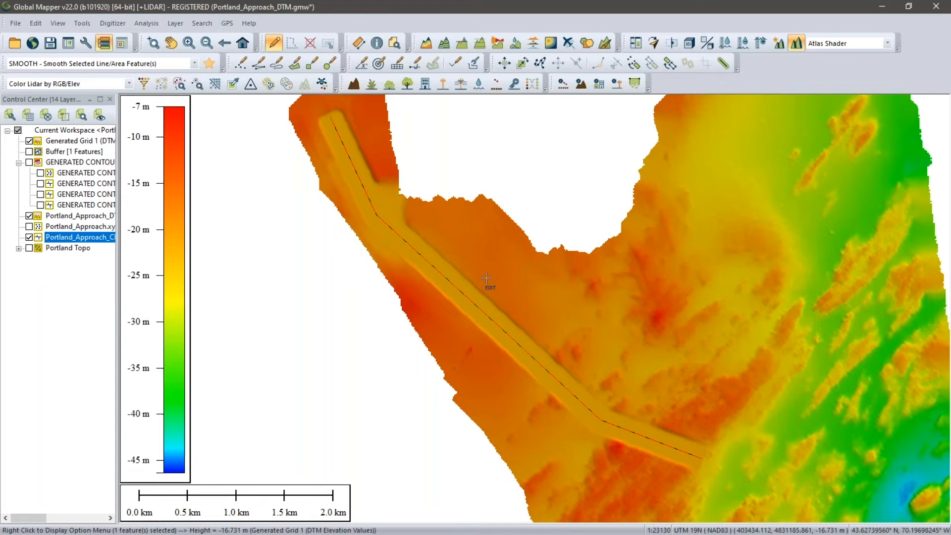
Step: Try to preset the path profile to show perpendicular profiles at a fixed distance interval with a 200 m path length
left_click(478, 46)
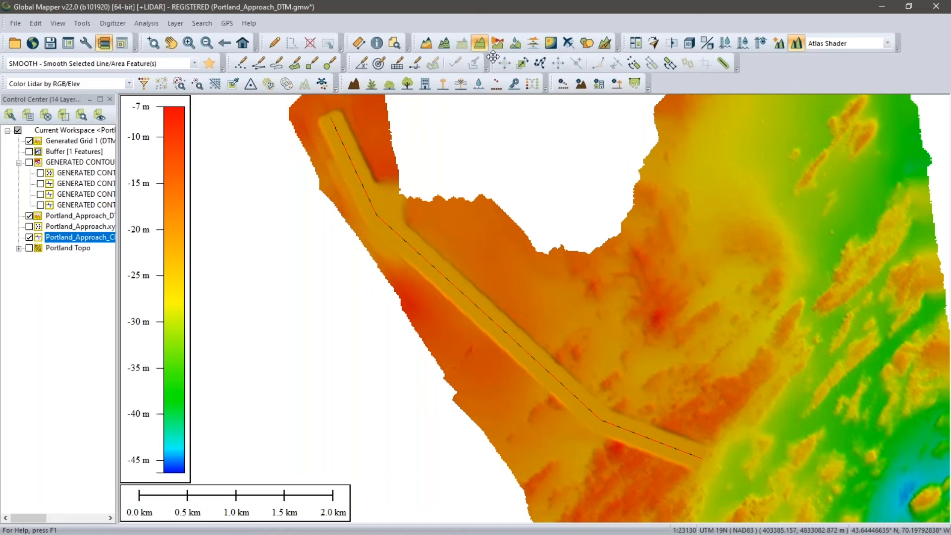
right_click(467, 175)
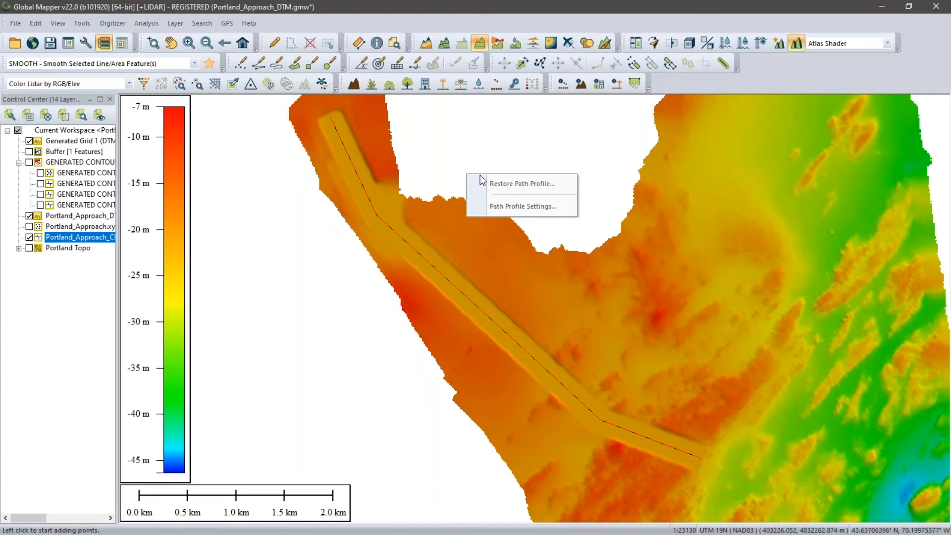
left_click(523, 208)
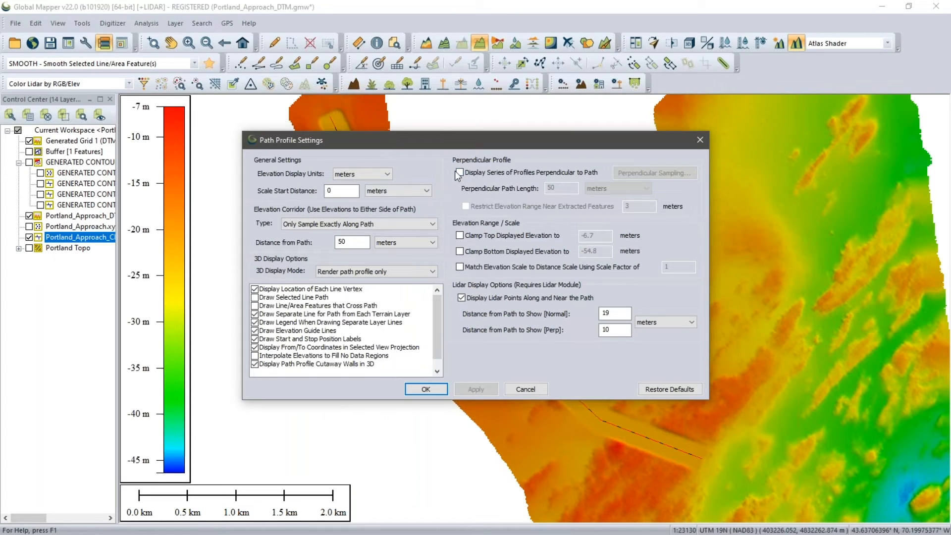
left_click(460, 173)
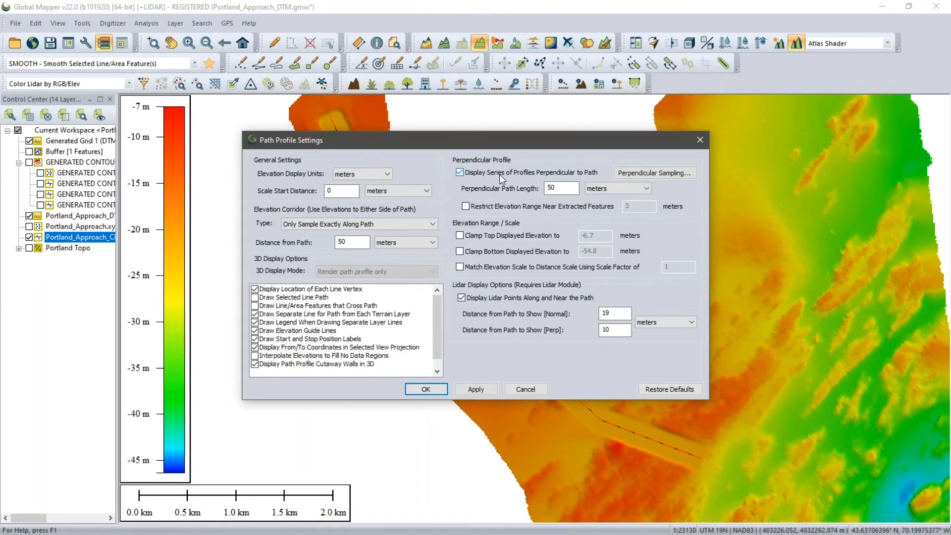
left_click(624, 172)
left_click(399, 252)
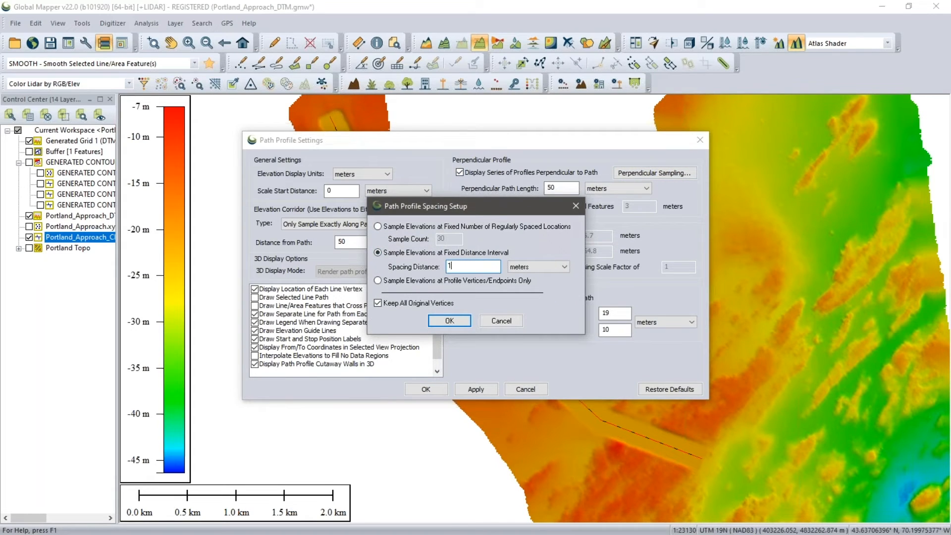
left_click(448, 321)
left_click(569, 188)
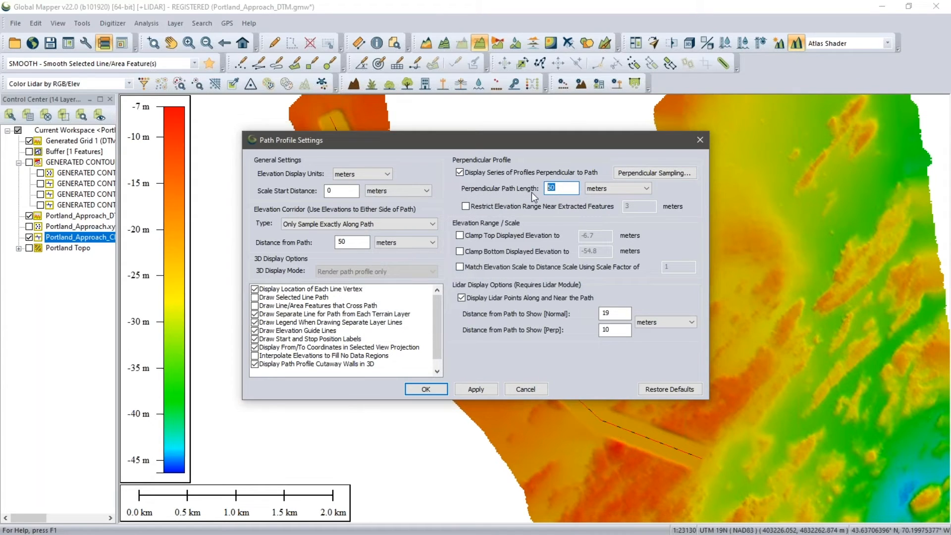
type("200")
left_click(426, 389)
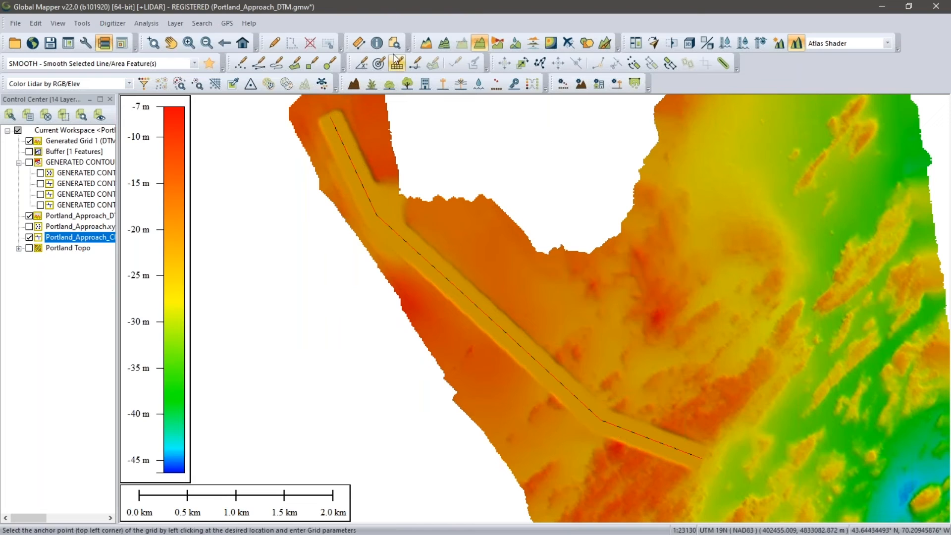
Step: Generate the path profile again along the selected channel centreline
left_click(273, 43)
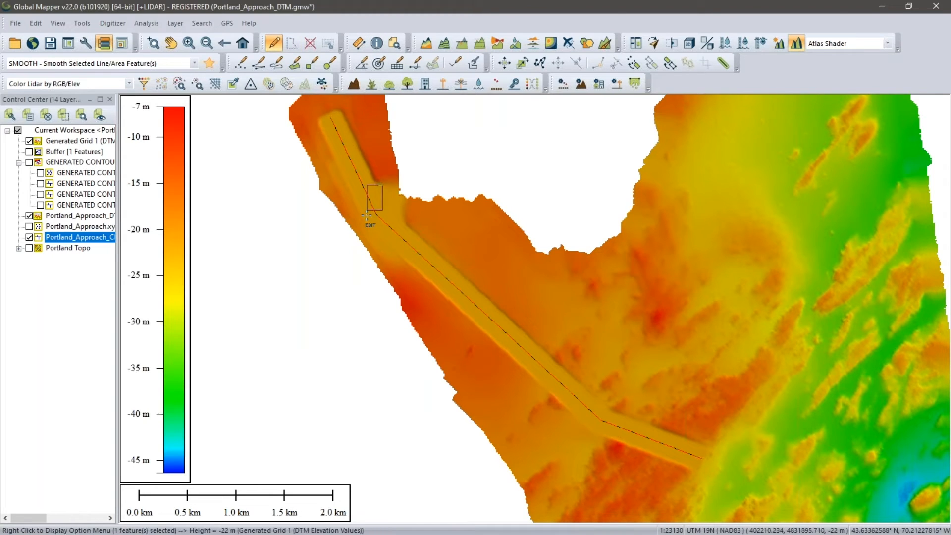
right_click(409, 216)
mouse_move(540, 497)
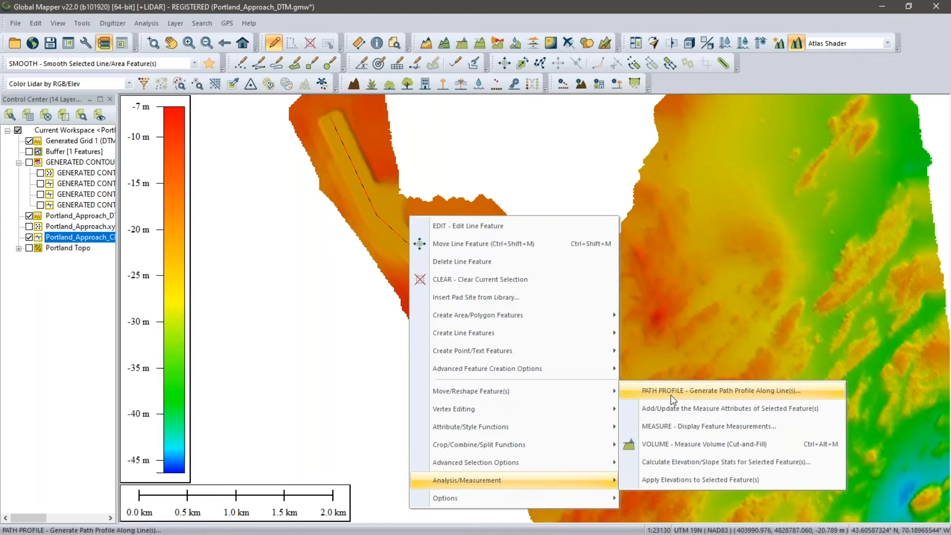
left_click(672, 394)
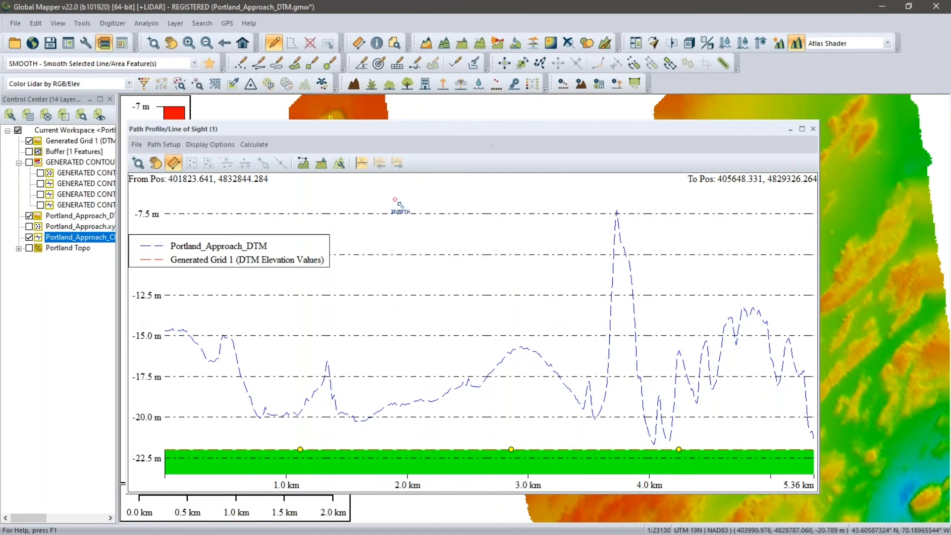
Step: Enable perpendicular profiles at a fixed distance interval with a 200 m path length, and dock the profile window below the map
left_click(339, 164)
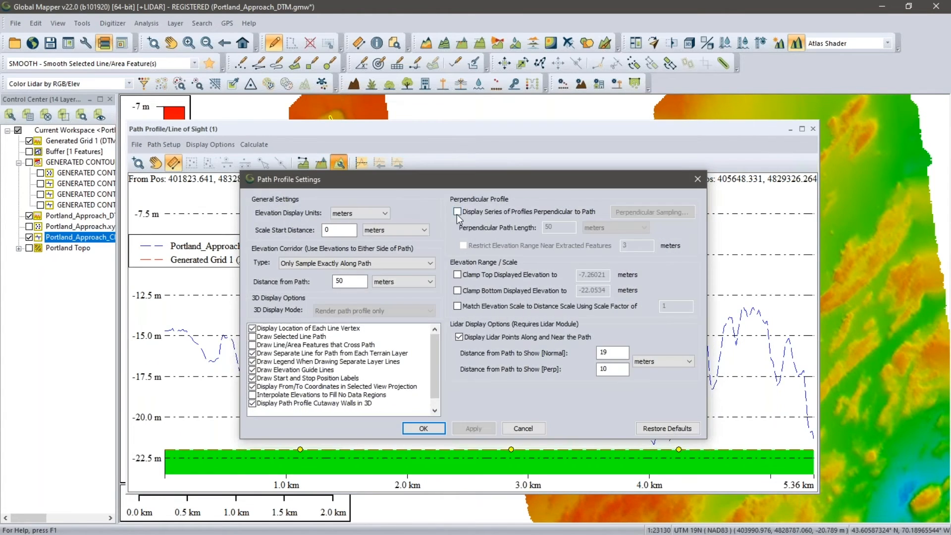
left_click(458, 213)
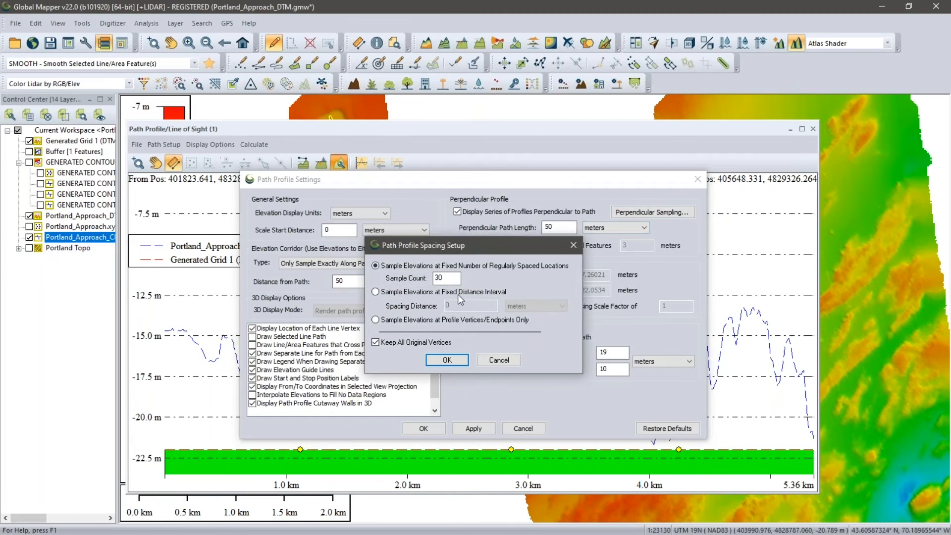
left_click(376, 292)
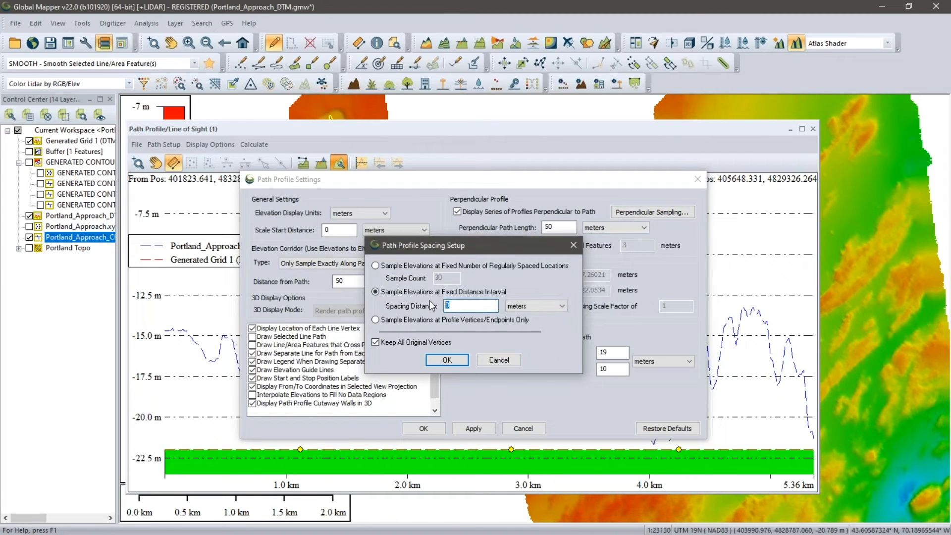
left_click(439, 361)
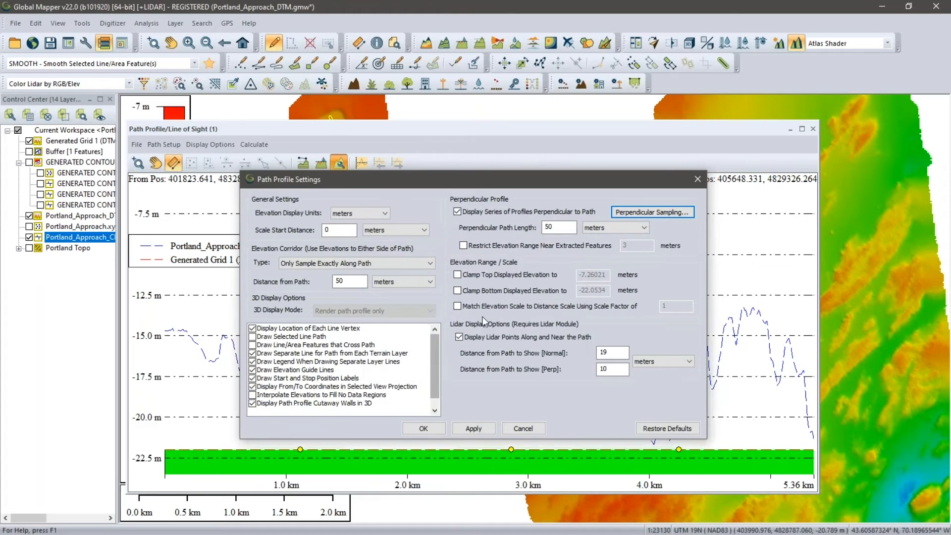
left_click(550, 226)
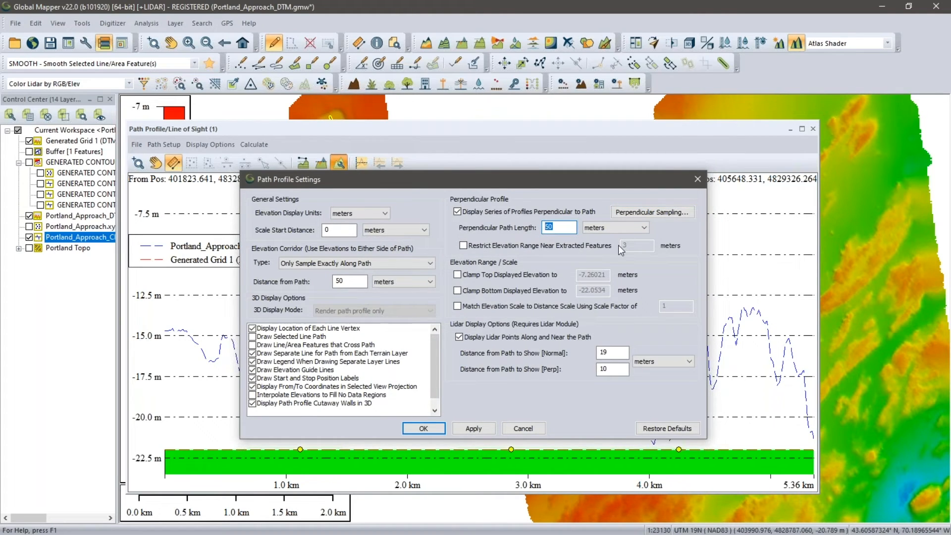
left_click(442, 431)
left_click_drag(474, 130, 535, 329)
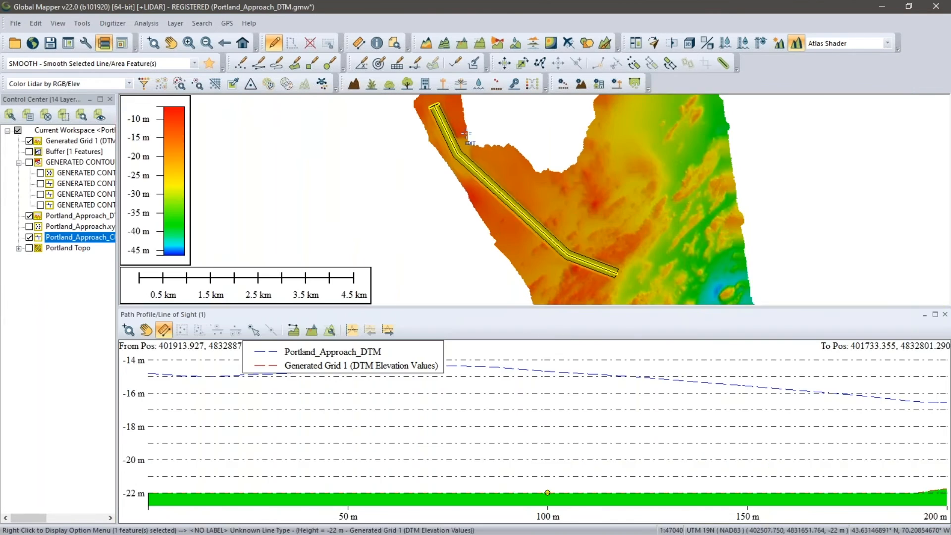
Step: Step forward through the 200 m cross profiles along the channel, comparing the original terrain with the dredged grid
left_click(388, 331)
left_click(387, 331)
left_click(387, 331)
left_click(388, 331)
left_click(388, 331)
left_click(388, 330)
left_click(388, 331)
left_click(387, 331)
left_click(388, 331)
left_click(387, 331)
left_click(387, 331)
left_click(387, 331)
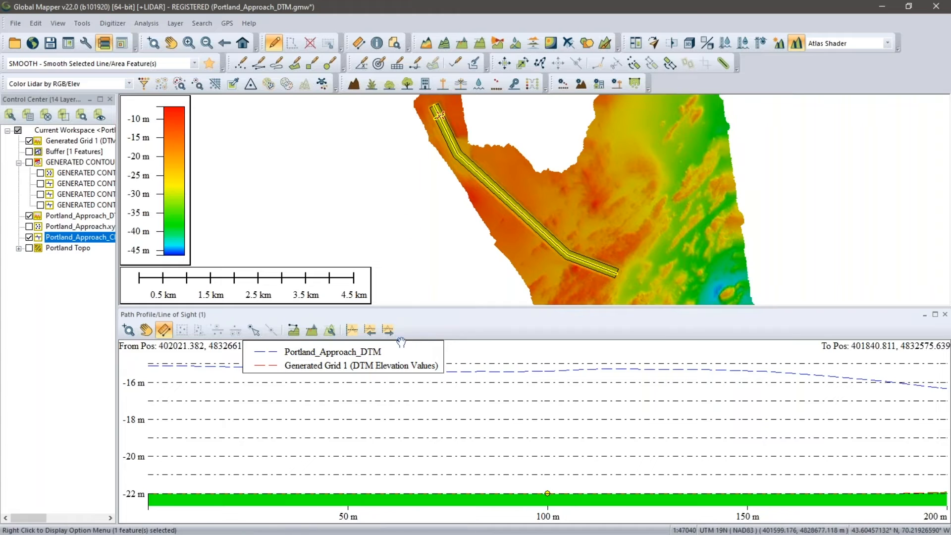
Step: Set the perpendicular path length to 300 m and step forward through the wider cross profiles of the channel
left_click(336, 336)
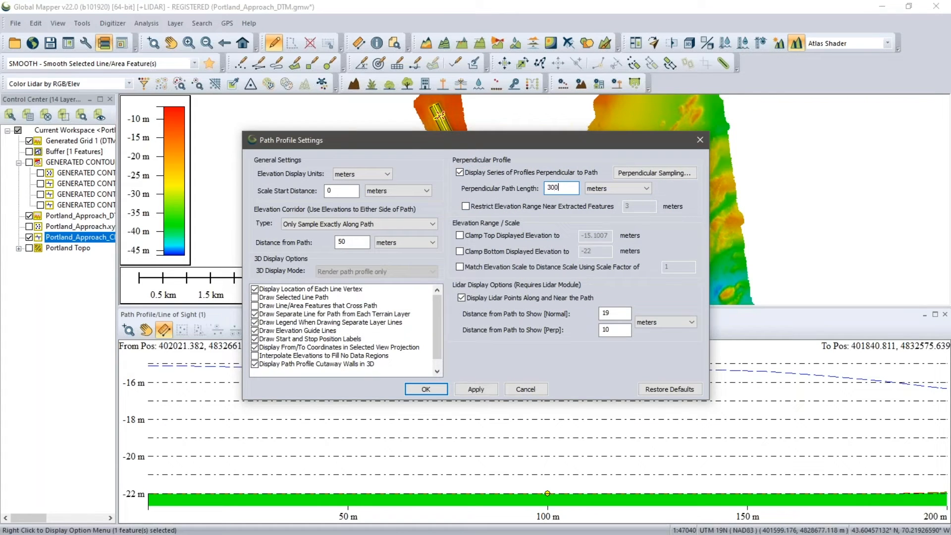
left_click(426, 390)
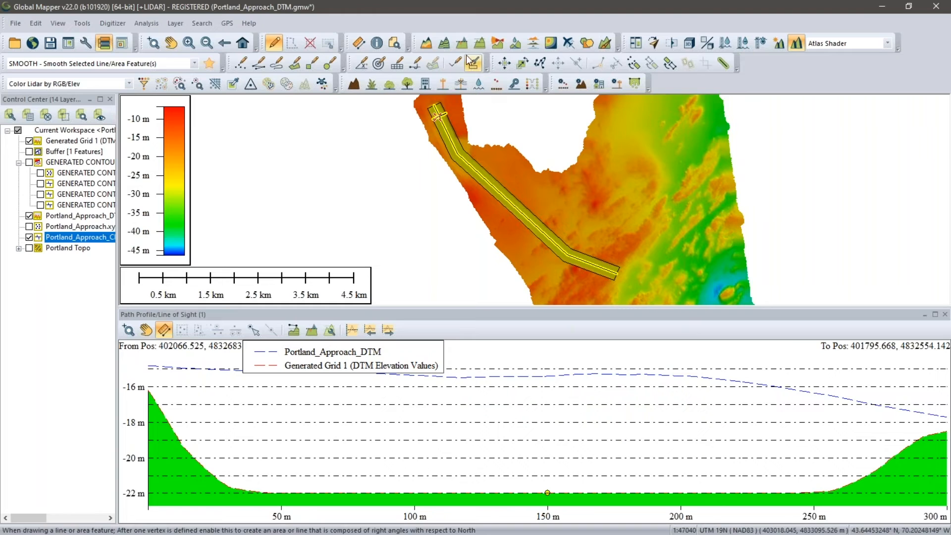
left_click(396, 331)
left_click(396, 332)
left_click(396, 332)
left_click(396, 332)
left_click(396, 332)
left_click(396, 331)
left_click(396, 331)
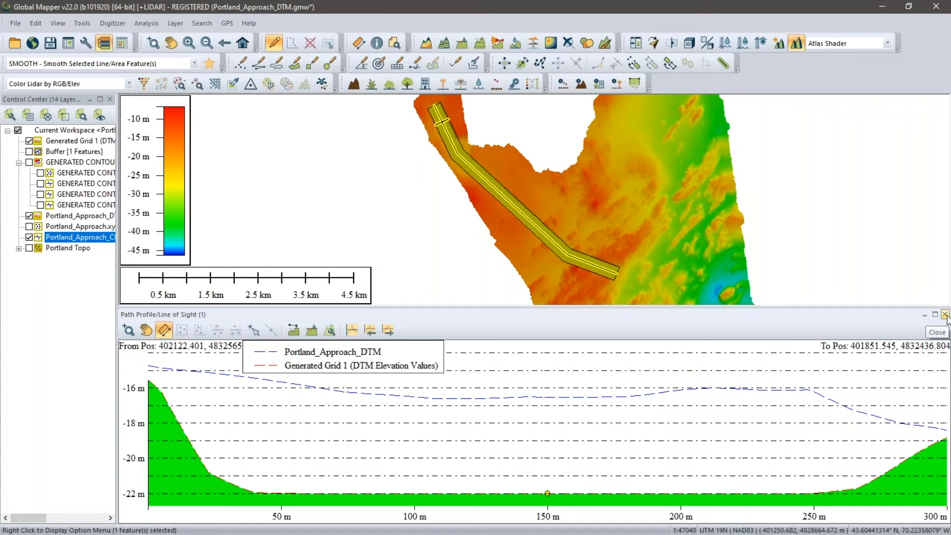
Step: Save all cross profiles, without the main path, as profile lines in a new layer
right_click(504, 372)
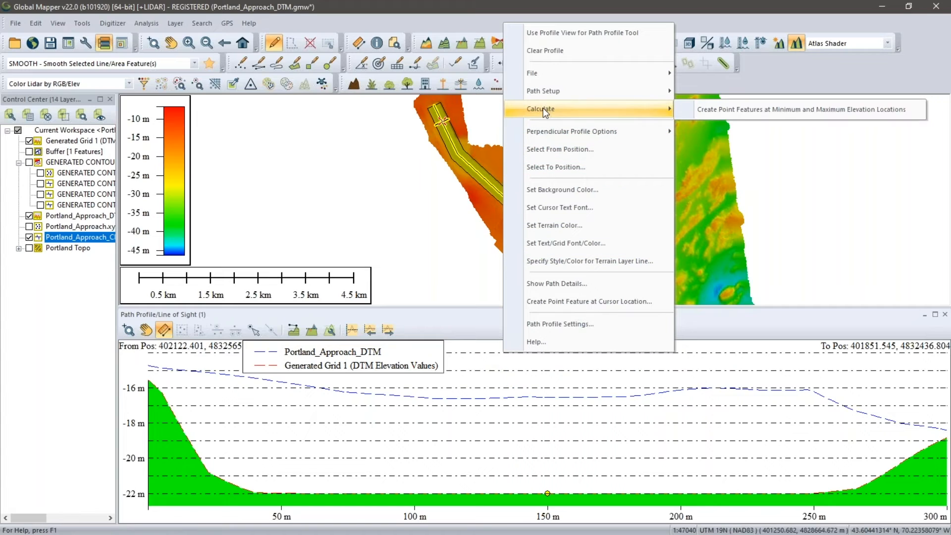
mouse_move(557, 71)
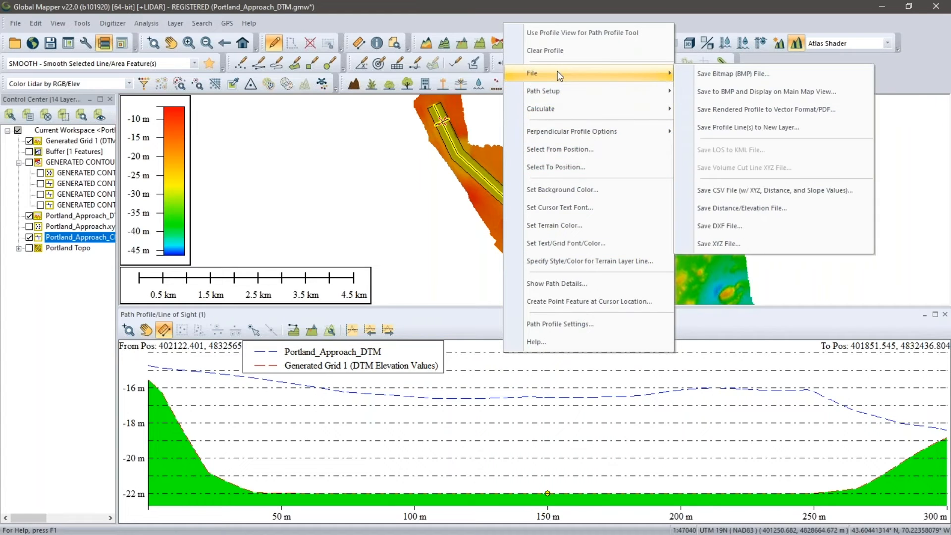
left_click(746, 130)
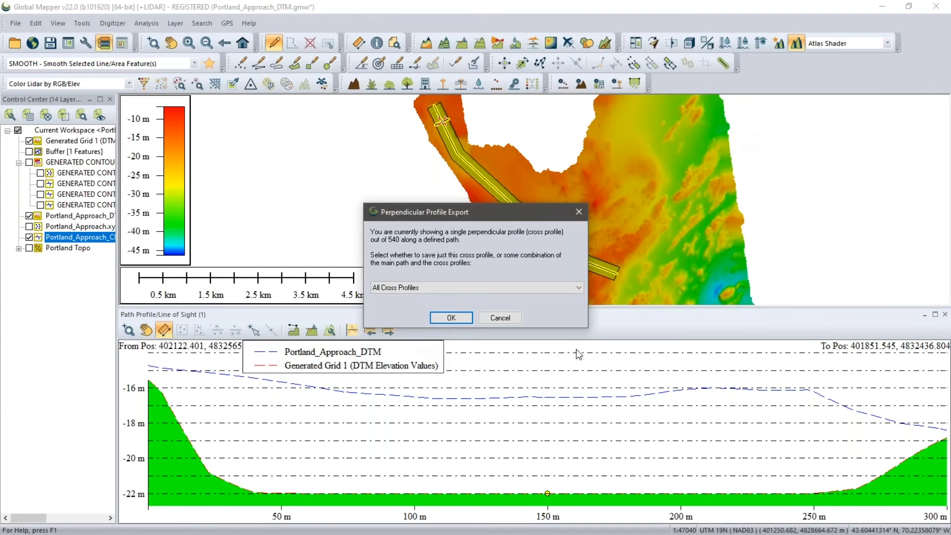
left_click(442, 320)
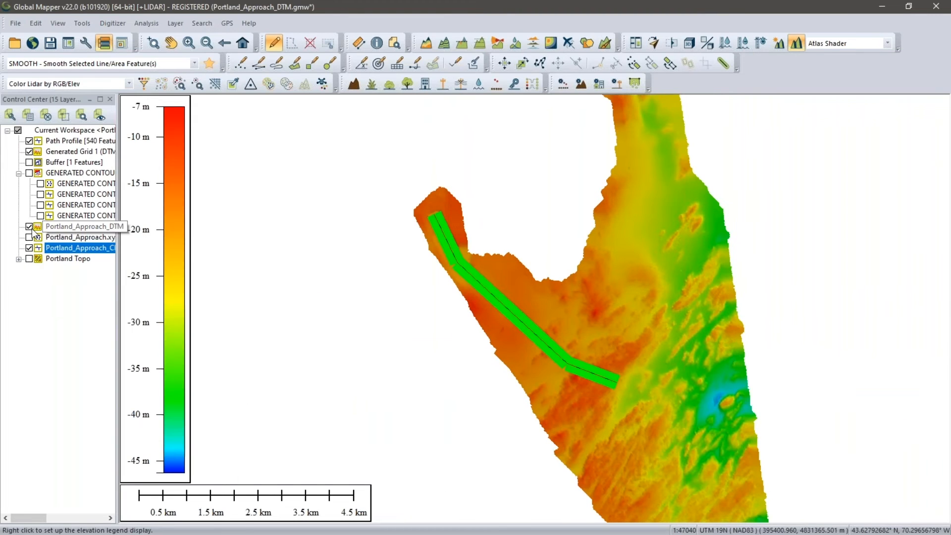
Step: Hide the Portland_Approach DTM, the dredged Generated Grid 1 and the channel line so only the saved cross profiles are displayed
left_click(30, 227)
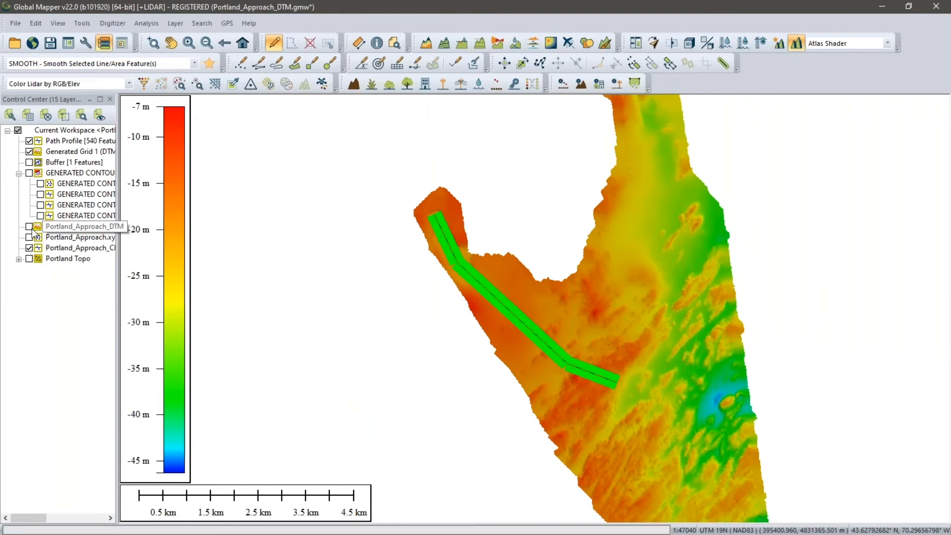
left_click(29, 152)
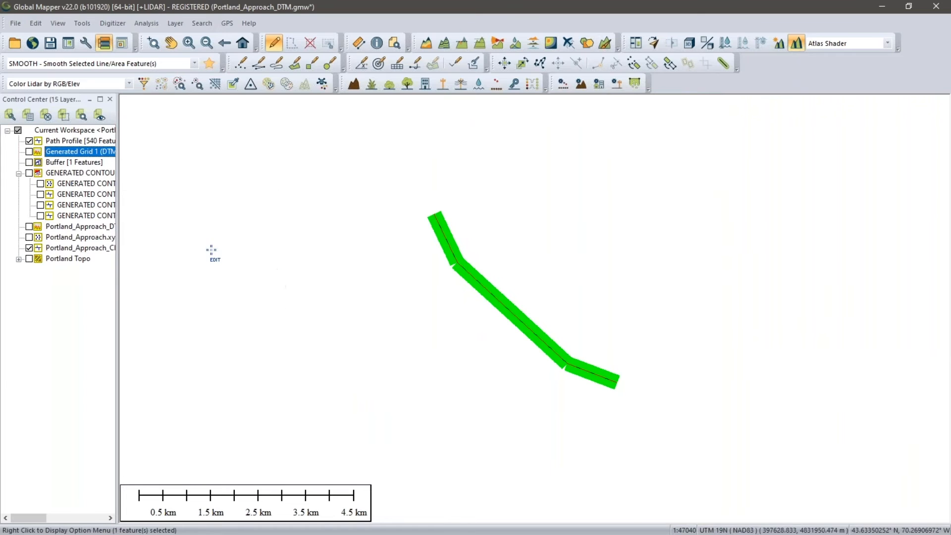
left_click(29, 248)
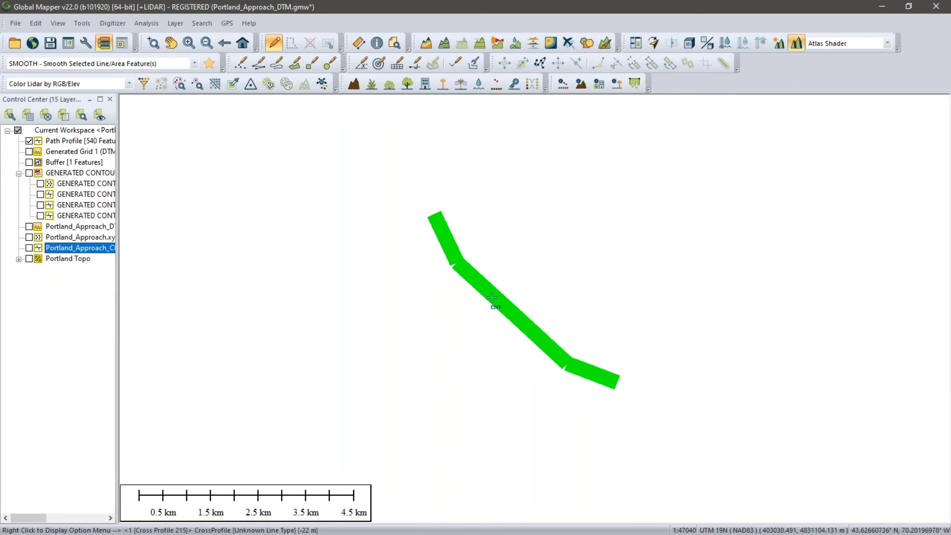
Step: Turn off label display for the Path Profile layer and inspect the spacing of its cross-profile lines
double_click(64, 140)
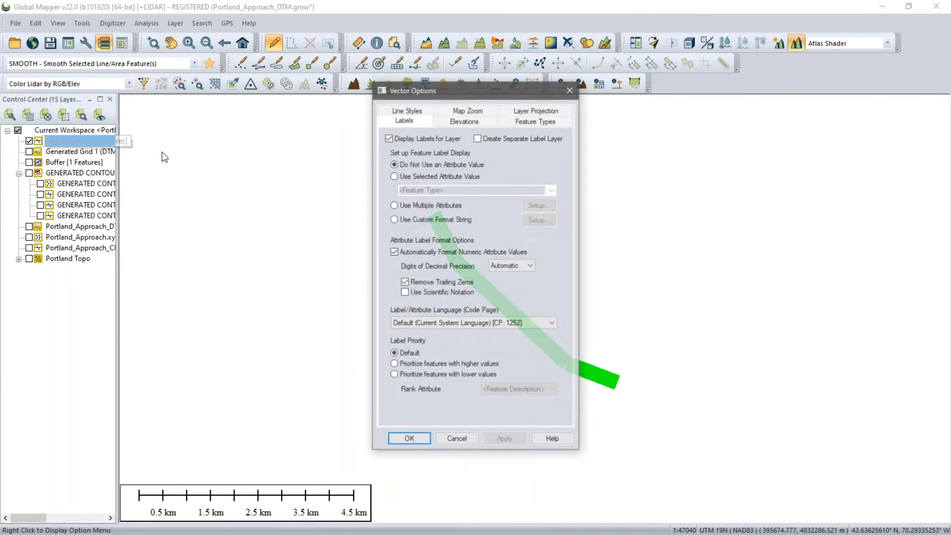
left_click(388, 138)
left_click(409, 440)
scroll(512, 304, "up", 4)
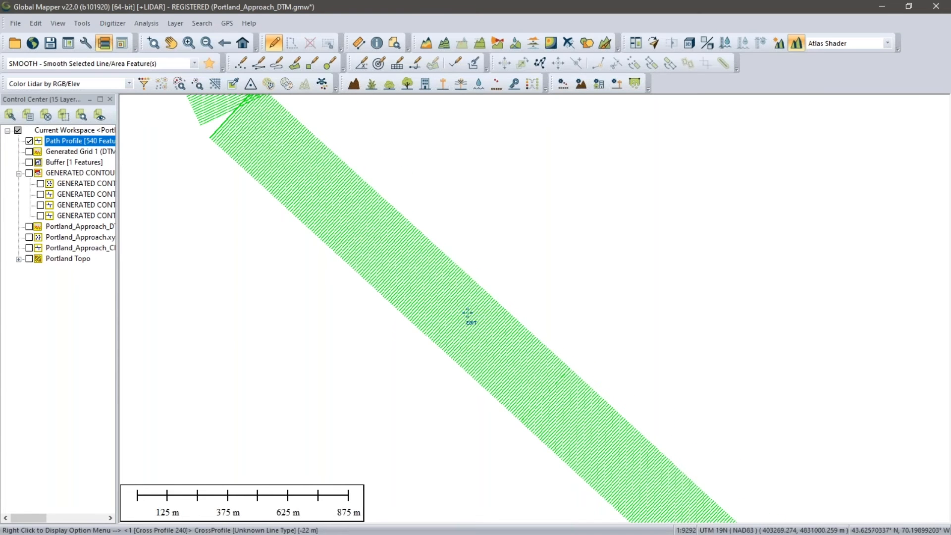
scroll(467, 313, "down", 1)
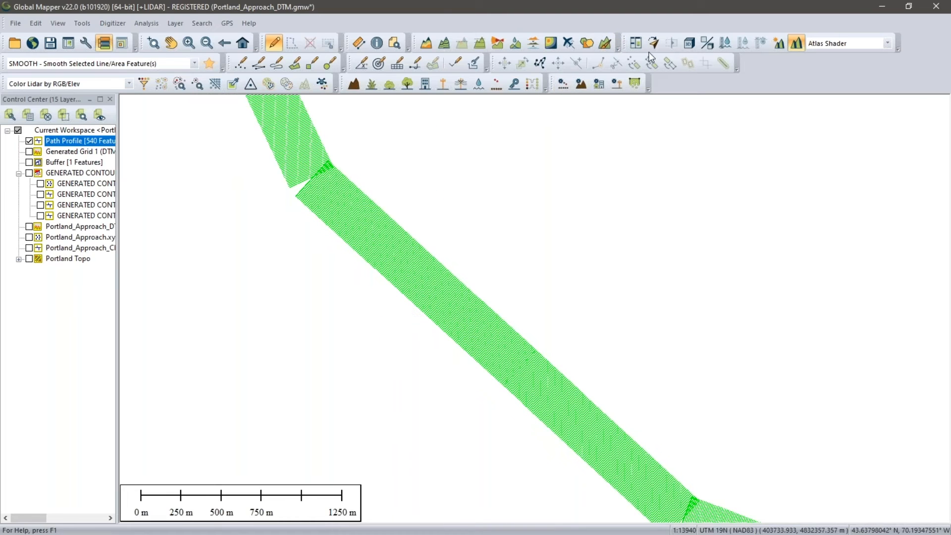
Step: Examine the saved cross profiles in a 3D view, looking along the channel from its end, and close the view
left_click(694, 46)
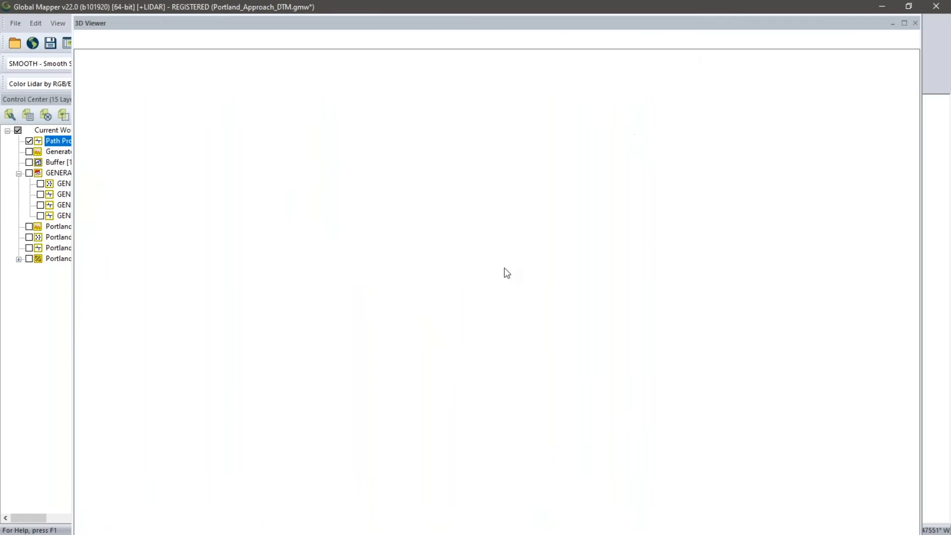
left_click_drag(506, 378, 413, 389)
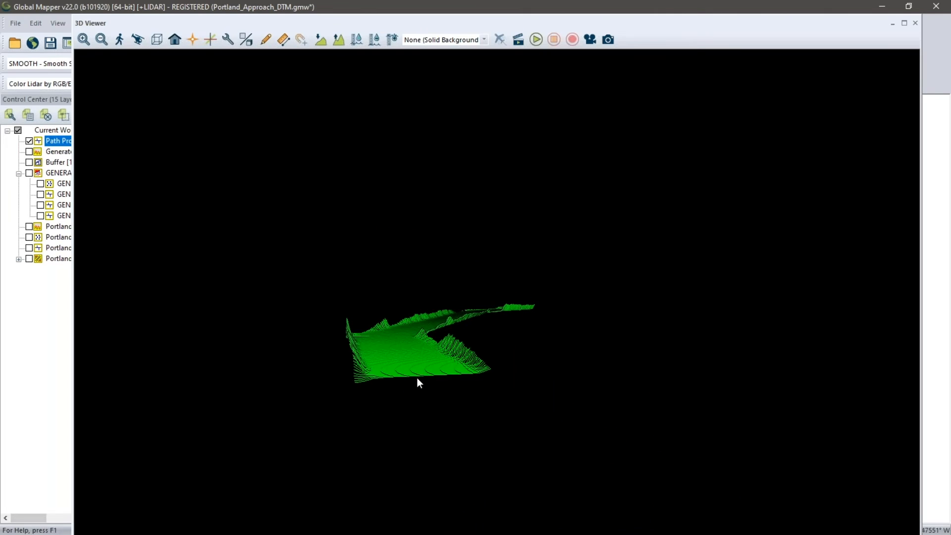
scroll(419, 377, "up", 5)
left_click_drag(439, 372, 606, 264)
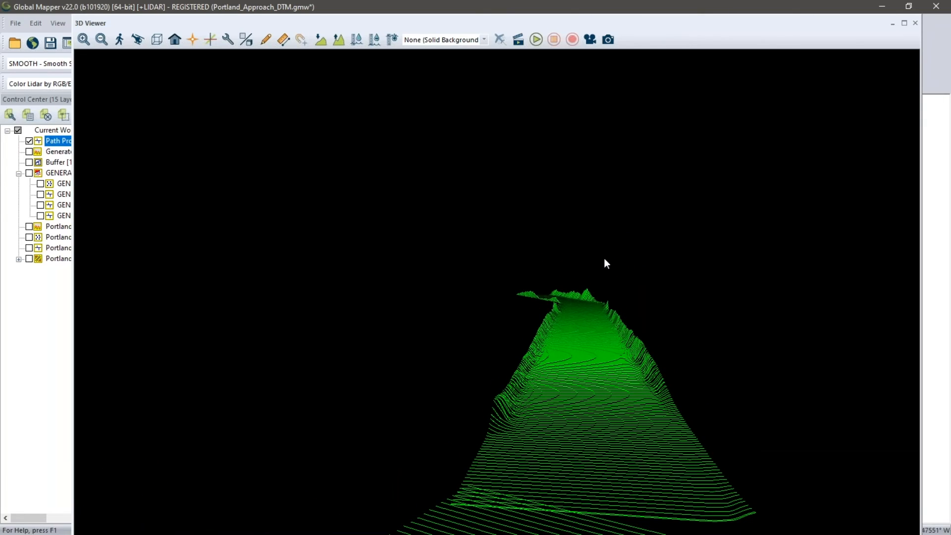
left_click(915, 24)
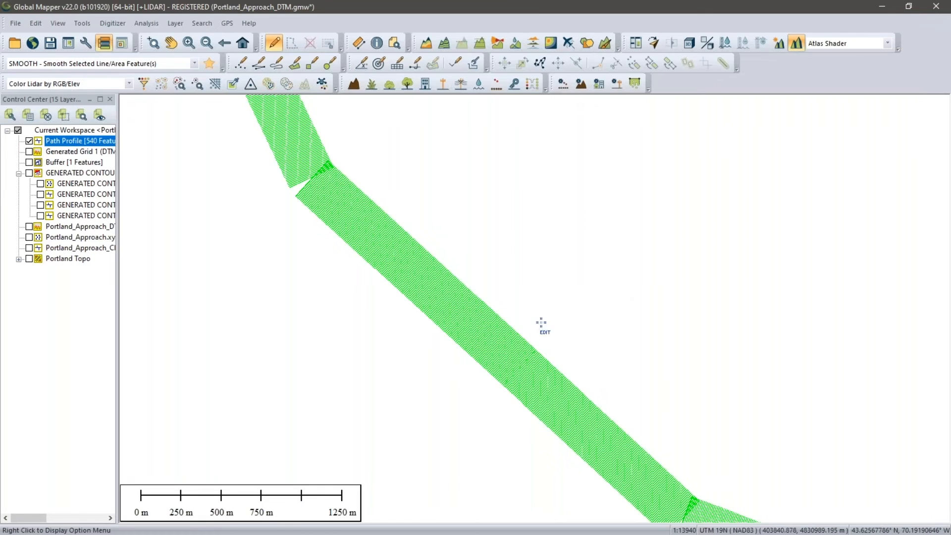
Step: Hide the Path Profile layer and display both Generated Grid 1 and the Portland_Approach DTM across the full channel
left_click(30, 141)
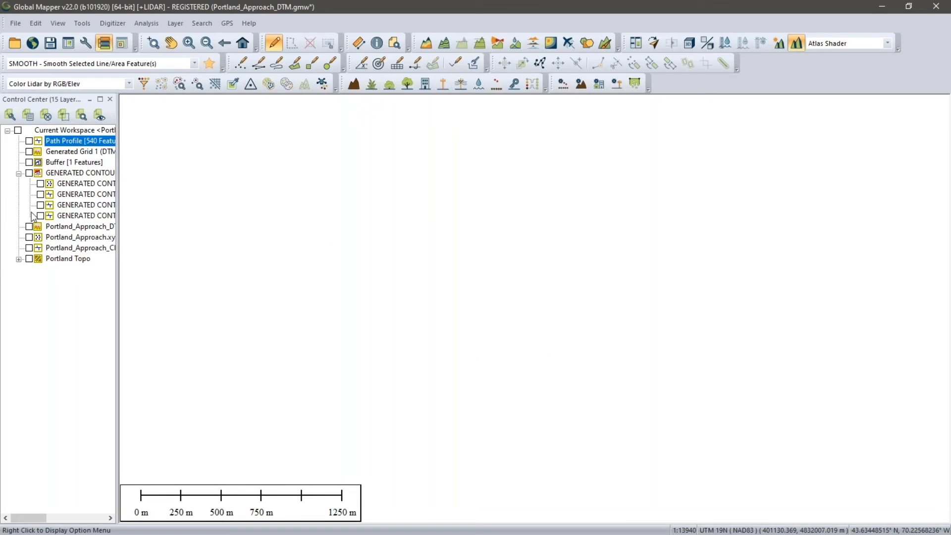
left_click(30, 152)
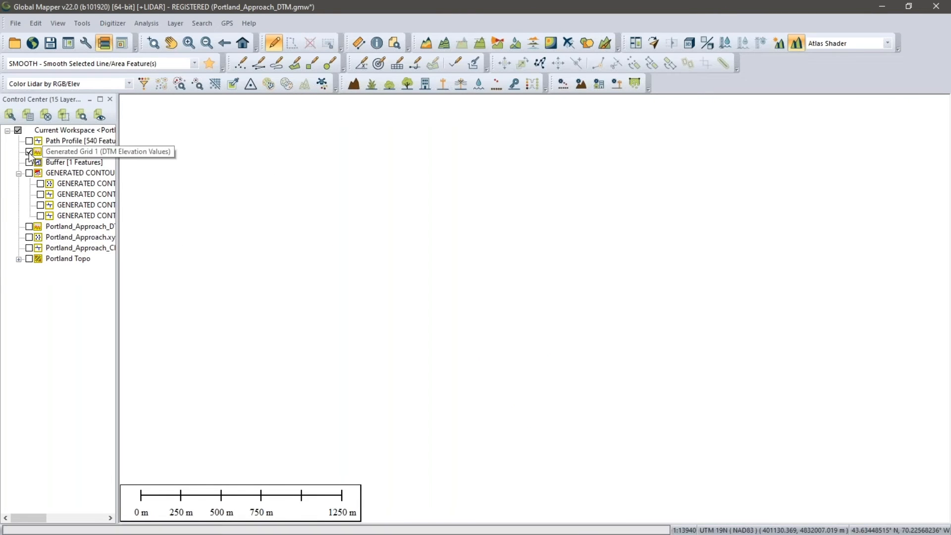
left_click(29, 226)
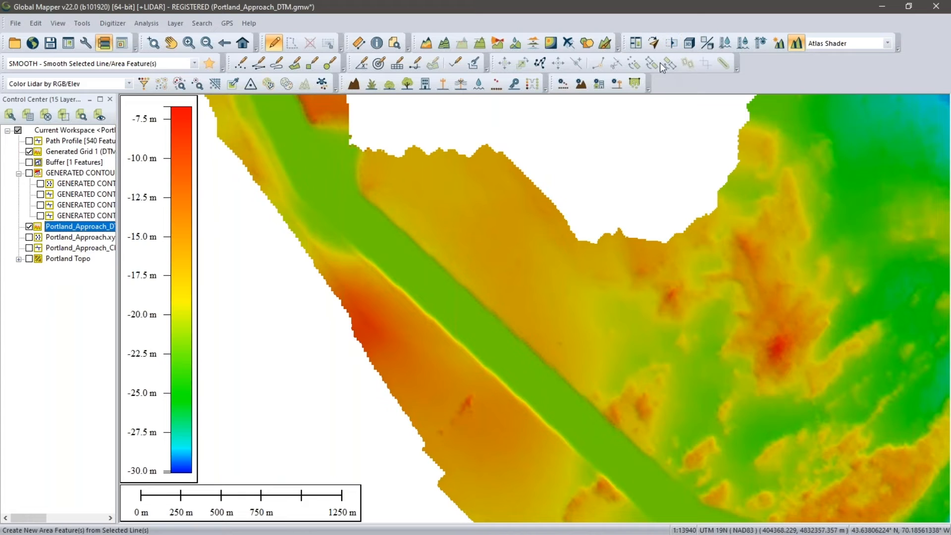
scroll(458, 285, "down", 2)
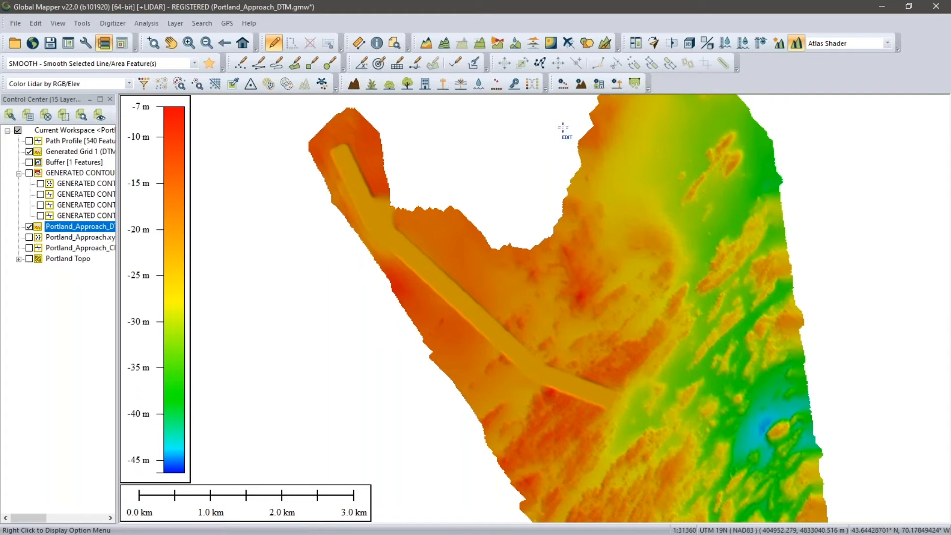
Step: Use the image swipe tool over the channel to compare the dredged grid with the original terrain
left_click(669, 45)
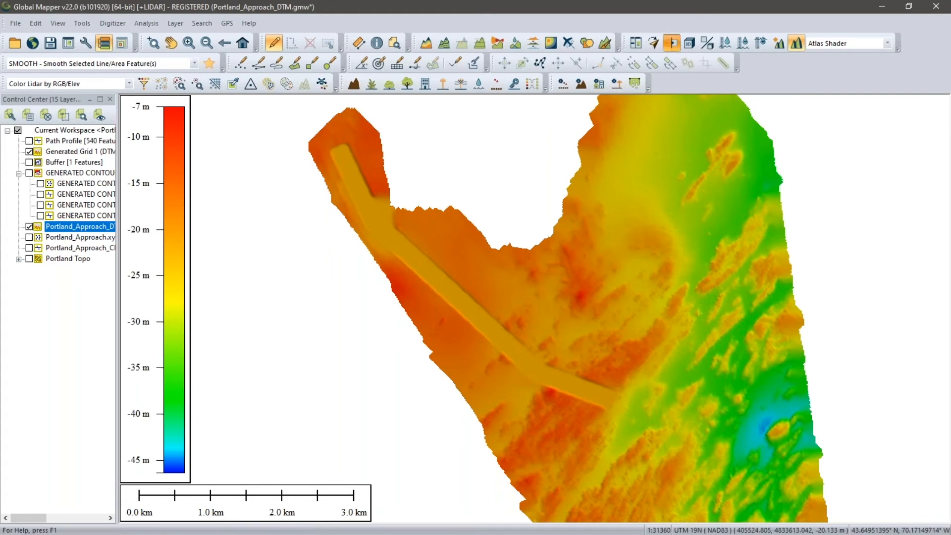
left_click(450, 352)
left_click_drag(376, 198, 346, 299)
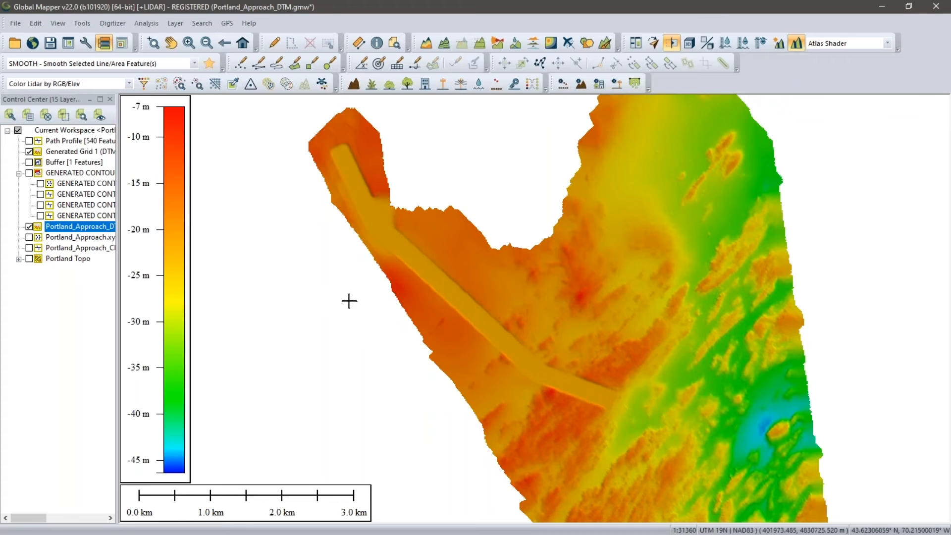
Step: Measure the volume between surfaces in cubic meters, subtracting Generated Grid 1 from Portland_Approach_DTM, and review the cut and fill report
left_click(143, 24)
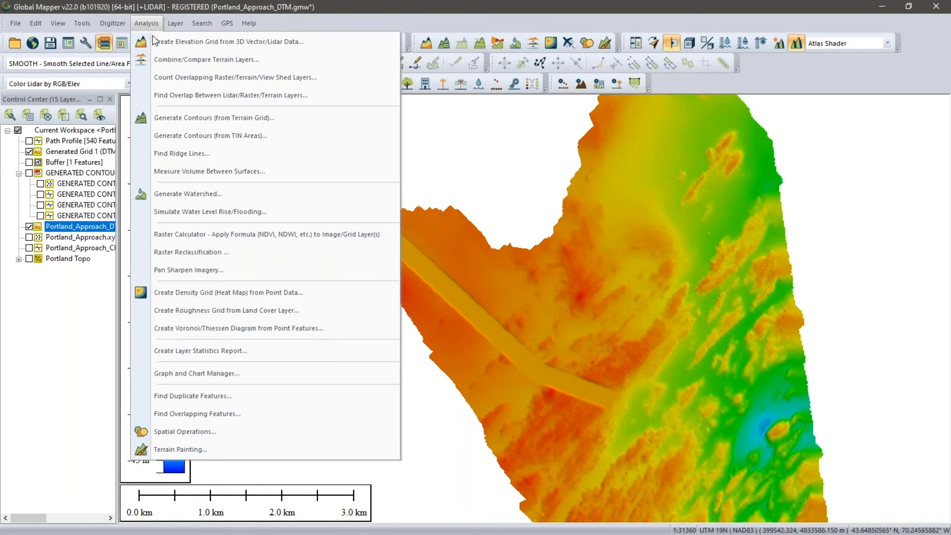
left_click(211, 174)
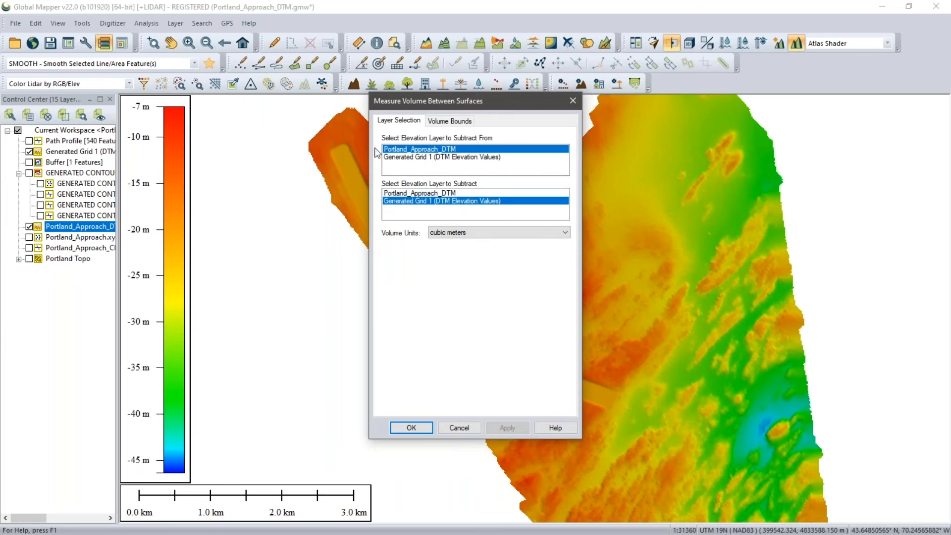
left_click(462, 235)
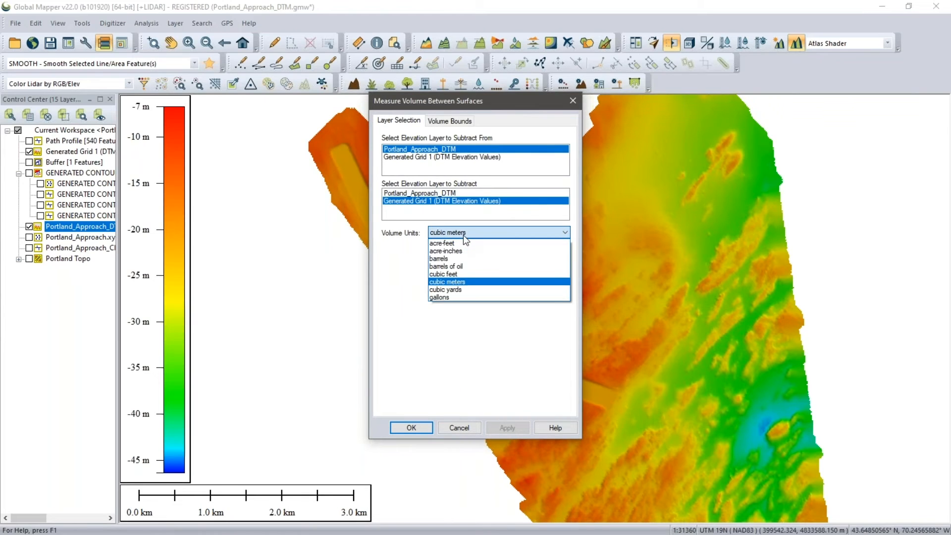
left_click(462, 235)
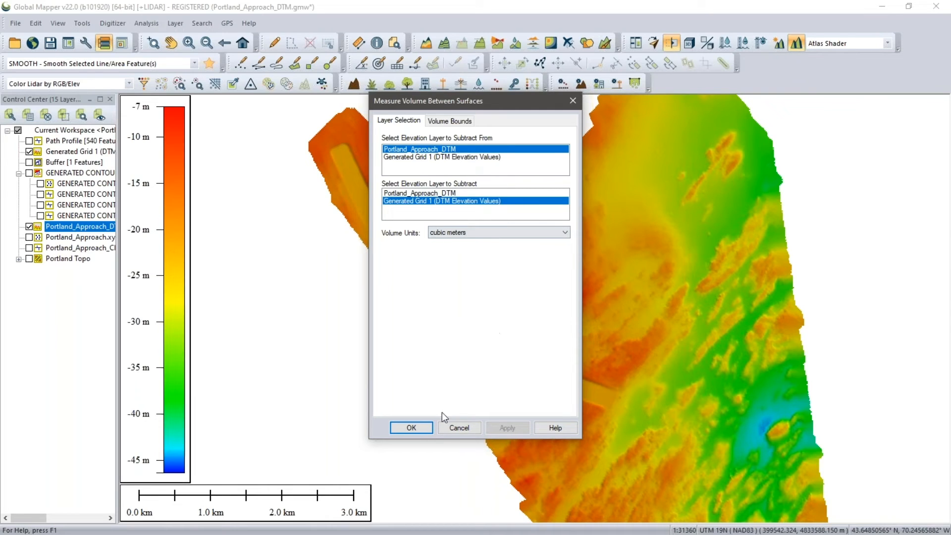
left_click(428, 425)
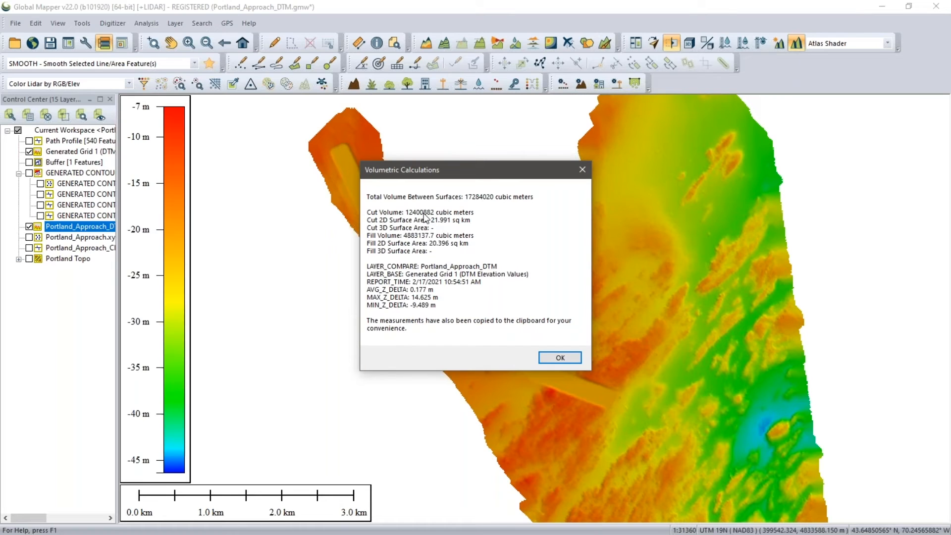
left_click_drag(465, 172, 682, 168)
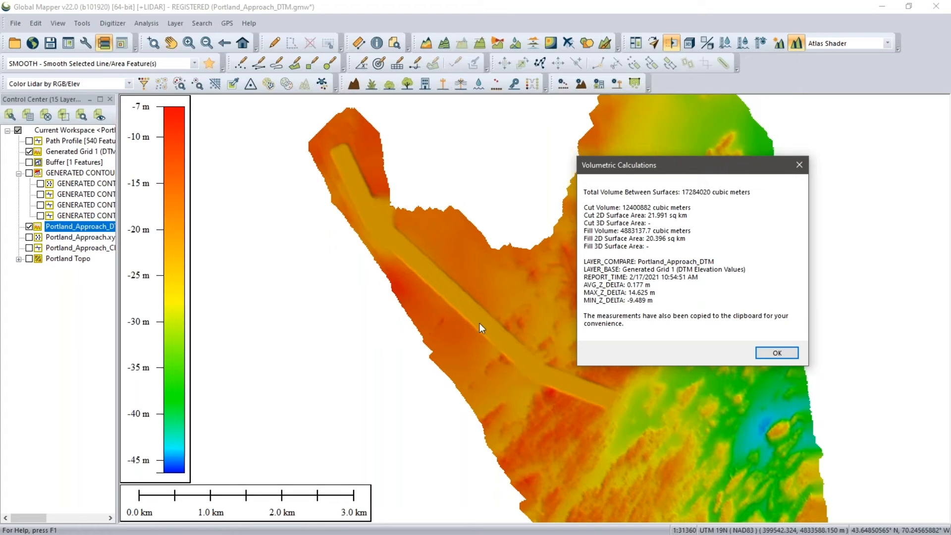
left_click(777, 353)
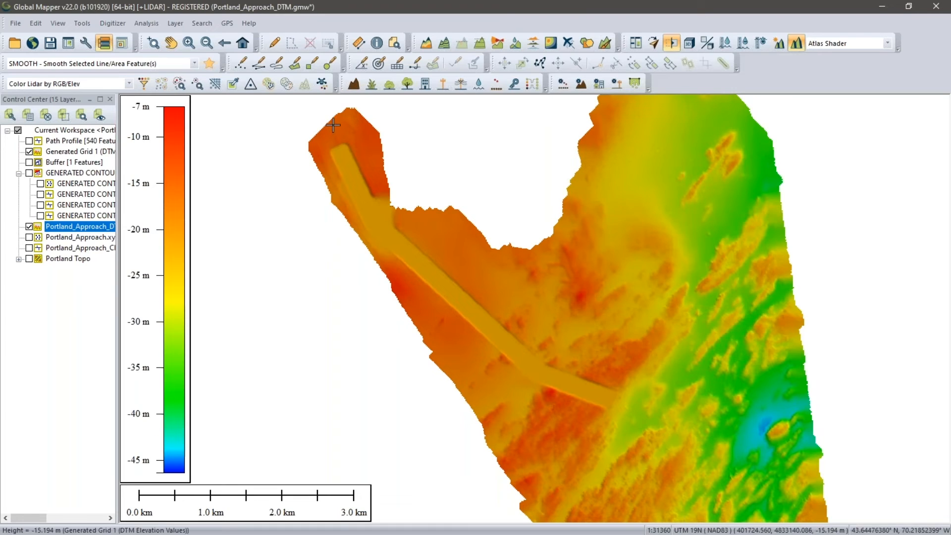
Step: Create a Combined Elevation Grid using Subtraction (Difference) - Unsigned between Portland_Approach_DTM and Generated Grid 1
left_click(534, 46)
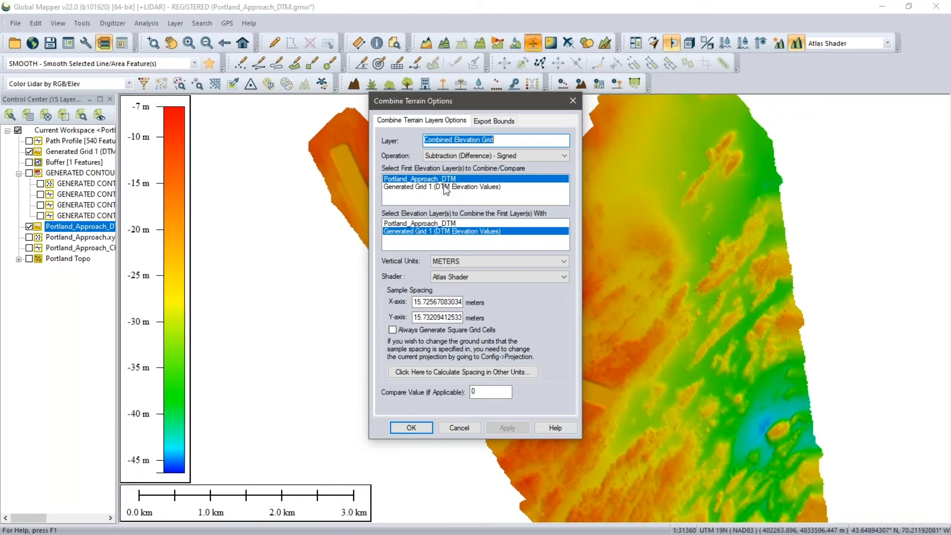
left_click(483, 153)
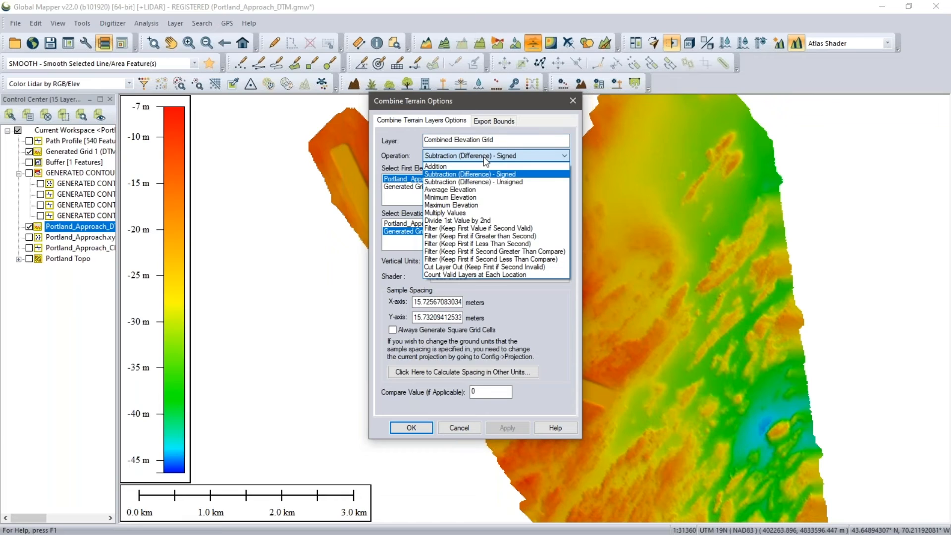
left_click(483, 182)
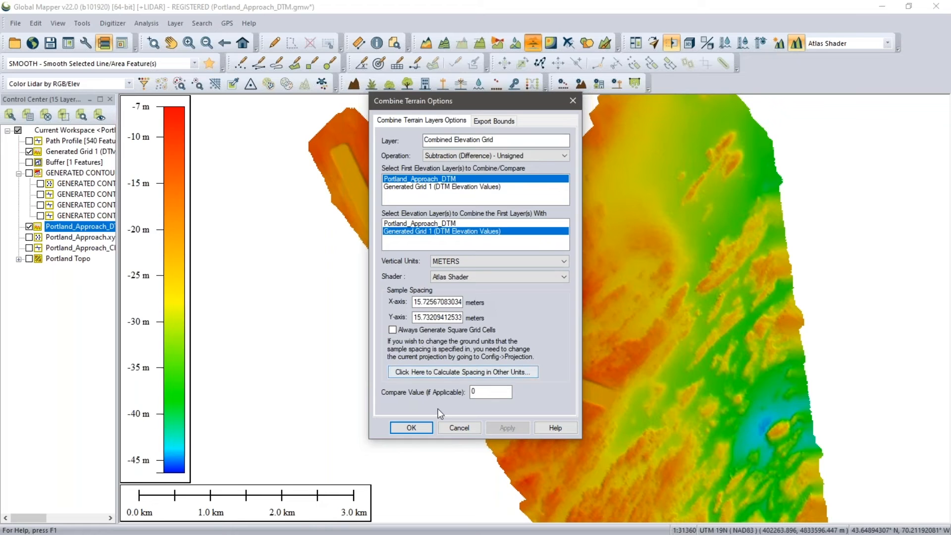
left_click(412, 427)
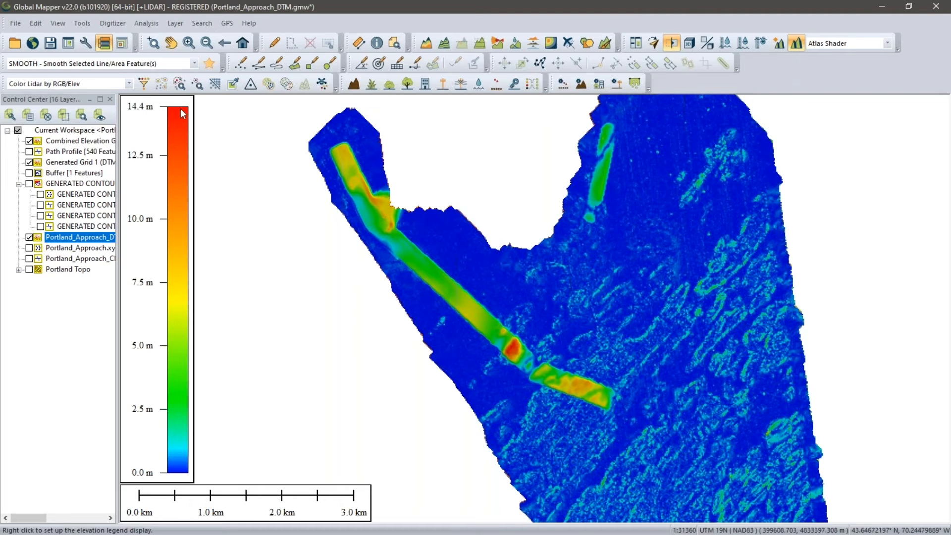
right_click(182, 204)
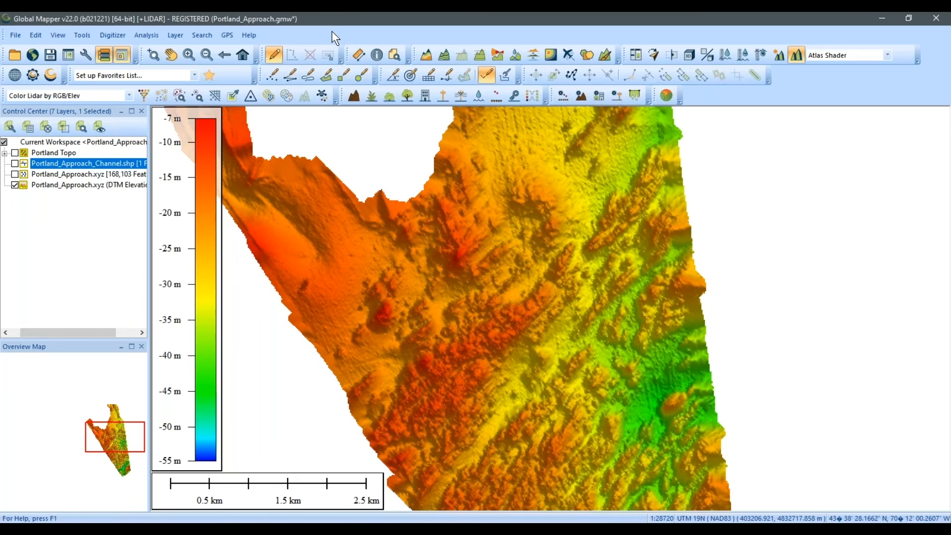
Step: Draw a roughly east-west line about 4.4 km long across the Portland_Approach terrain and store it in the User Created Features layer
left_click(294, 72)
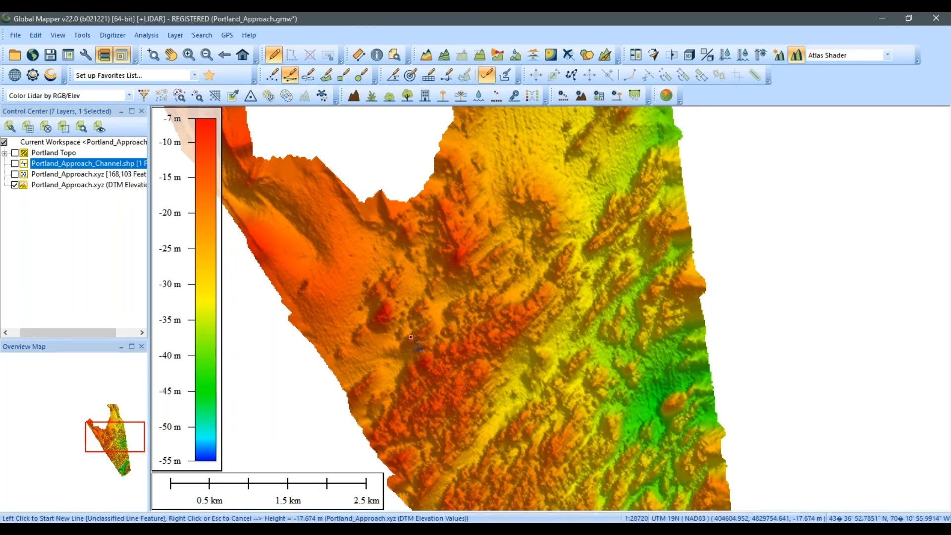
left_click(329, 331)
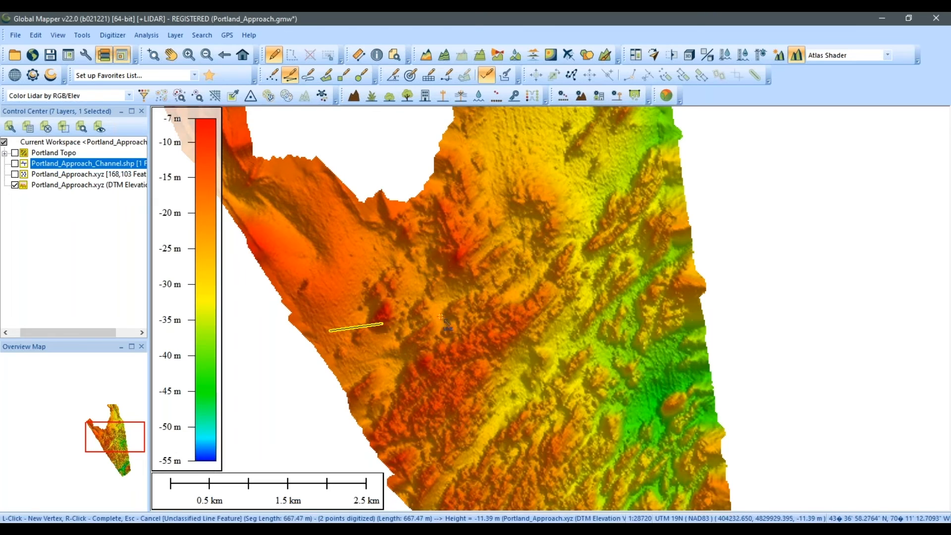
right_click(678, 317)
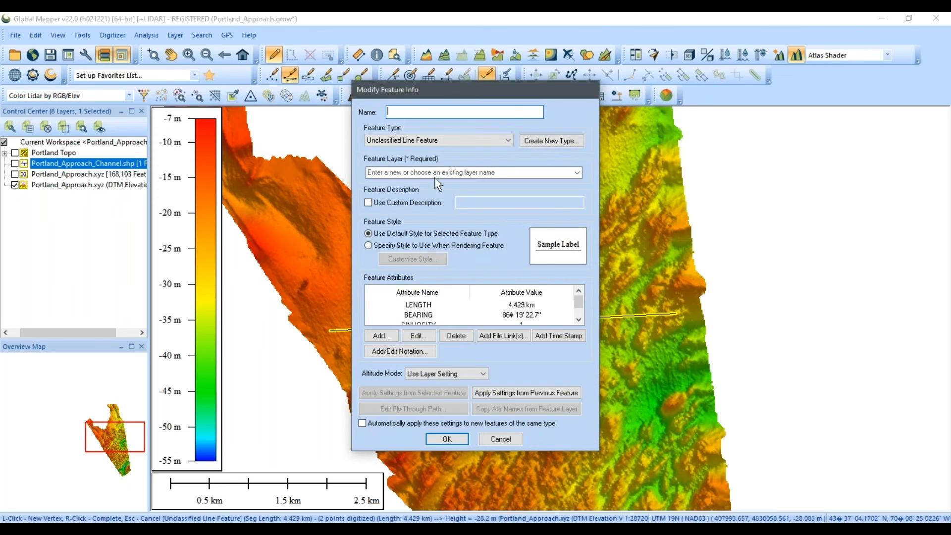
left_click(577, 174)
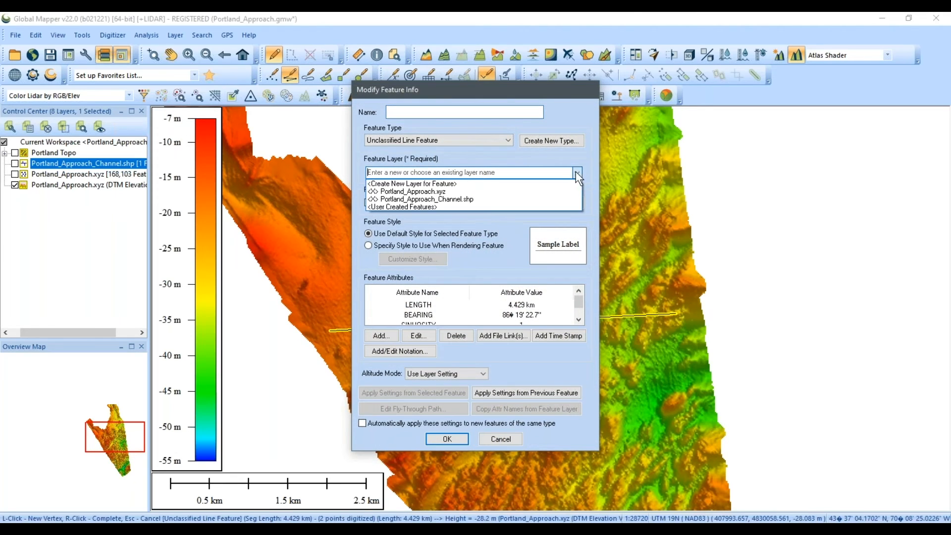
left_click(473, 206)
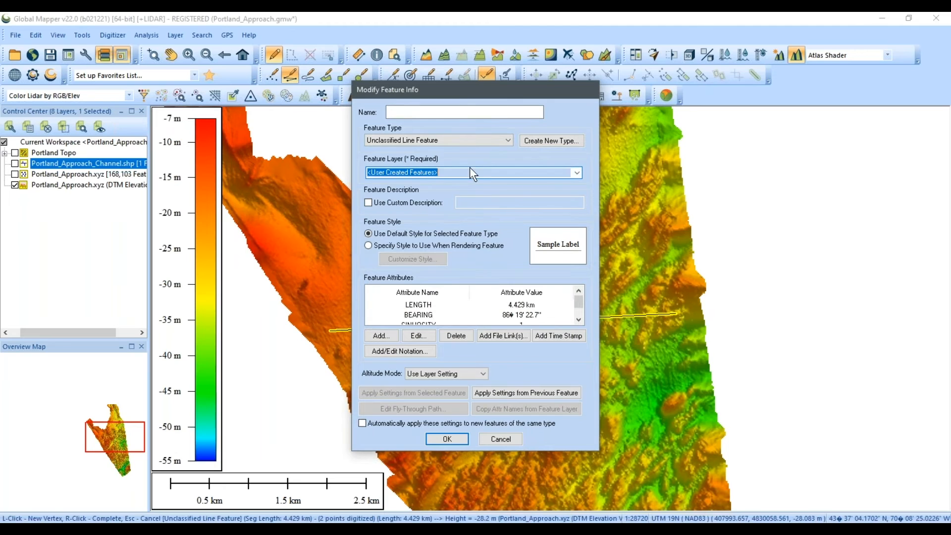
left_click(447, 439)
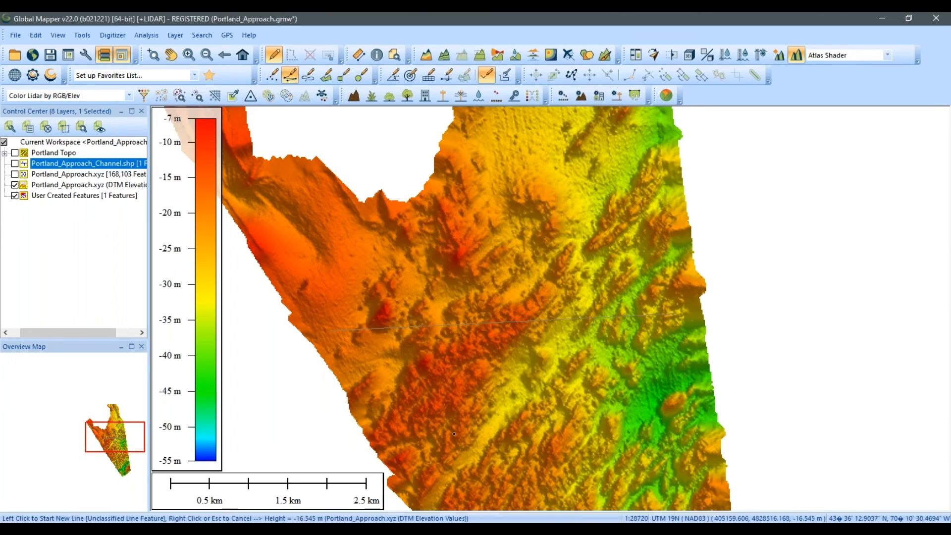
left_click(289, 74)
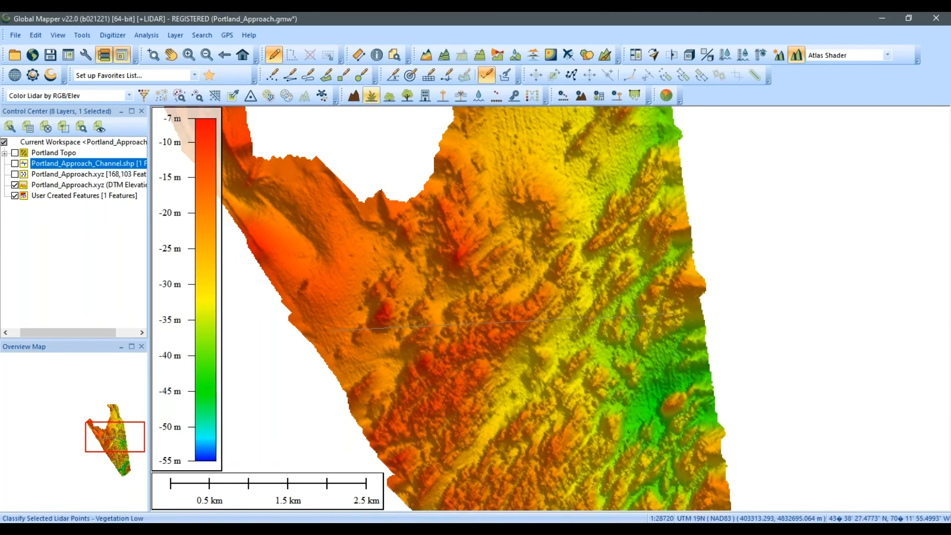
Step: Apply elevations from the Terrain Layers to the east-west line drawn across the Portland_Approach terrain
left_click_drag(587, 315, 568, 272)
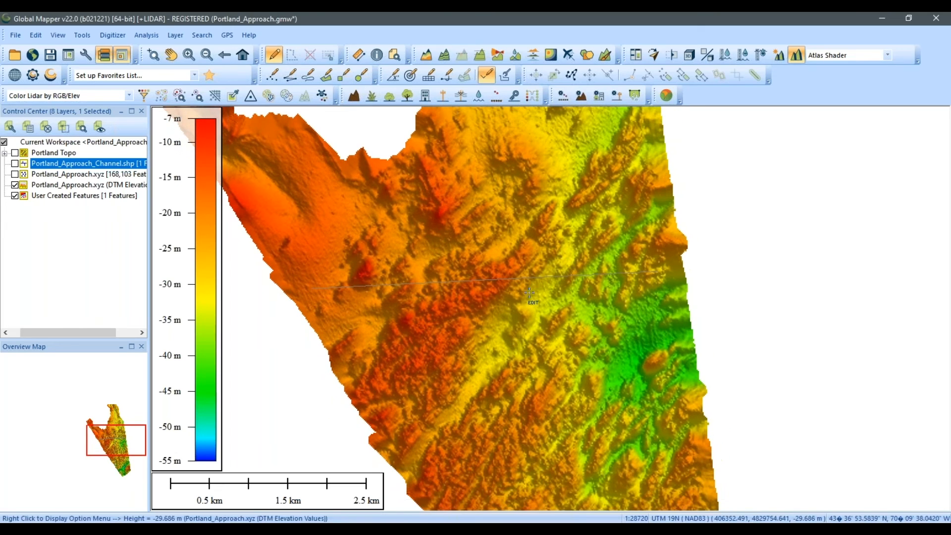
scroll(453, 279, "up", 1)
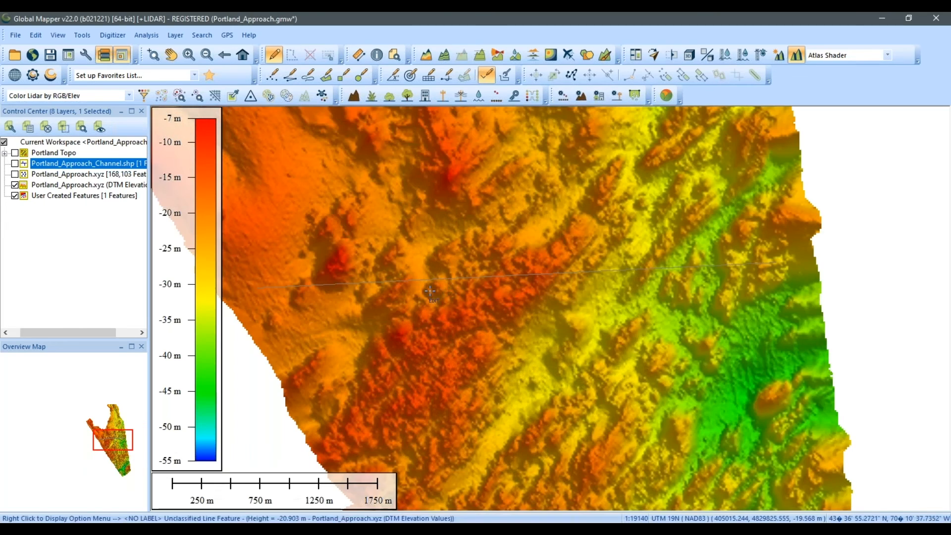
left_click(453, 279)
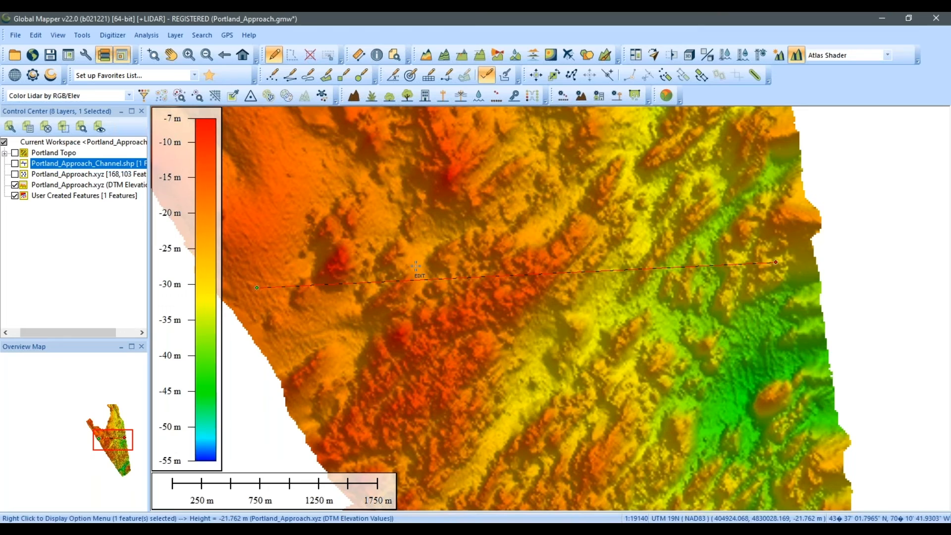
right_click(441, 254)
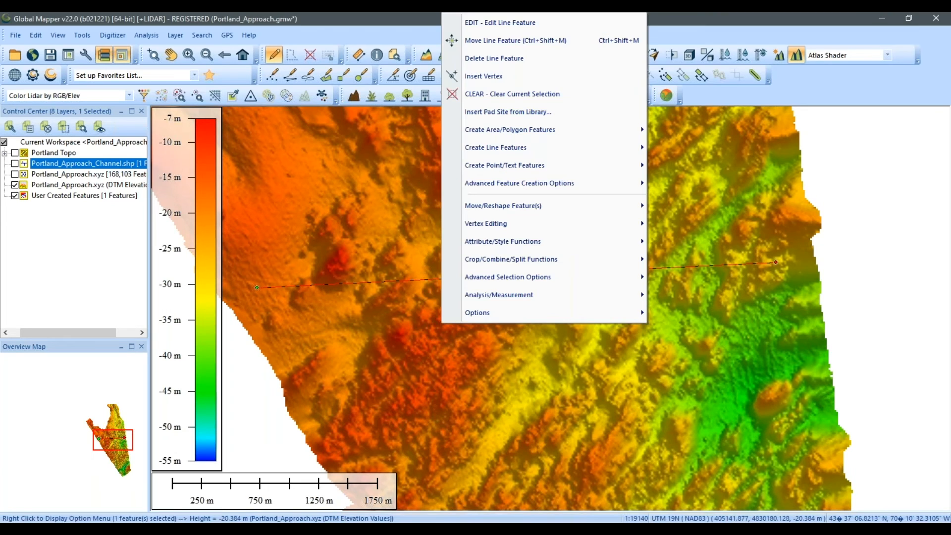
right_click(414, 247)
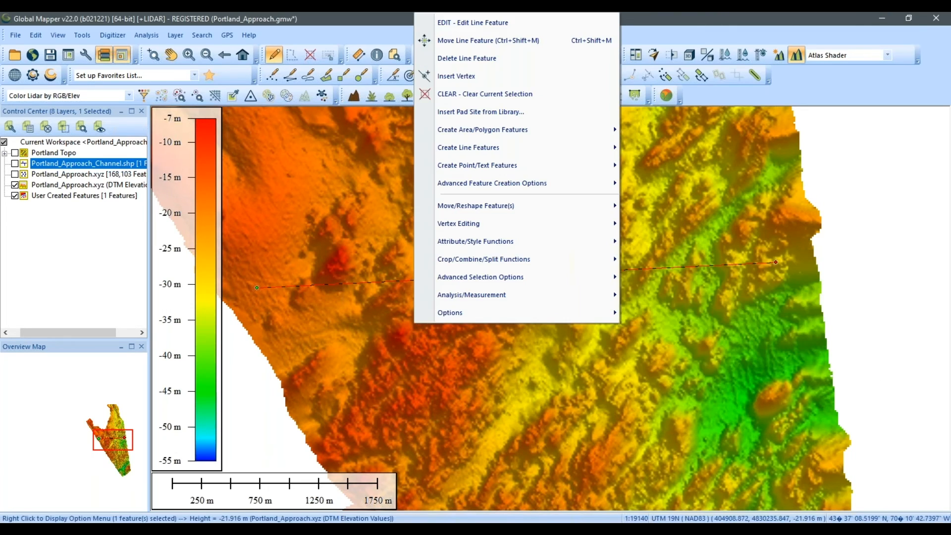
mouse_move(510, 295)
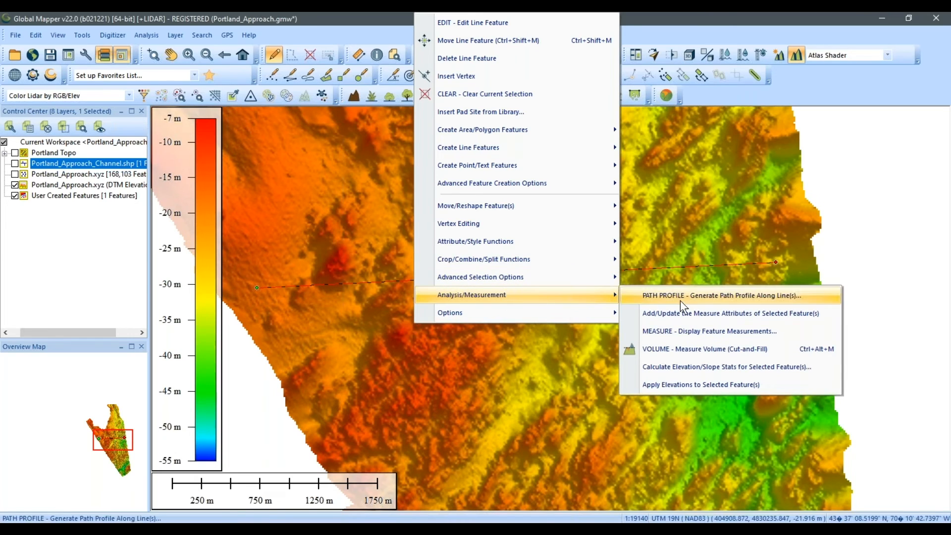
left_click(671, 385)
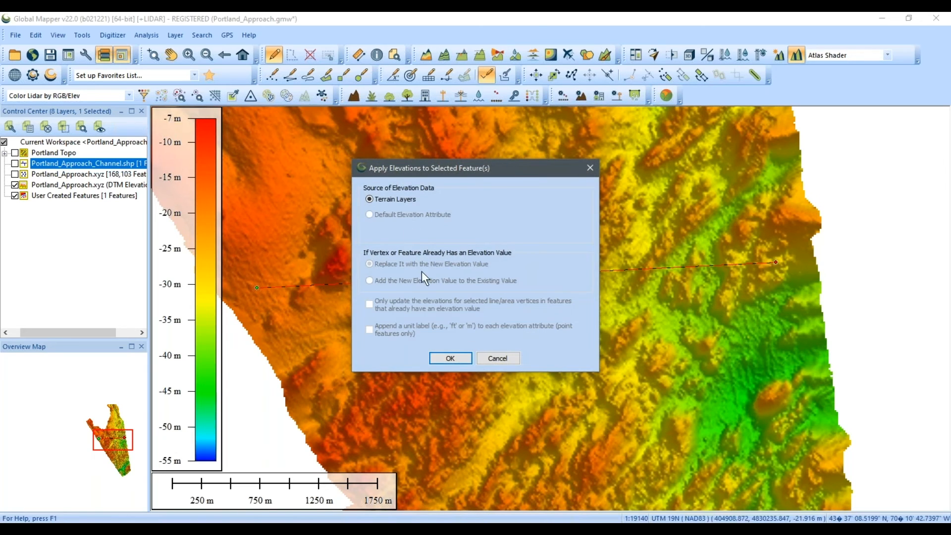
left_click(451, 358)
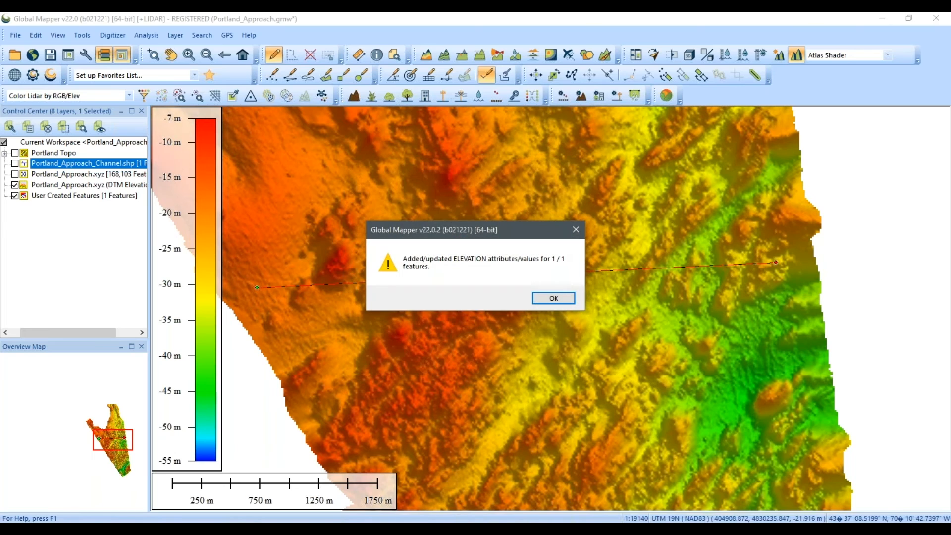
left_click(553, 298)
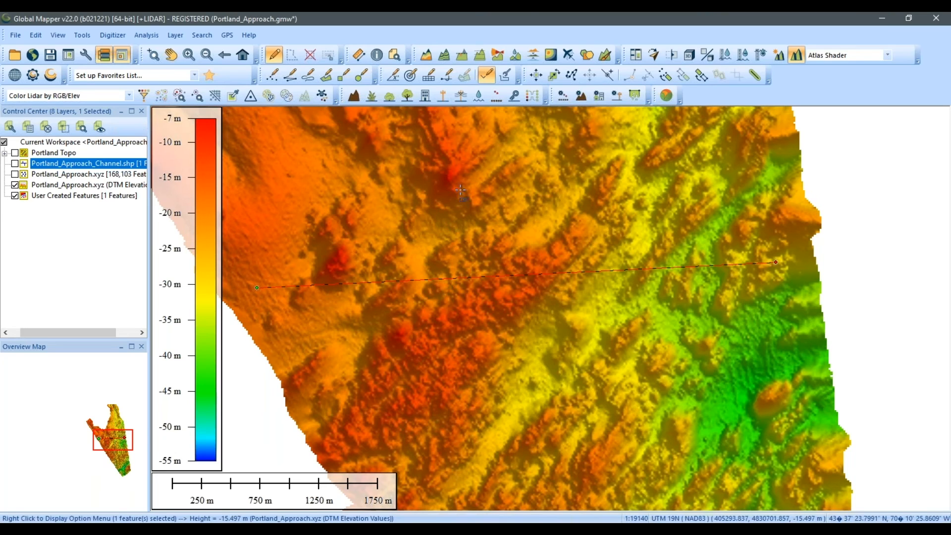
Step: Resample the line at a fixed distance interval with 1 meter spacing, keeping the endpoint and all original vertices
right_click(455, 244)
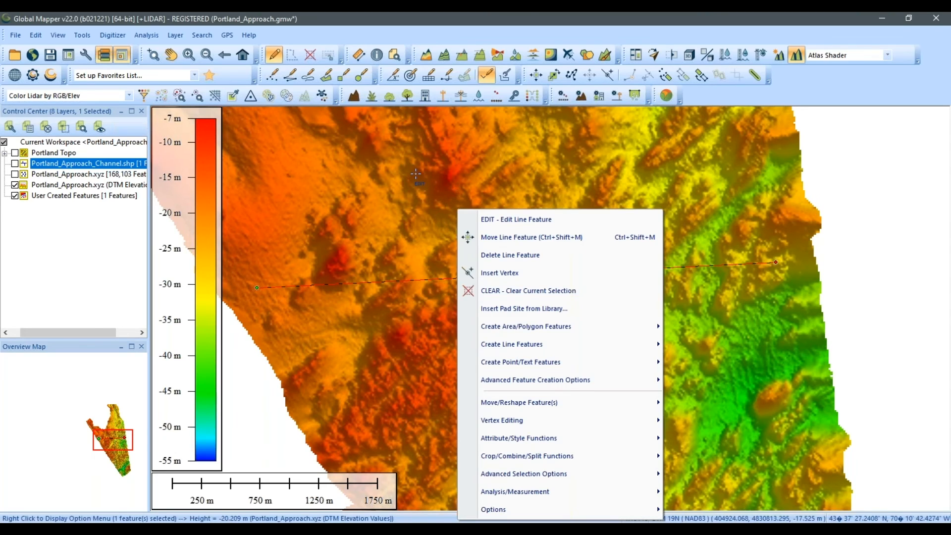
left_click(515, 290)
left_click(503, 274)
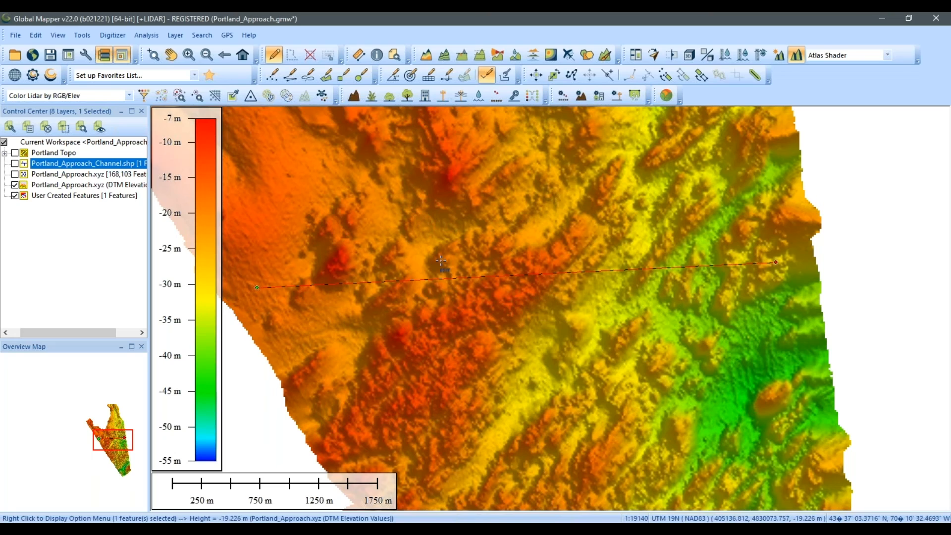
right_click(451, 266)
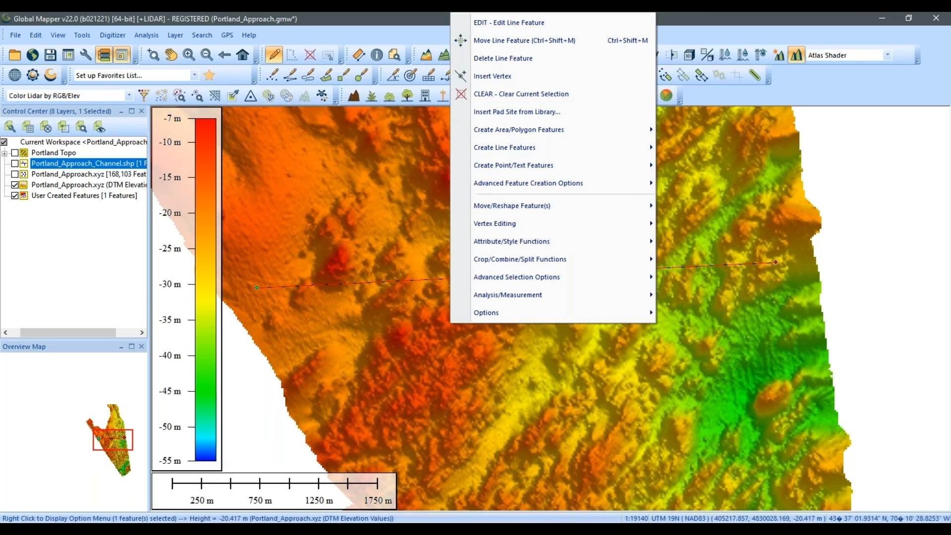
mouse_move(603, 262)
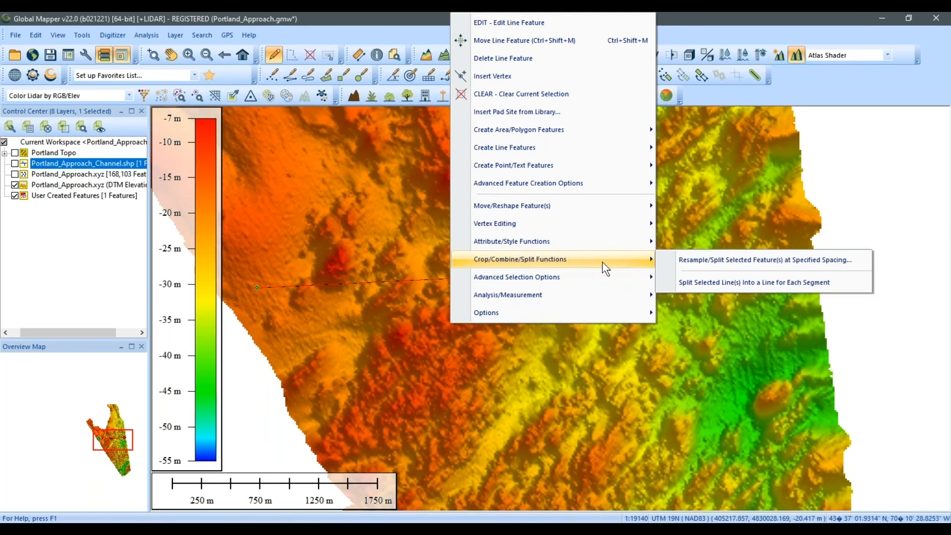
left_click(698, 261)
left_click(480, 236)
double_click(462, 248)
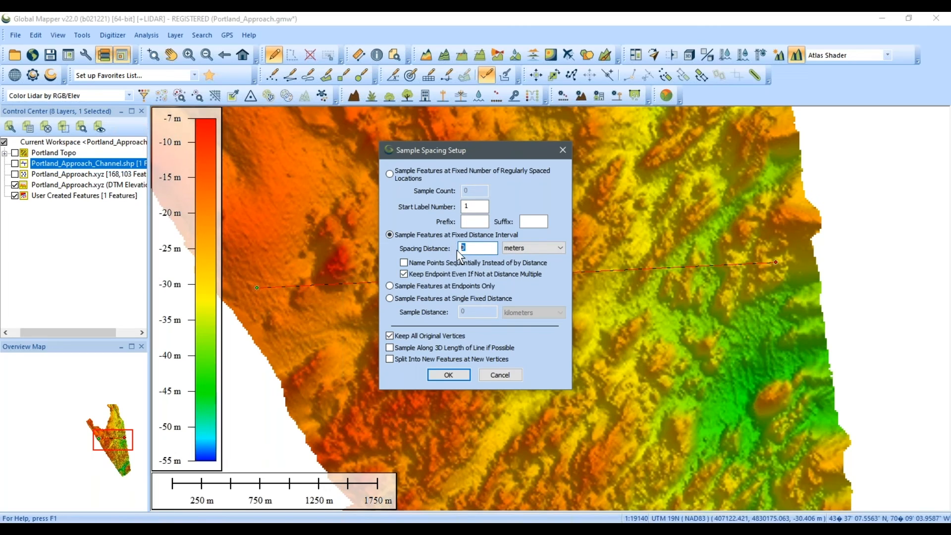
type("1")
left_click(448, 374)
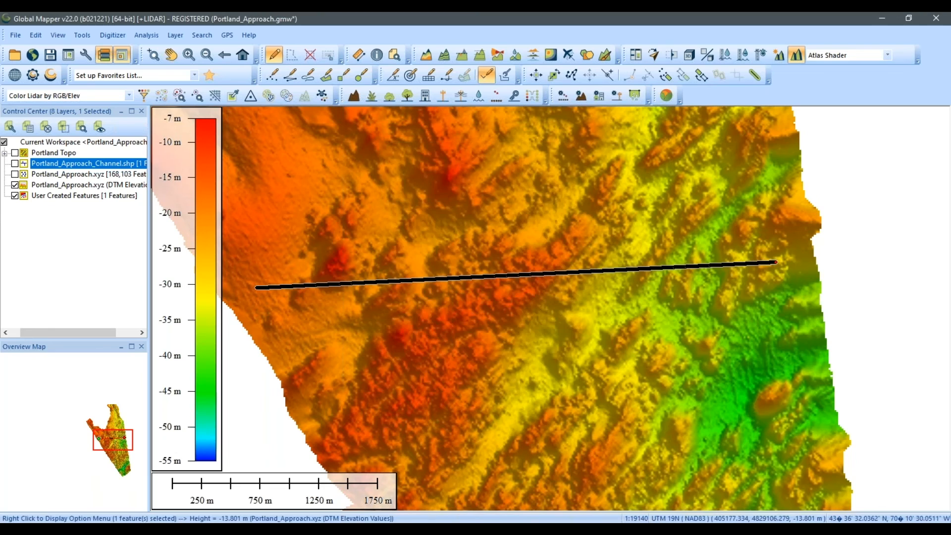
Step: Apply elevations from the Terrain Layers to all vertices of the resampled line, replacing existing elevation values
scroll(465, 281, "up", 2)
scroll(464, 281, "up", 2)
scroll(487, 251, "up", 2)
scroll(508, 237, "up", 2)
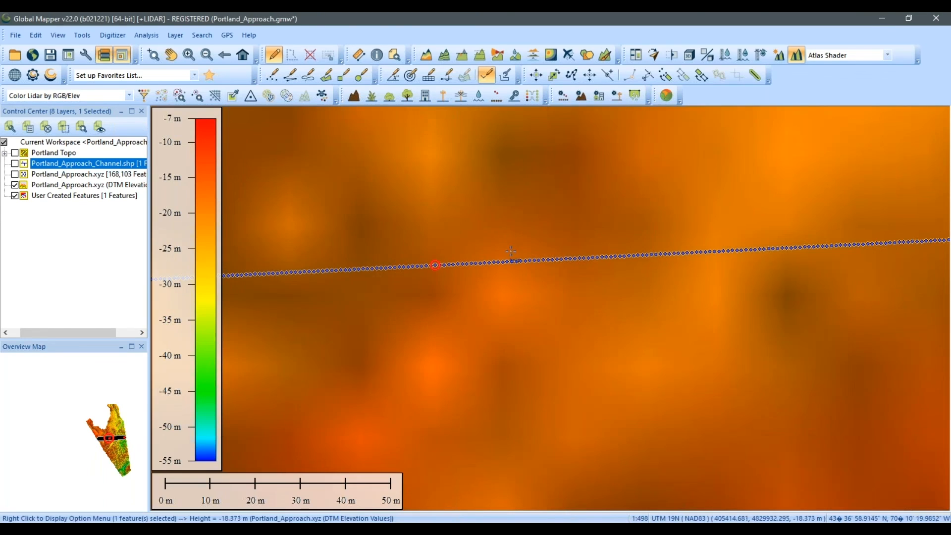
scroll(505, 233, "up", 2)
scroll(506, 234, "down", 2)
right_click(502, 213)
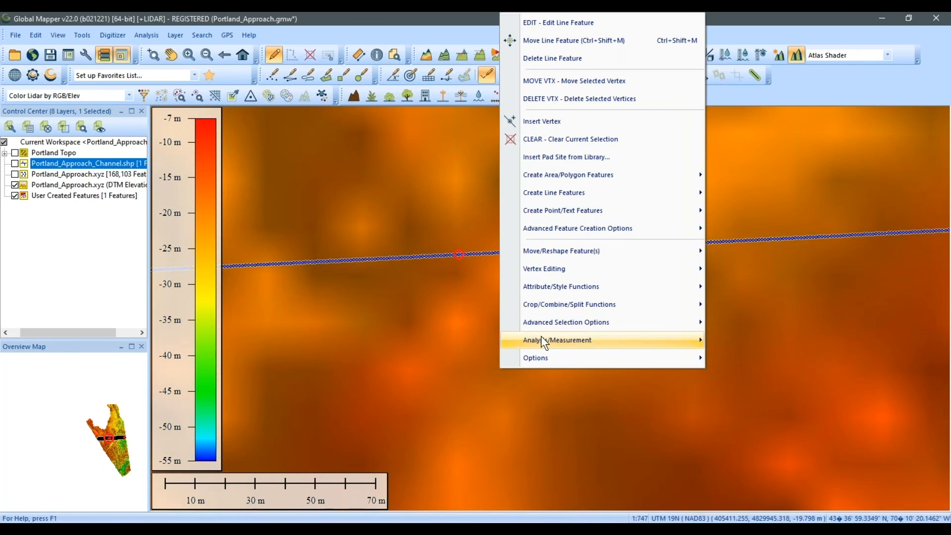
mouse_move(543, 340)
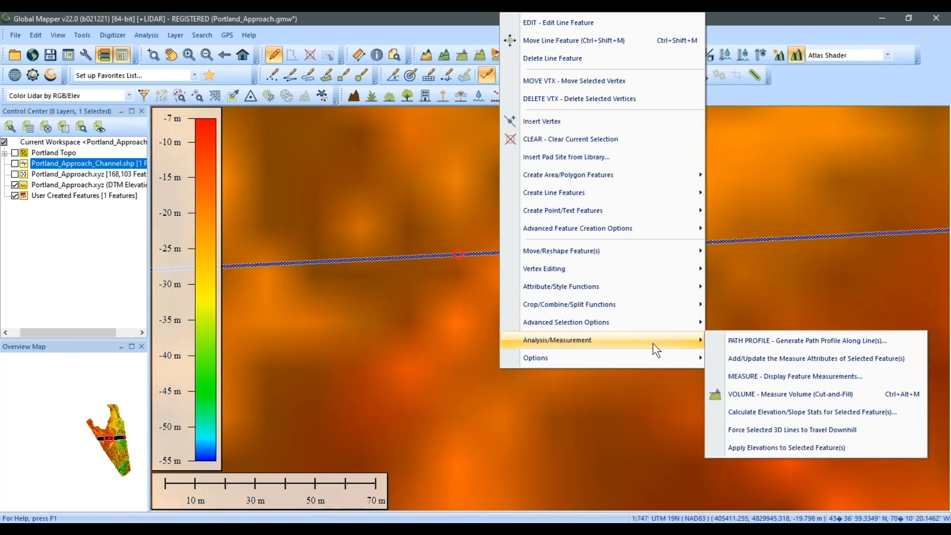
left_click(775, 447)
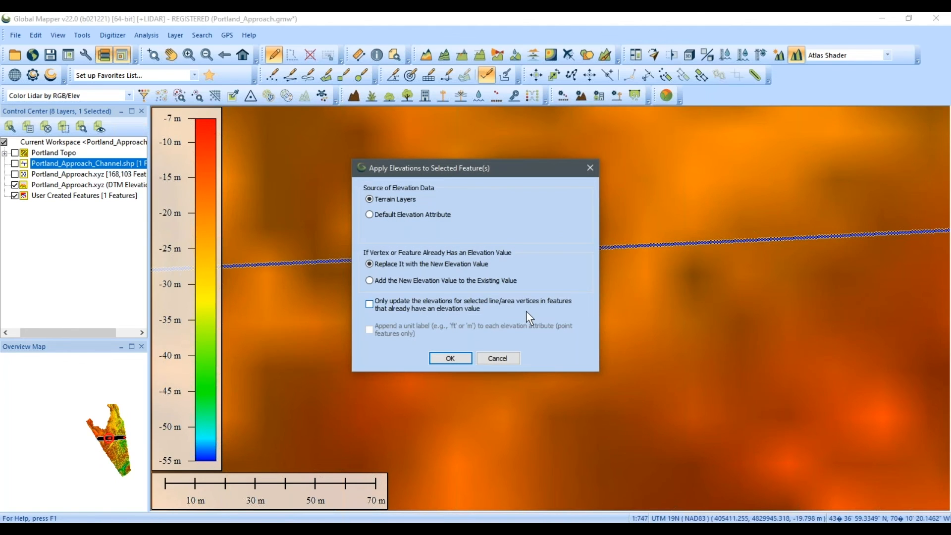
left_click(450, 357)
left_click(548, 296)
Step: Examine how the resampled line follows the terrain surface in the 3D viewer
scroll(537, 208, "down", 3)
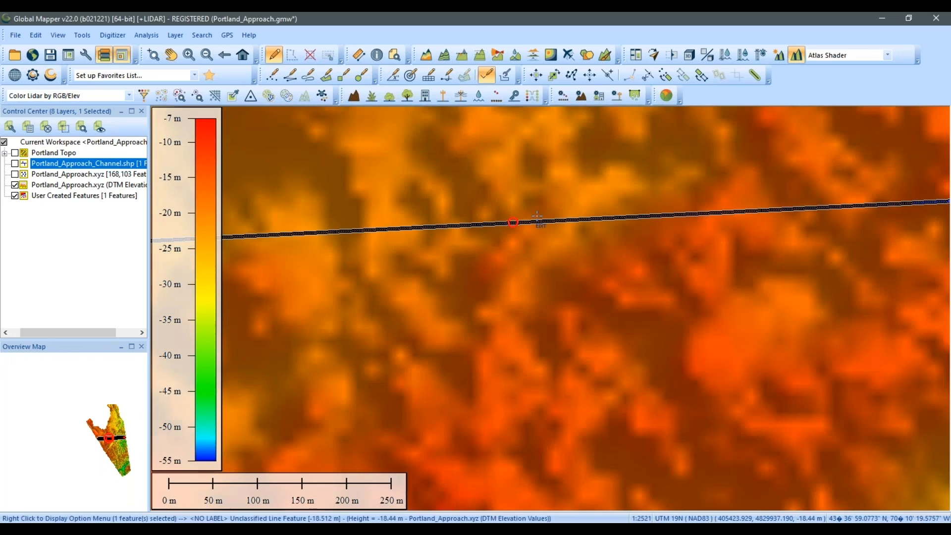
scroll(545, 307, "down", 5)
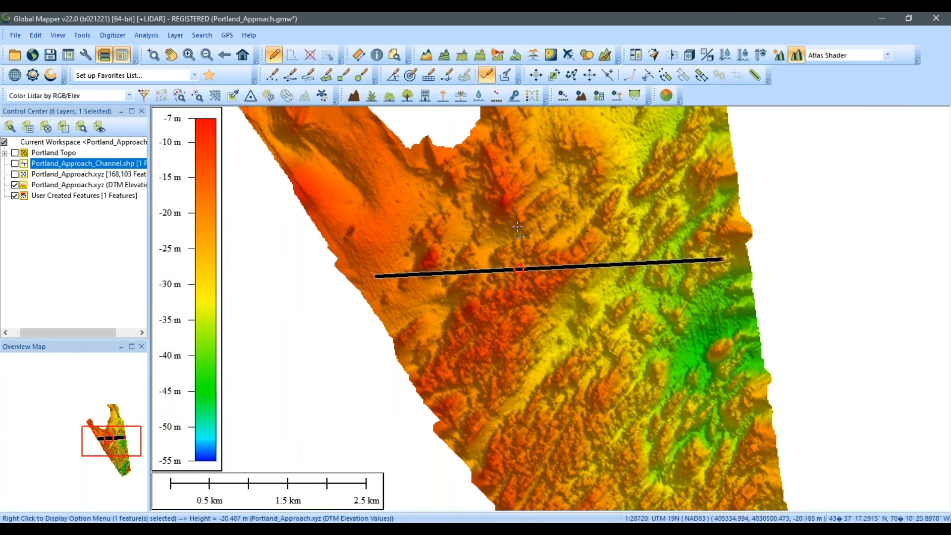
scroll(527, 230, "up", 1)
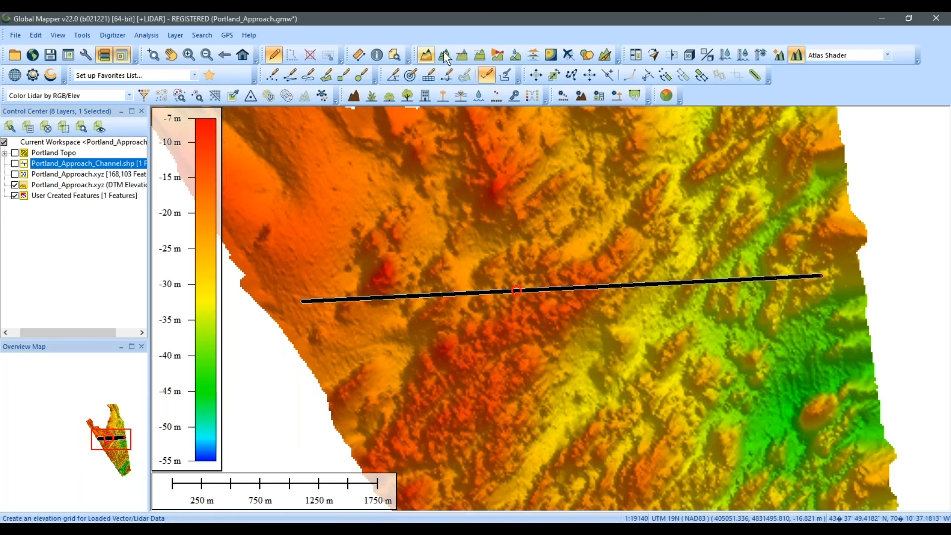
left_click(688, 55)
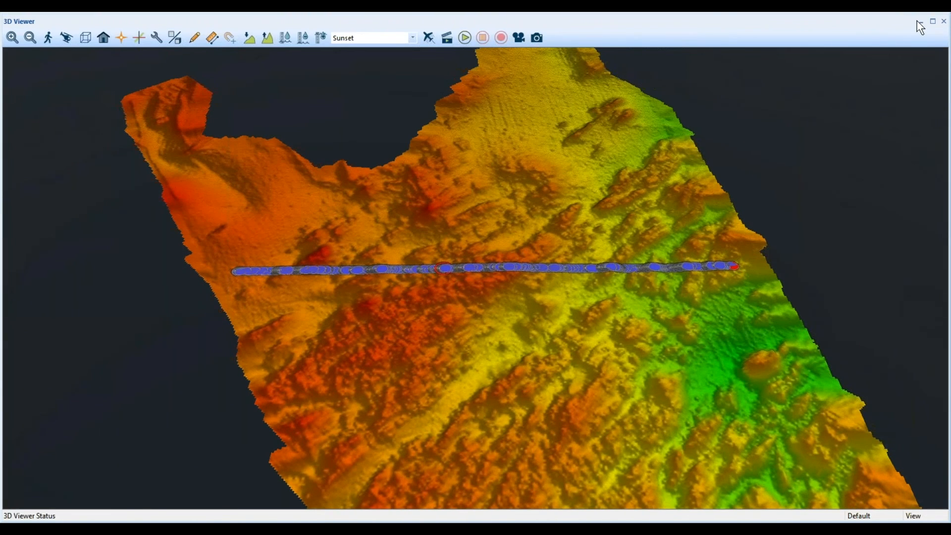
left_click(921, 21)
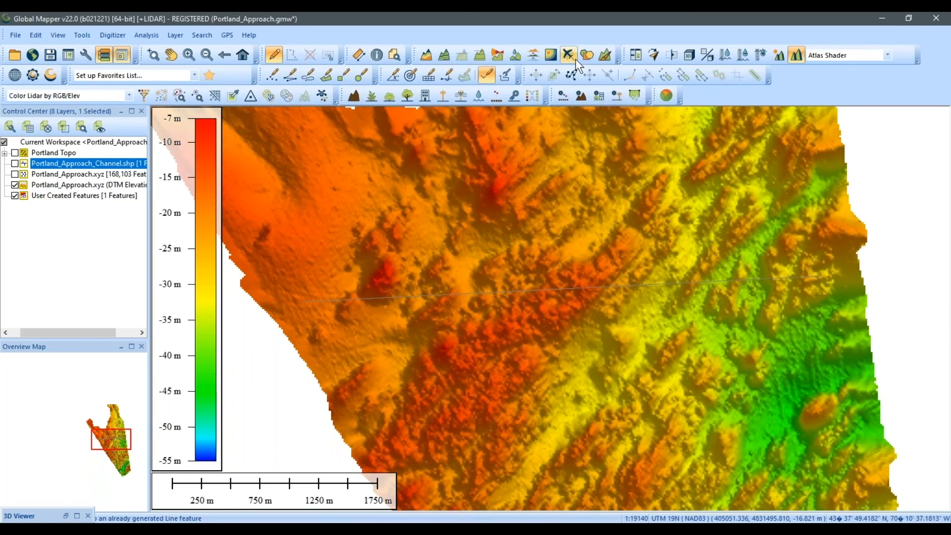
left_click(688, 55)
left_click_drag(601, 282, 470, 267)
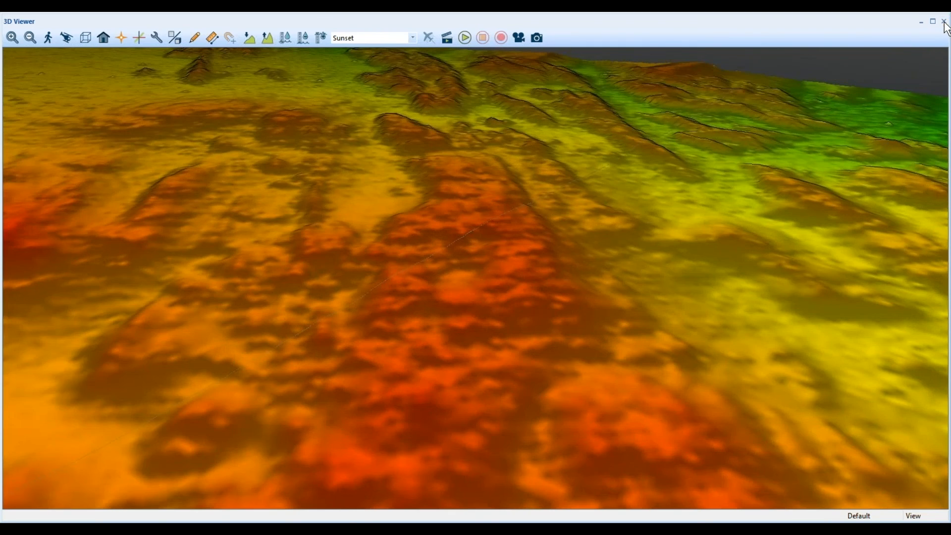
left_click(943, 22)
Step: Hide the Portland_Approach DTM layer, examine the line's elevation shape on its own in the 3D viewer, and show the layer again
left_click(15, 185)
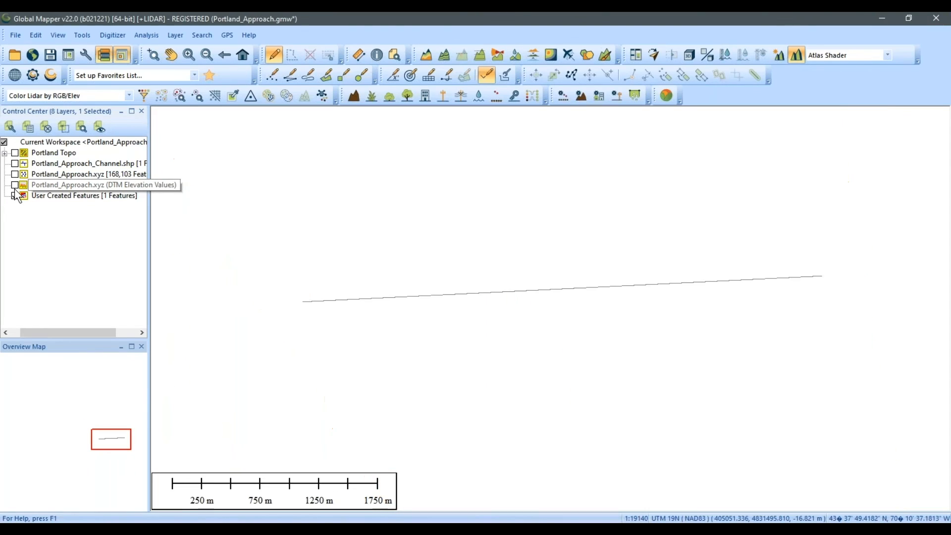
left_click(30, 185)
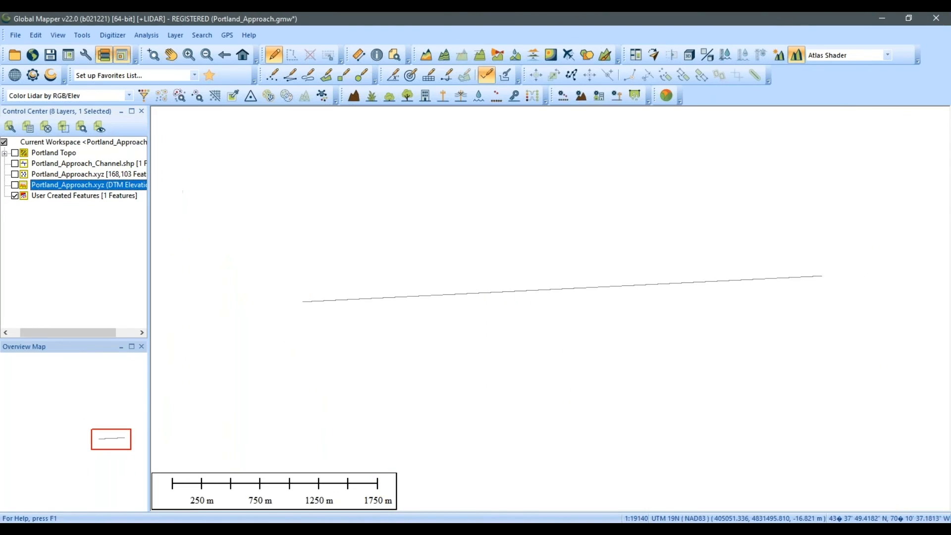
left_click(691, 55)
left_click_drag(575, 204, 592, 243)
scroll(598, 245, "up", 5)
left_click_drag(679, 235, 615, 322)
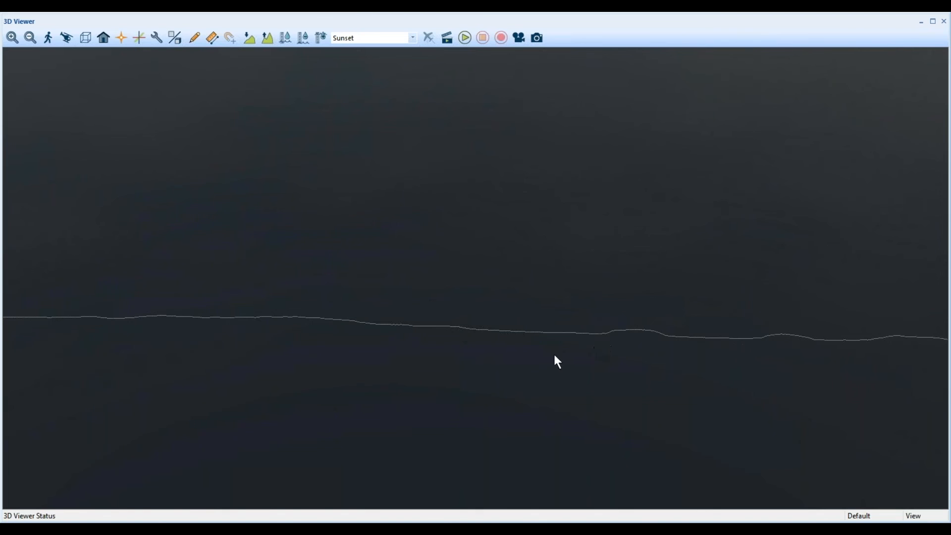
left_click_drag(486, 358, 480, 288)
scroll(569, 343, "up", 2)
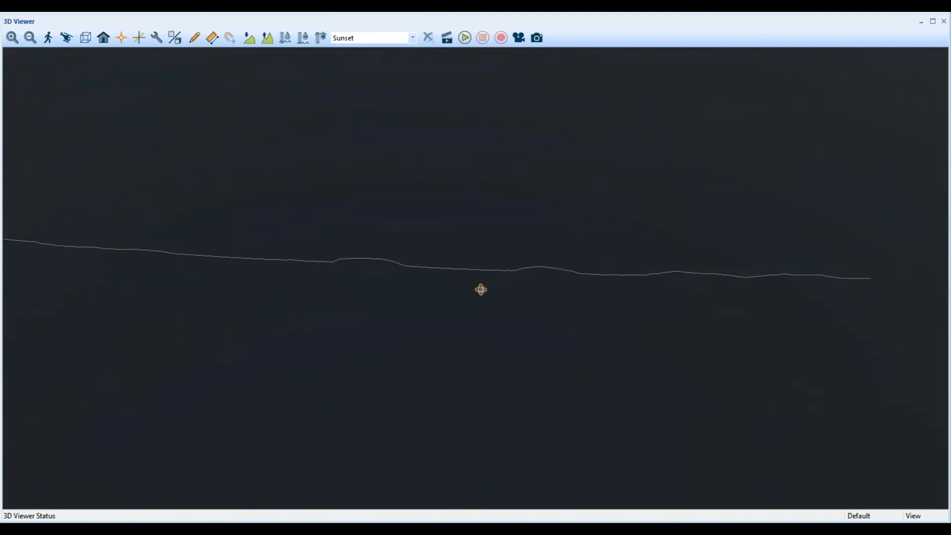
left_click(943, 21)
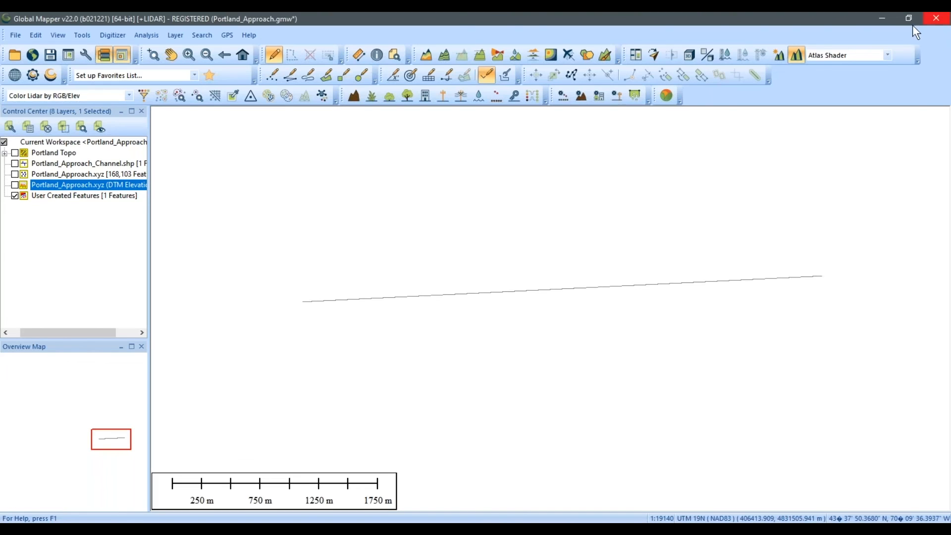
left_click(14, 185)
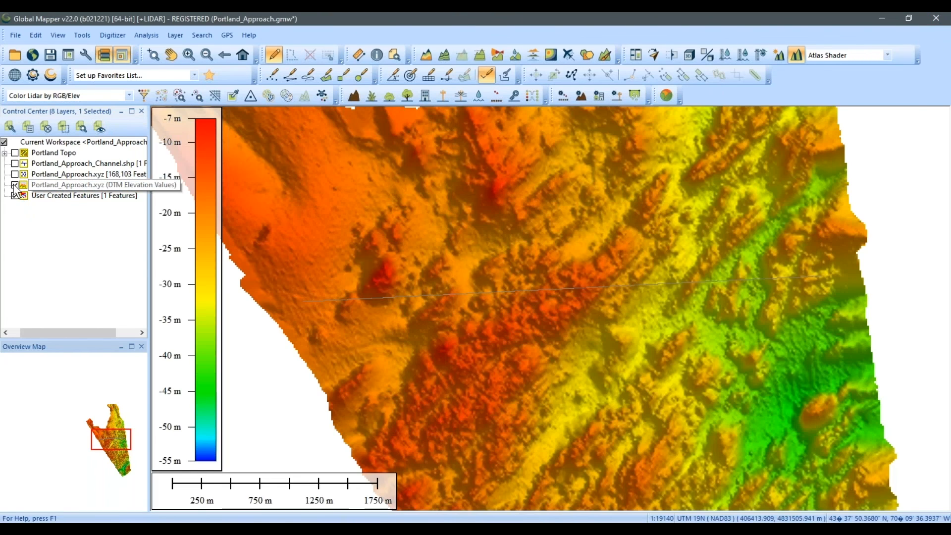
Step: Display the feature measurements of the resampled line to check its length, bearing and sinuosity
left_click(493, 295)
scroll(530, 269, "up", 1)
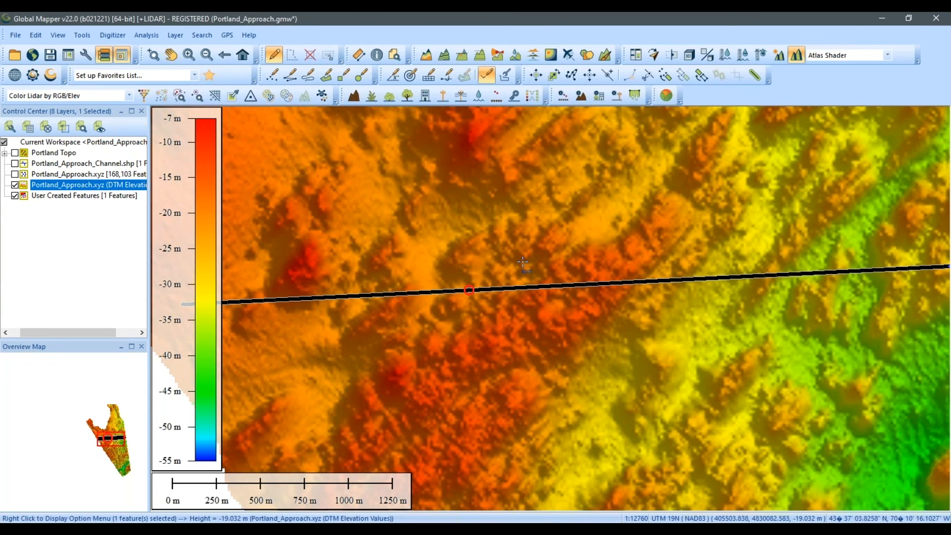
right_click(523, 270)
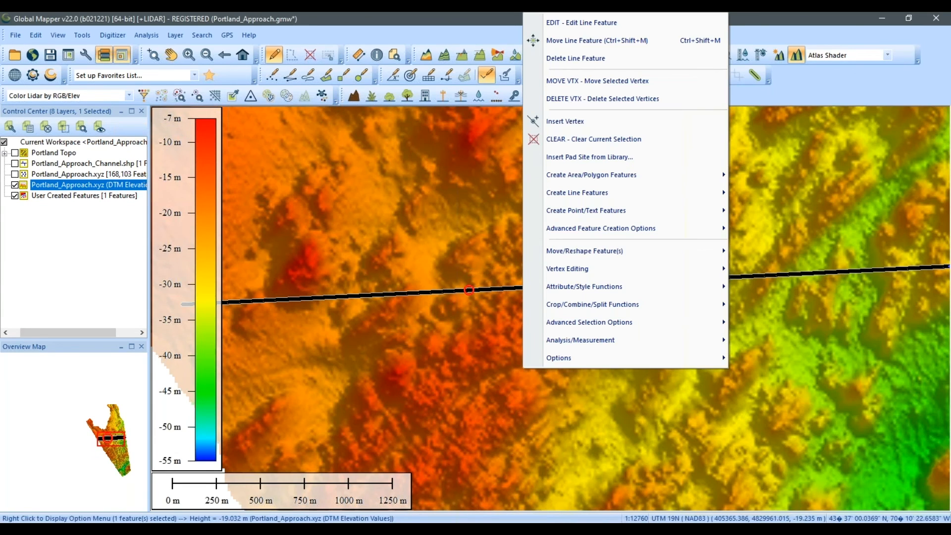
mouse_move(609, 341)
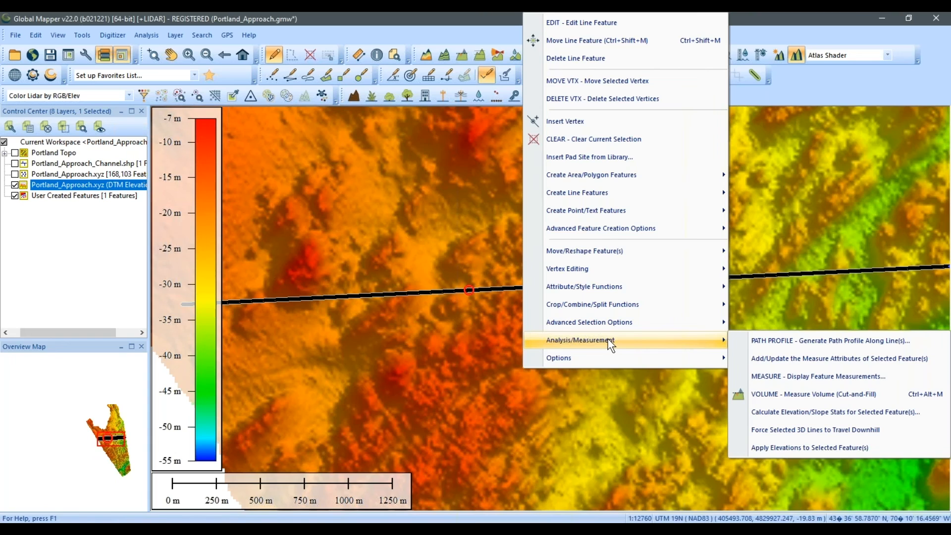
left_click(756, 375)
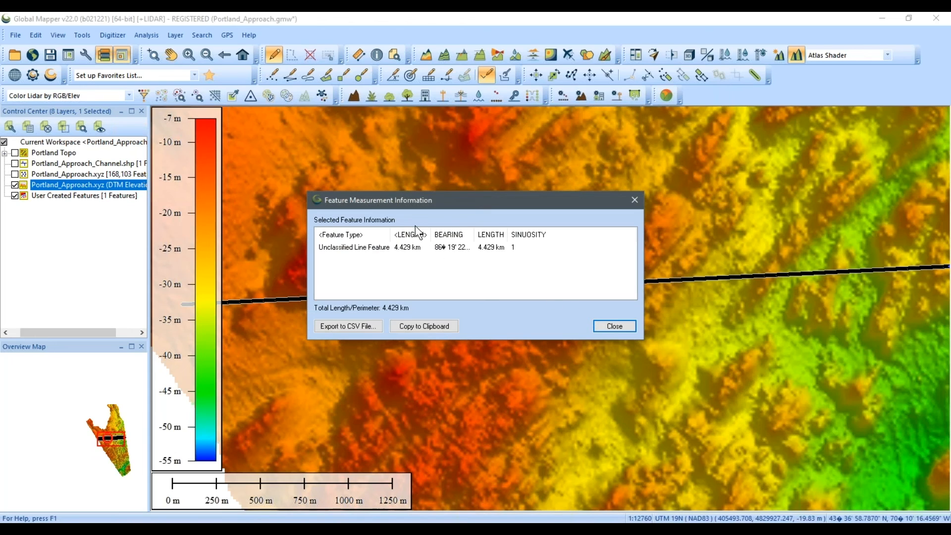
Step: Enlarge the feature measurement window to read the line's length, bearing and sinuosity, and close it
left_click_drag(513, 339, 513, 464)
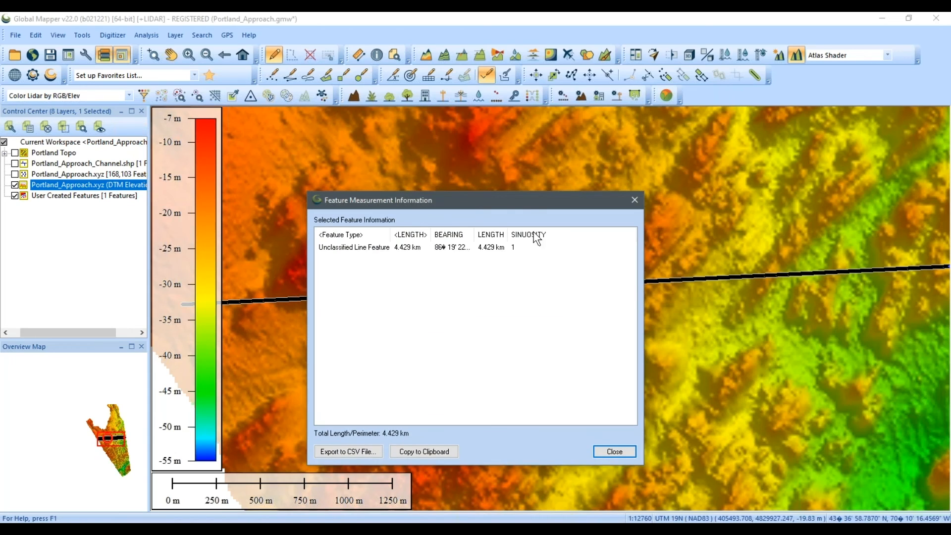
left_click_drag(514, 203, 509, 191)
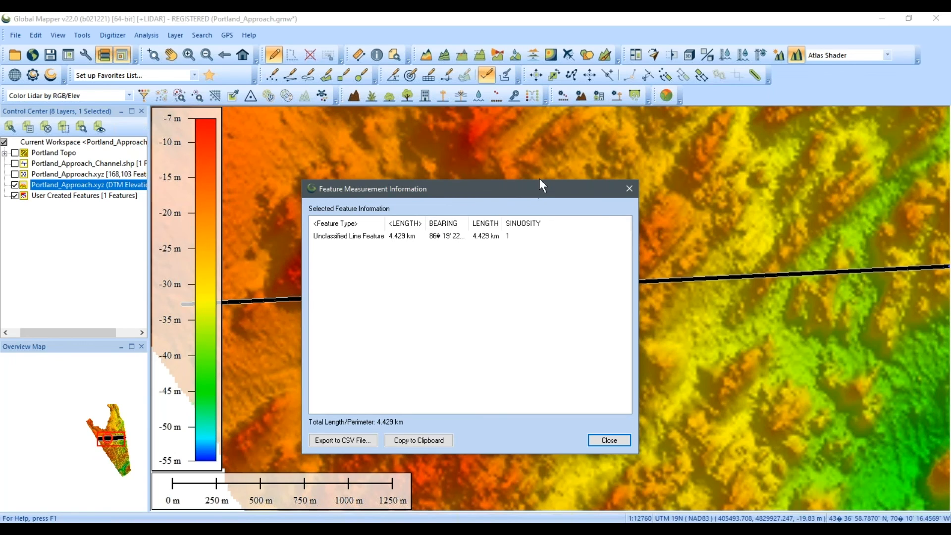
left_click_drag(534, 182, 513, 240)
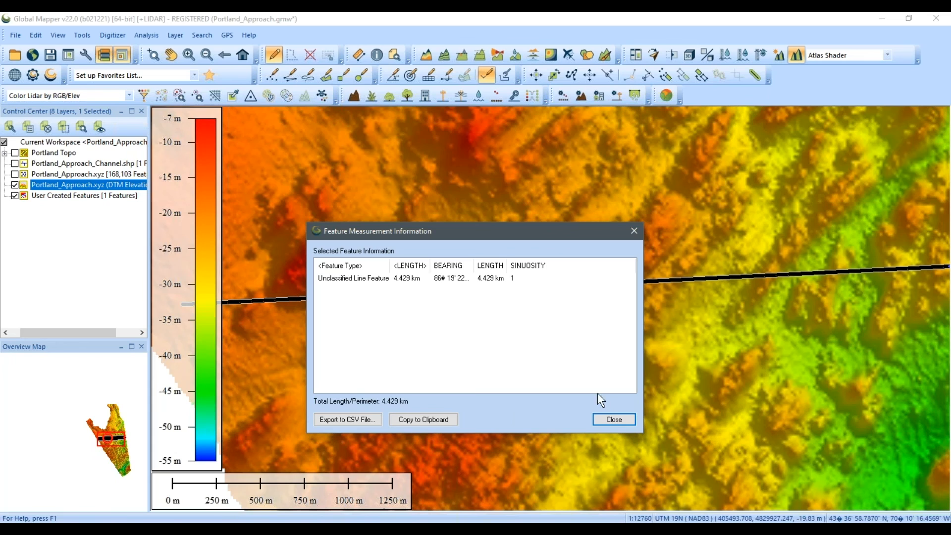
left_click(634, 230)
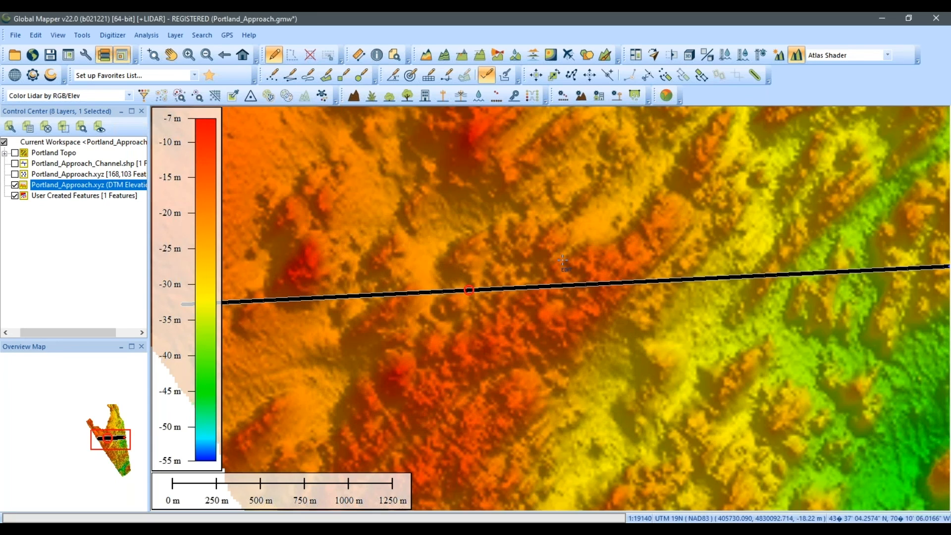
Step: Add or update the measure attributes of the selected resampled line
scroll(524, 244, "down", 1)
scroll(524, 244, "up", 1)
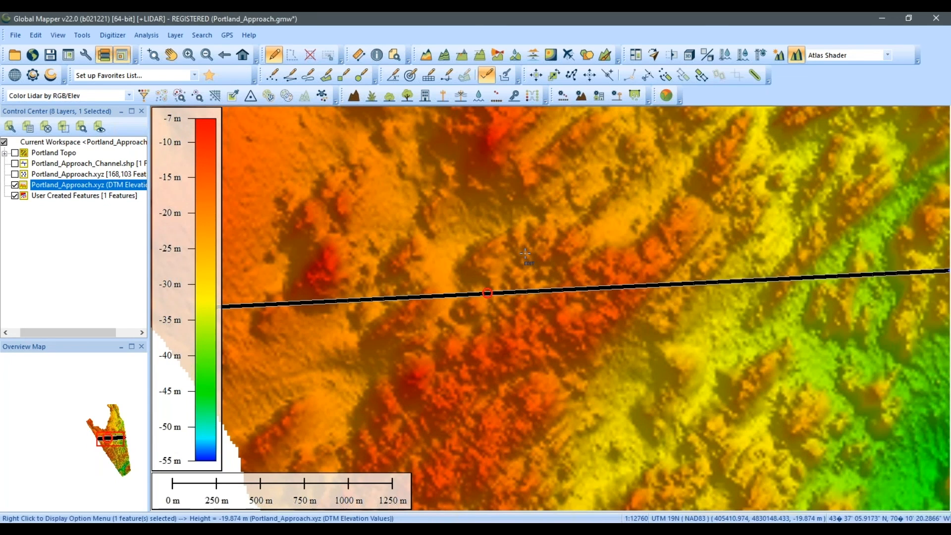
right_click(507, 280)
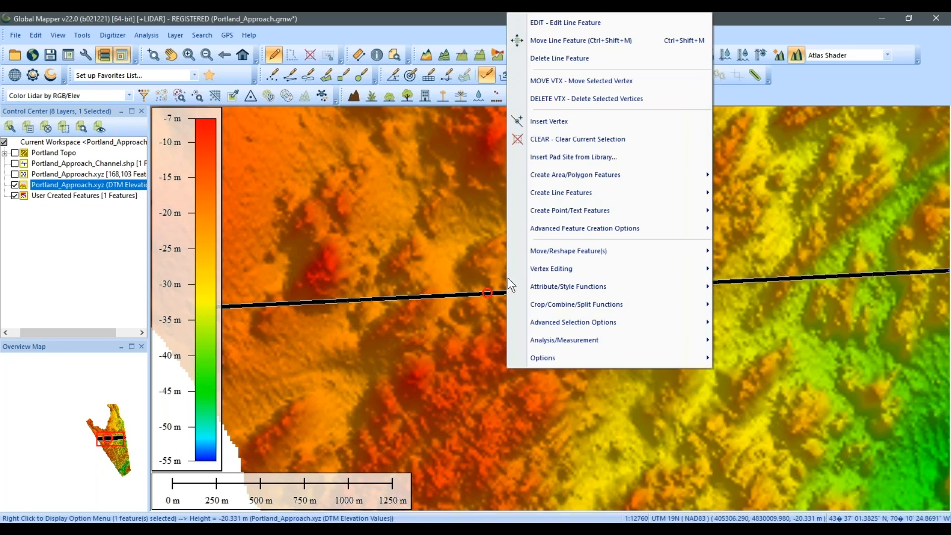
mouse_move(584, 291)
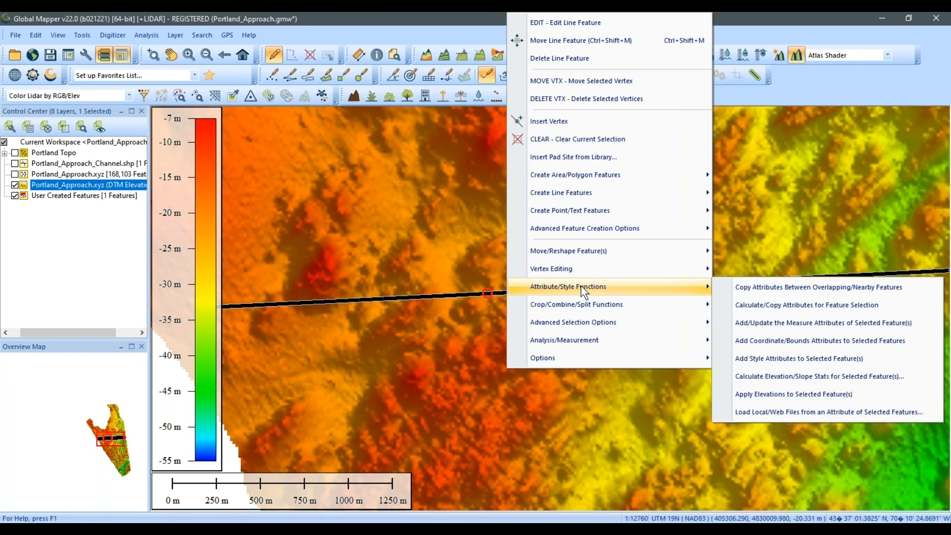
left_click(778, 323)
left_click(566, 319)
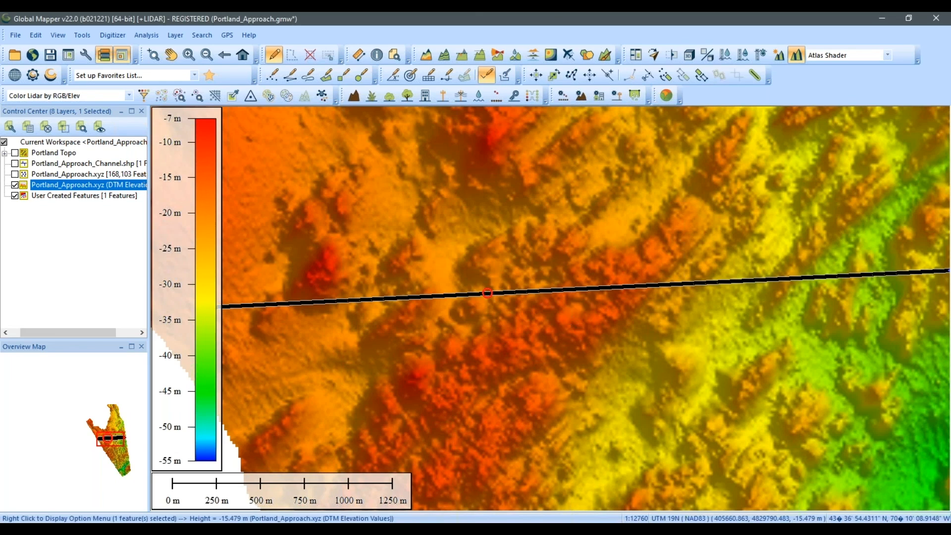
Step: Query the resampled line's feature information and compare its LENGTH and LENGTH_3D attributes
right_click(507, 273)
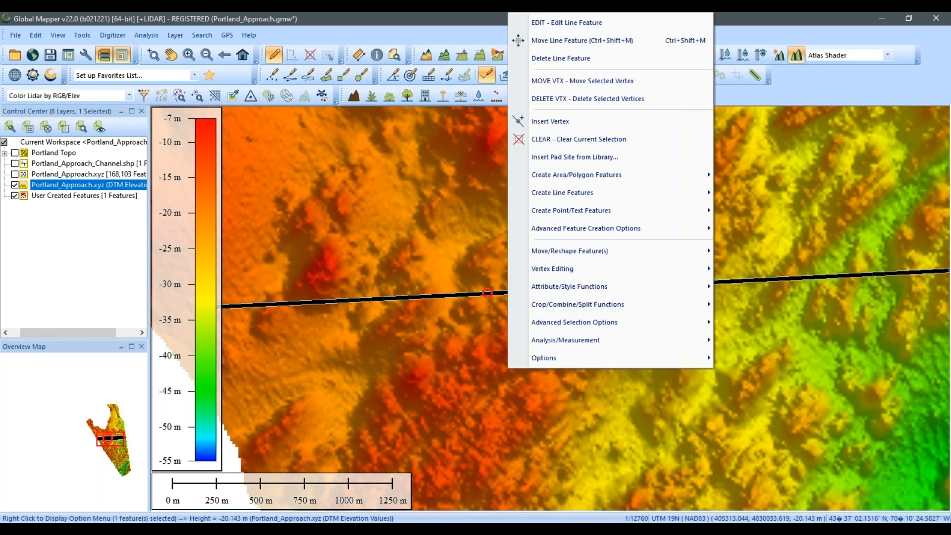
left_click(376, 54)
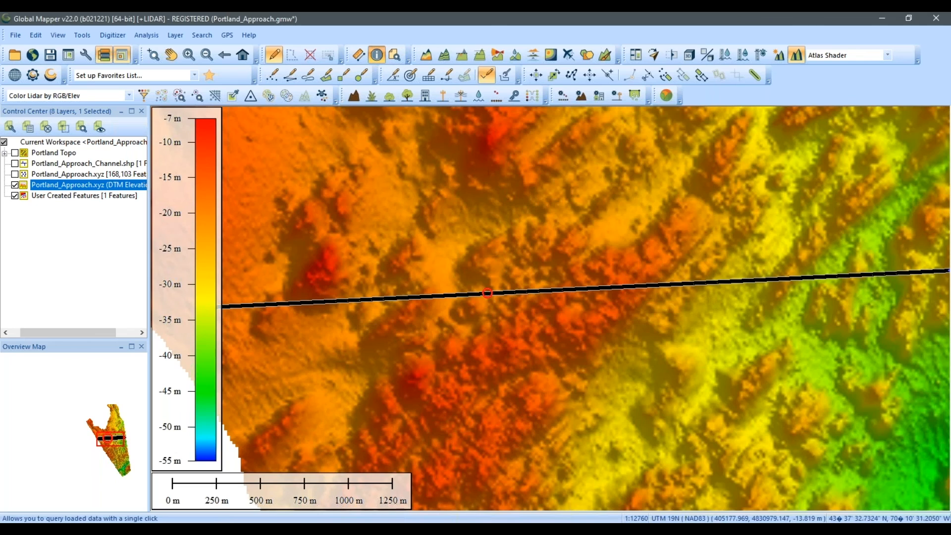
left_click(456, 295)
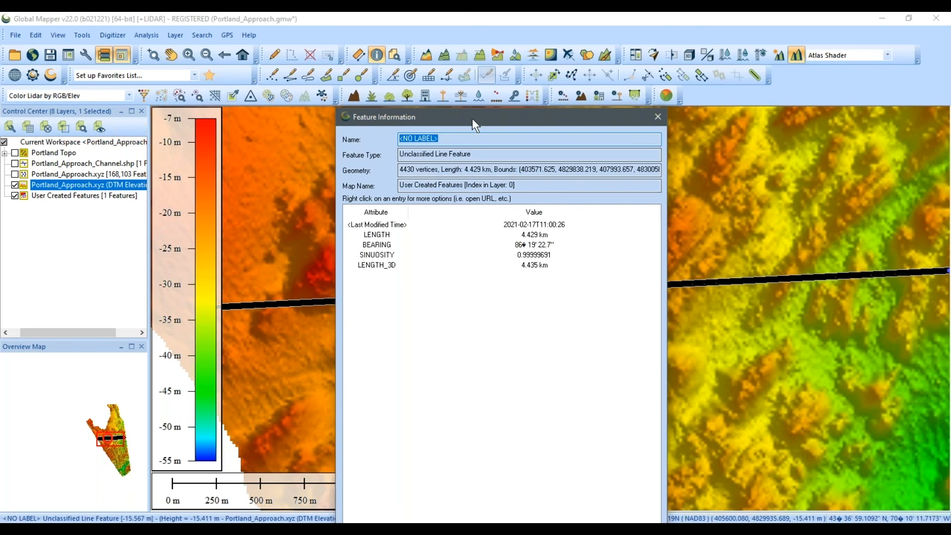
left_click_drag(472, 117, 450, 83)
left_click(513, 230)
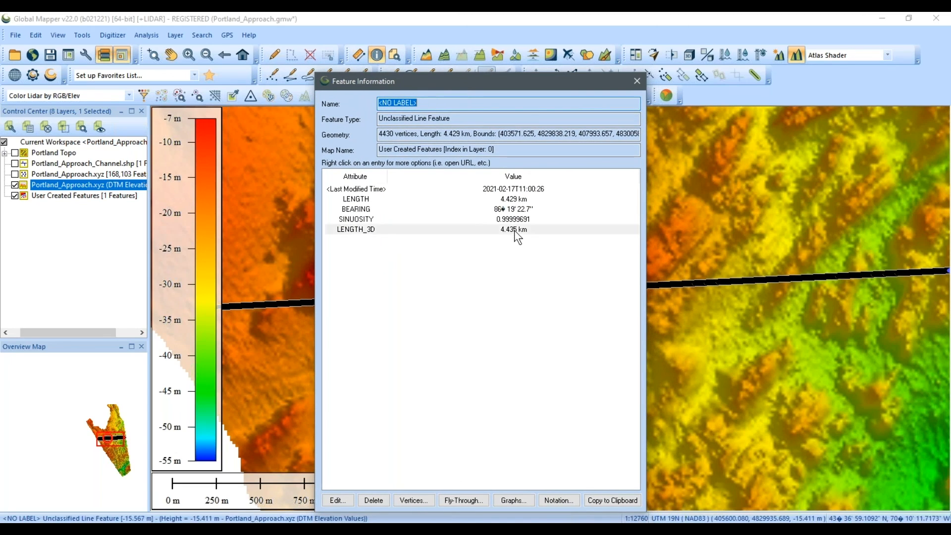
left_click(507, 200)
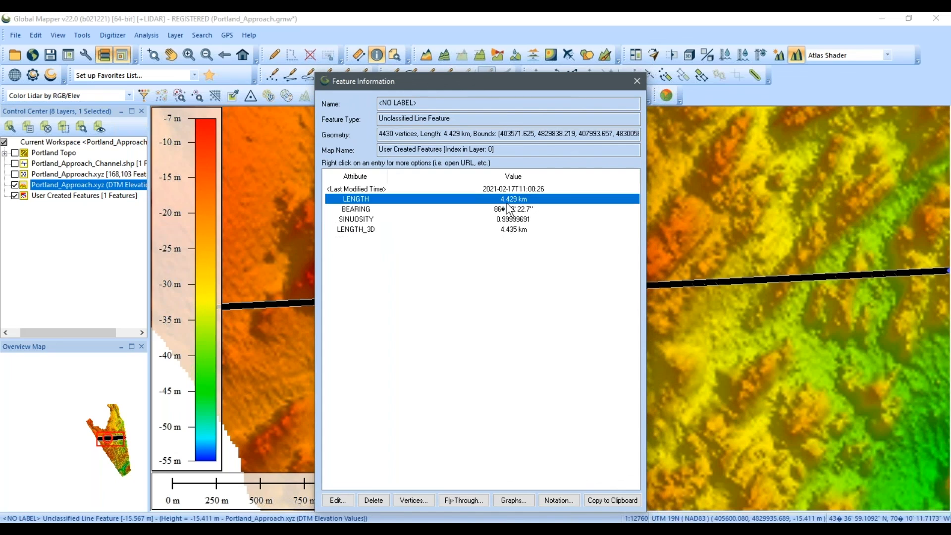
left_click(506, 230)
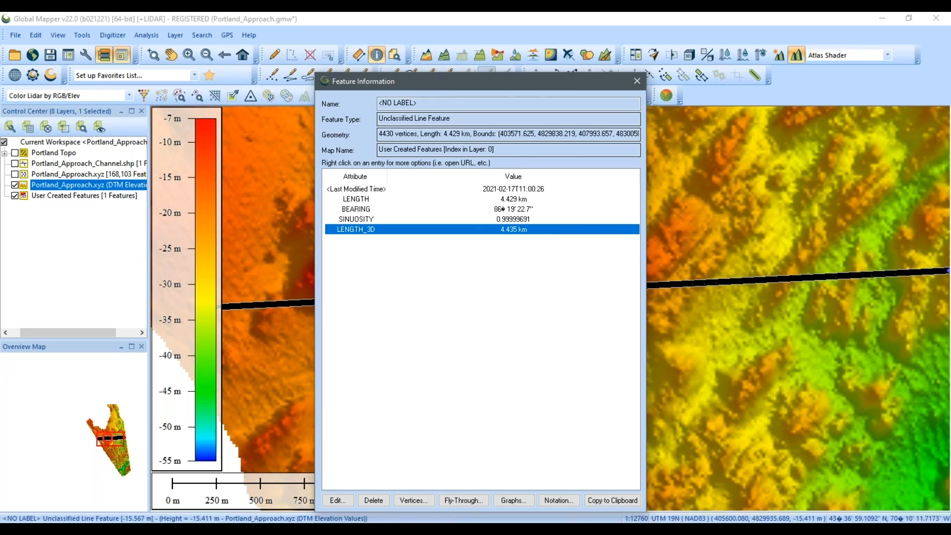
left_click_drag(514, 79, 488, 110)
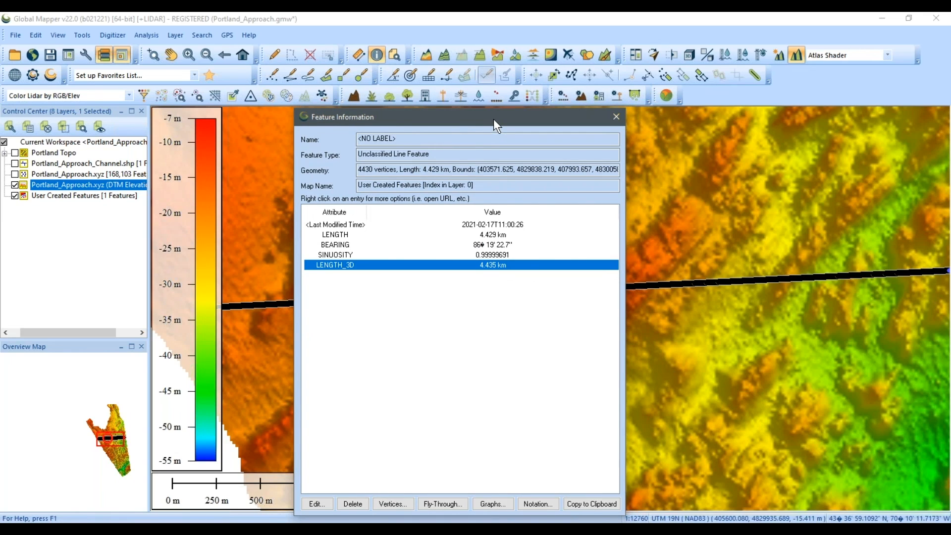
left_click_drag(495, 108, 502, 159)
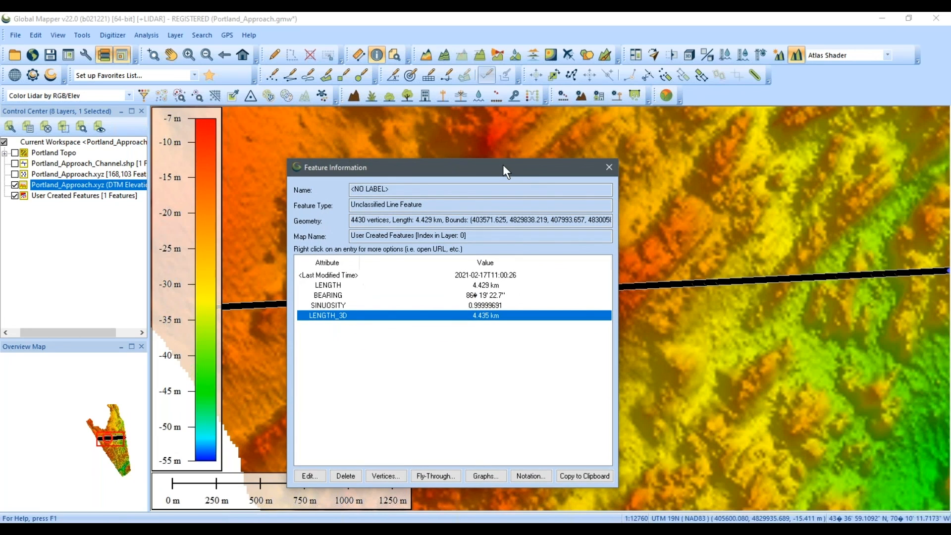